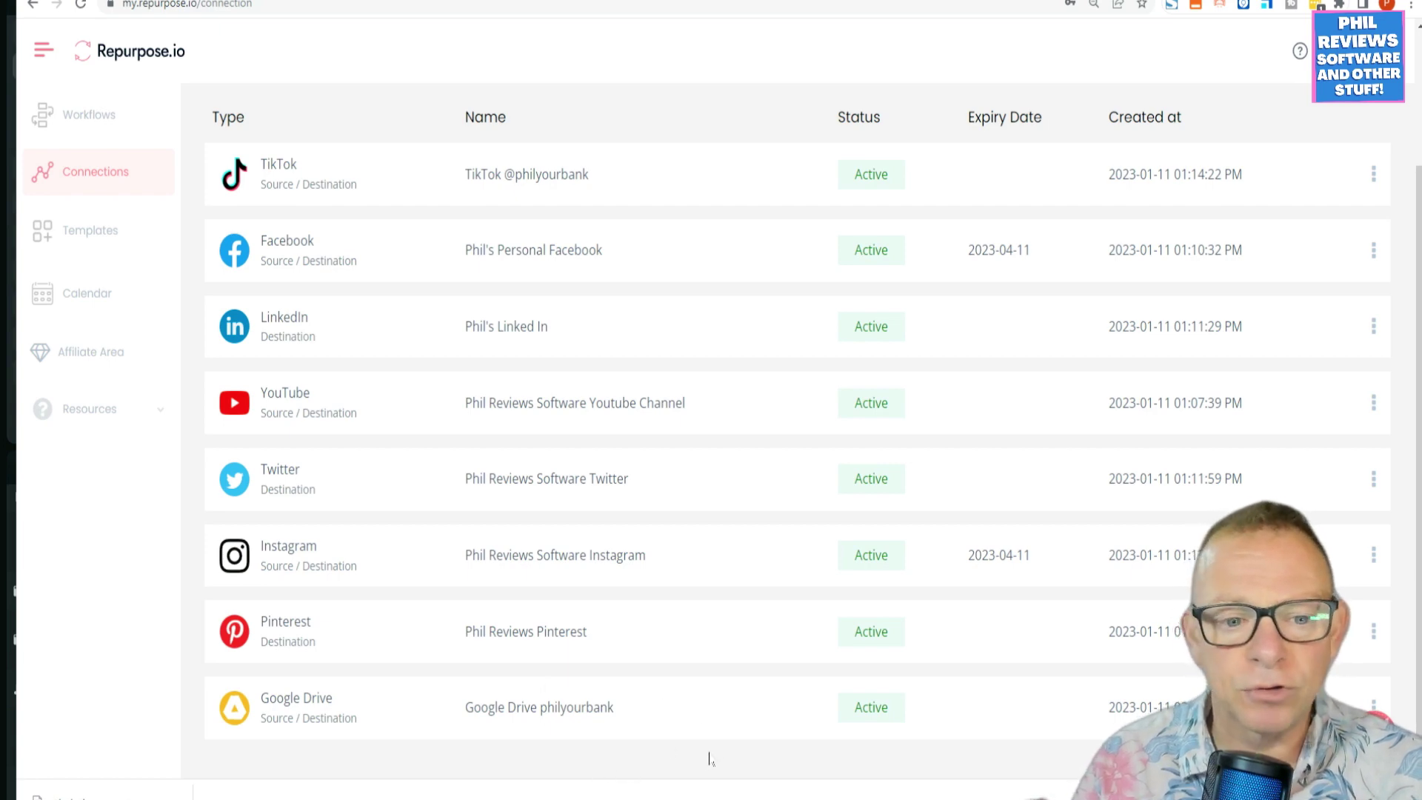
# Review the existing connections and open the selection of connection types that can be added
pyautogui.scroll(2, 716, 753)
pyautogui.scroll(-1, 716, 751)
pyautogui.scroll(-1, 716, 749)
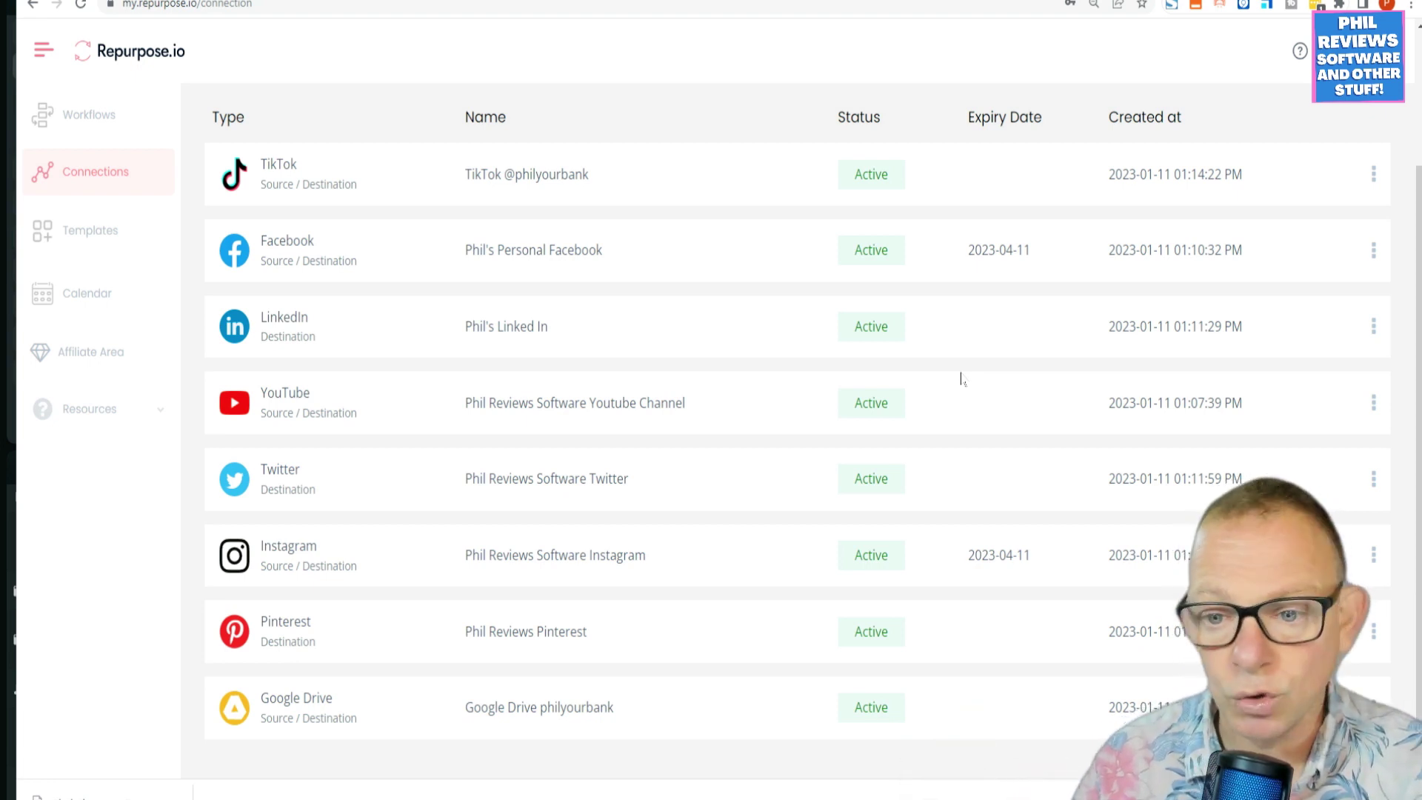
pyautogui.scroll(3, 710, 215)
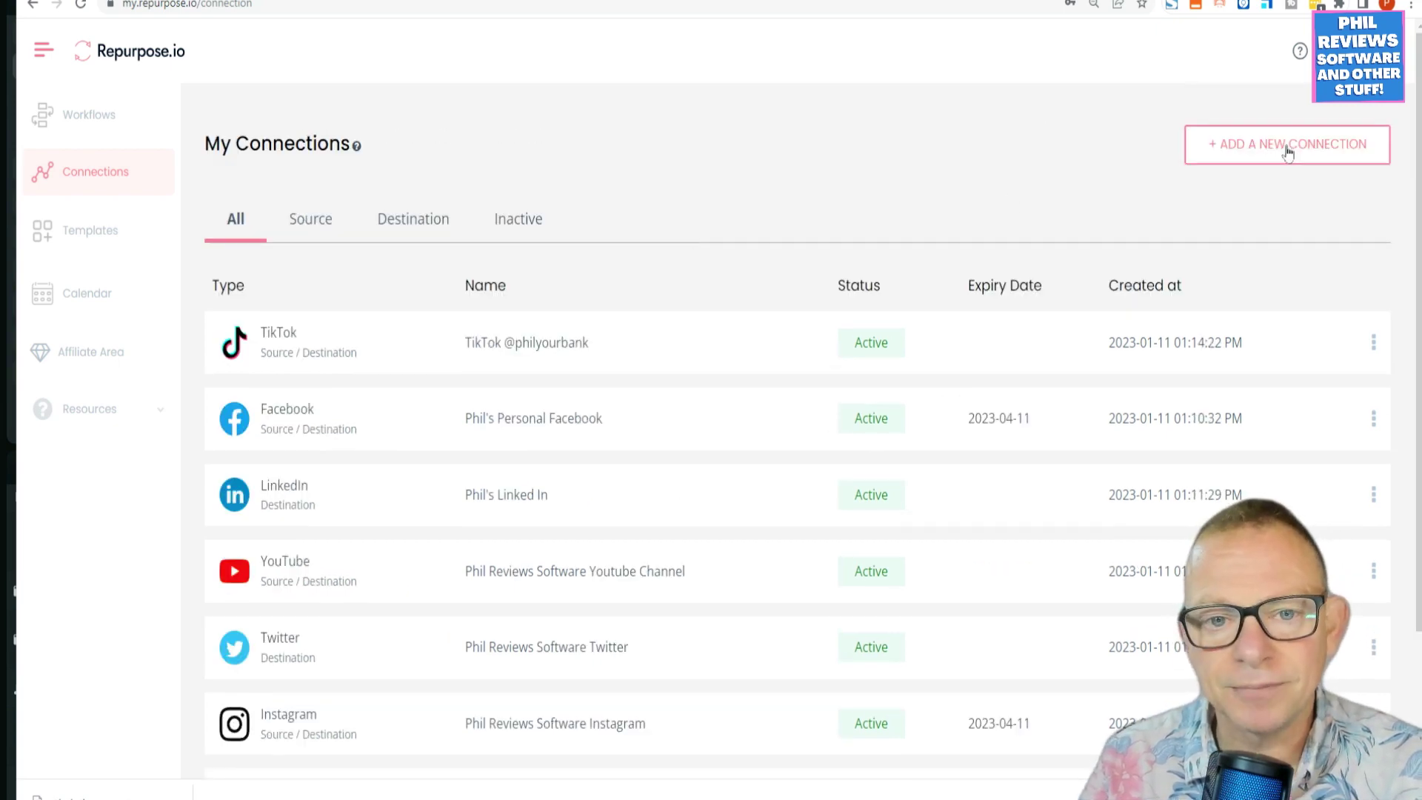
pyautogui.click(1286, 149)
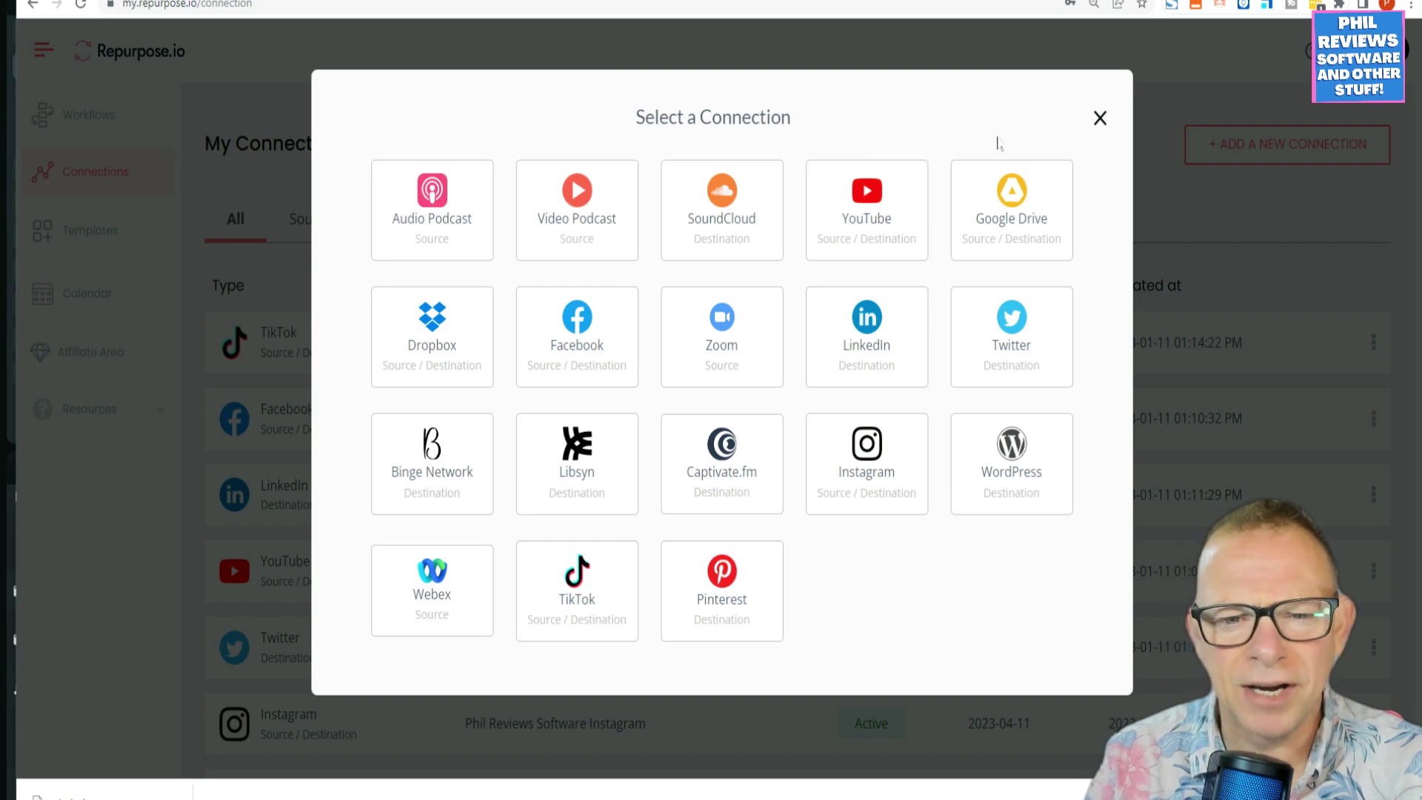
# Look at the setup forms for the Video Podcast, SoundCloud and Webex connections, closing each without connecting
pyautogui.click(609, 231)
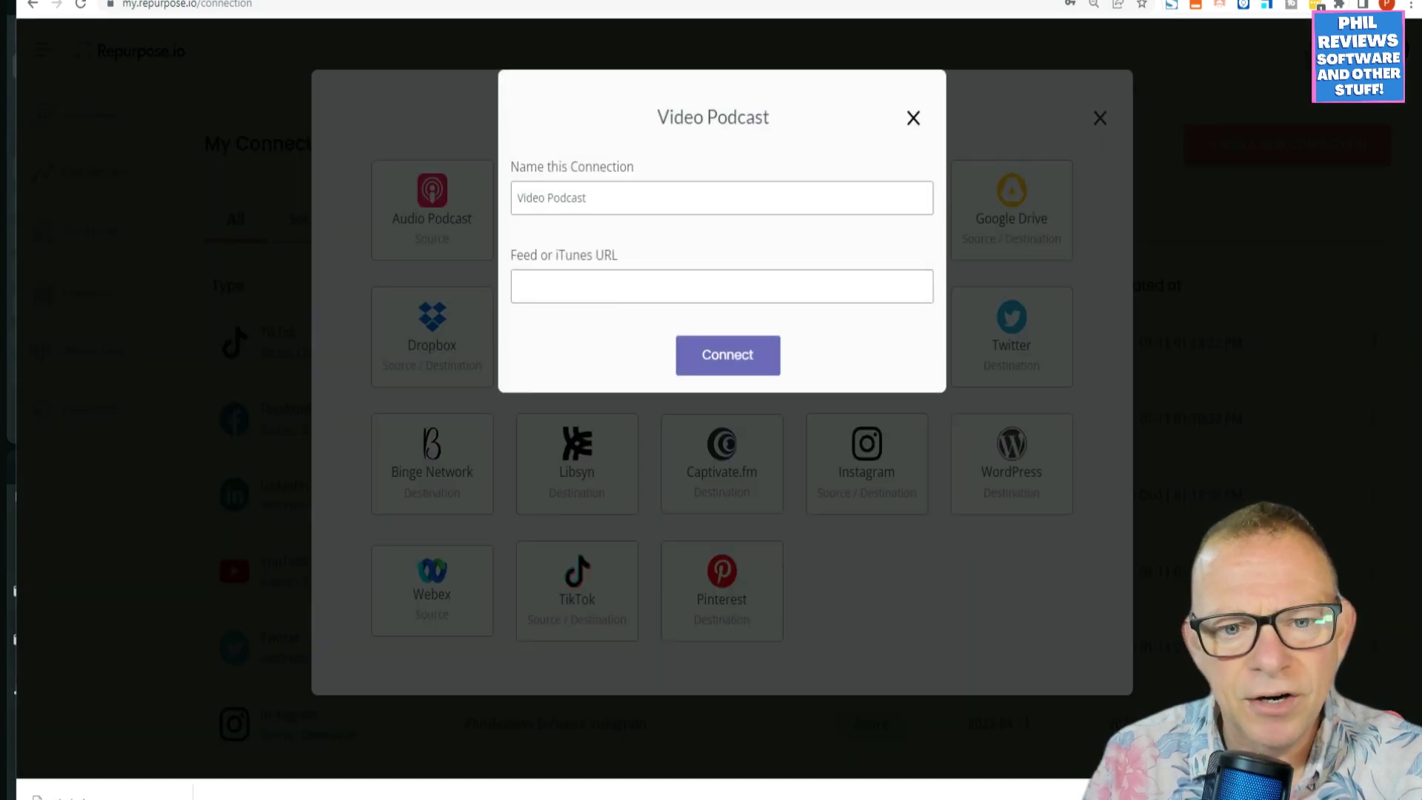
pyautogui.click(913, 118)
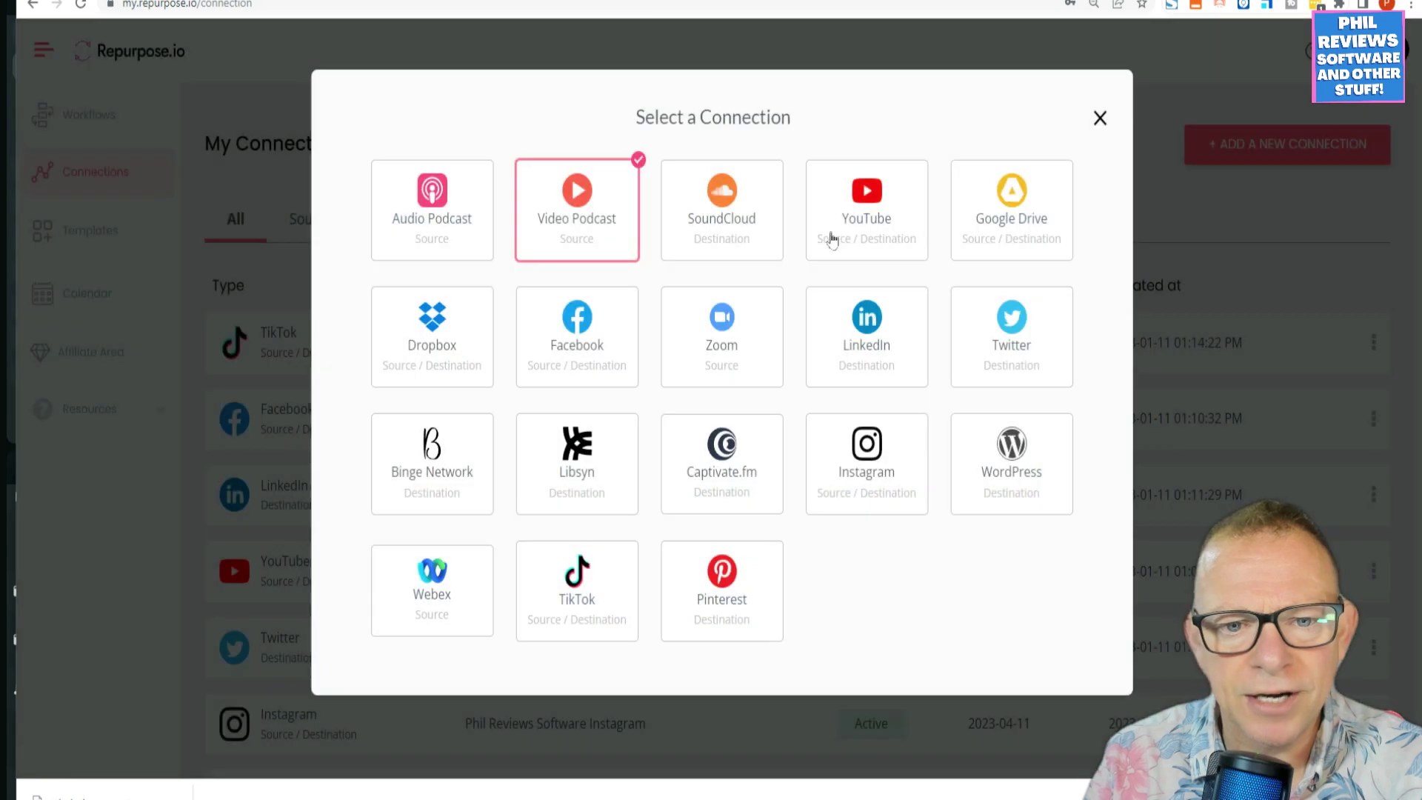
pyautogui.click(688, 218)
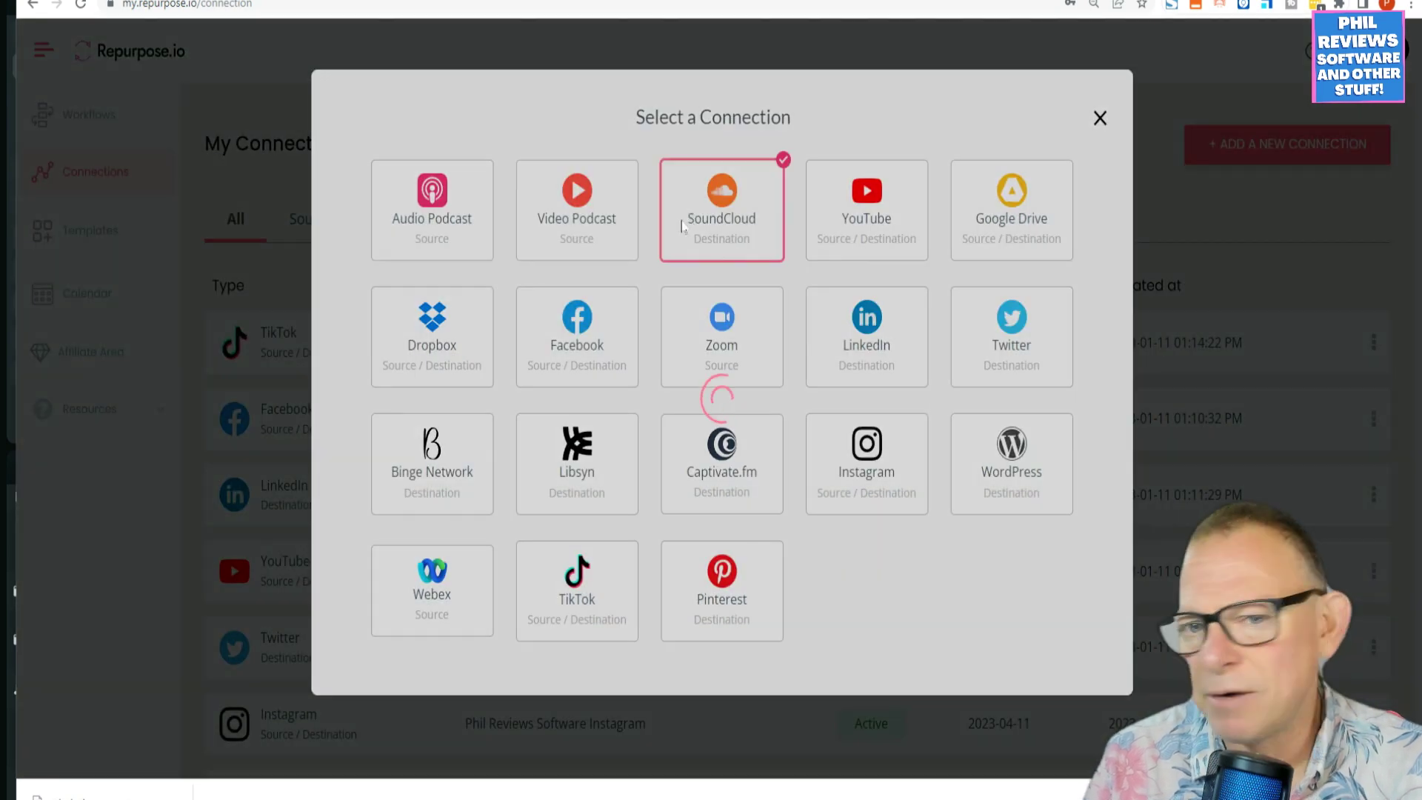
pyautogui.click(912, 118)
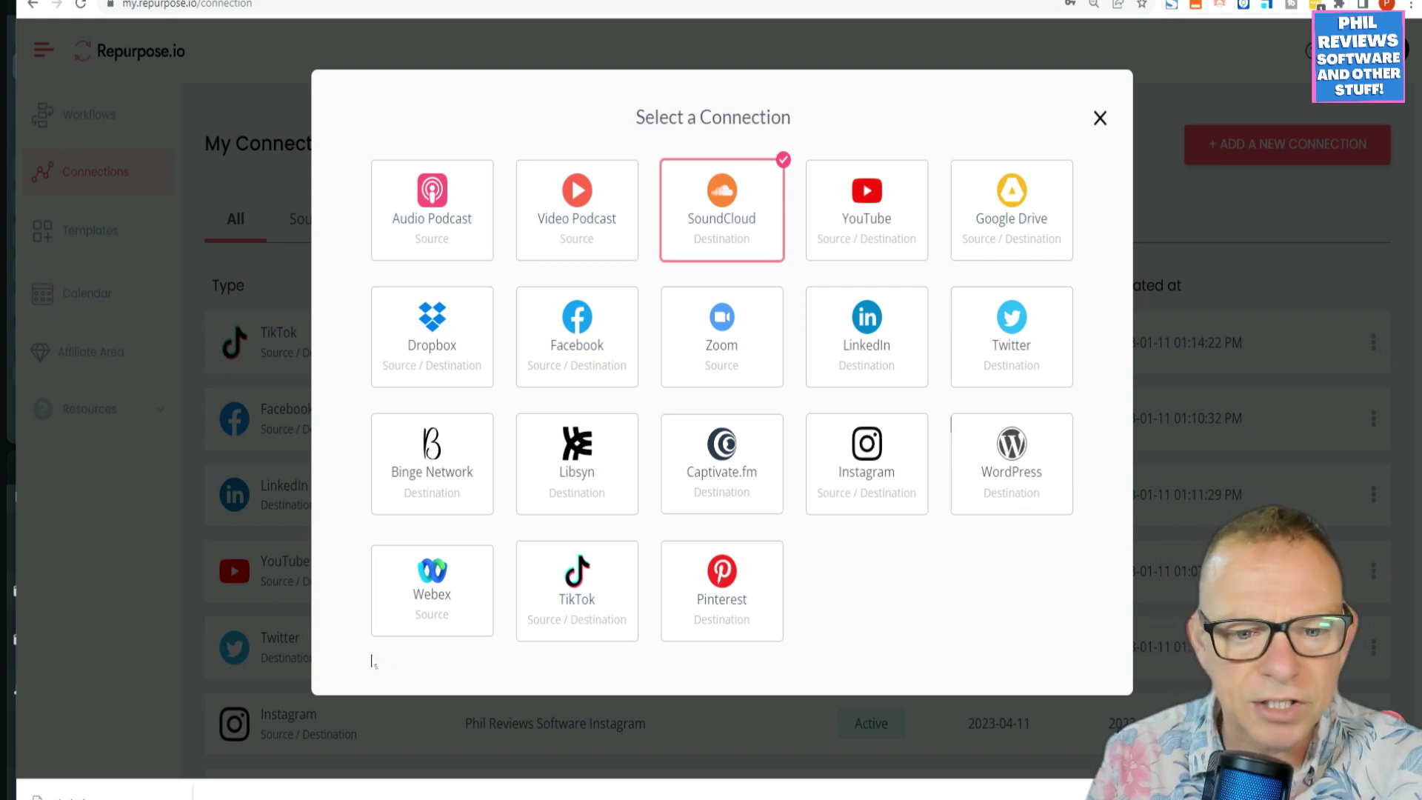
pyautogui.click(466, 588)
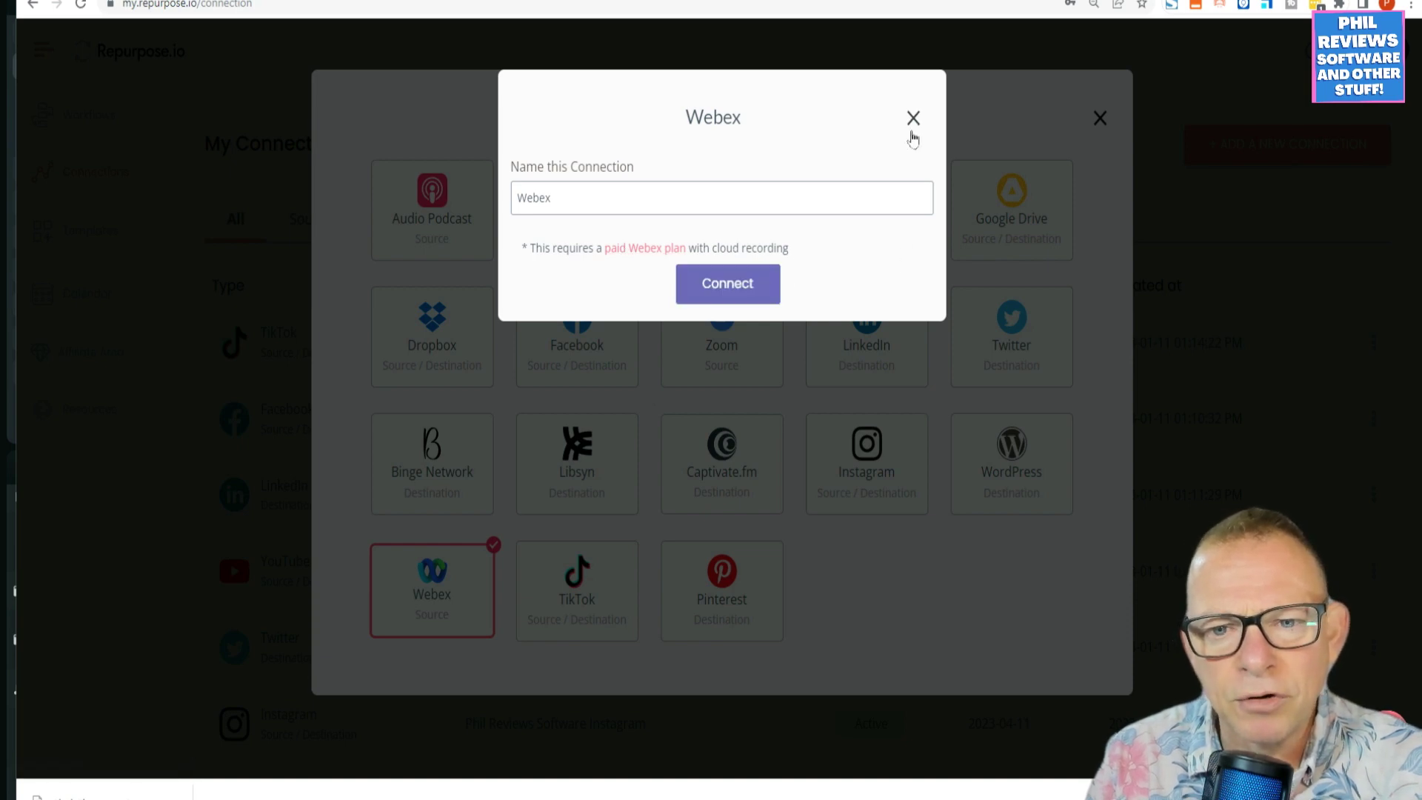
pyautogui.click(912, 125)
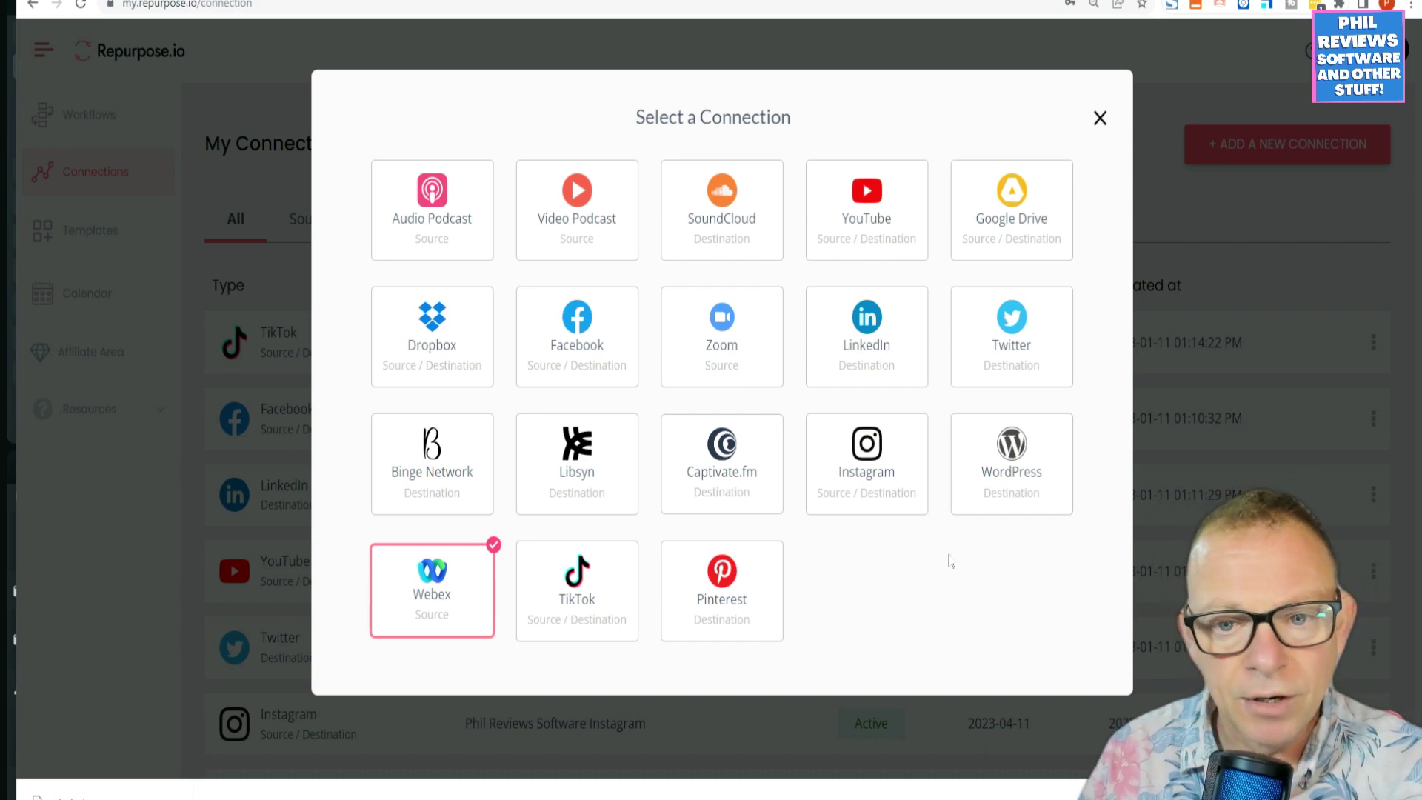
# Start a new YouTube connection under its default name and choose the personal Google account for it
pyautogui.click(883, 239)
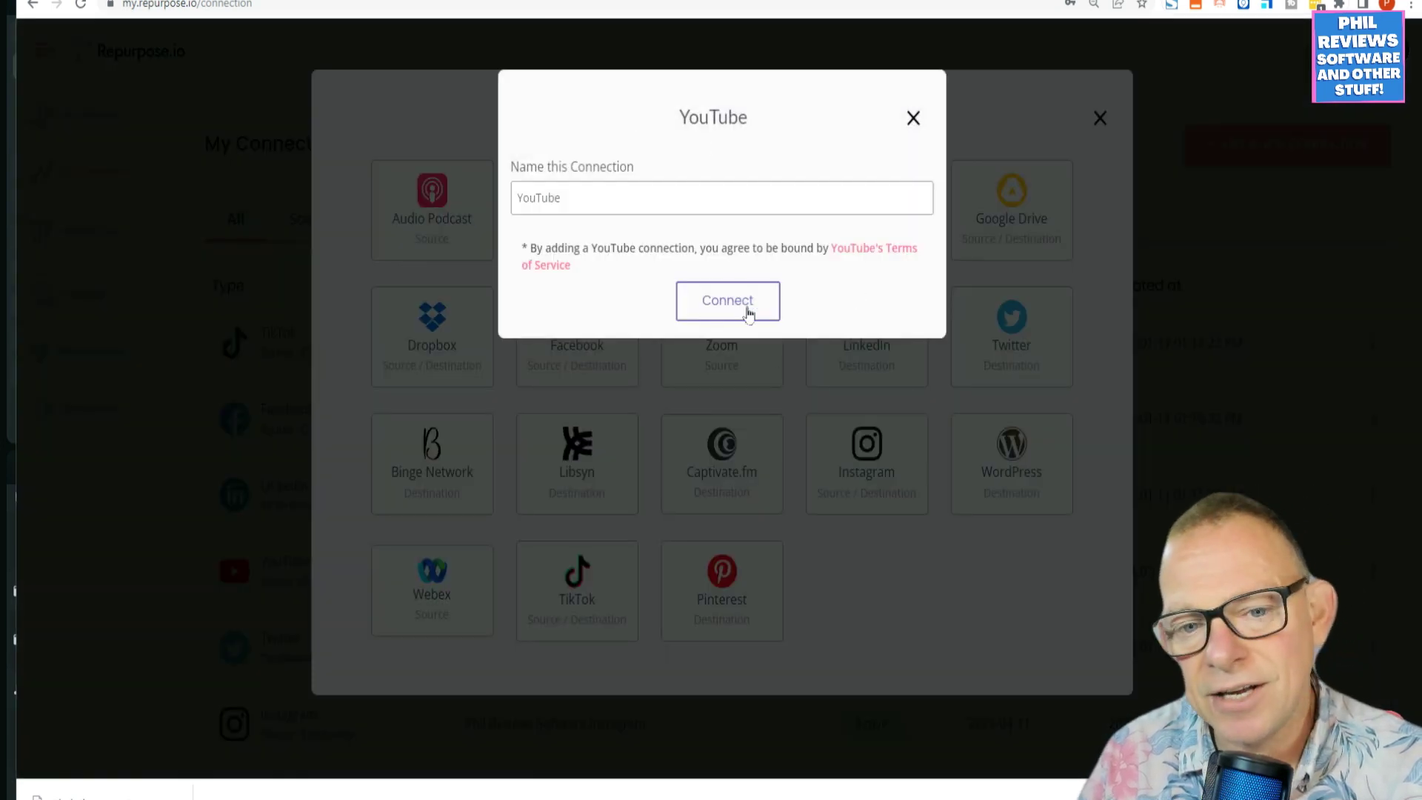
pyautogui.click(740, 305)
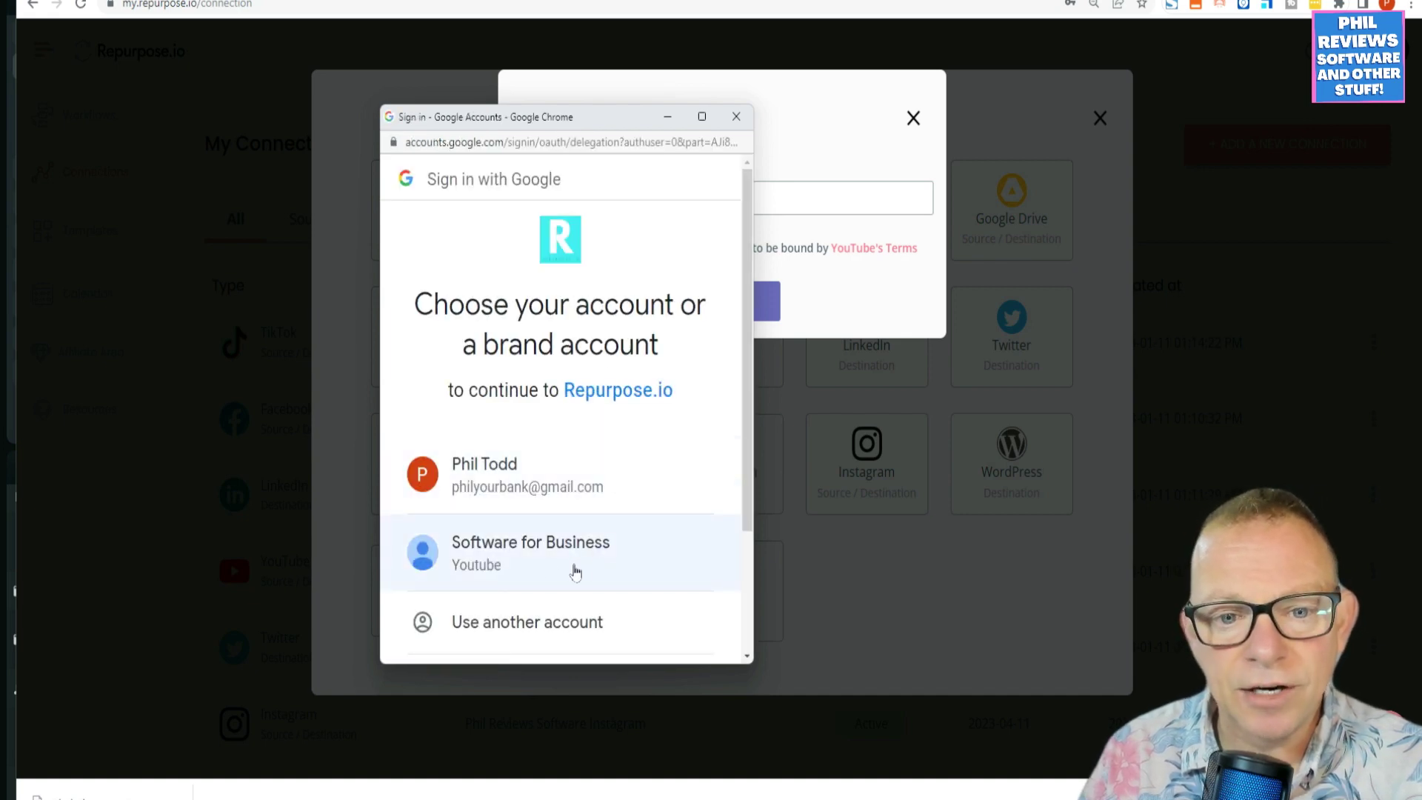
pyautogui.scroll(-3, 580, 397)
pyautogui.scroll(3, 604, 422)
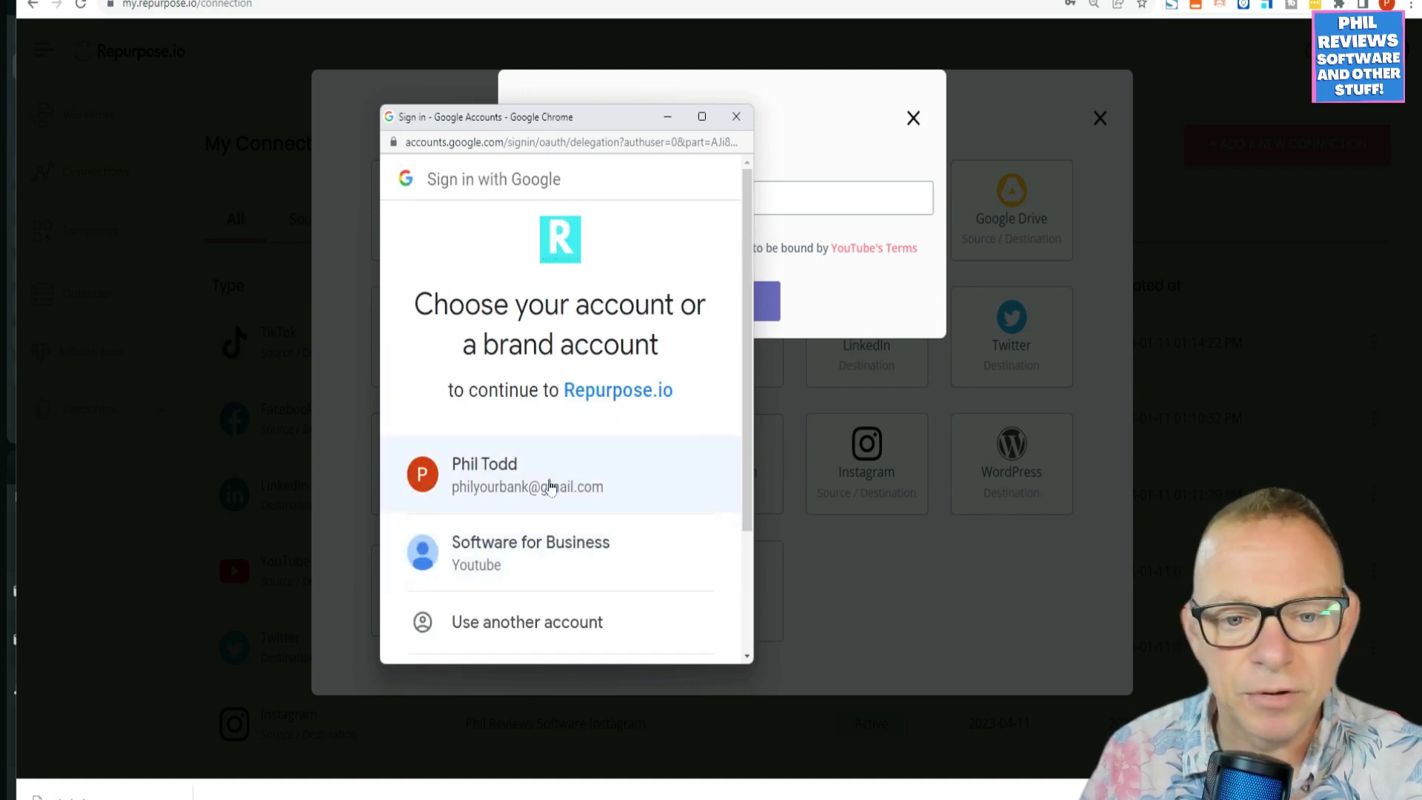
pyautogui.click(531, 488)
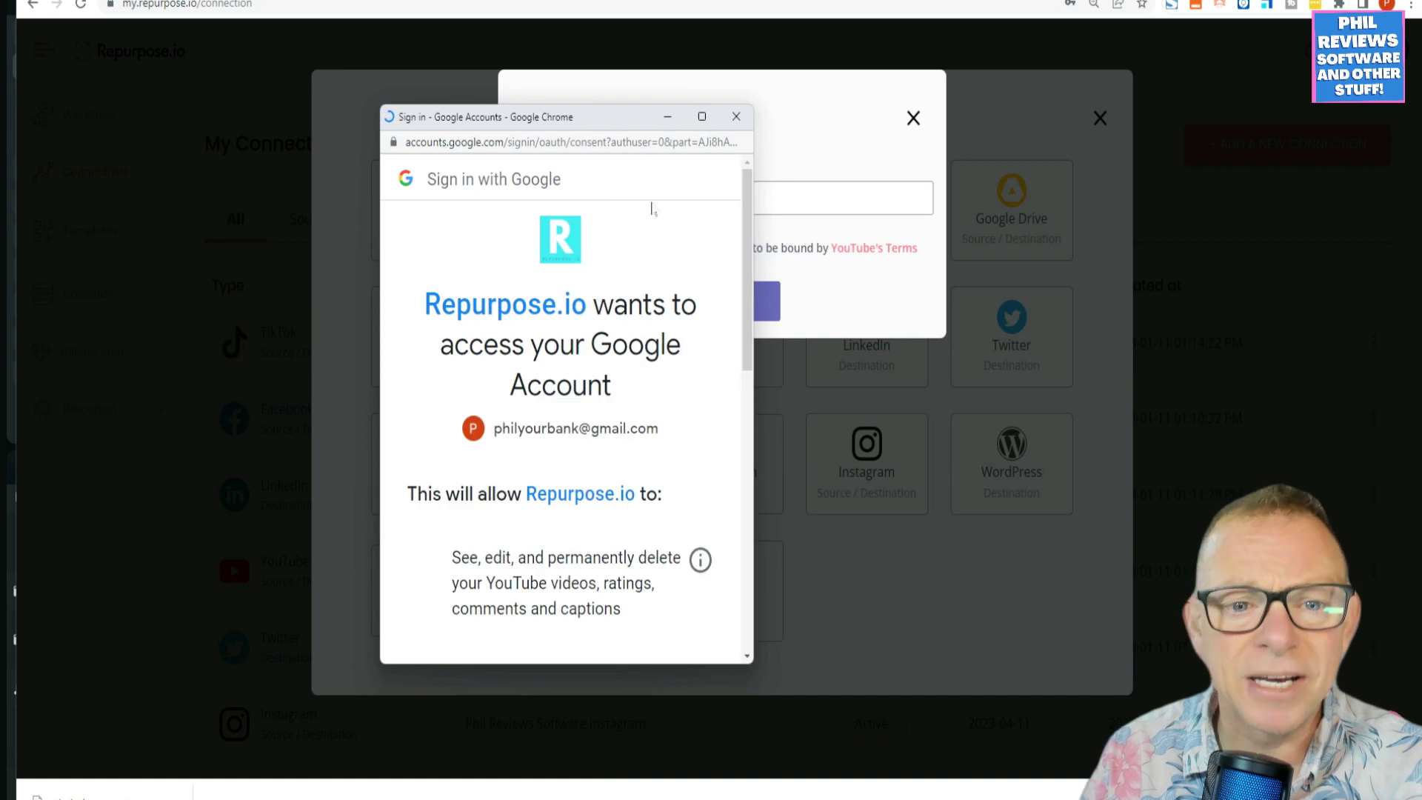
# Review the requested permissions, allow Repurpose.io access to the Google account and finish adding the YouTube connection
pyautogui.scroll(-5, 724, 466)
pyautogui.scroll(-5, 729, 485)
pyautogui.scroll(10, 666, 473)
pyautogui.scroll(-10, 637, 471)
pyautogui.click(664, 457)
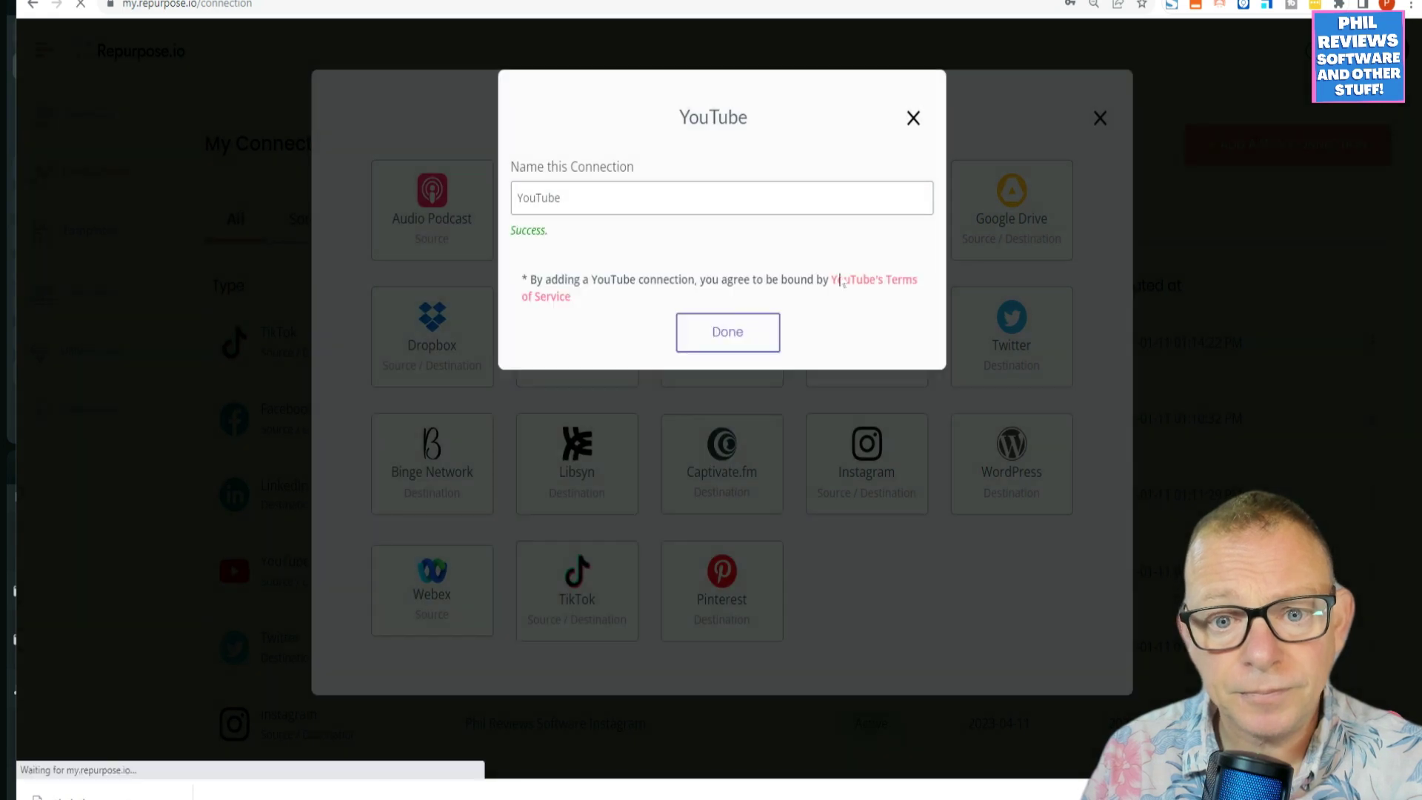
pyautogui.click(727, 332)
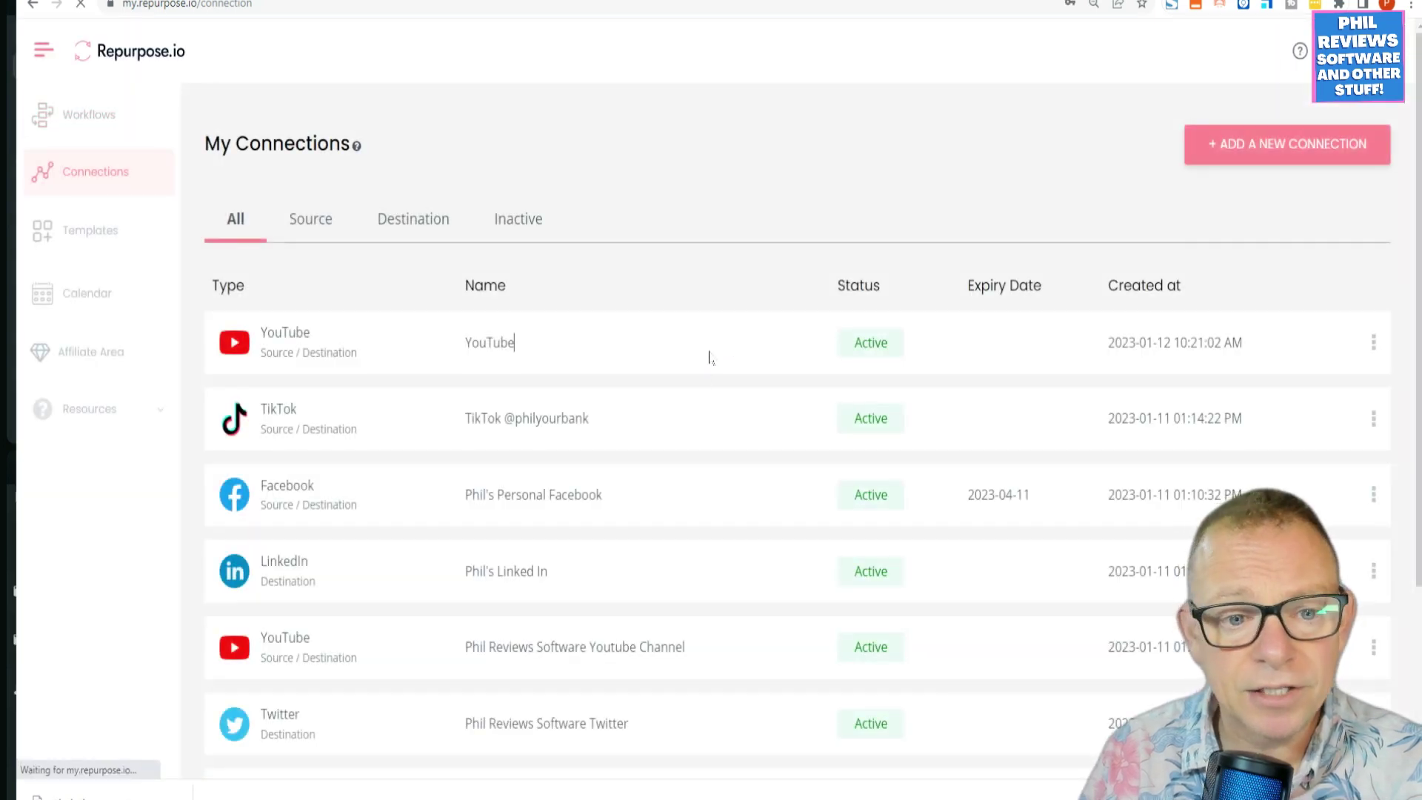
# Delete the newly added connection named YouTube from the connections list
pyautogui.scroll(-3, 711, 355)
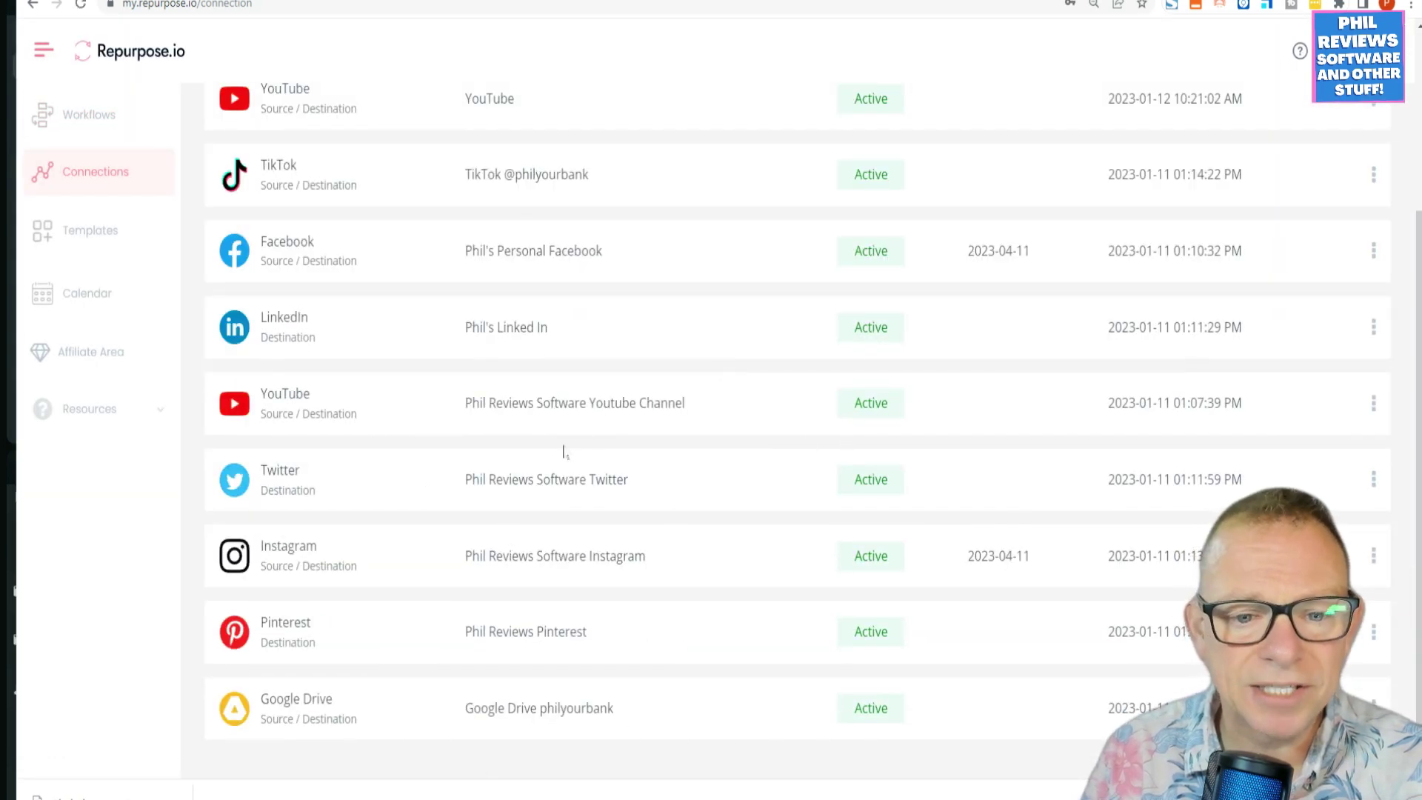
pyautogui.scroll(1, 810, 390)
pyautogui.click(1372, 182)
pyautogui.click(1303, 286)
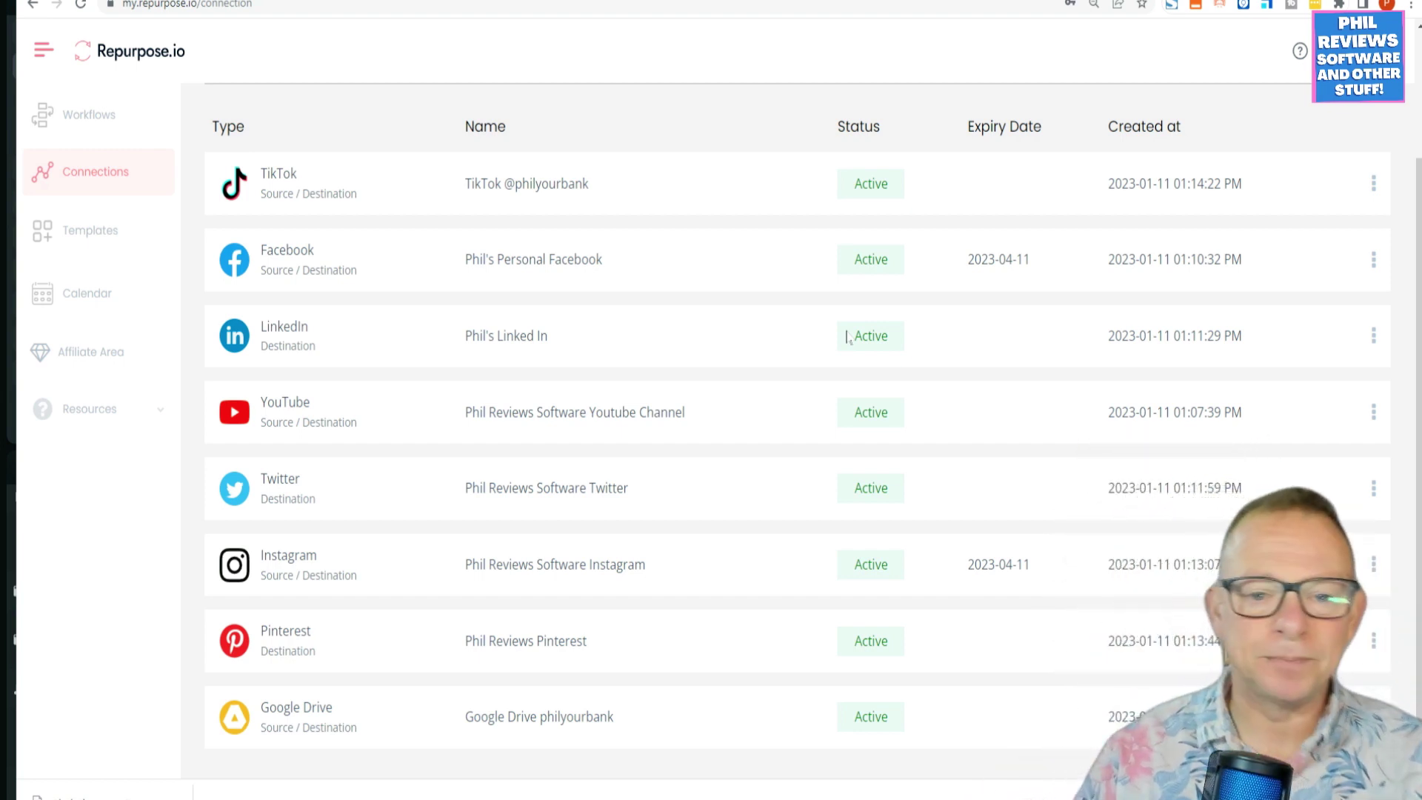
# Examine how the TikTok and Facebook connections are named in the connections list
pyautogui.scroll(-1, 674, 215)
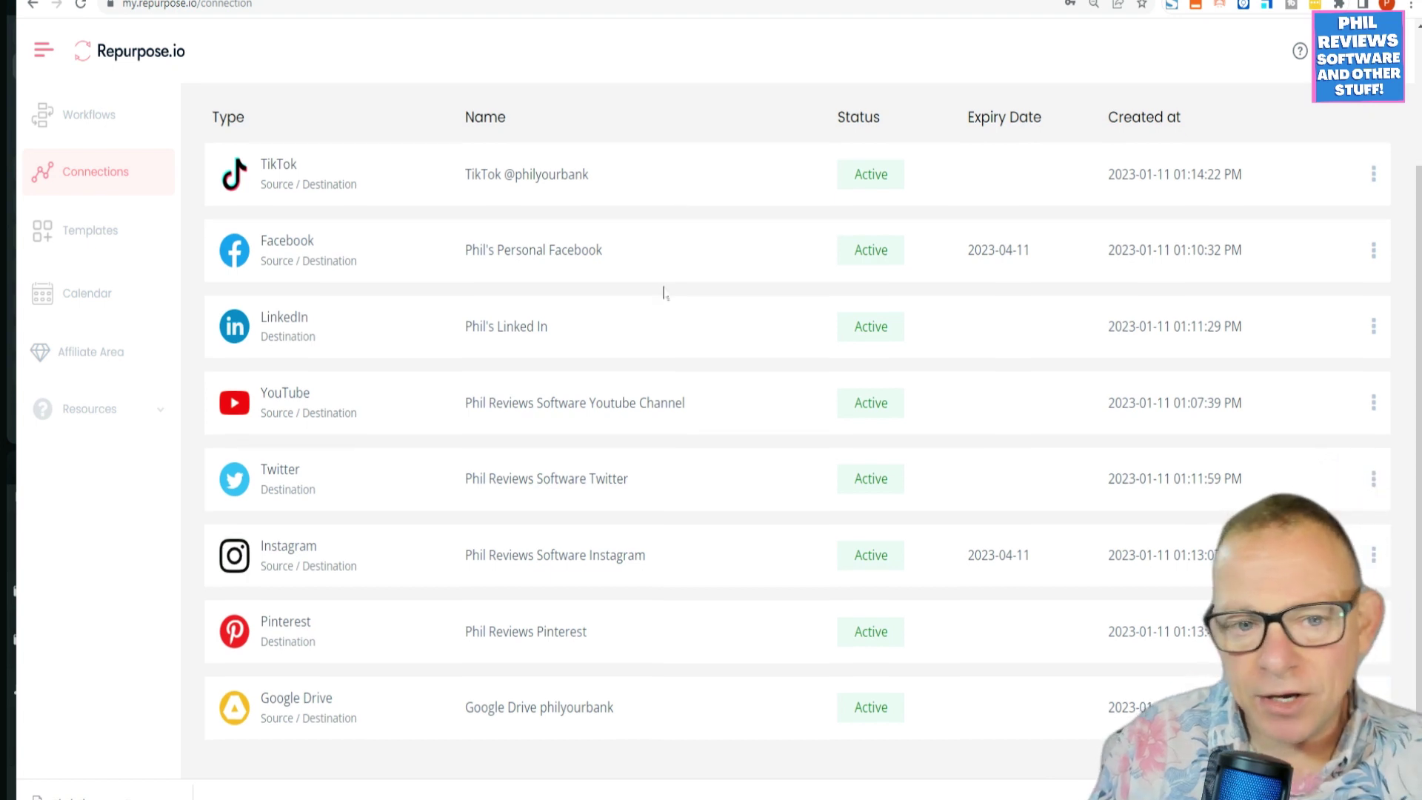
pyautogui.scroll(2, 665, 300)
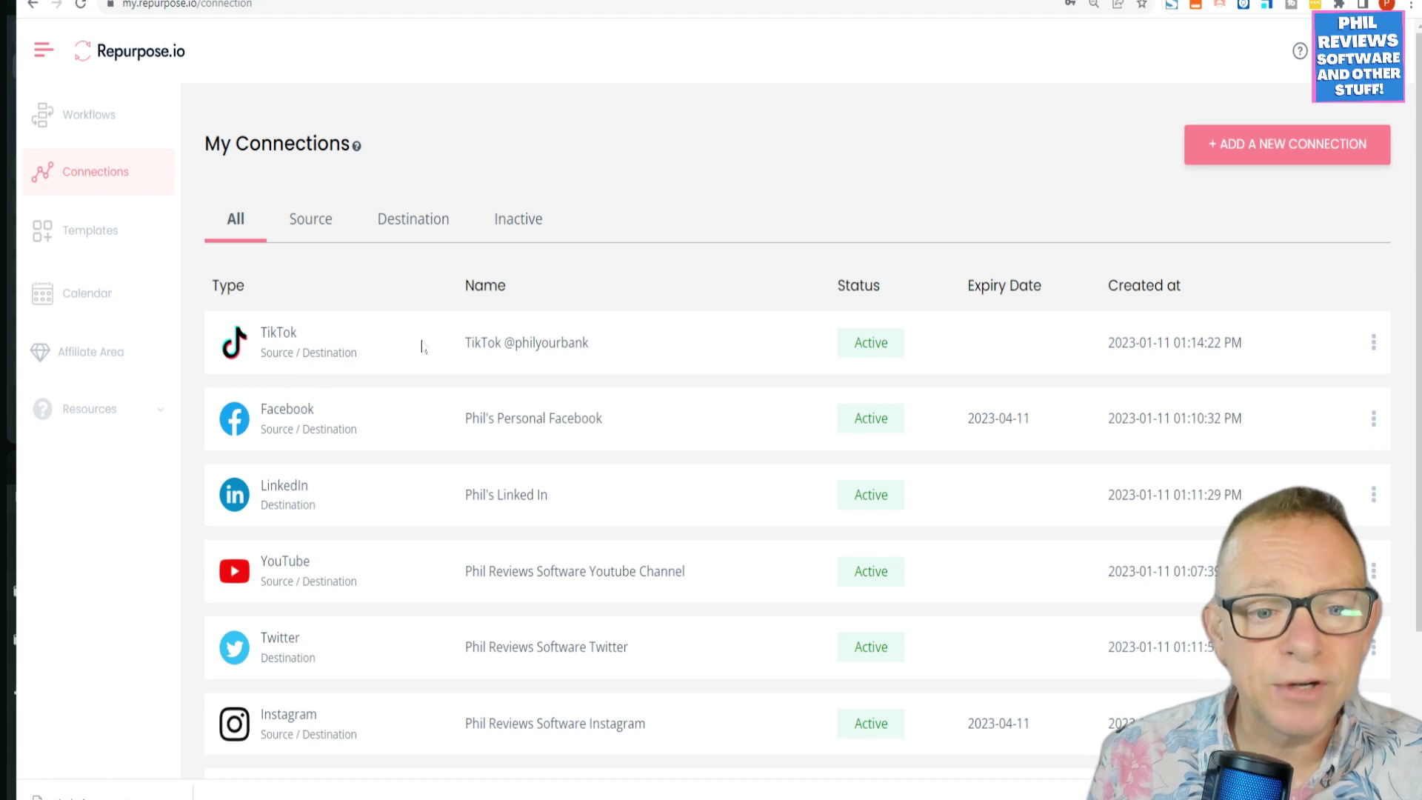
pyautogui.moveTo(467, 342); pyautogui.dragTo(622, 348)
pyautogui.click(380, 348)
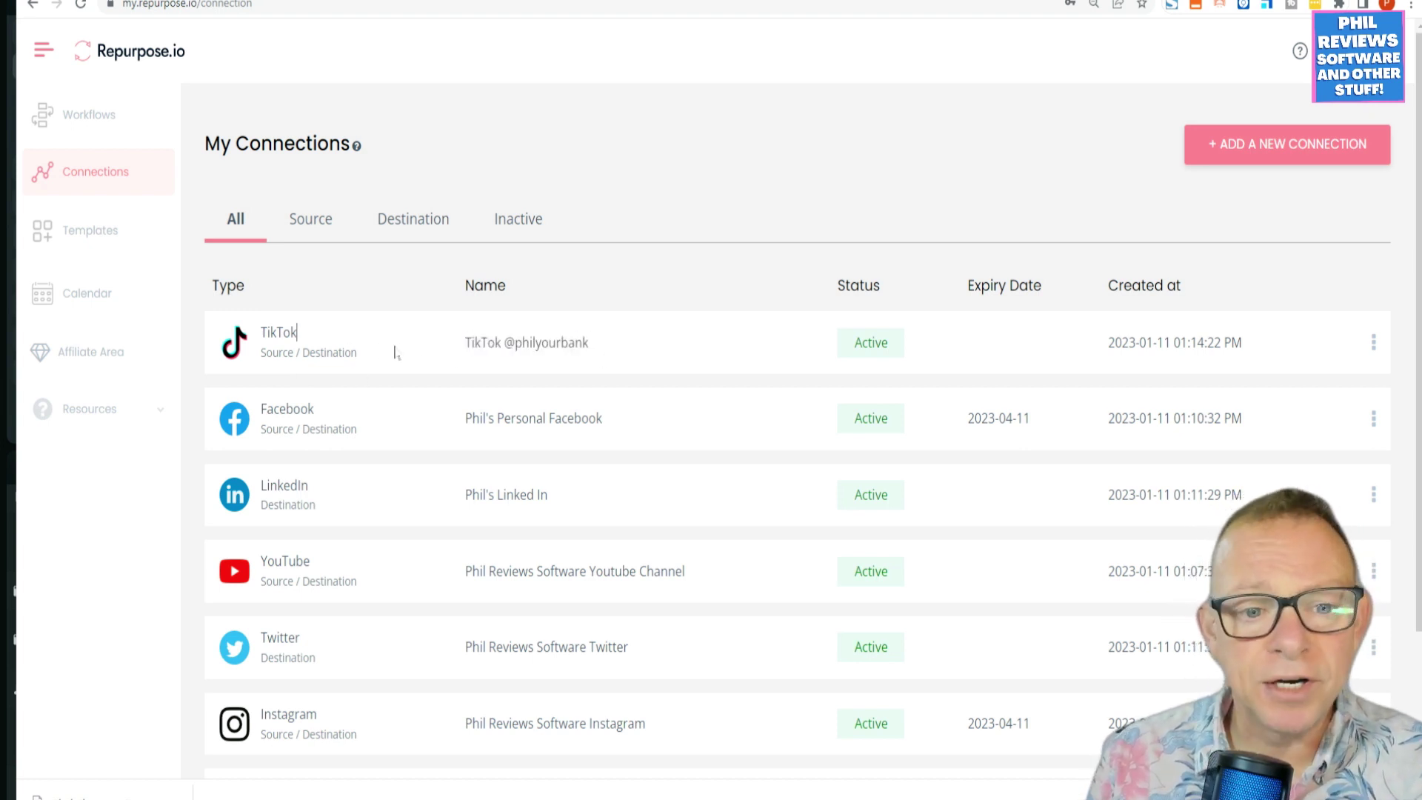
pyautogui.moveTo(465, 342); pyautogui.dragTo(703, 359)
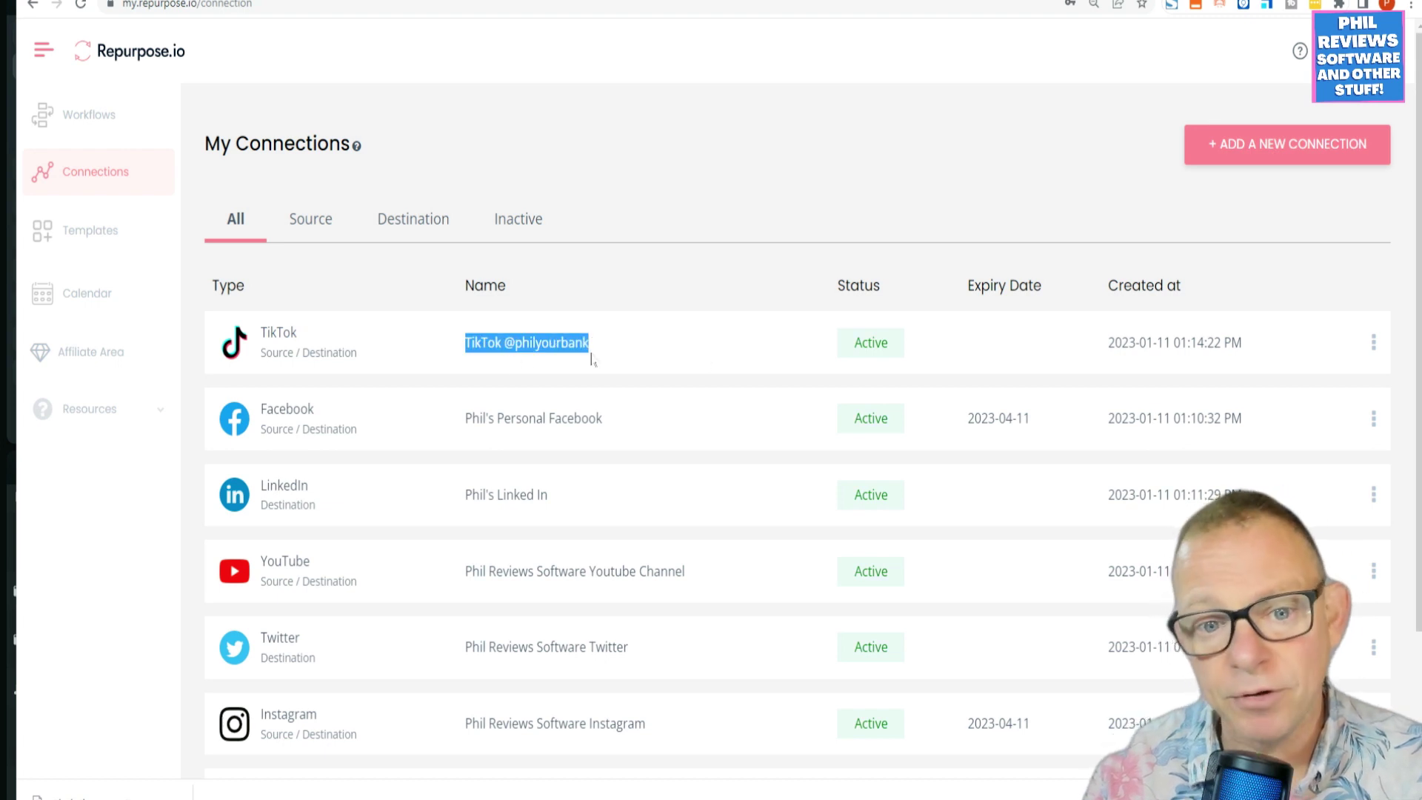
pyautogui.scroll(-3, 626, 359)
pyautogui.click(659, 314)
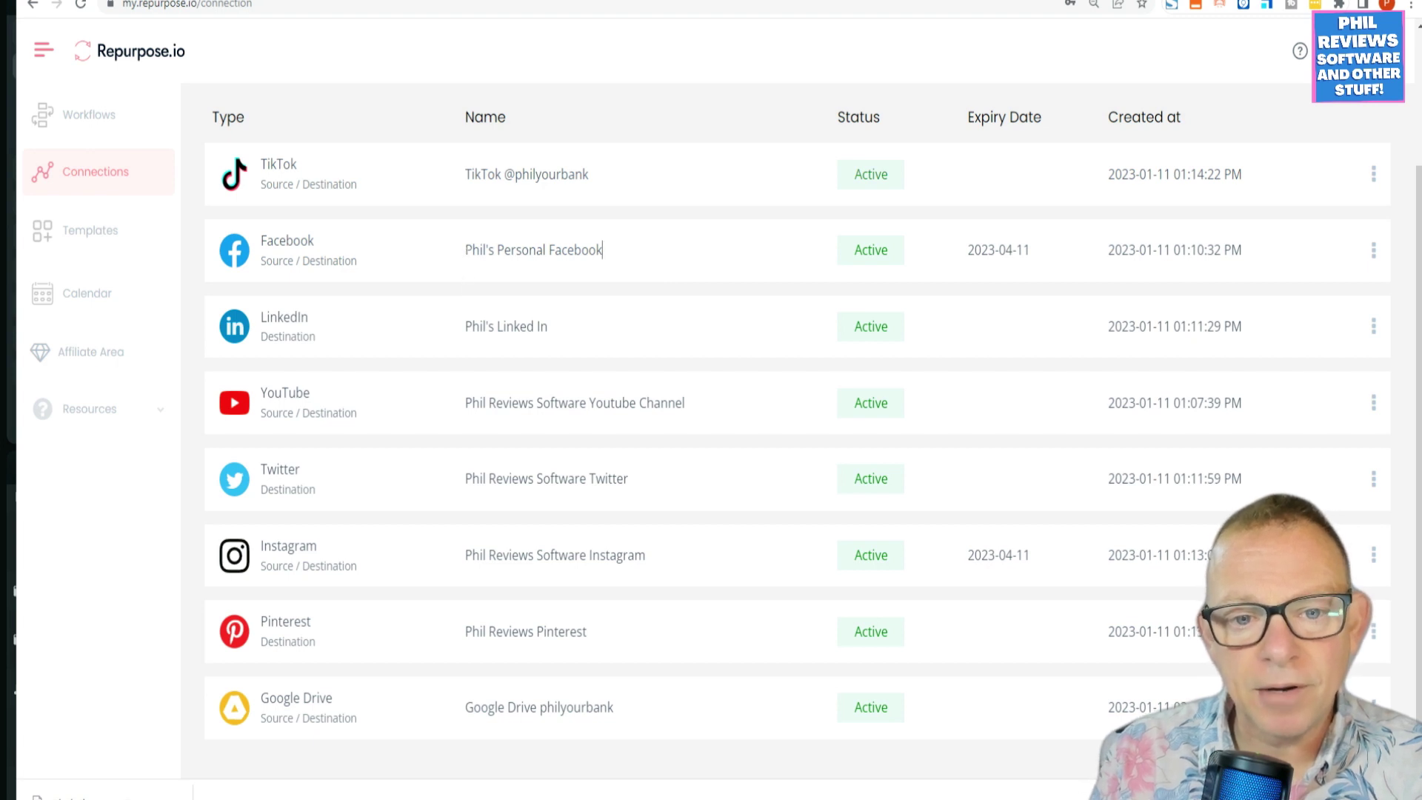
pyautogui.tripleClick(686, 270)
pyautogui.click(696, 223)
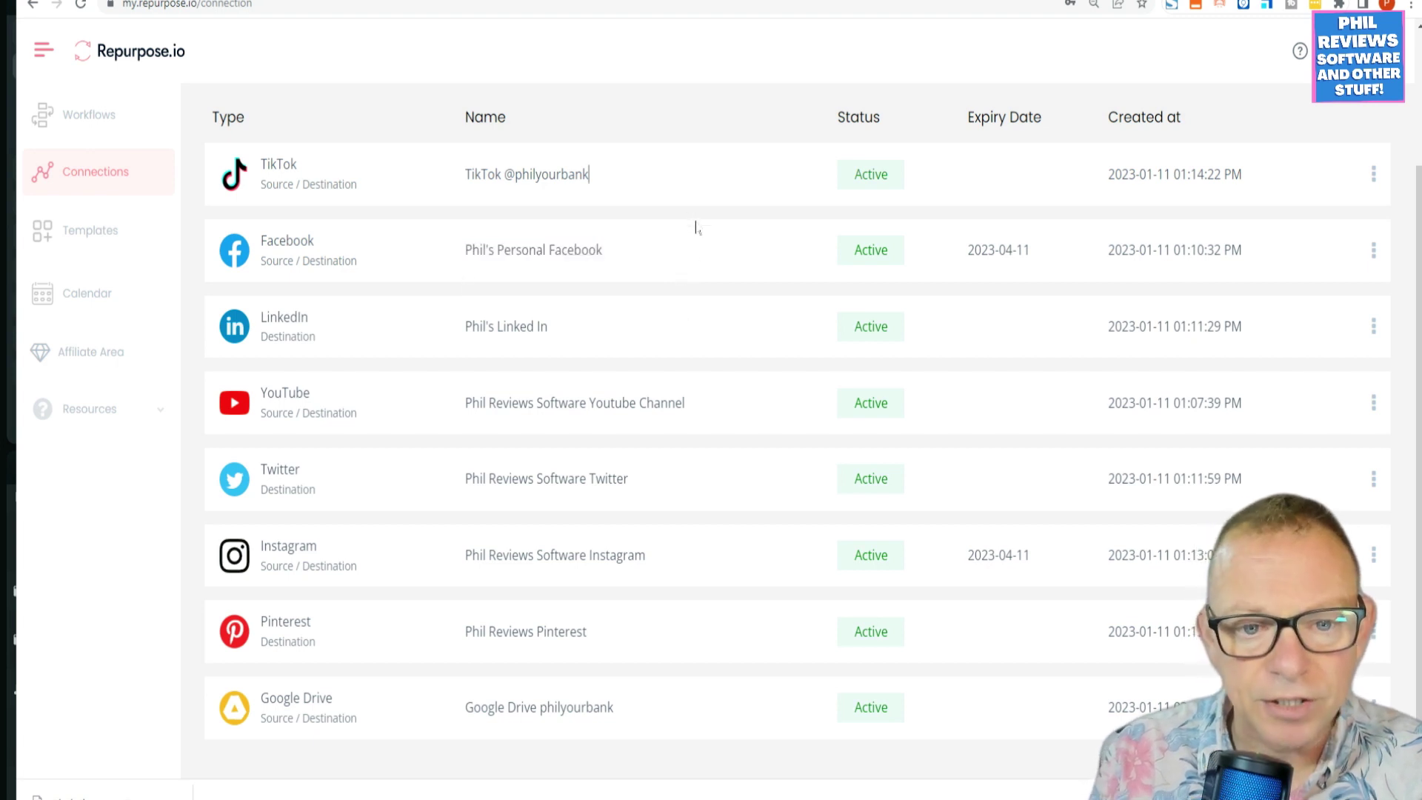
# Examine how the LinkedIn and YouTube connections are named and look over the rest of the list
pyautogui.moveTo(448, 337); pyautogui.dragTo(650, 335)
pyautogui.click(649, 333)
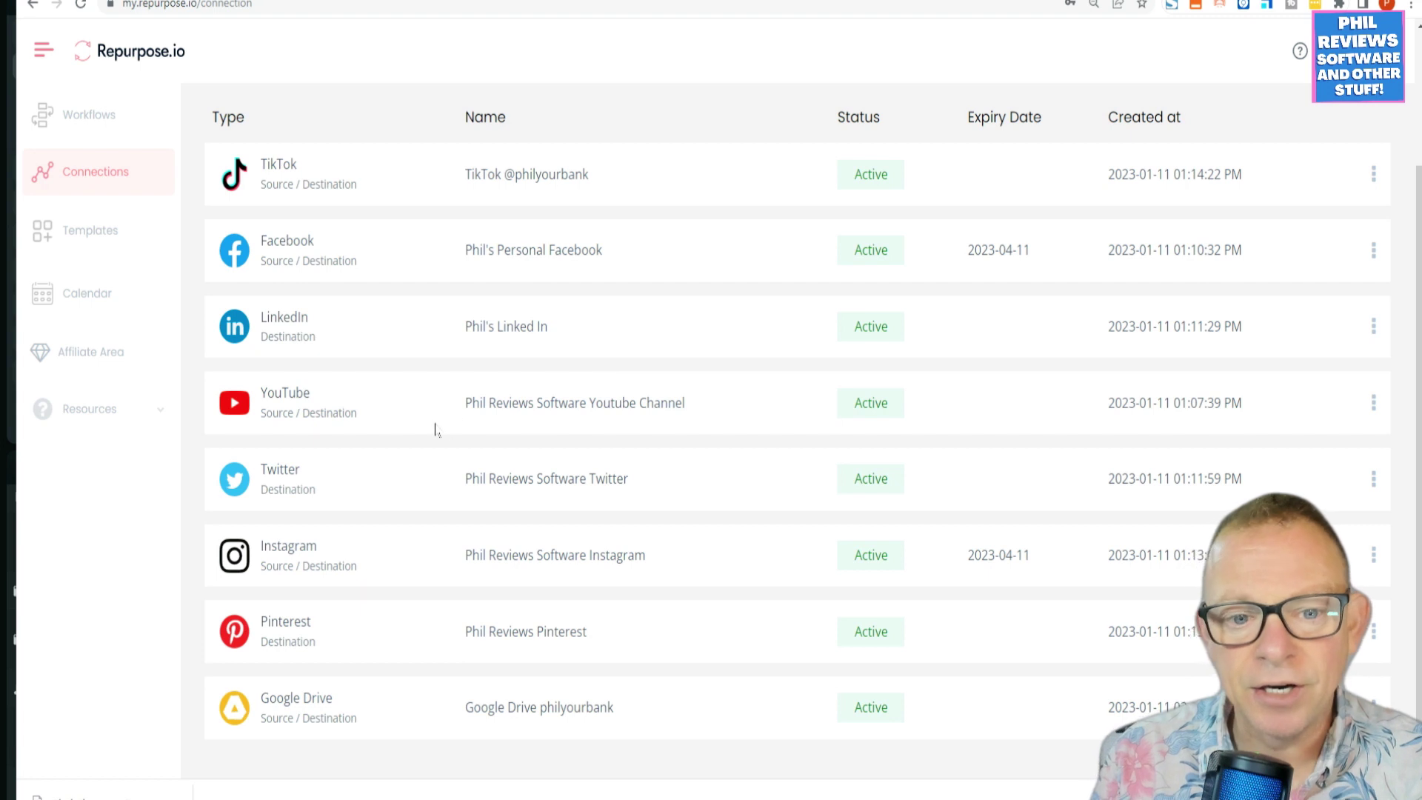
pyautogui.moveTo(459, 419); pyautogui.dragTo(709, 415)
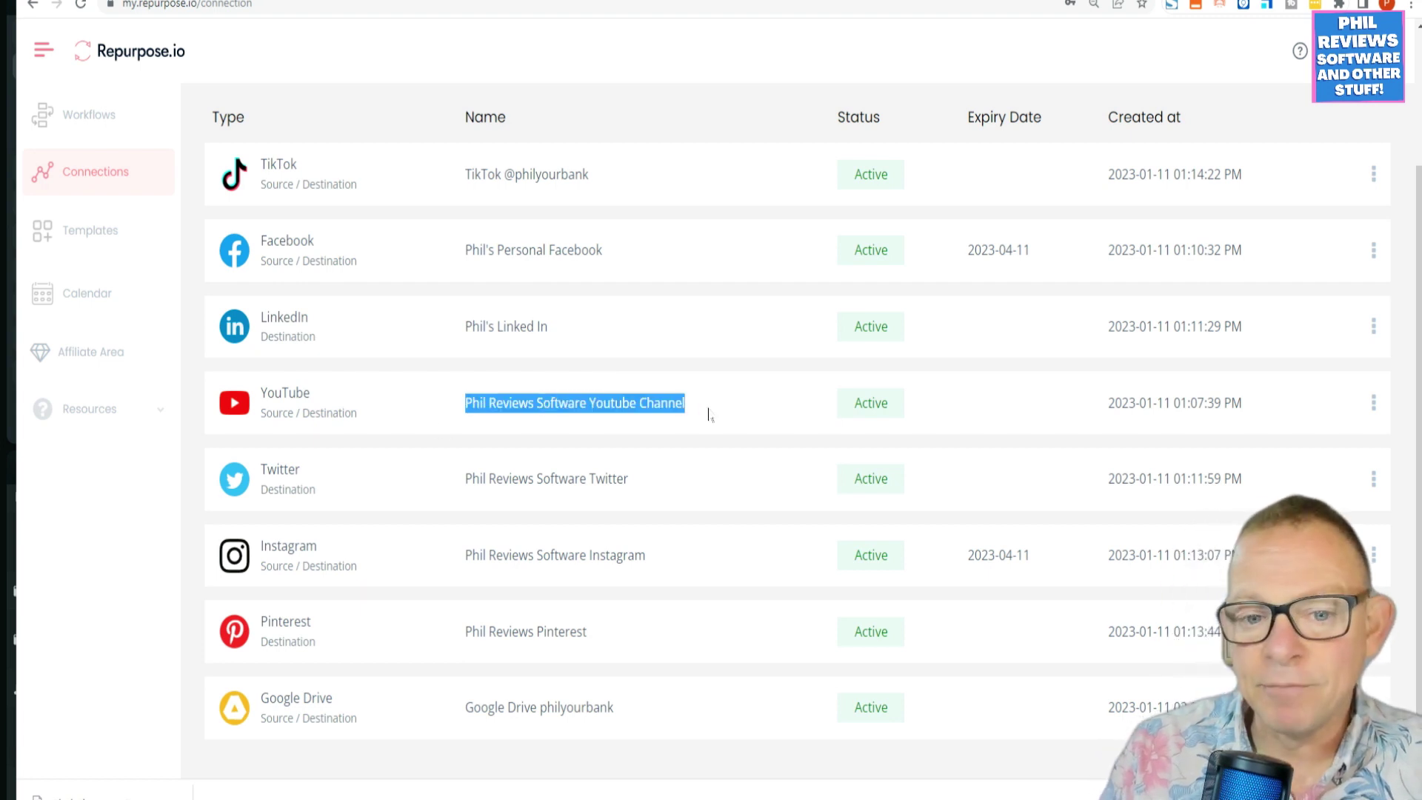
pyautogui.click(457, 443)
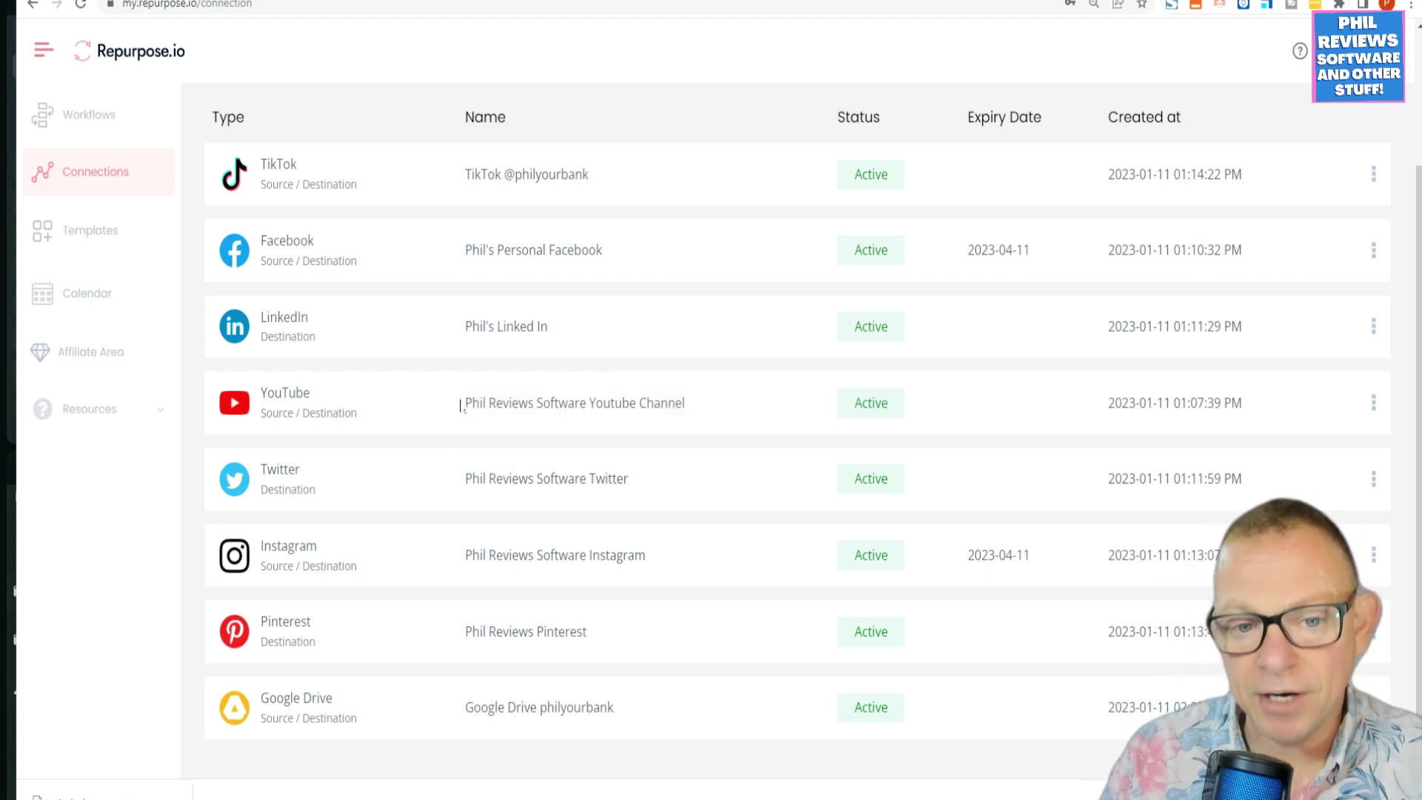
pyautogui.moveTo(460, 405); pyautogui.dragTo(762, 436)
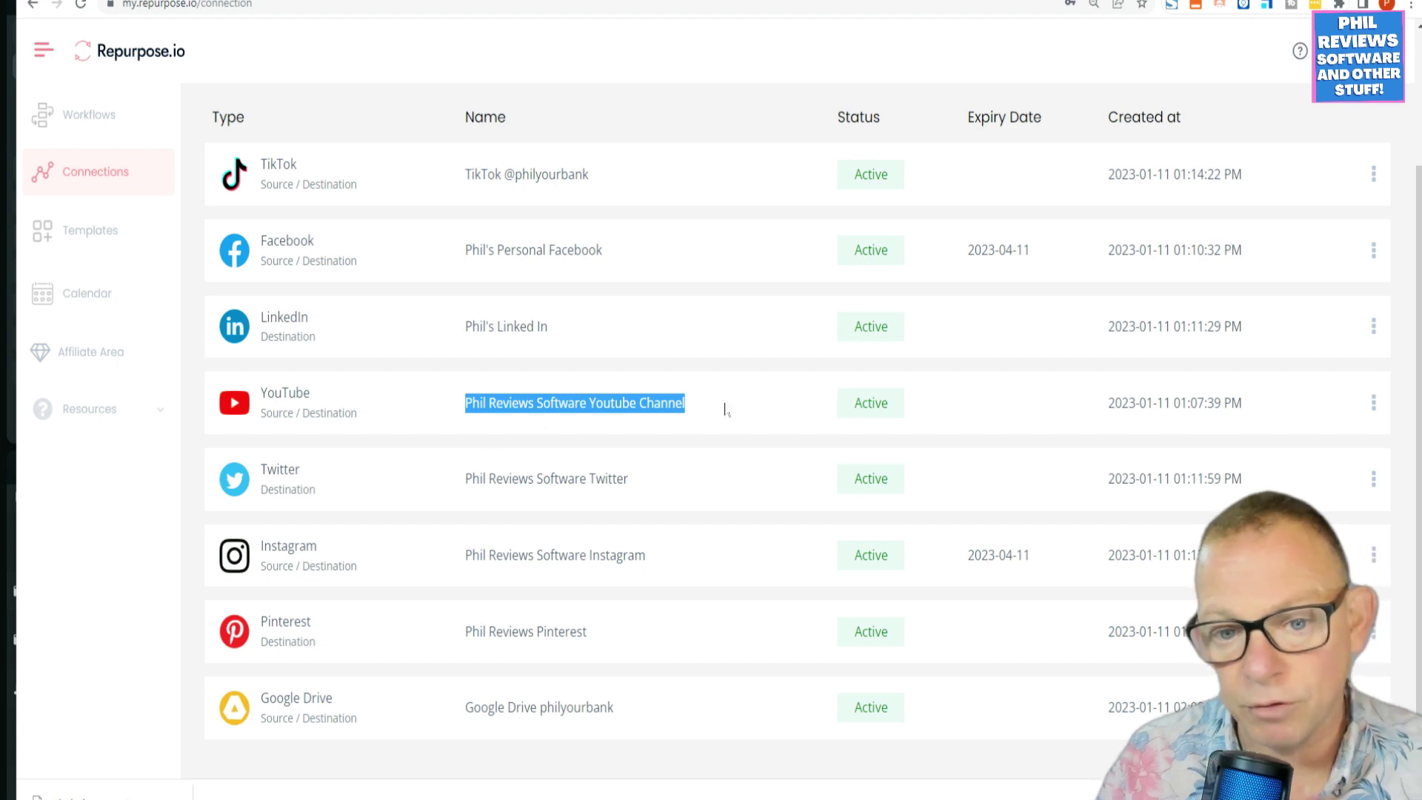
pyautogui.click(727, 434)
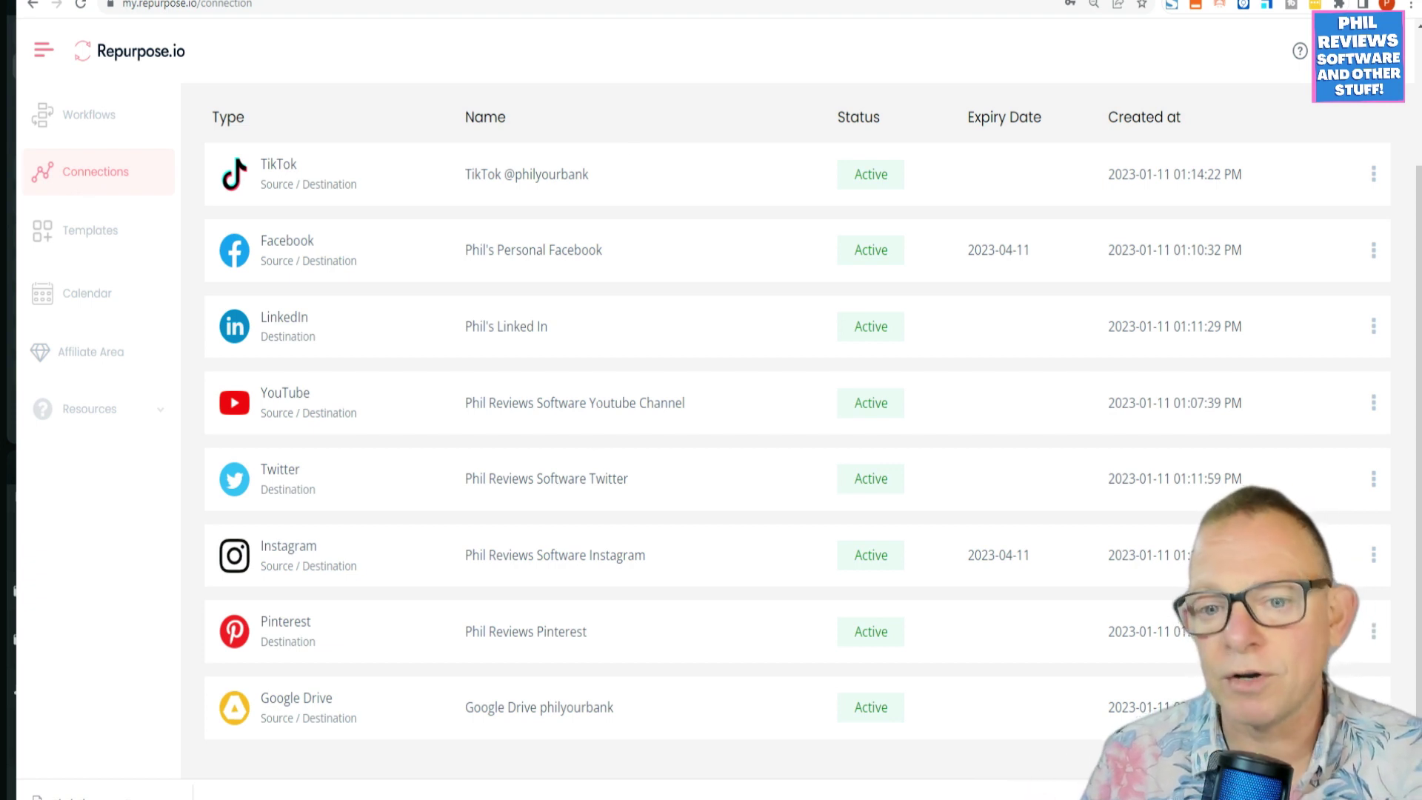
pyautogui.scroll(1, 720, 292)
pyautogui.scroll(-1, 689, 225)
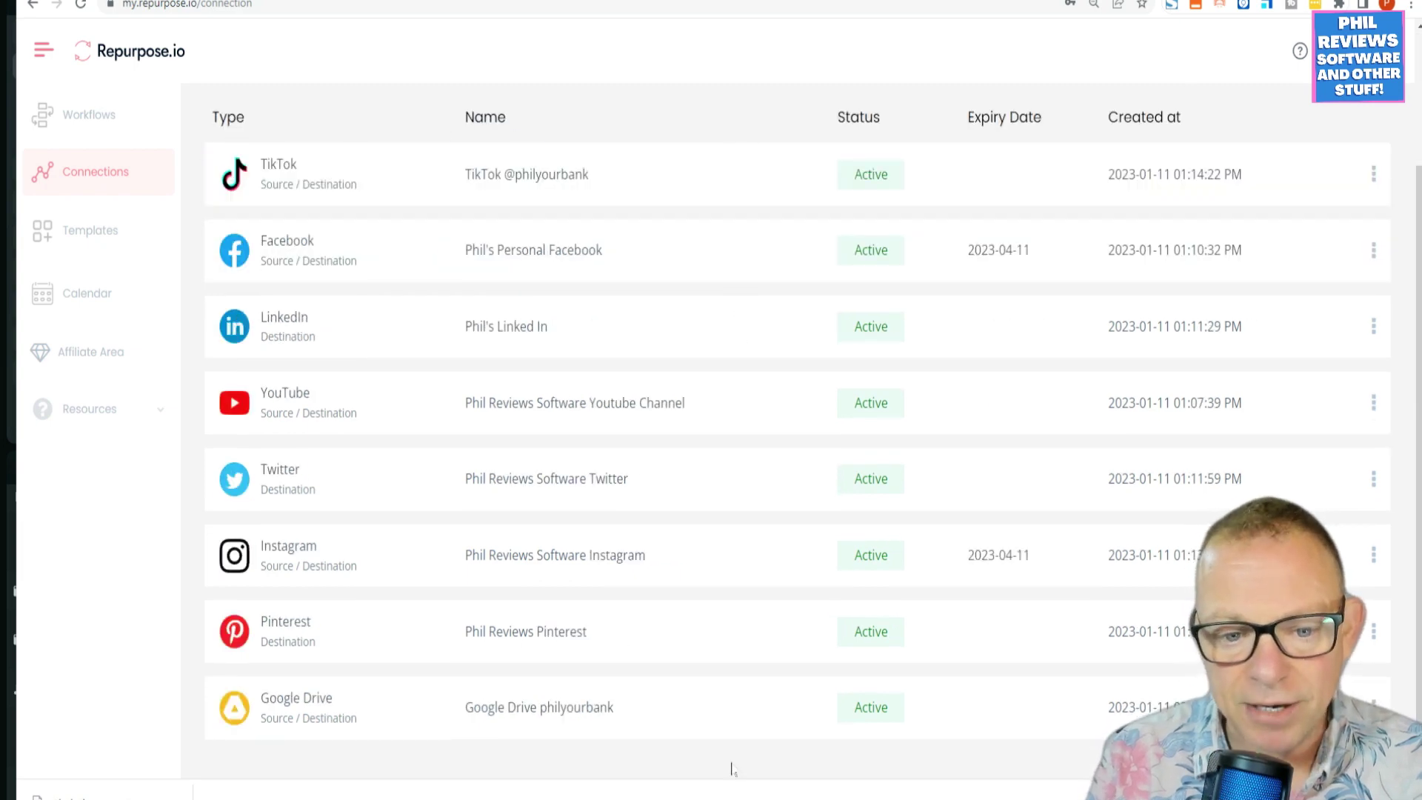
pyautogui.scroll(2, 717, 678)
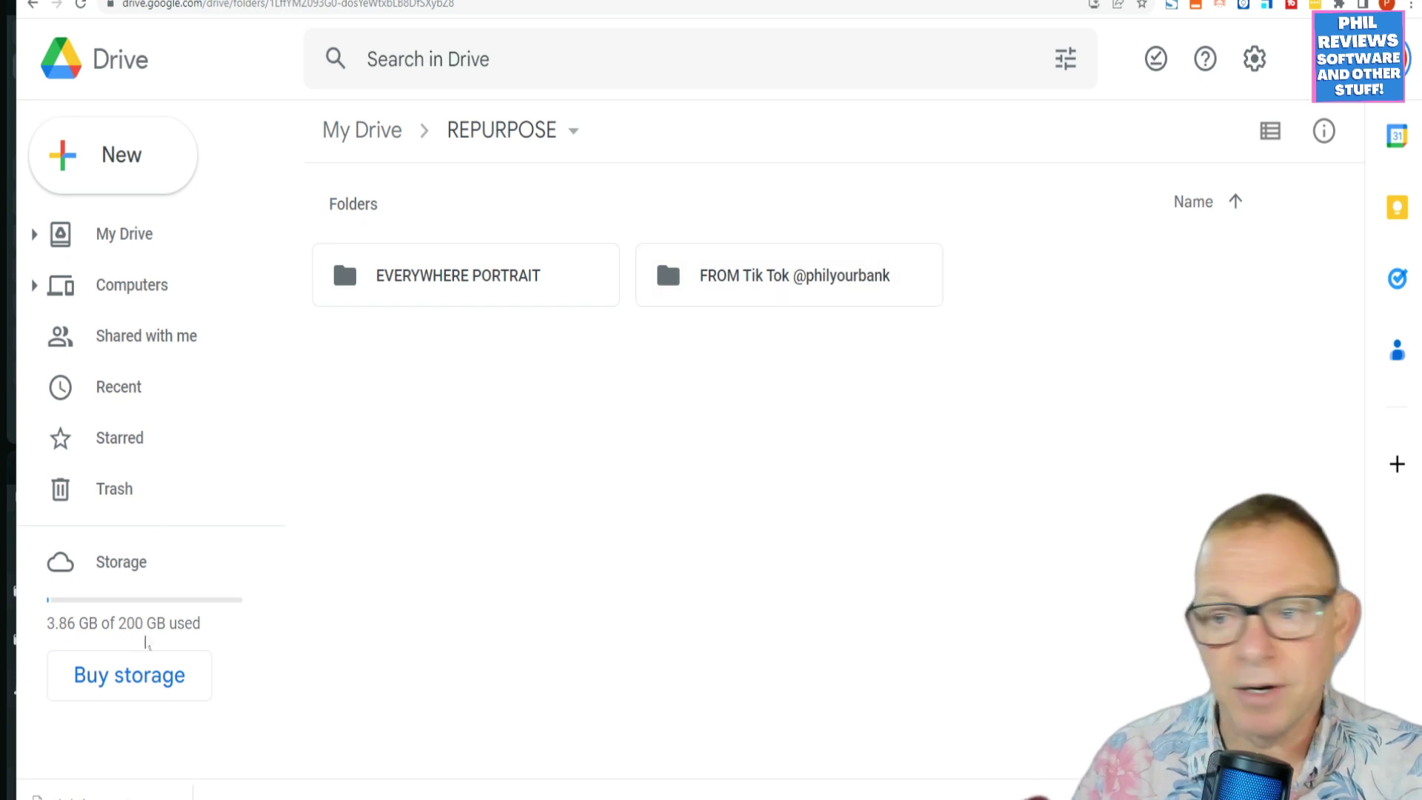
# Open the storage upgrade options for Google Drive and compare the Standard 200 GB and Premium 2 TB monthly plans
pyautogui.click(159, 678)
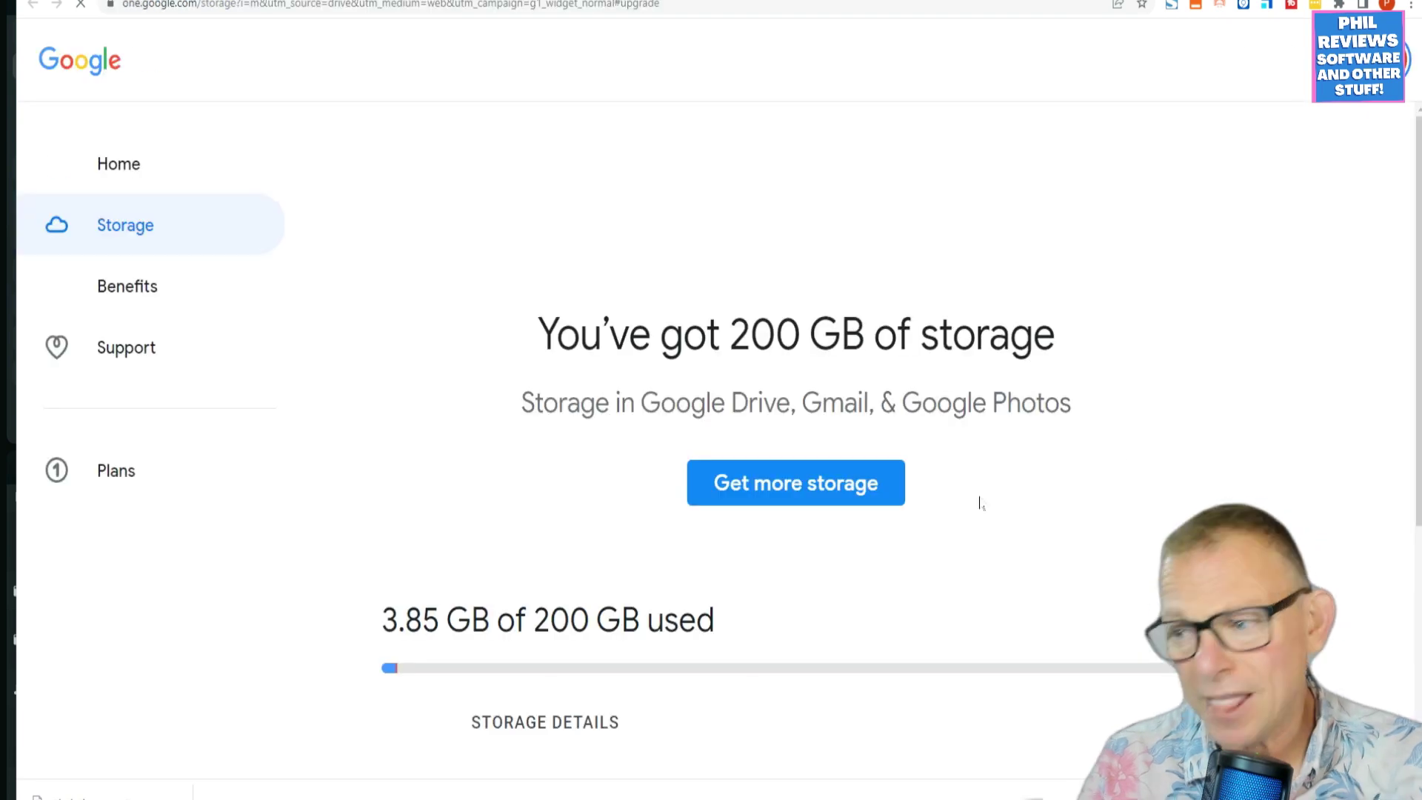
pyautogui.scroll(-3, 988, 523)
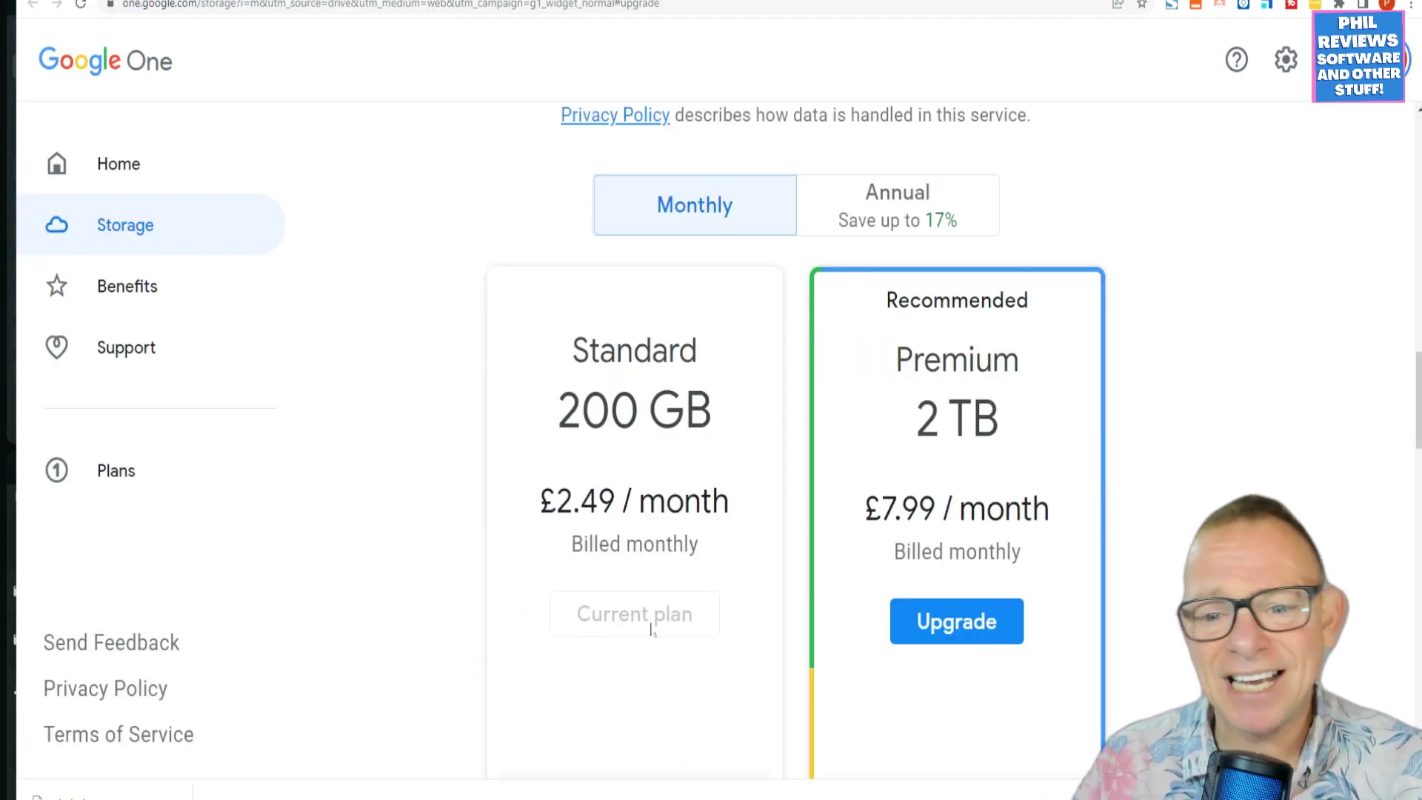
pyautogui.scroll(-3, 654, 629)
pyautogui.scroll(-3, 653, 641)
pyautogui.scroll(6, 648, 643)
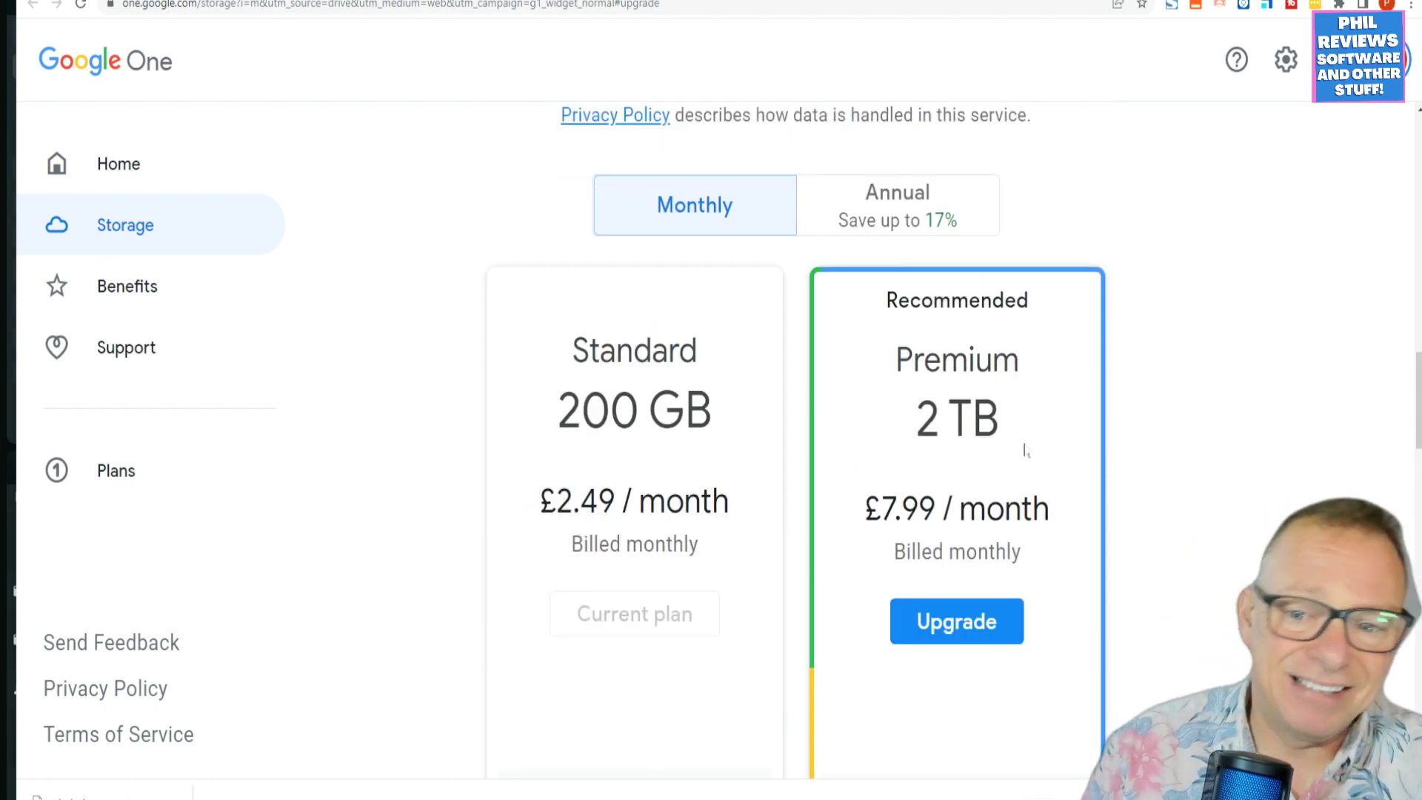
pyautogui.scroll(-2, 781, 267)
pyautogui.scroll(-4, 1085, 348)
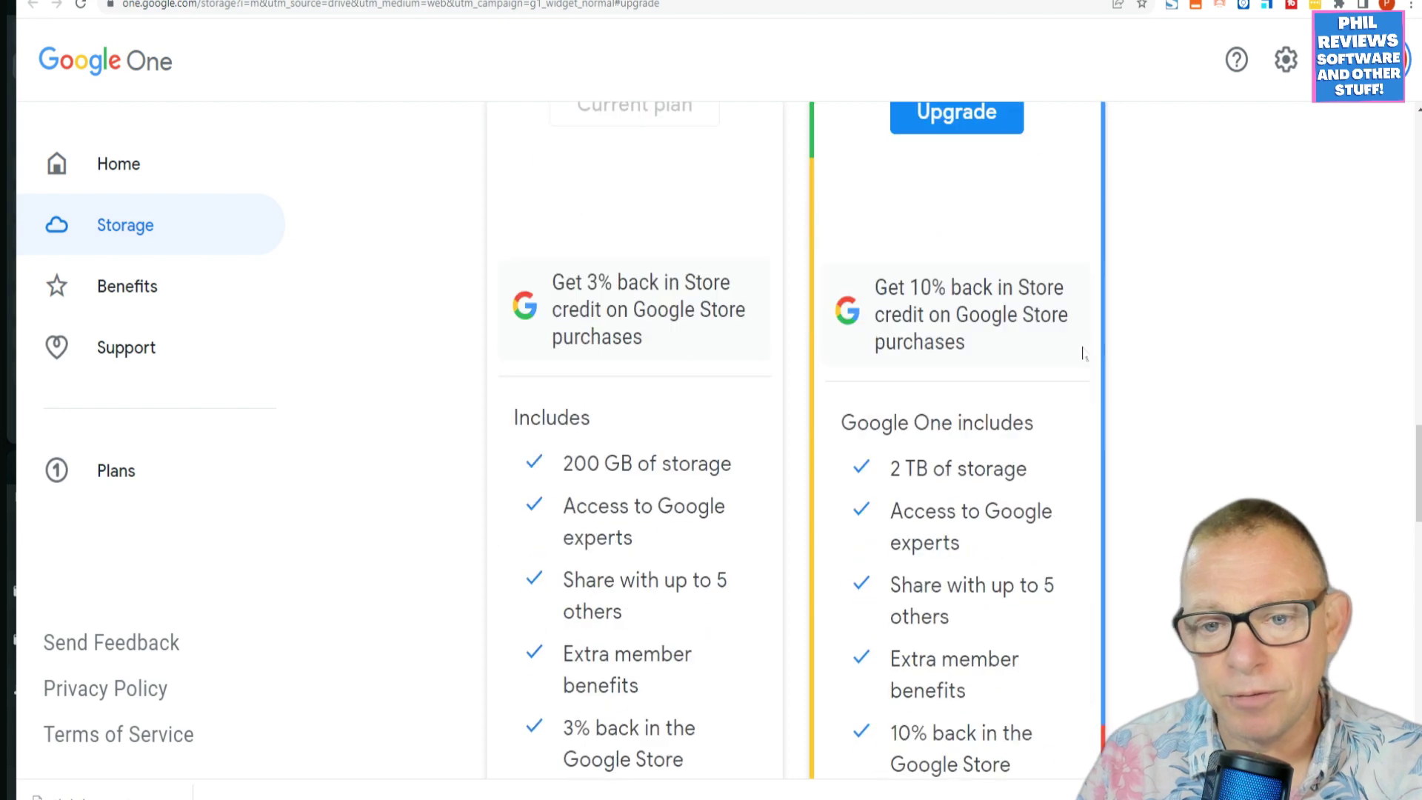
pyautogui.scroll(5, 1087, 381)
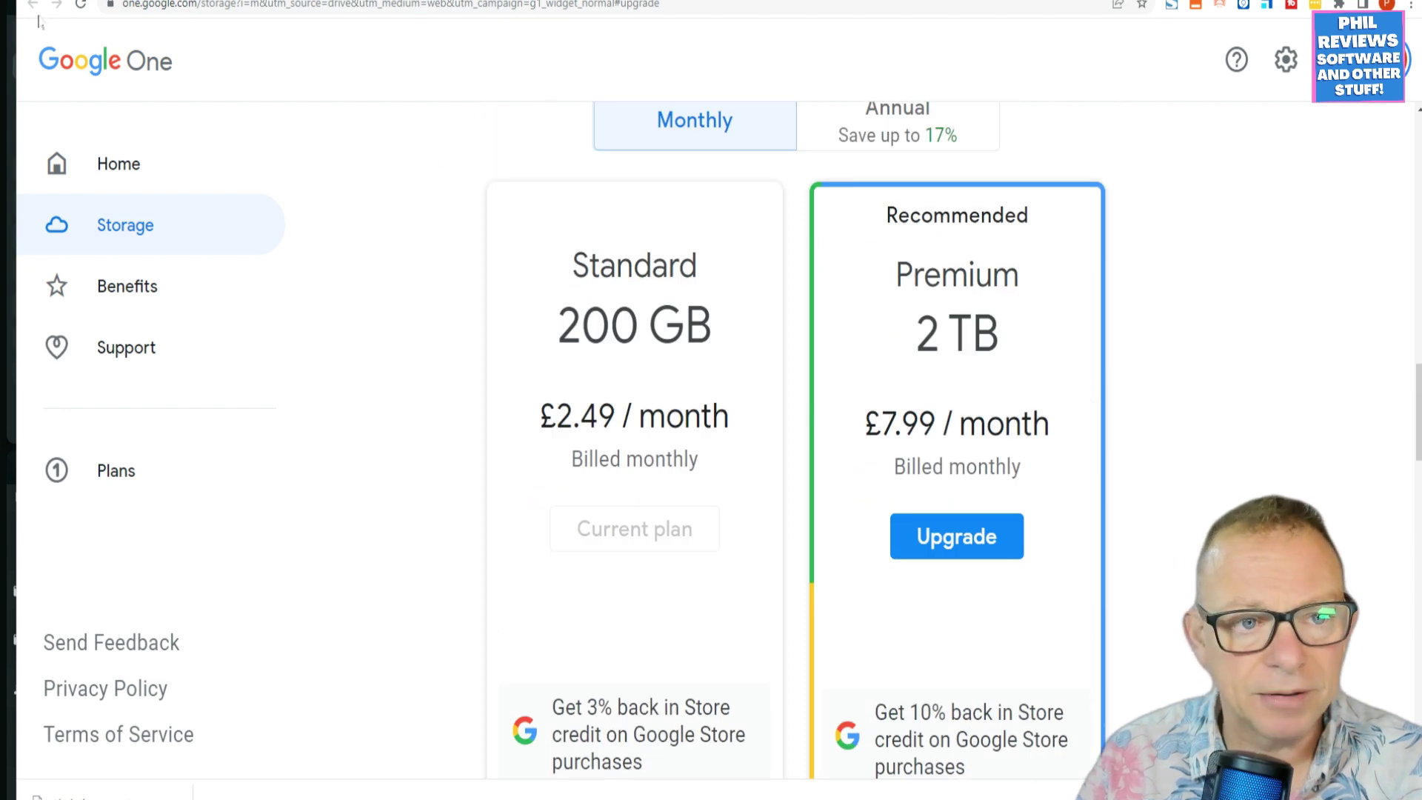
# Switch back to Repurpose.io and look over the names, publish modes and statuses of all existing workflows
pyautogui.click(888, 1)
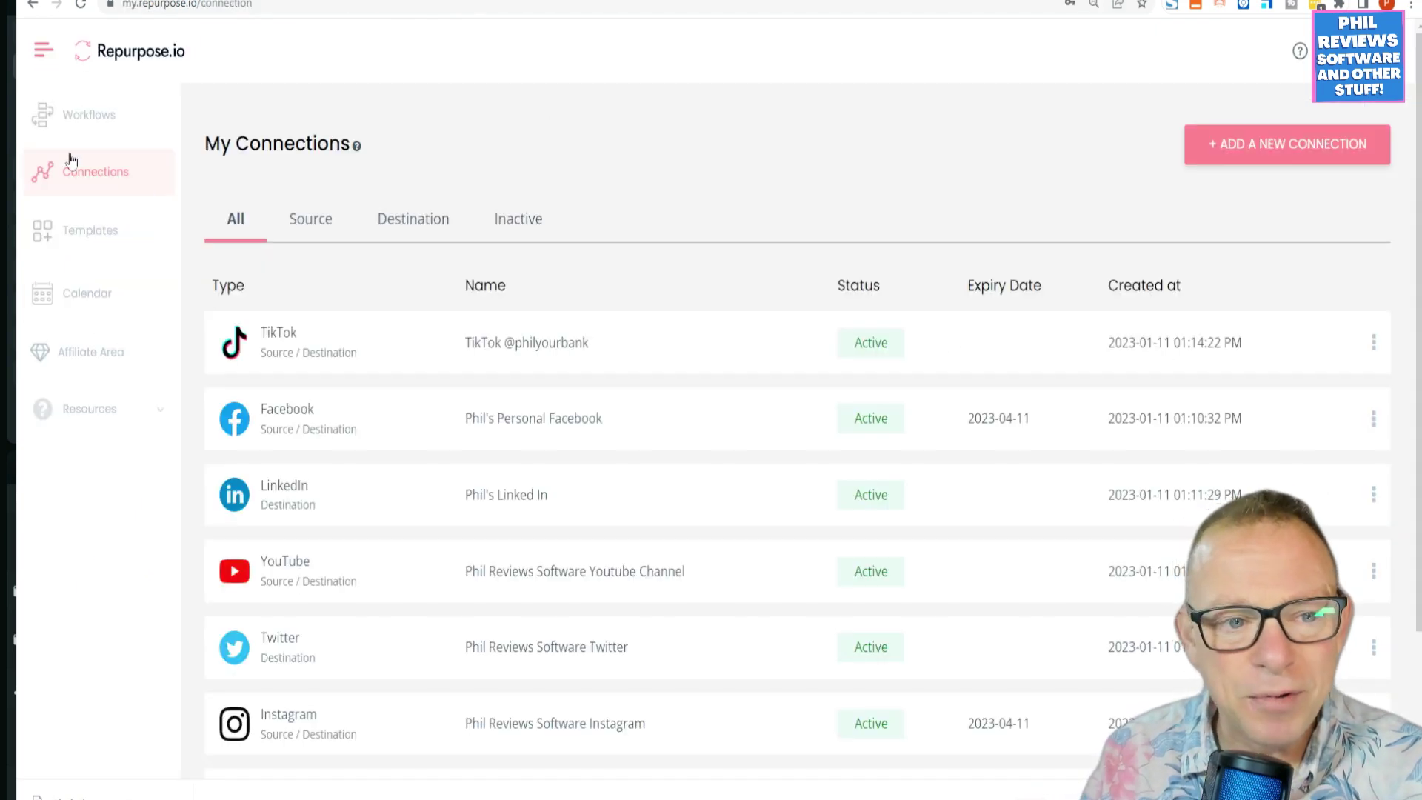
pyautogui.click(76, 124)
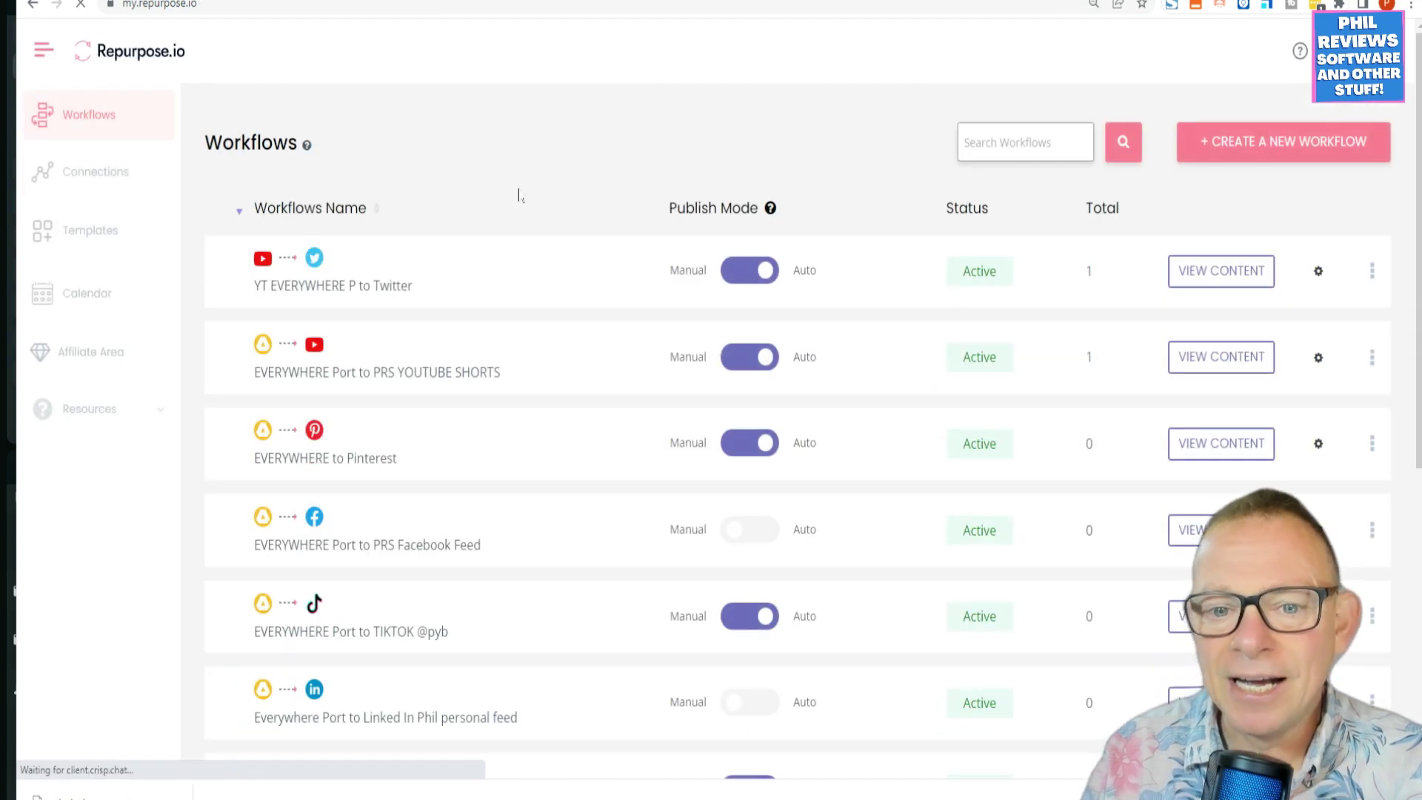
pyautogui.scroll(-2, 523, 215)
pyautogui.scroll(-1, 625, 467)
pyautogui.scroll(2, 625, 467)
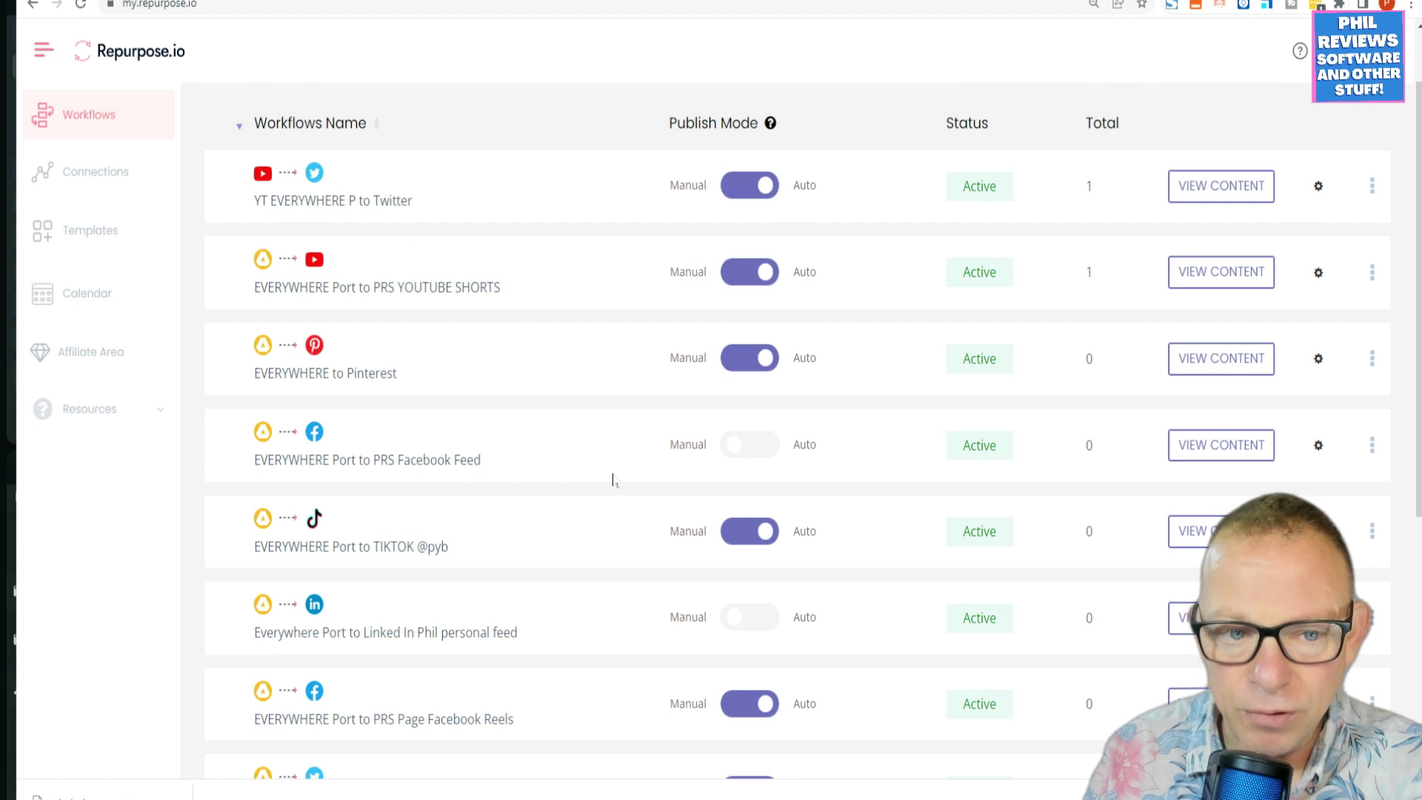
pyautogui.scroll(-5, 610, 524)
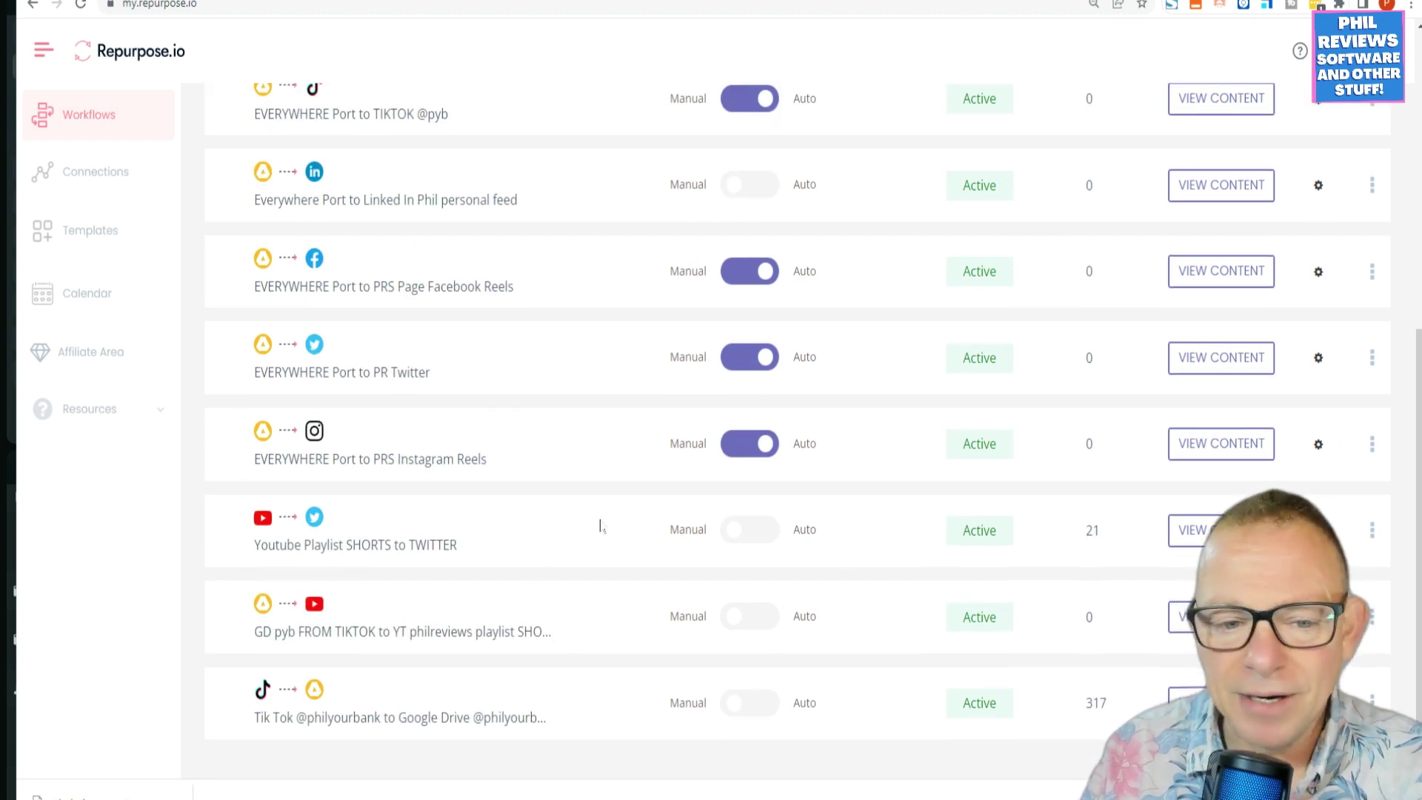
pyautogui.scroll(7, 570, 554)
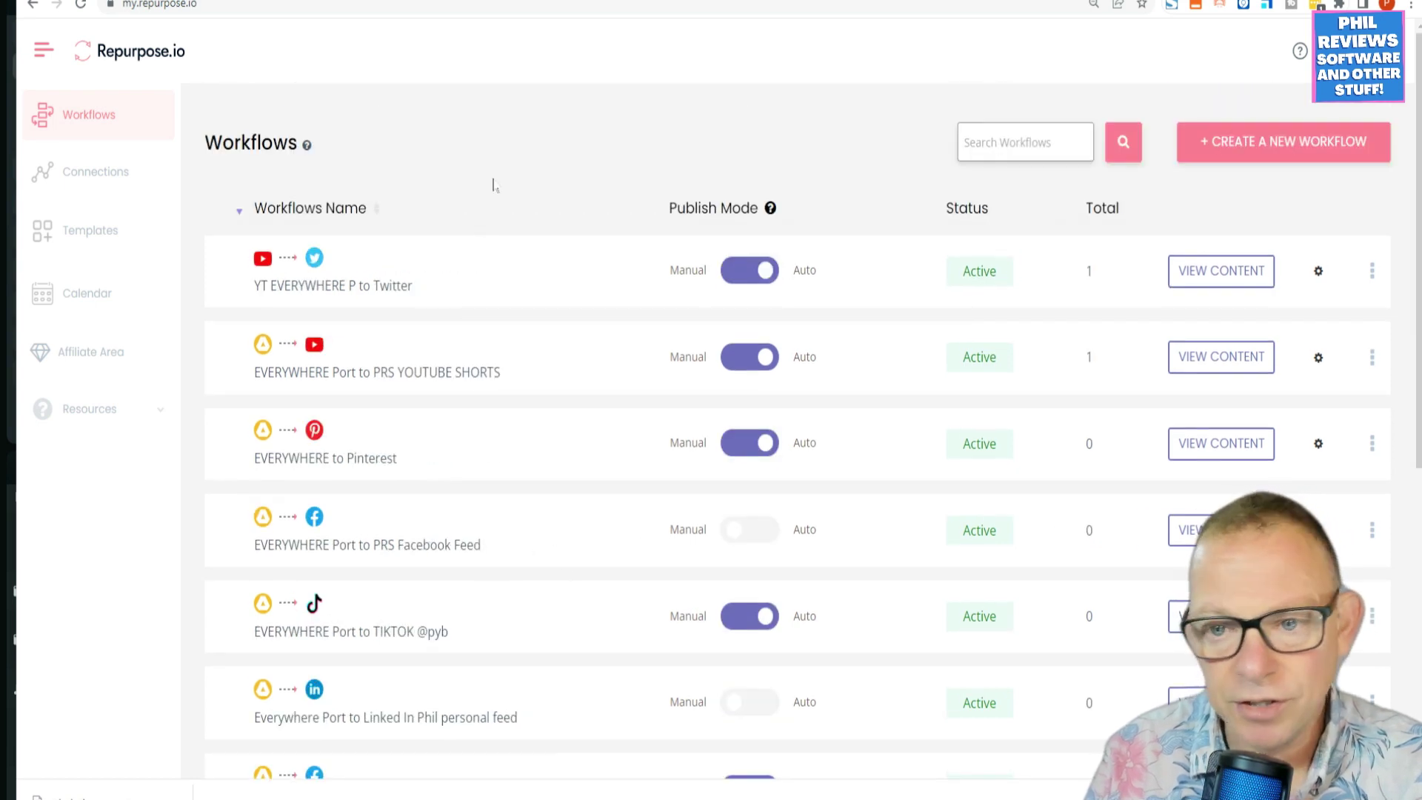
pyautogui.scroll(-7, 490, 244)
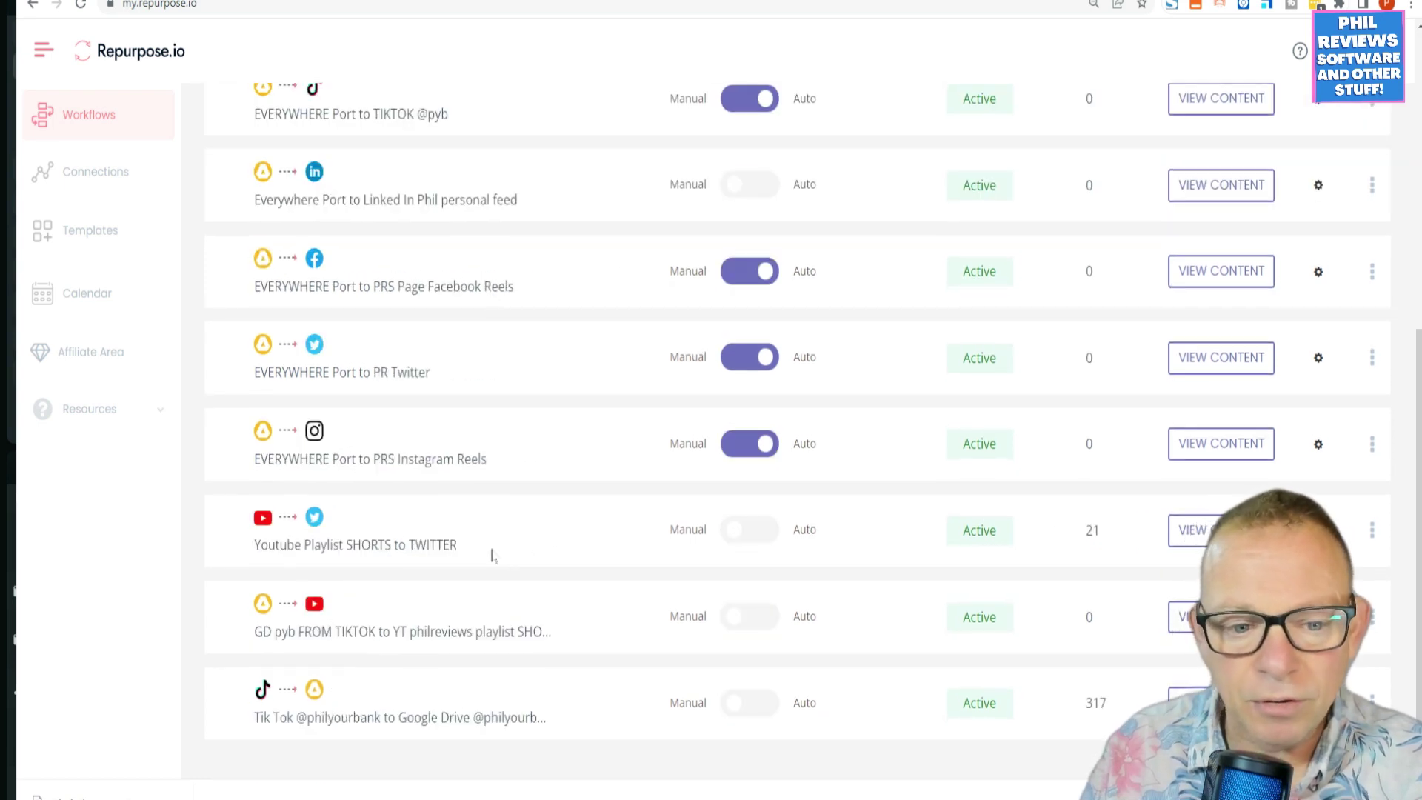
# Examine the naming of the TikTok to Google Drive workflow at the end of the workflows list
pyautogui.moveTo(255, 702); pyautogui.dragTo(362, 700)
pyautogui.click(381, 698)
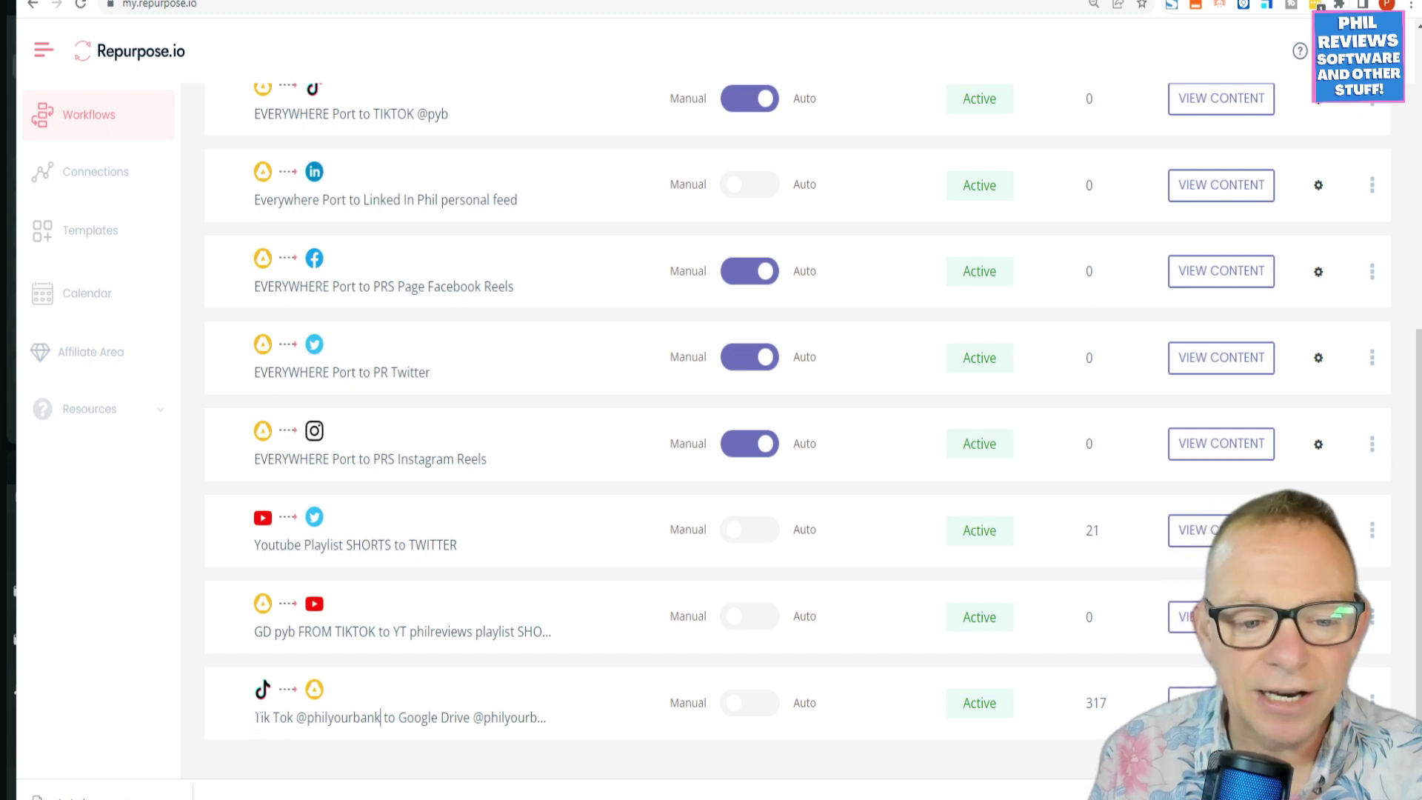
pyautogui.moveTo(254, 718); pyautogui.dragTo(602, 720)
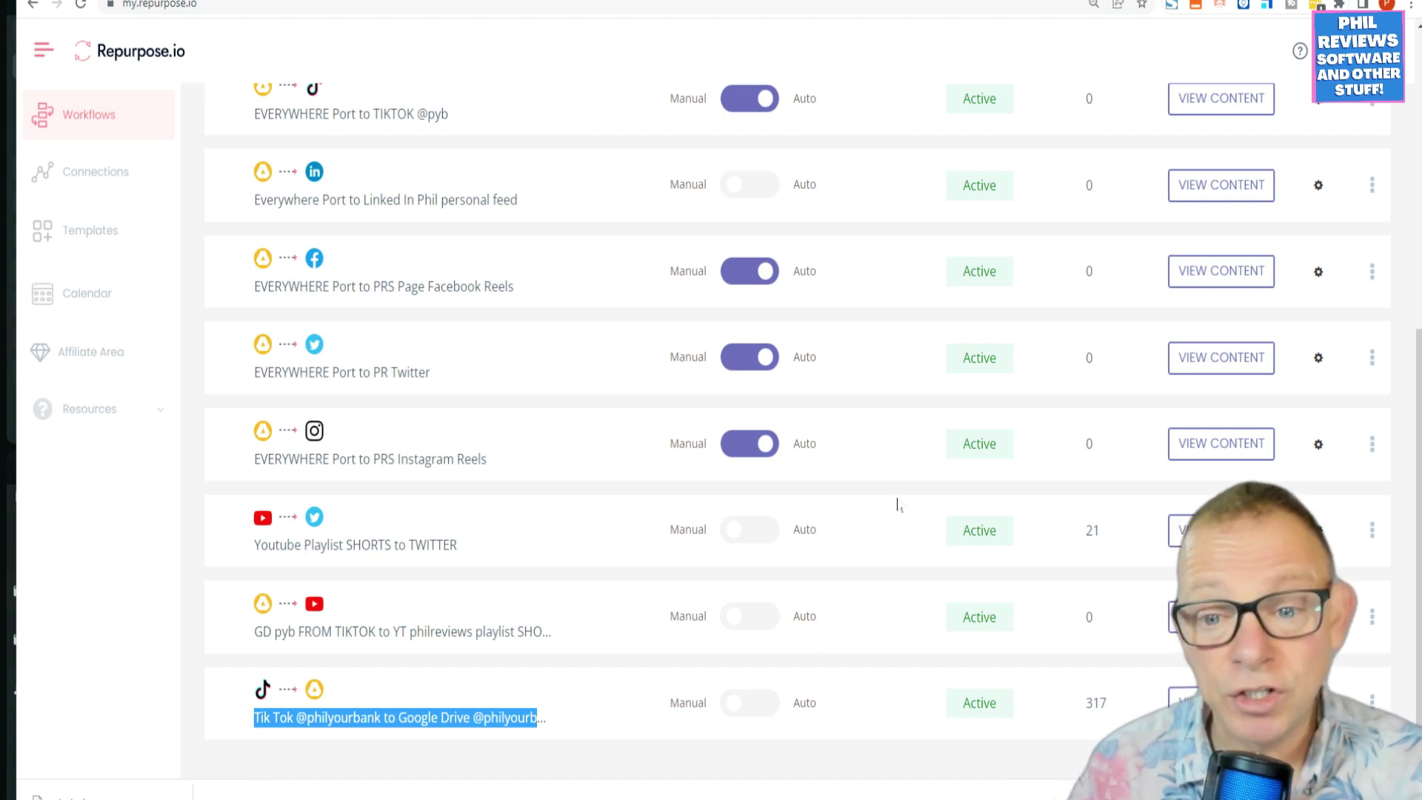
pyautogui.click(413, 789)
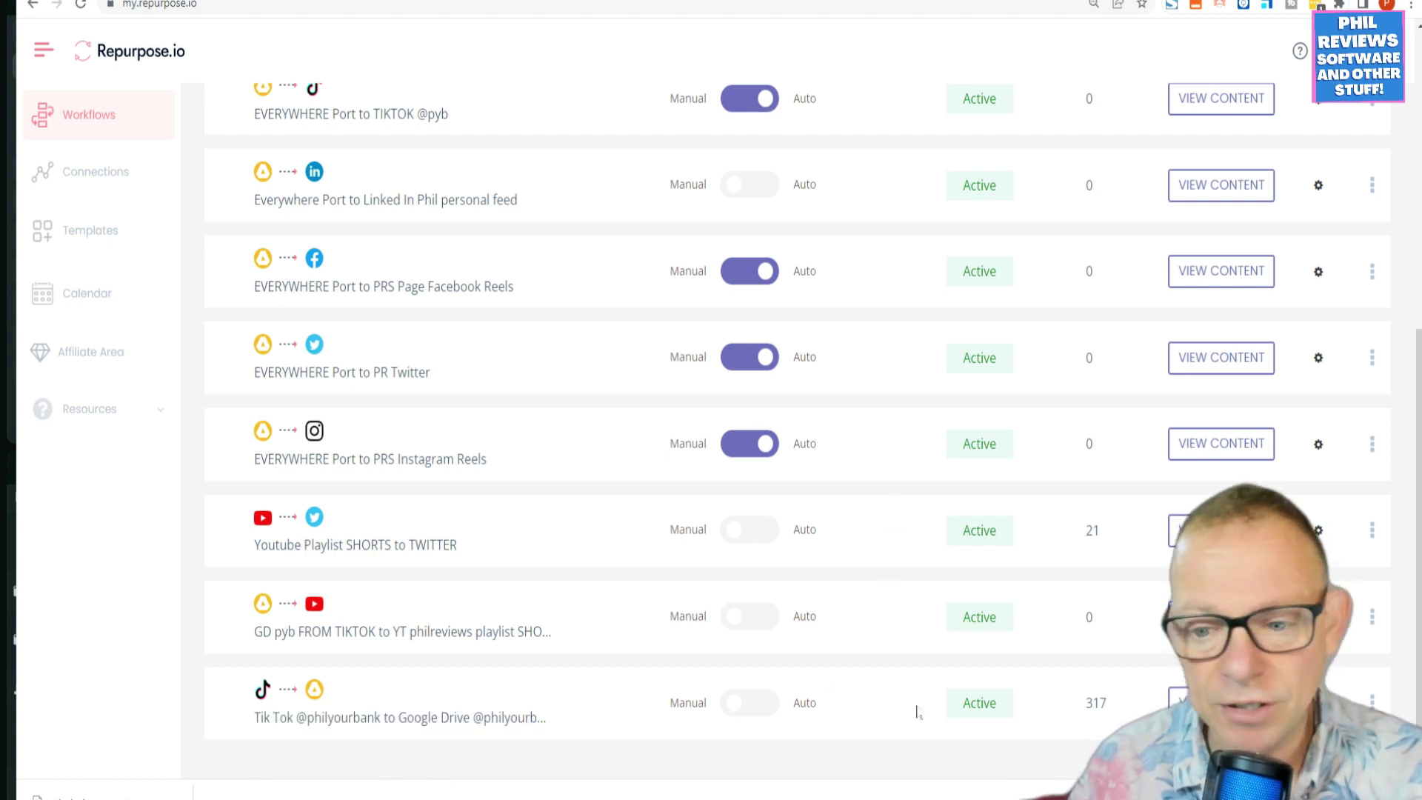
# Create a new workflow and name it "Youtube PL Competitions to Instagram Reels"
pyautogui.scroll(7, 644, 320)
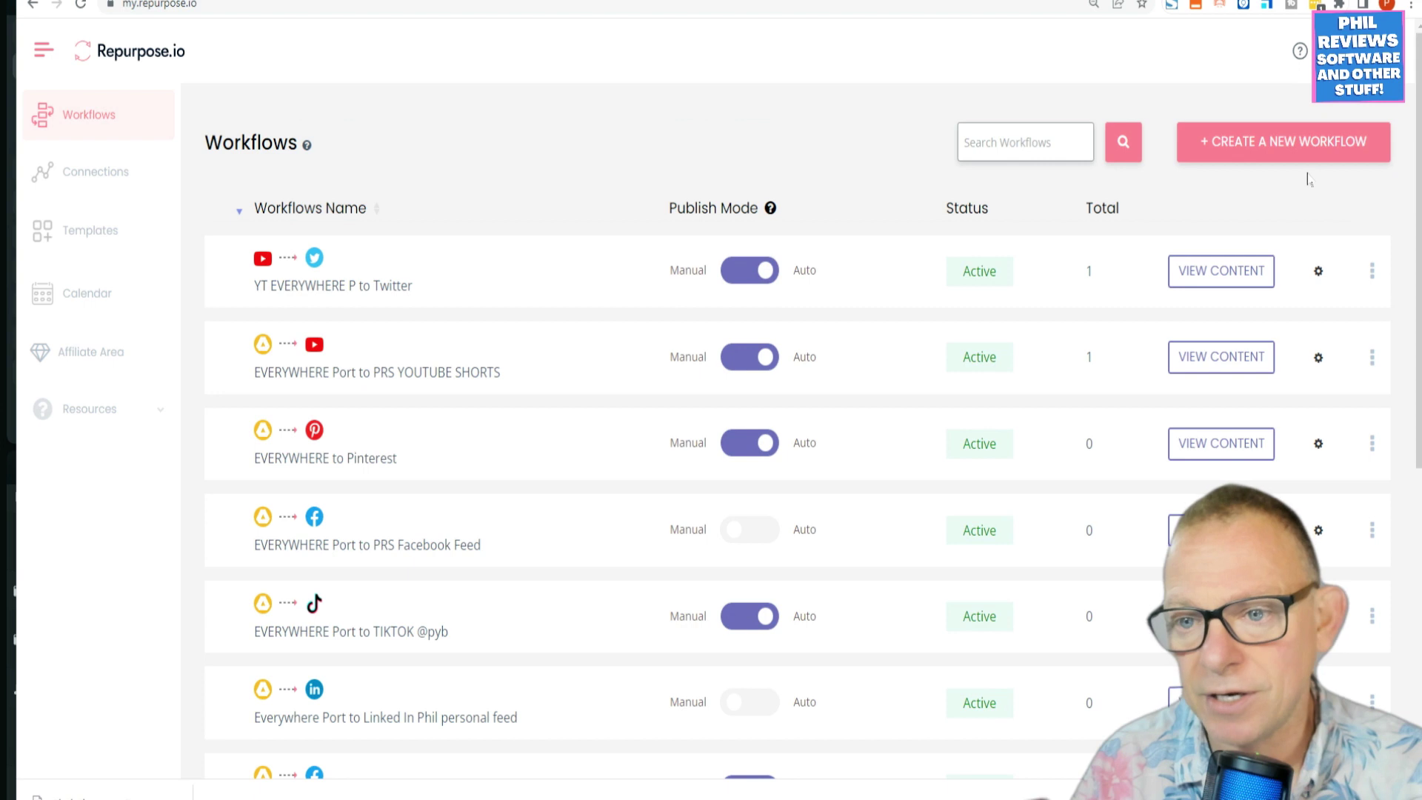
pyautogui.click(1307, 152)
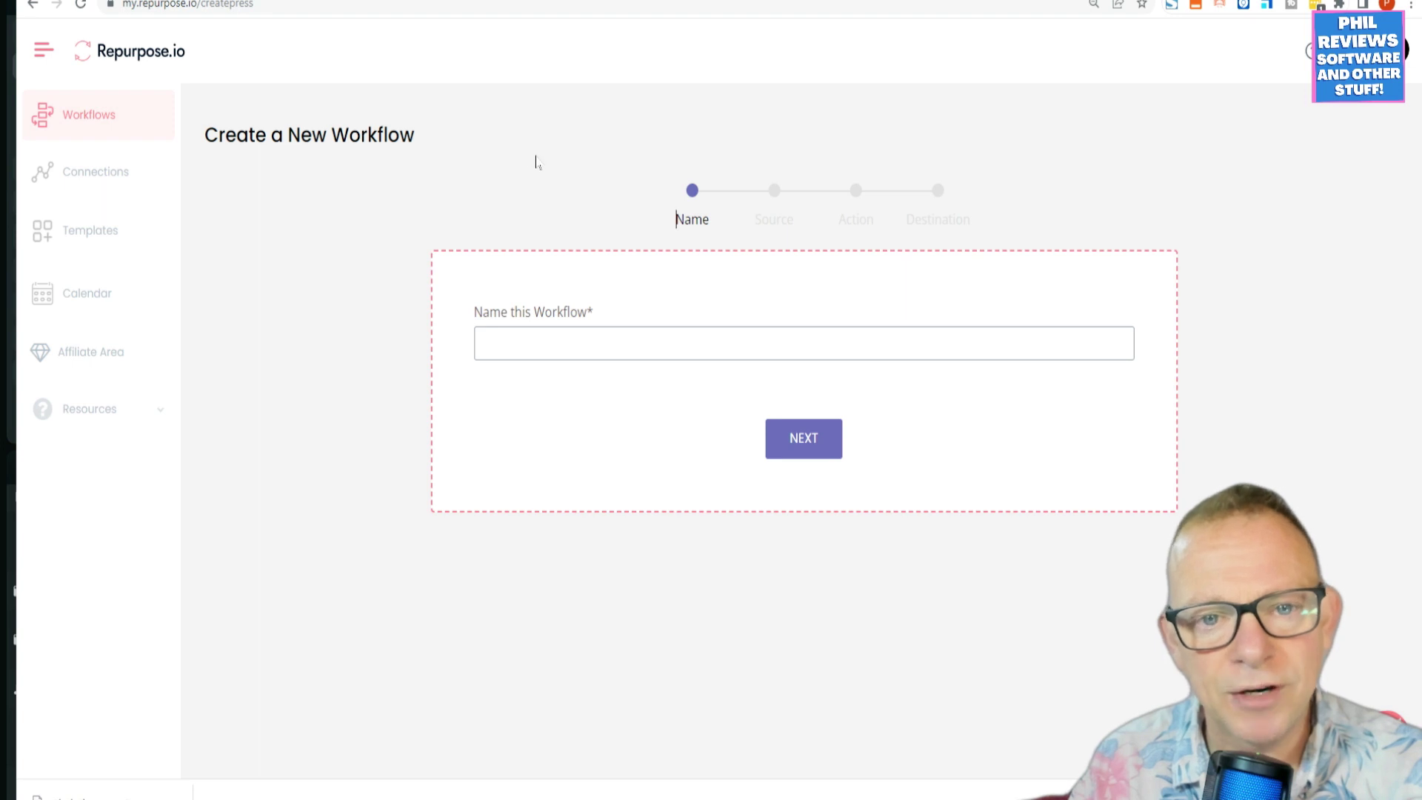
pyautogui.click(563, 343)
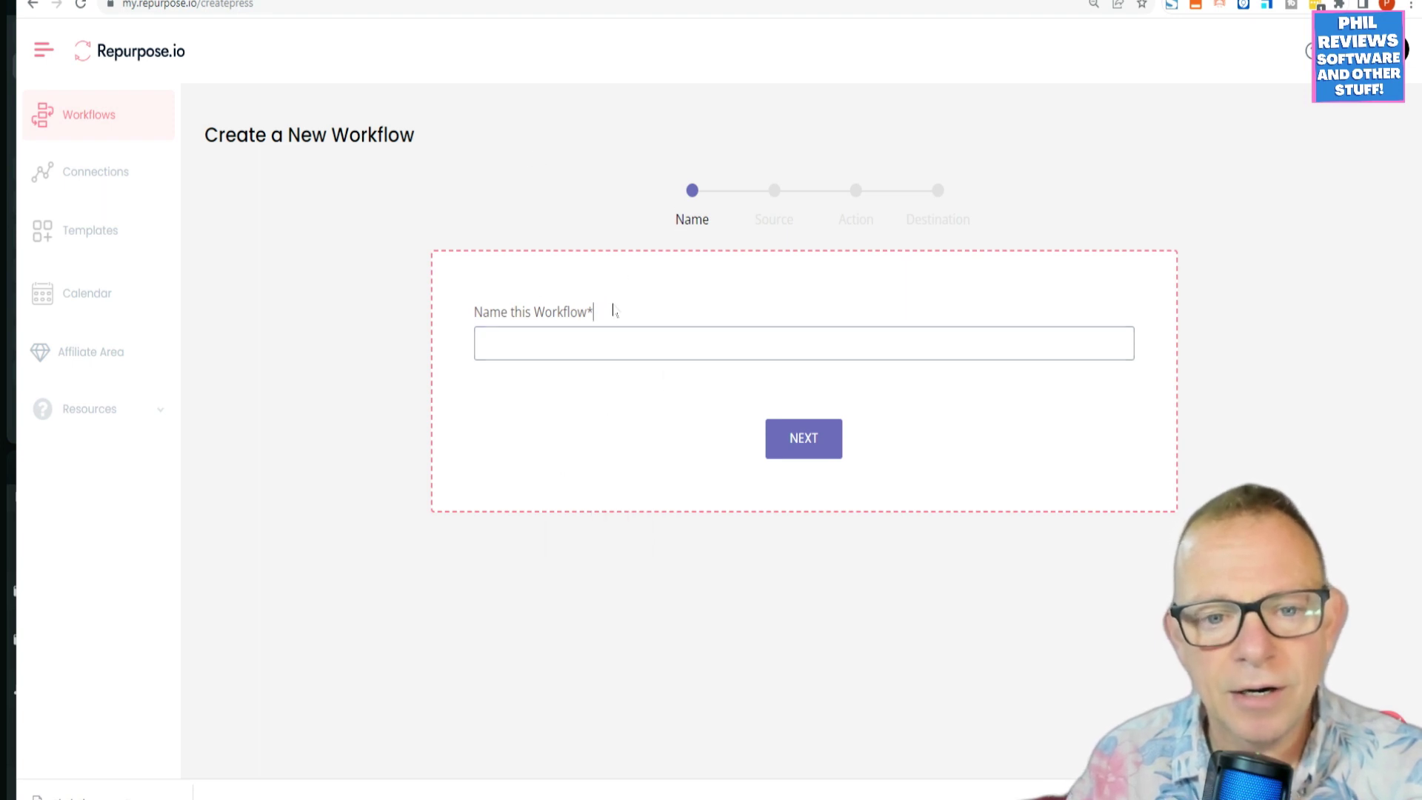
pyautogui.write('You')
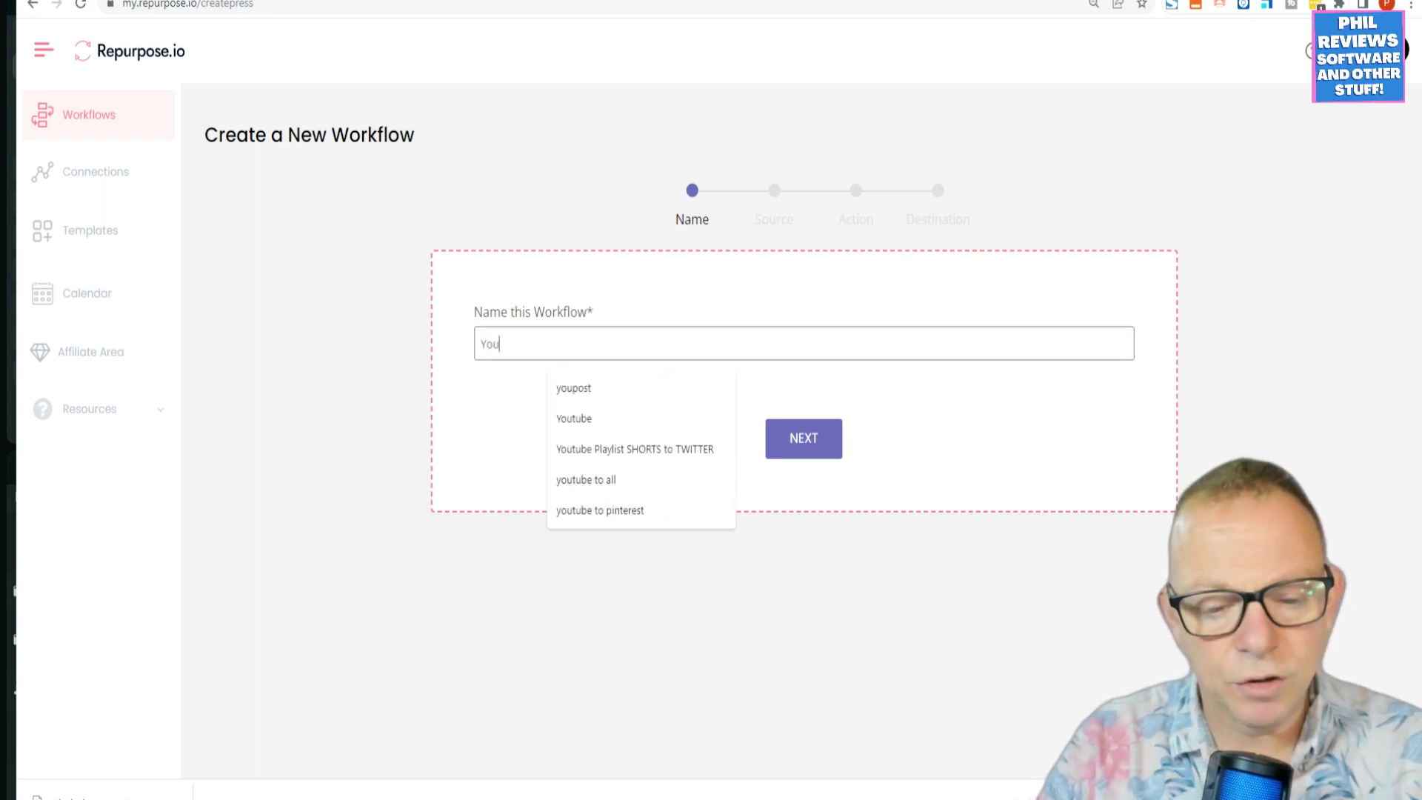
pyautogui.write('tube ')
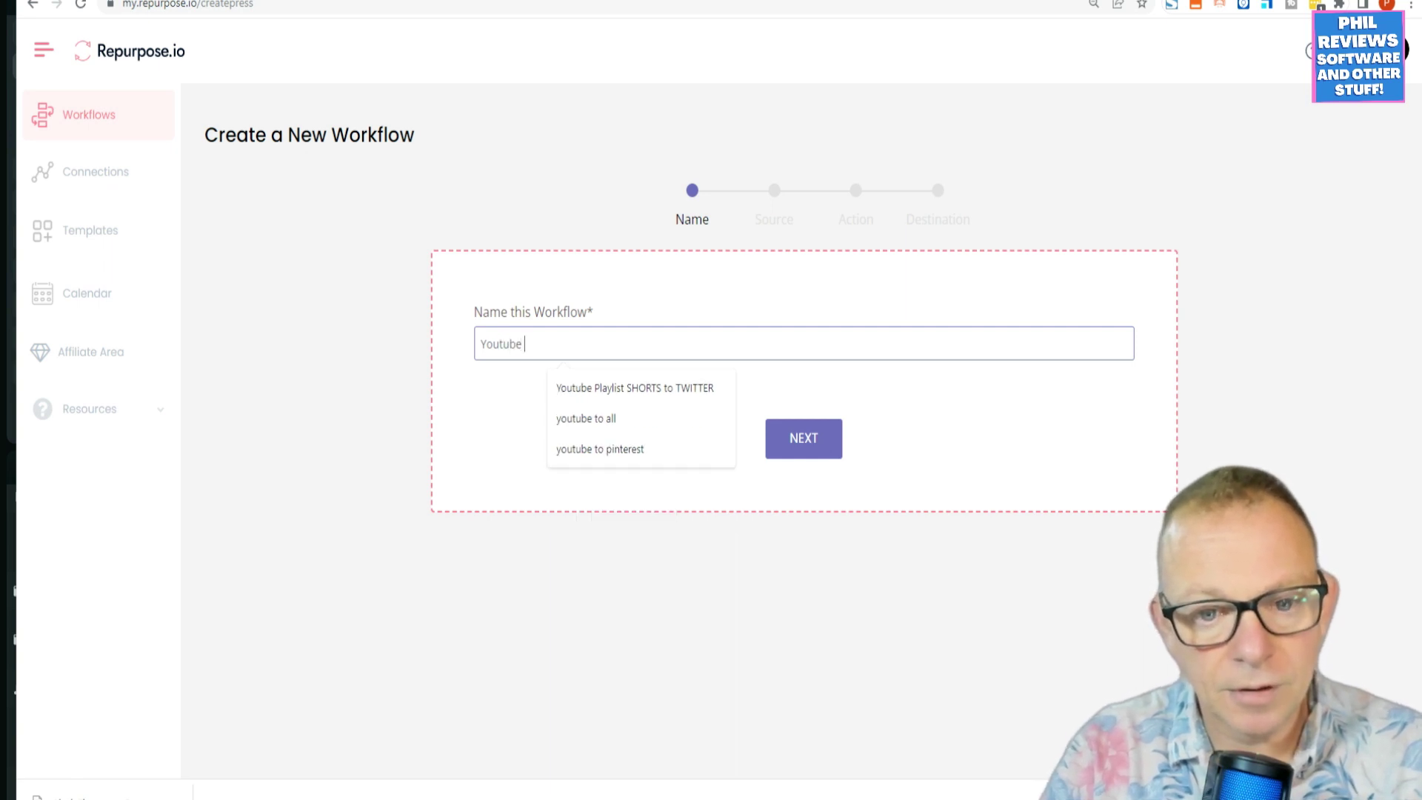
pyautogui.write('PL')
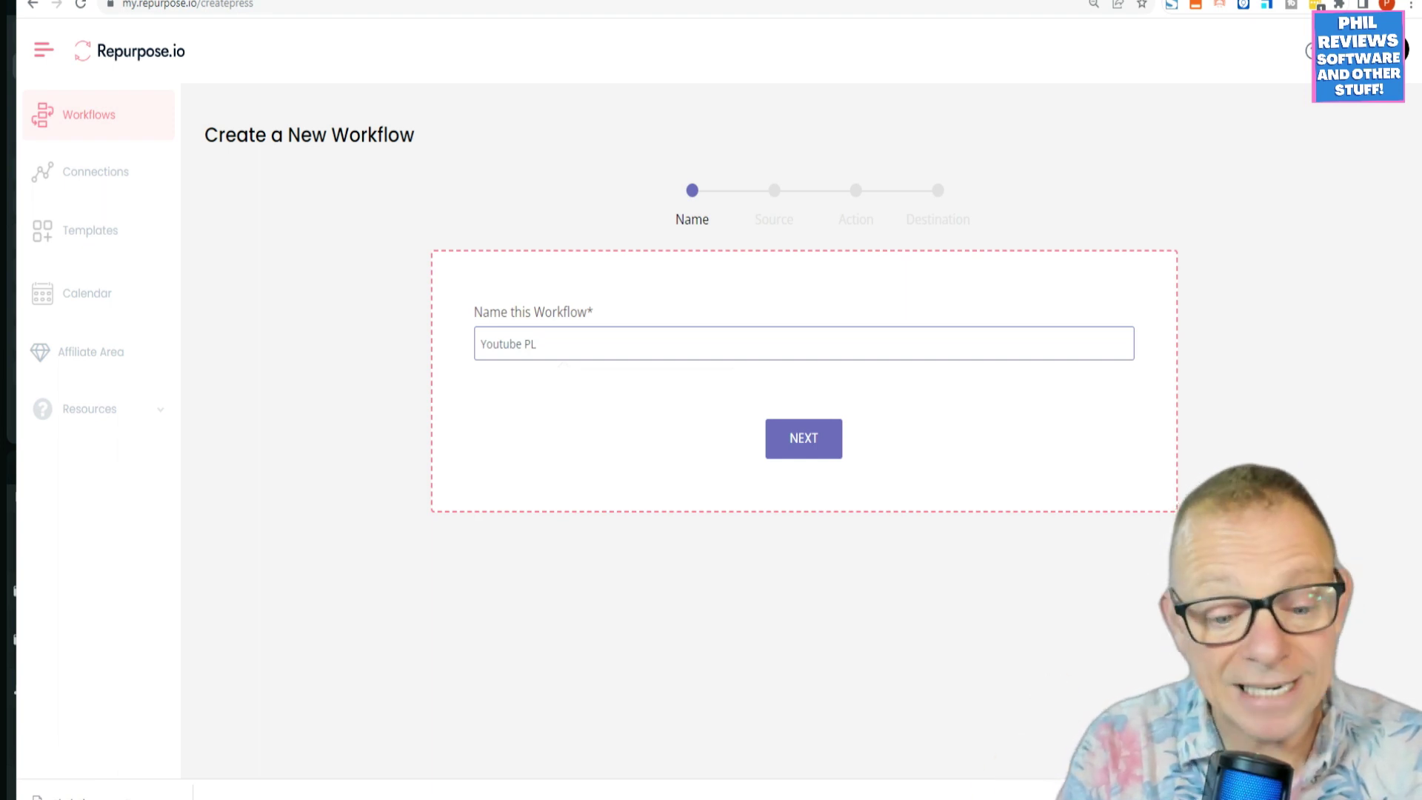
pyautogui.write(' Co')
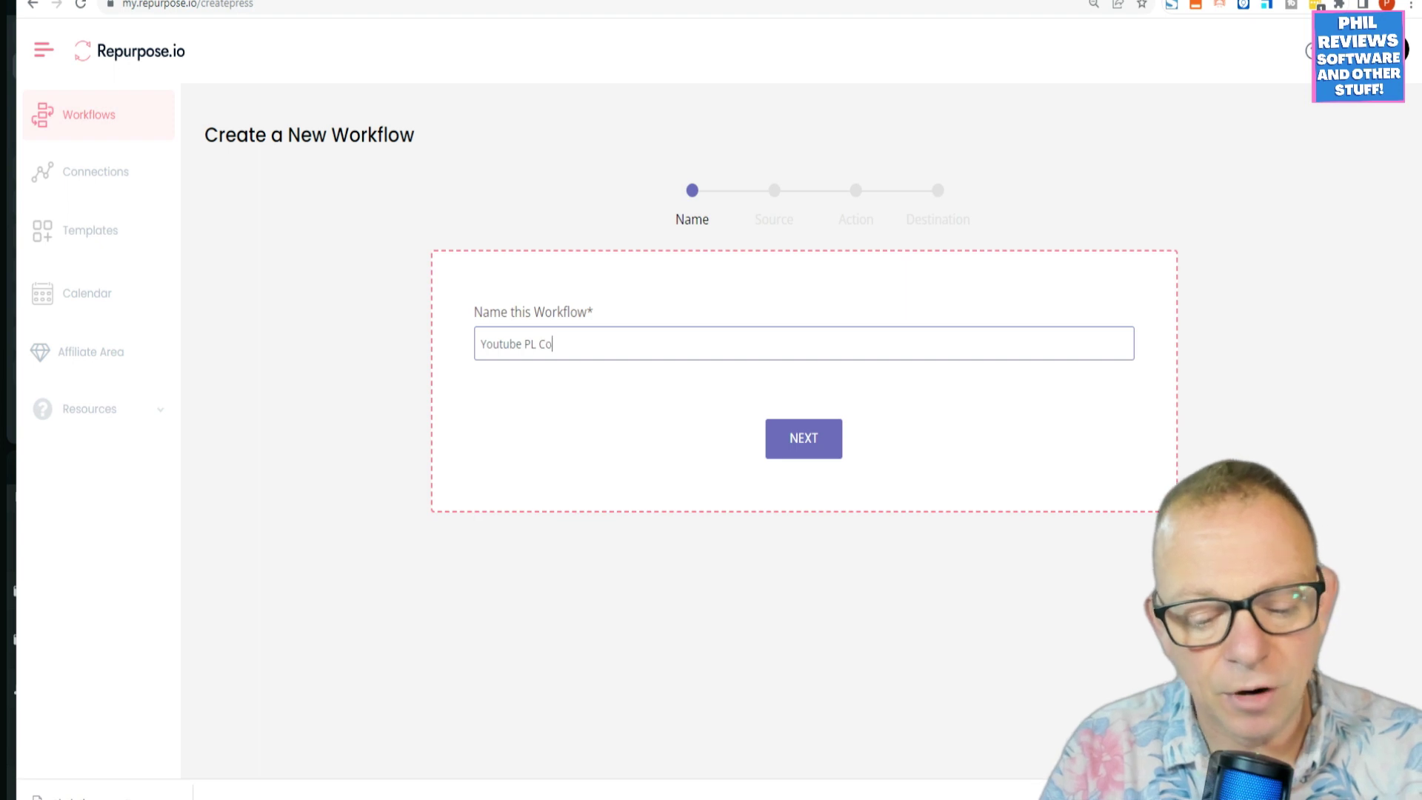
pyautogui.write('mpetitions')
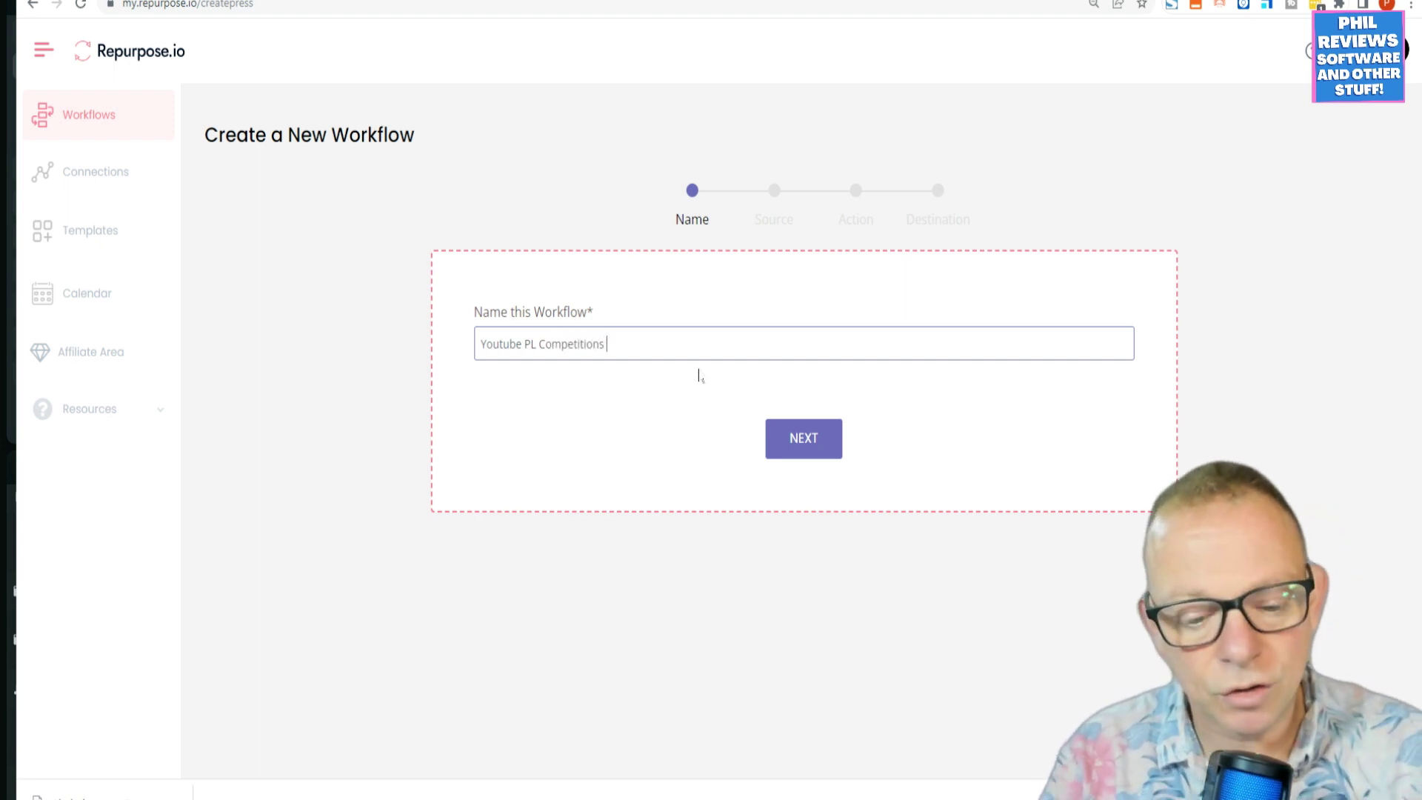
pyautogui.write(' to ')
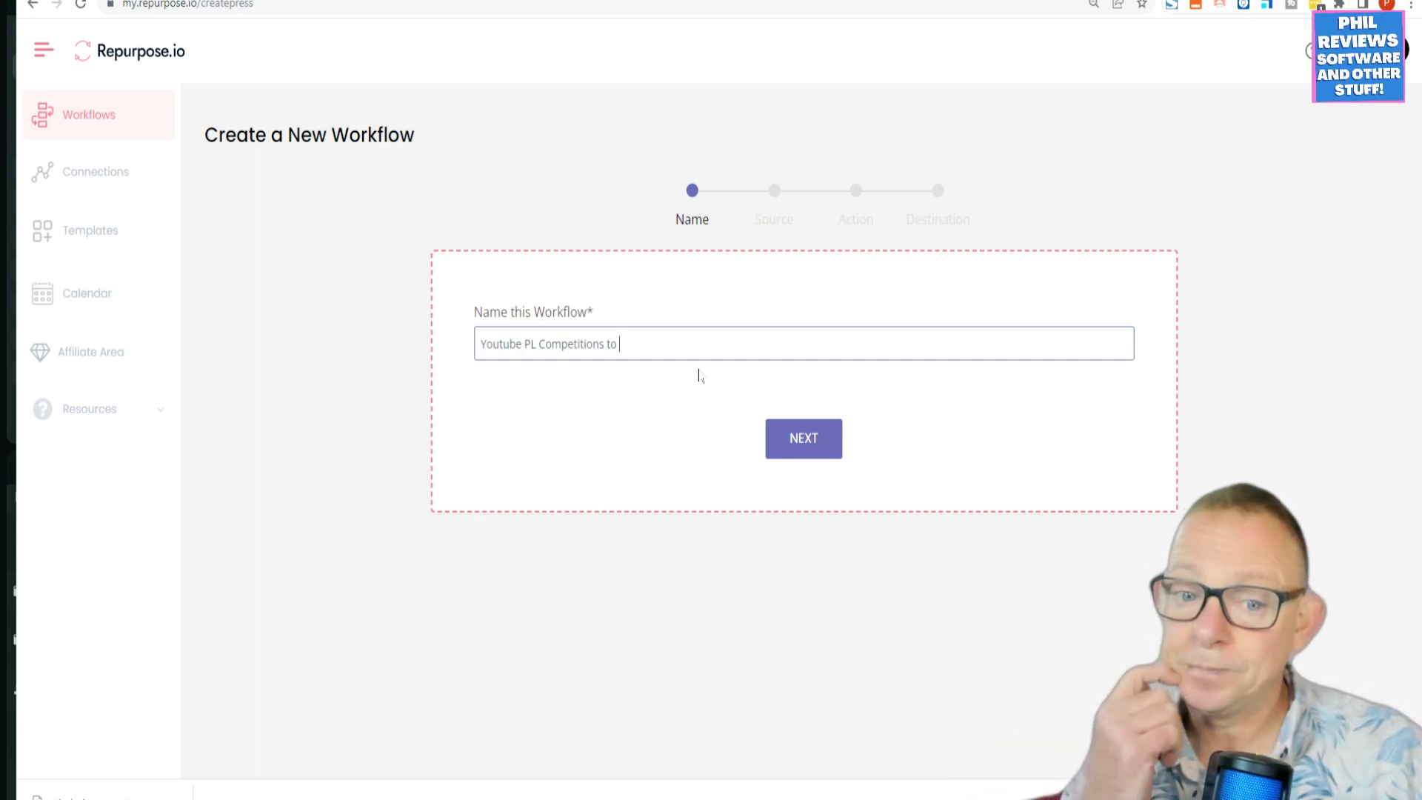
pyautogui.write('Instagram')
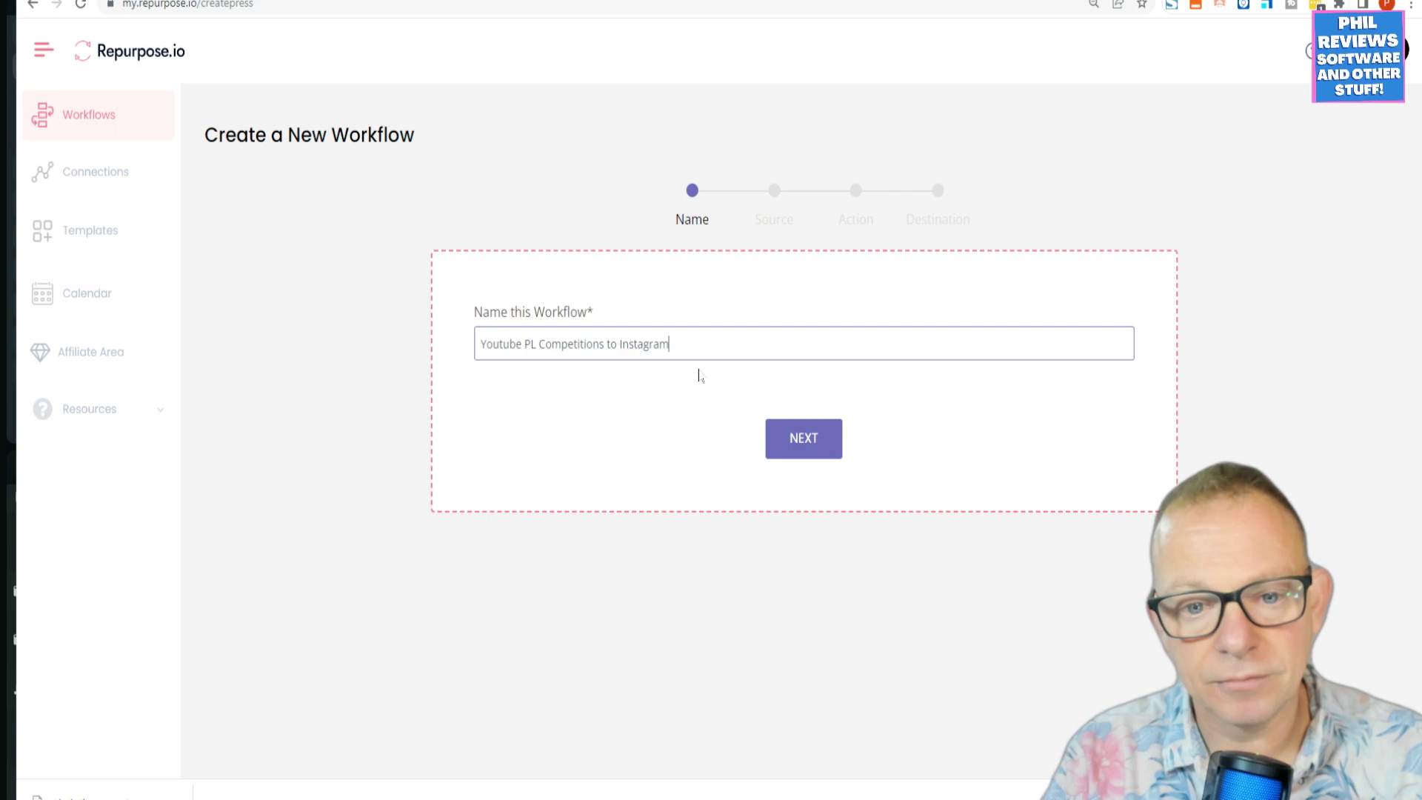
pyautogui.write(' Reels')
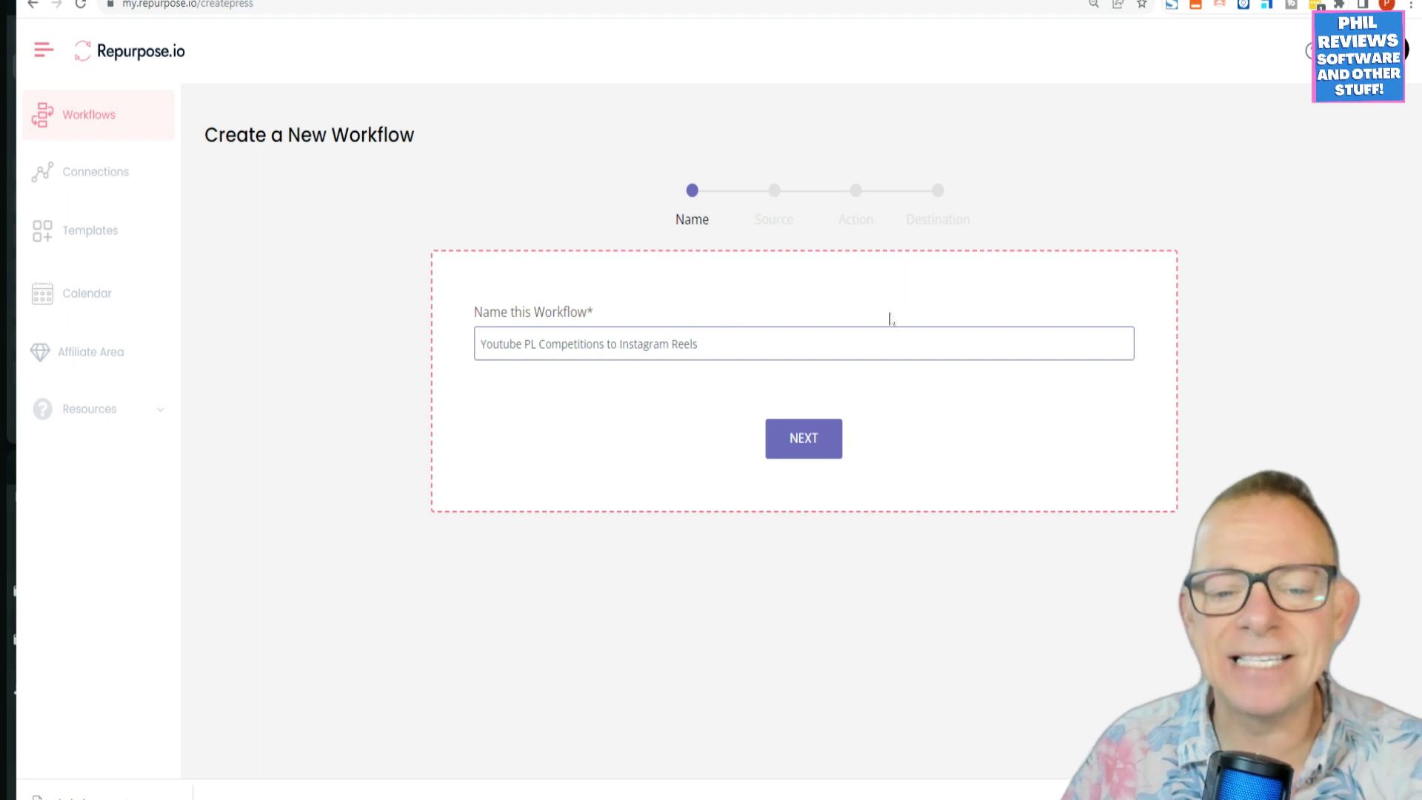
# Insert "PRS" before "Instagram" in the workflow name and proceed to the source settings
pyautogui.hotkey('ctrl', 'Left')
pyautogui.hotkey('ctrl', 'Left')
pyautogui.write('PRS')
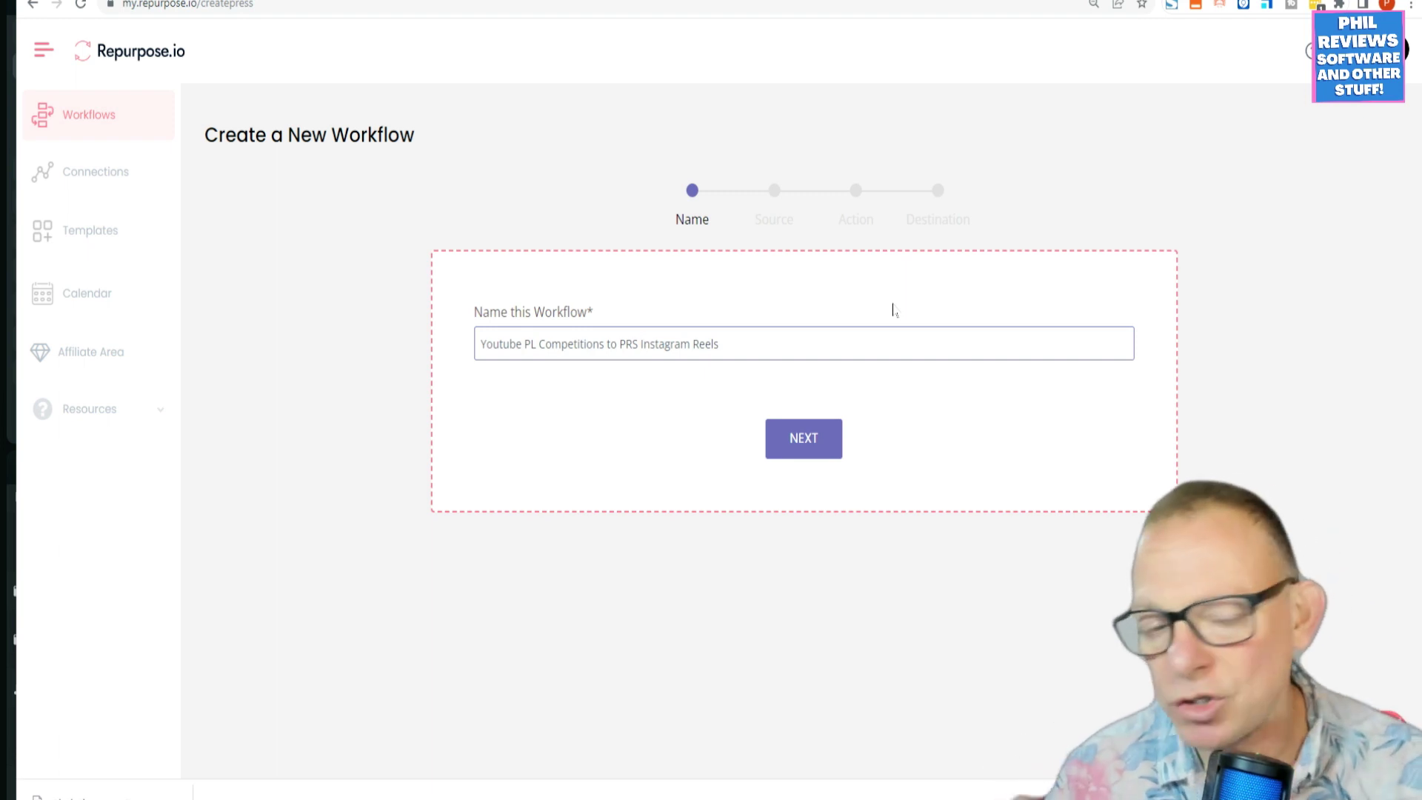
pyautogui.hotkey('ctrl', 'a')
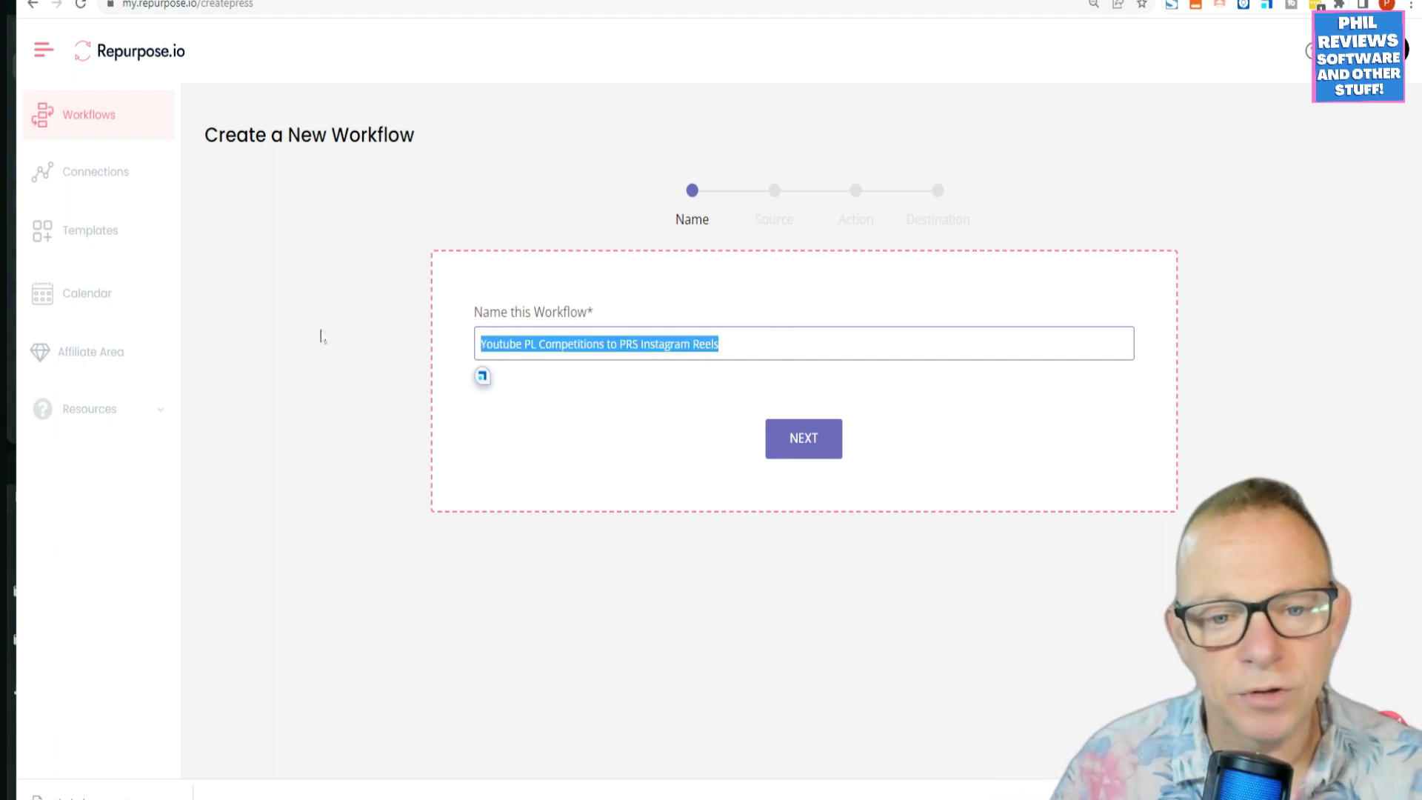
pyautogui.click(613, 398)
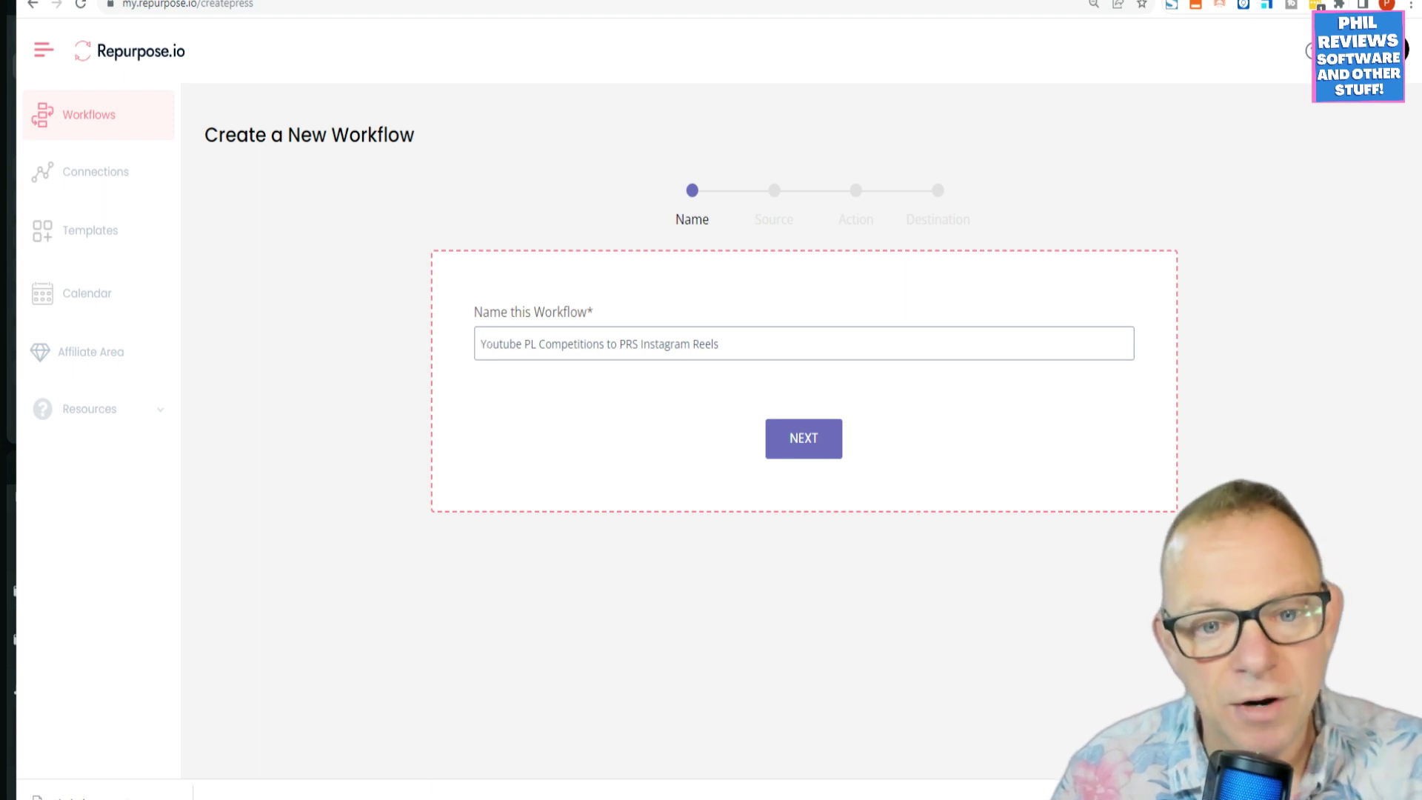
pyautogui.moveTo(480, 343); pyautogui.dragTo(482, 375)
pyautogui.click(668, 418)
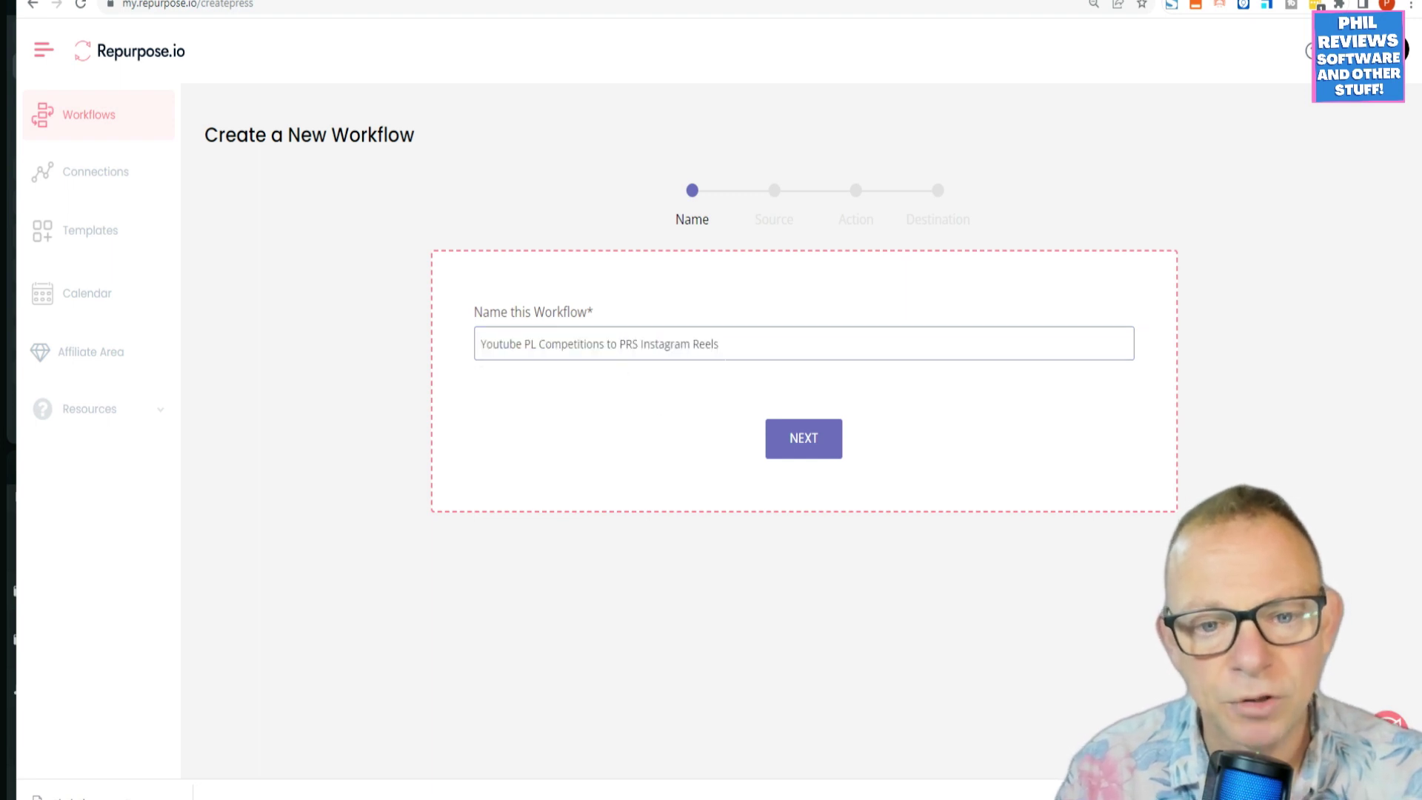
pyautogui.click(804, 447)
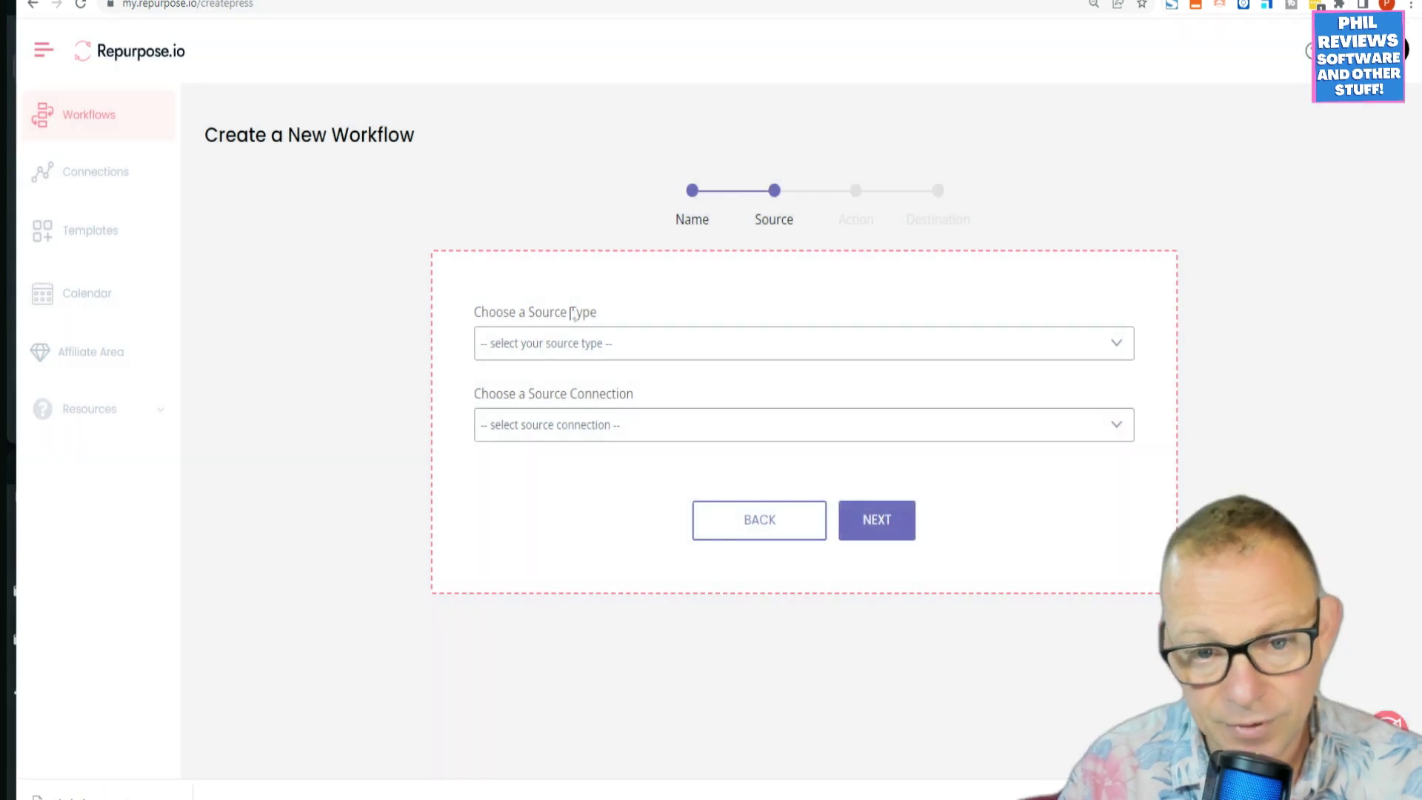
# Set the workflow source to YouTube with the "Competions and Giveaways" playlist and proceed to the action settings
pyautogui.click(618, 342)
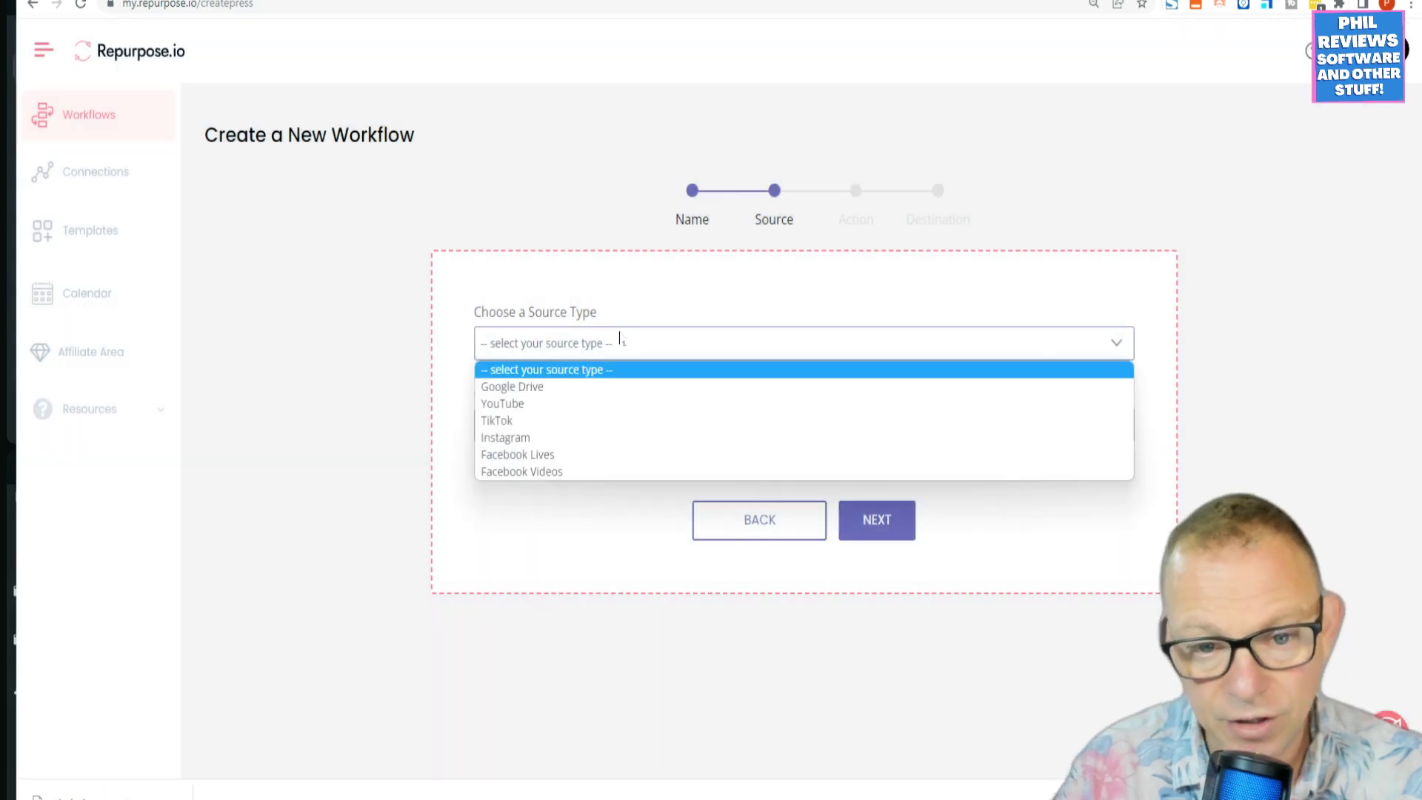
pyautogui.click(539, 407)
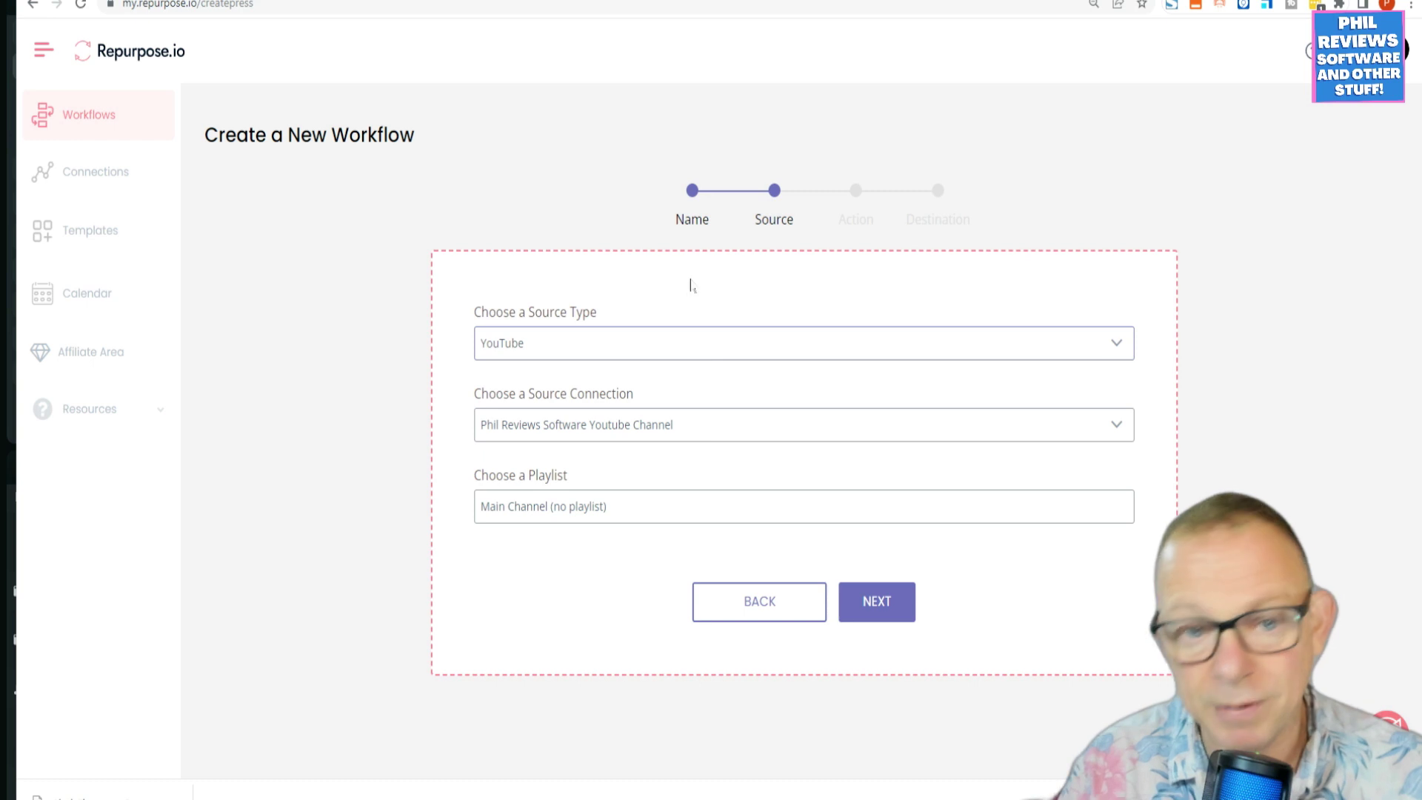
pyautogui.click(715, 521)
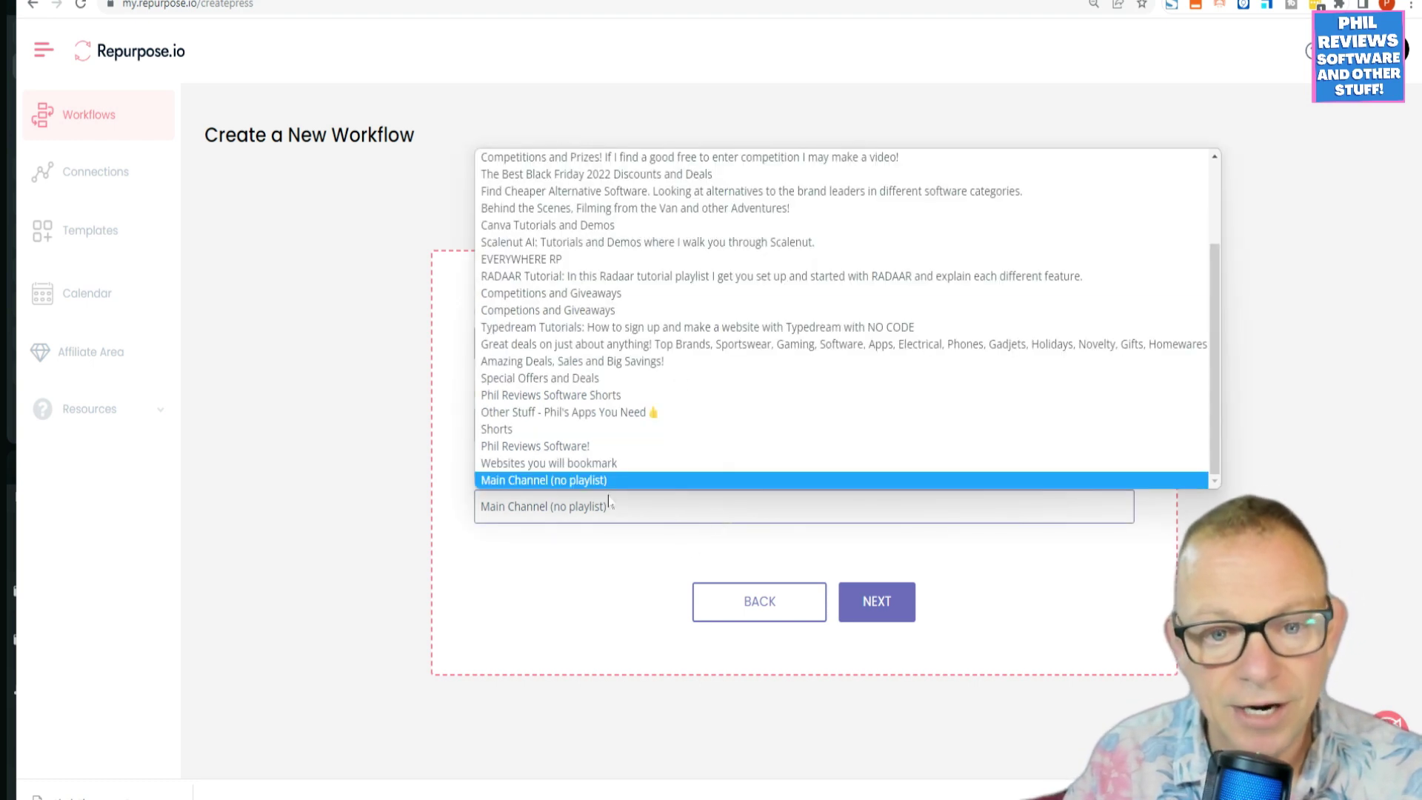
pyautogui.click(585, 313)
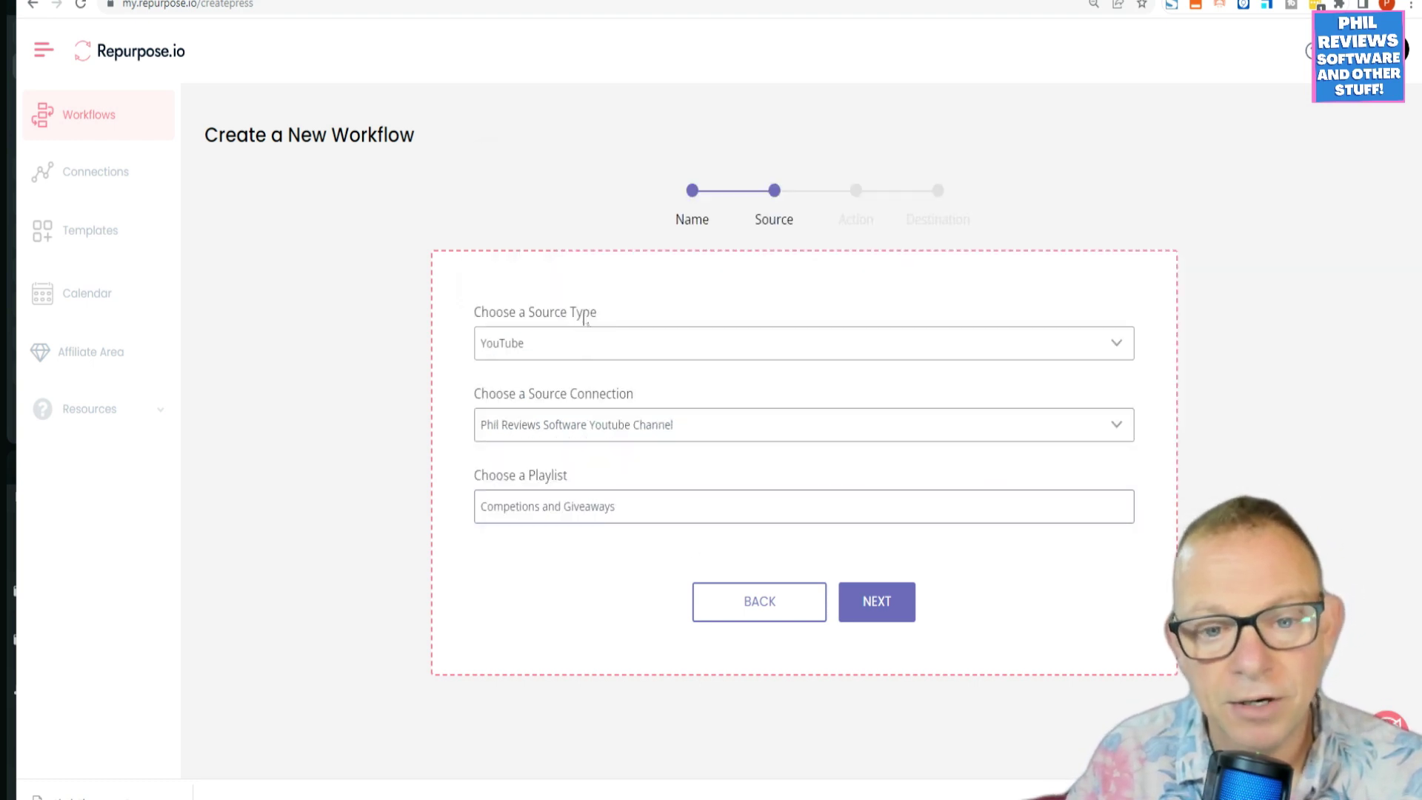
pyautogui.click(882, 608)
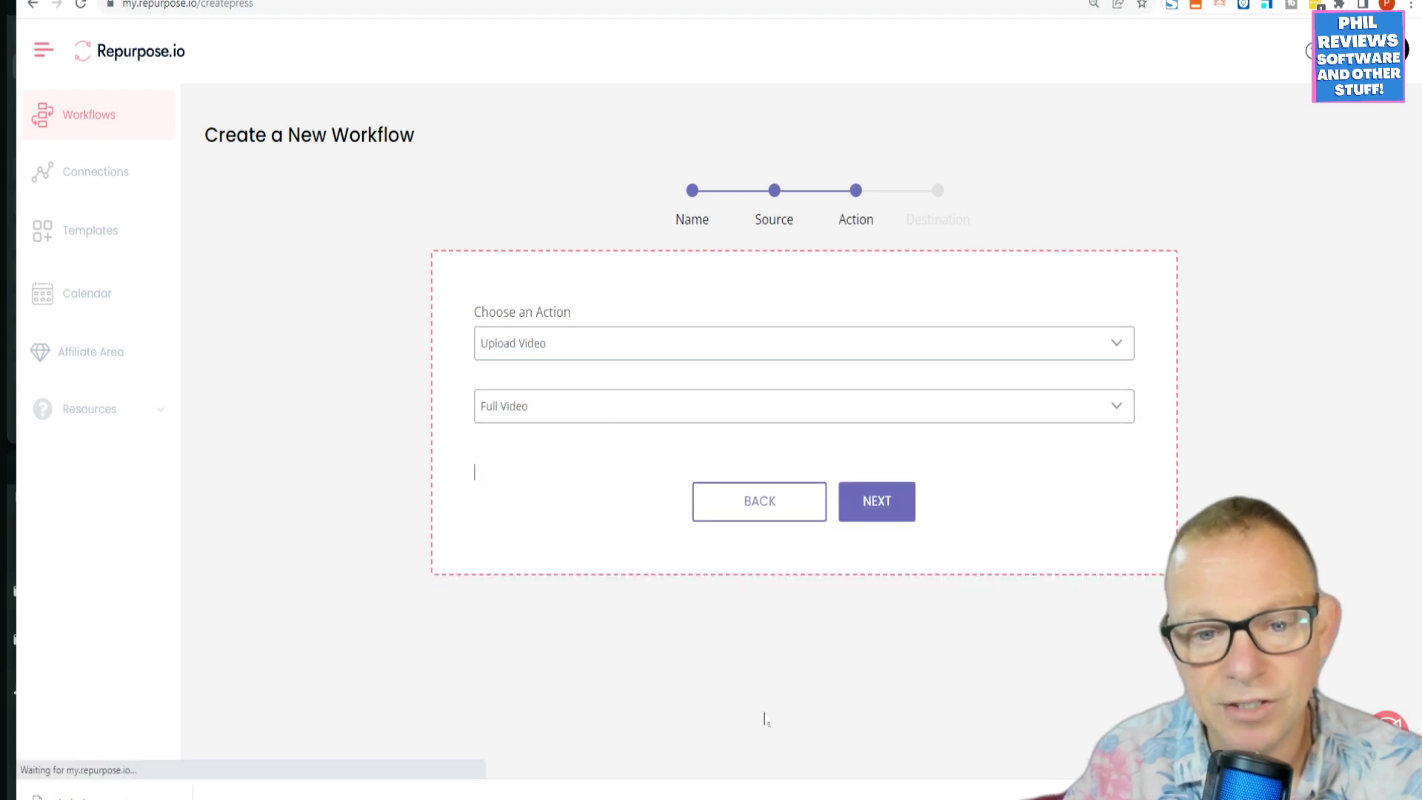
# Choose Full Video for the Upload Video action and proceed to the destination settings
pyautogui.click(602, 408)
pyautogui.click(635, 428)
pyautogui.click(898, 508)
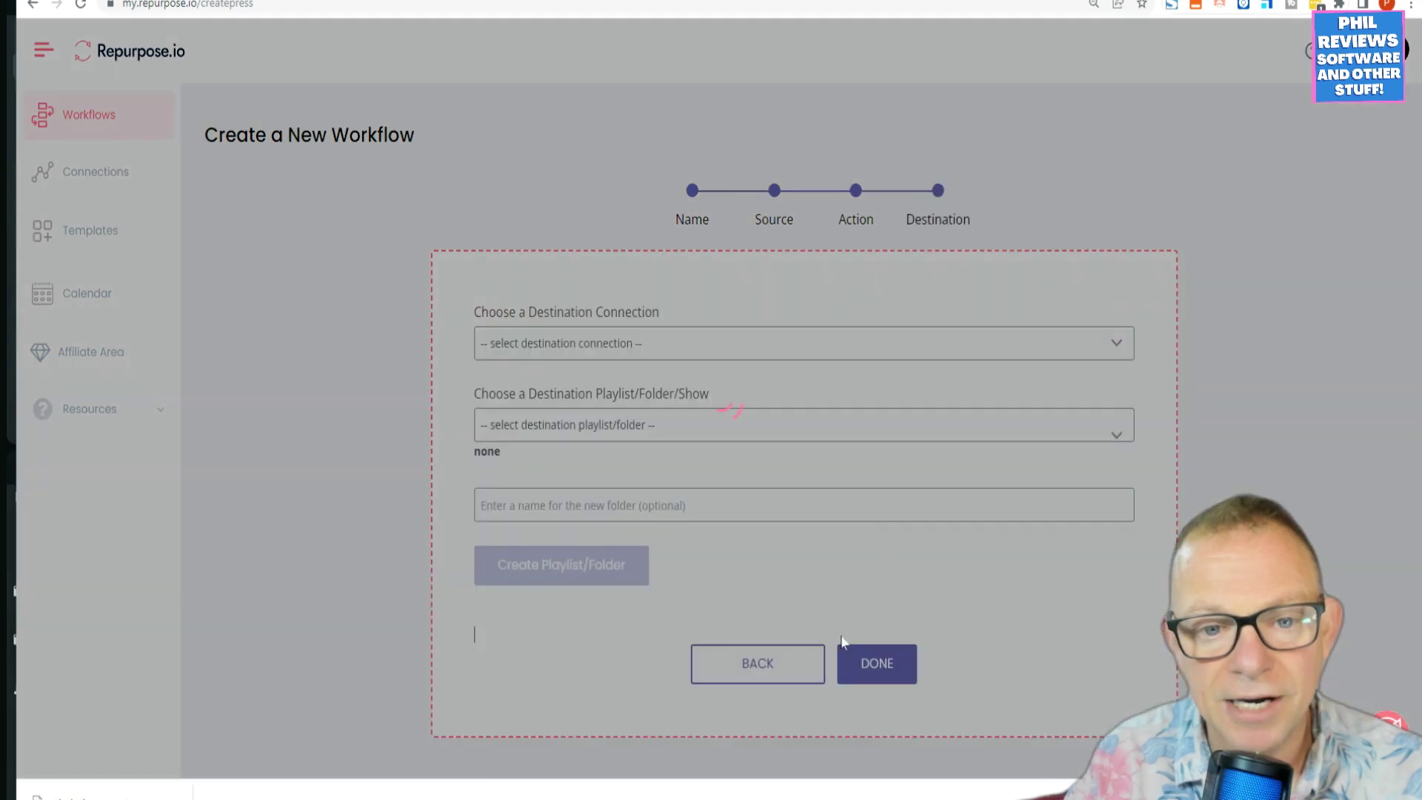
# Set the destination connection to Phil Reviews Software Instagram and choose the Phil Reviews Software business account
pyautogui.click(670, 343)
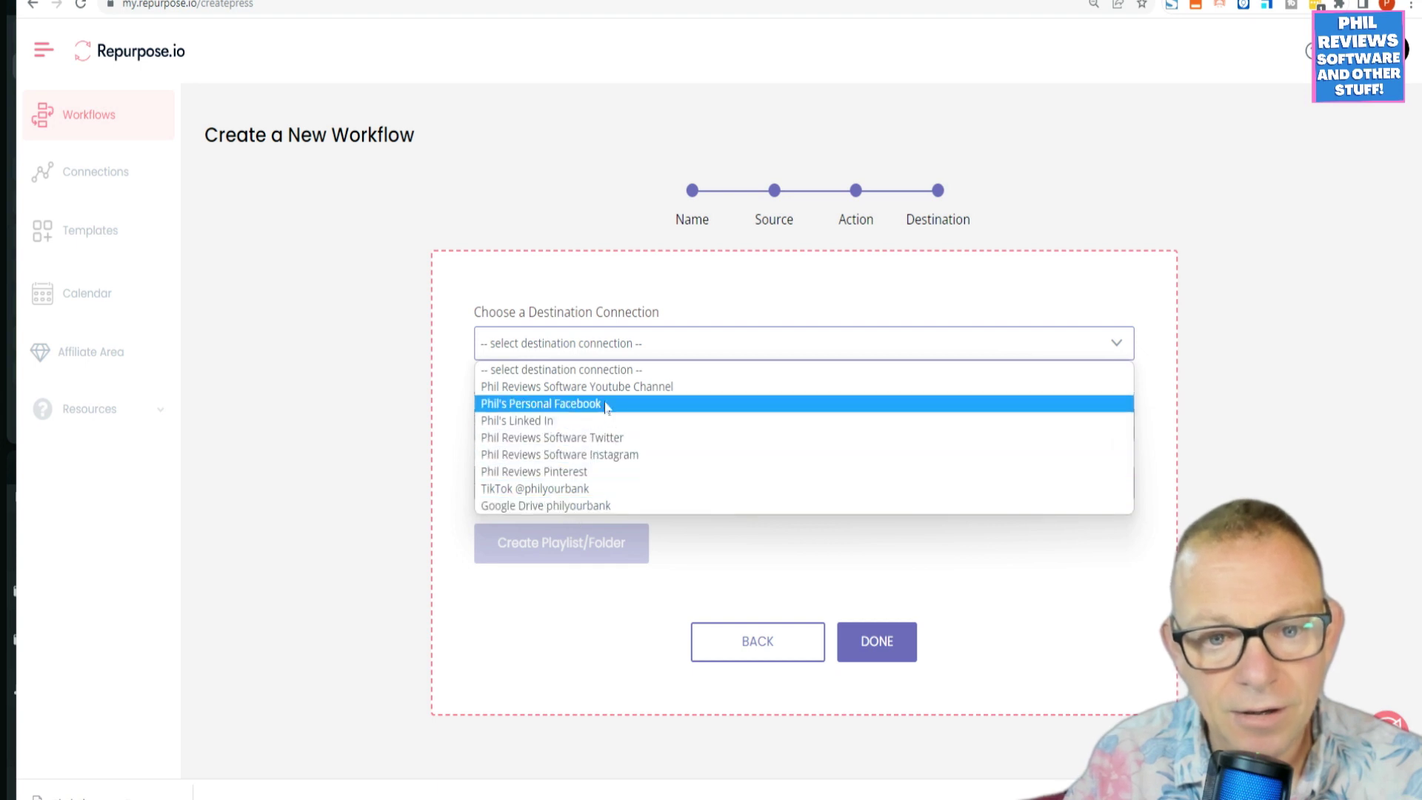
pyautogui.click(608, 454)
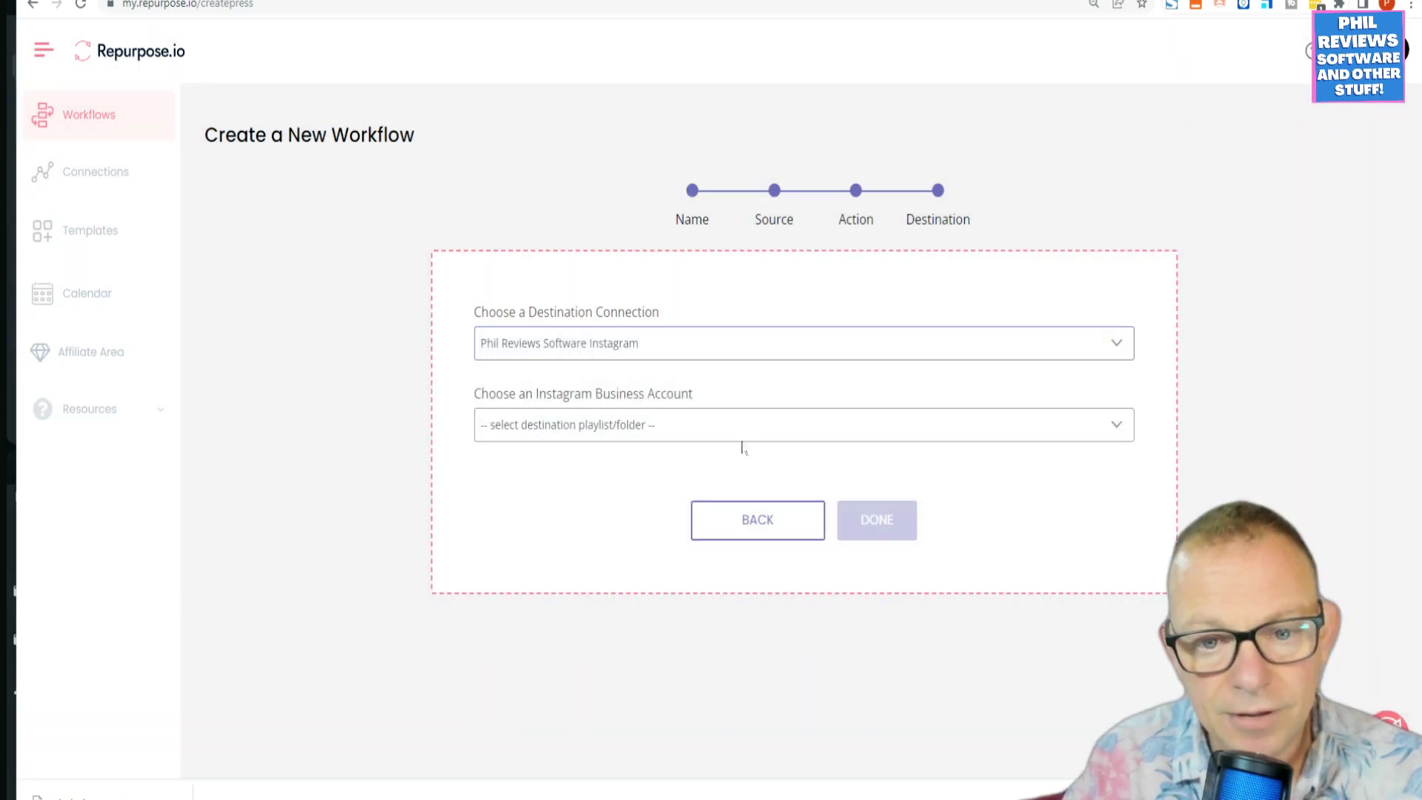
pyautogui.click(762, 424)
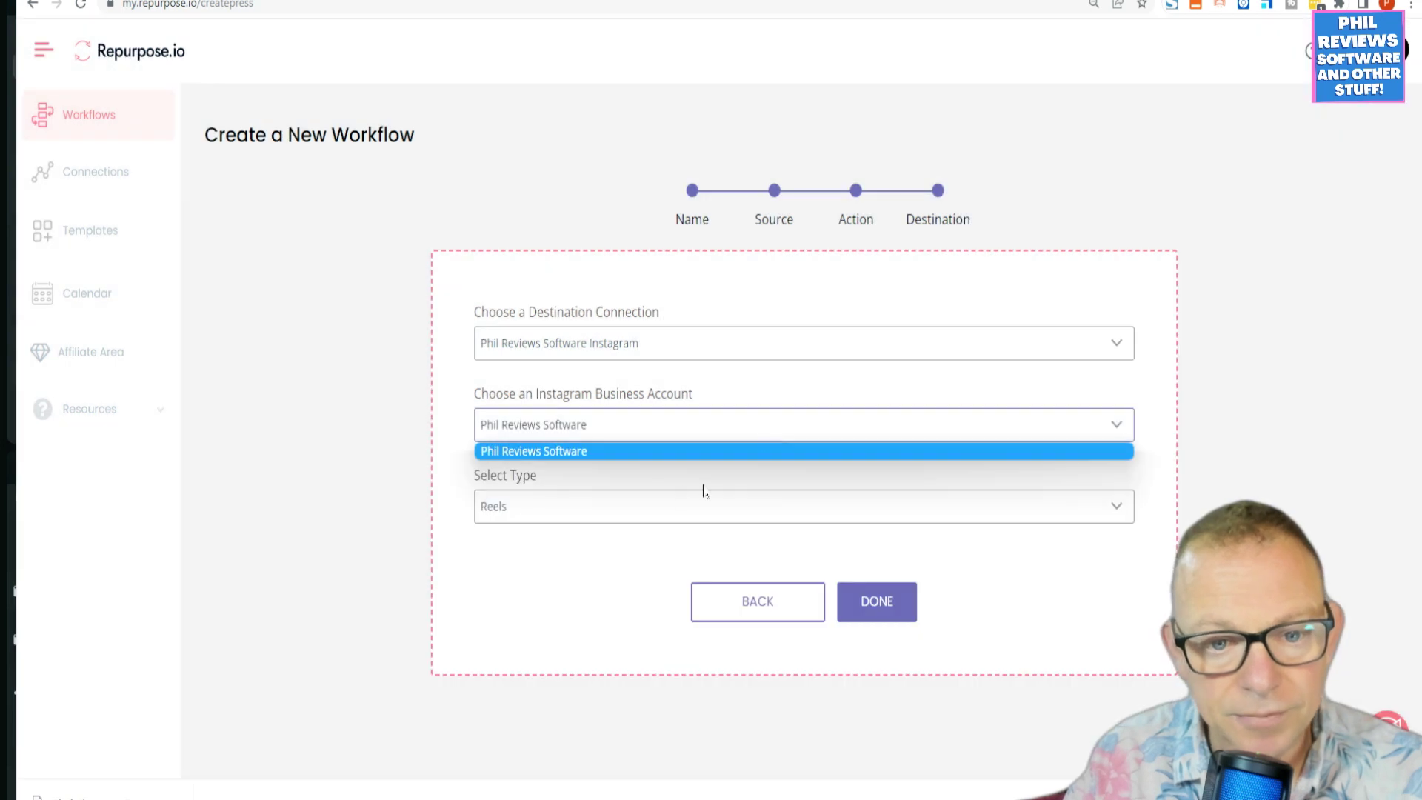
pyautogui.click(678, 455)
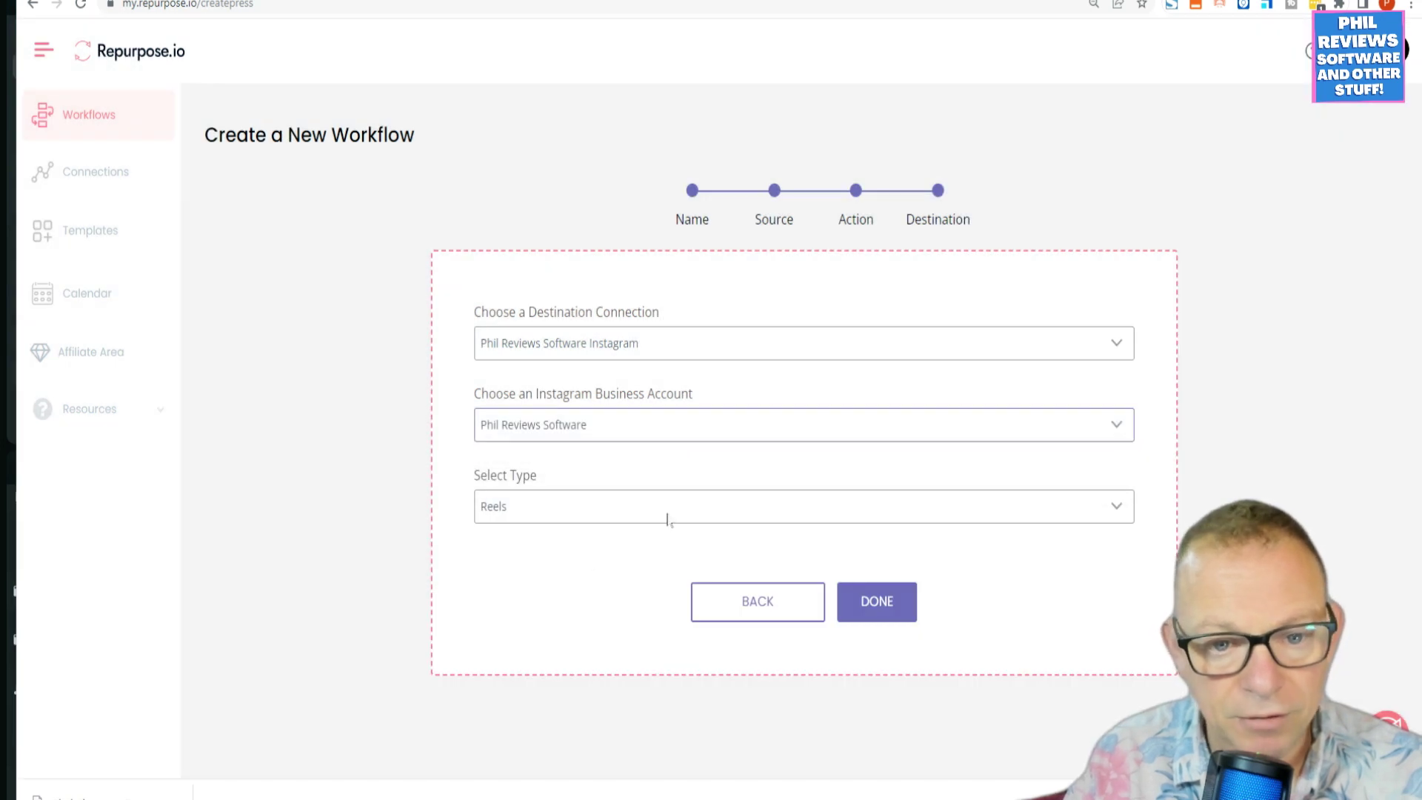
# Keep Reels as the Instagram post type and finish creating the workflow
pyautogui.click(710, 520)
pyautogui.click(710, 528)
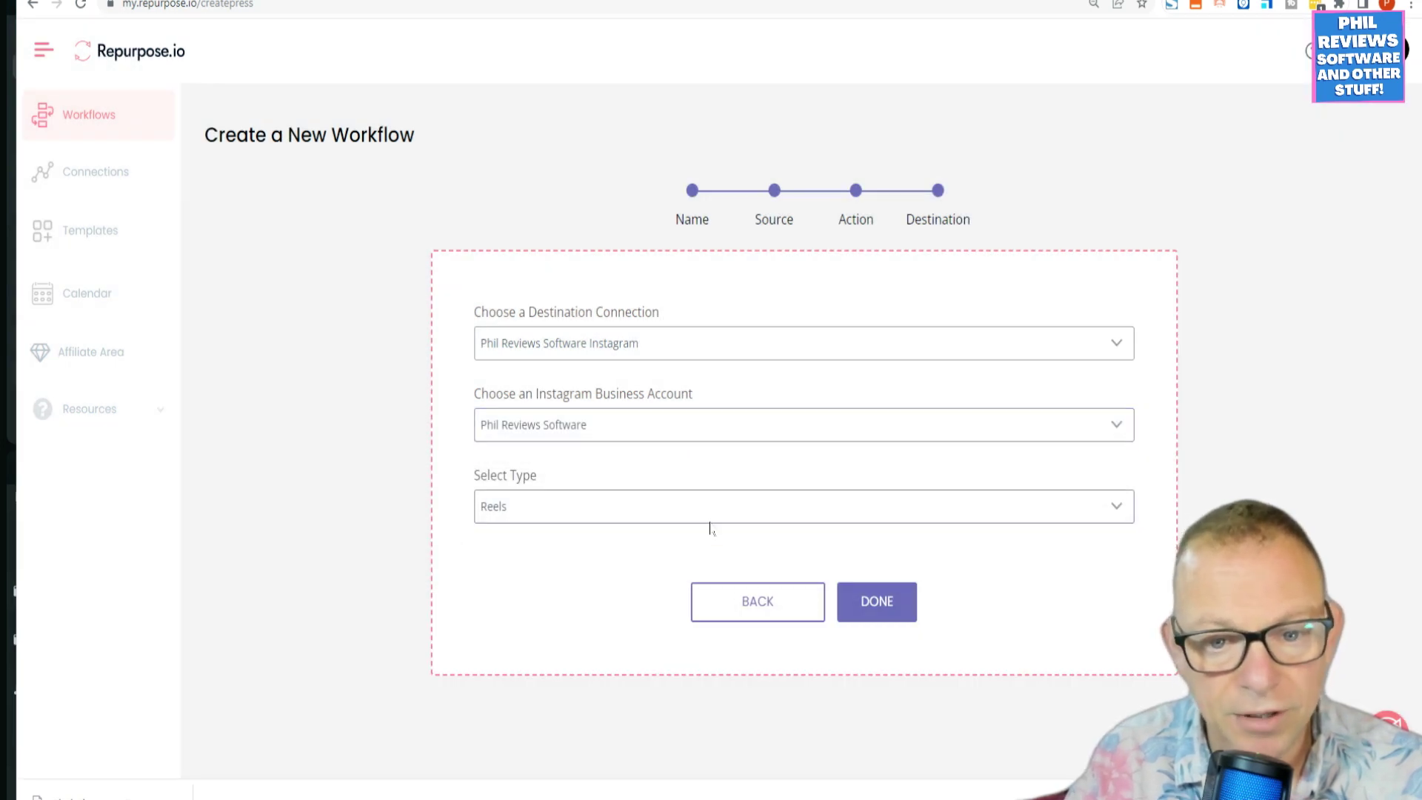
pyautogui.click(888, 617)
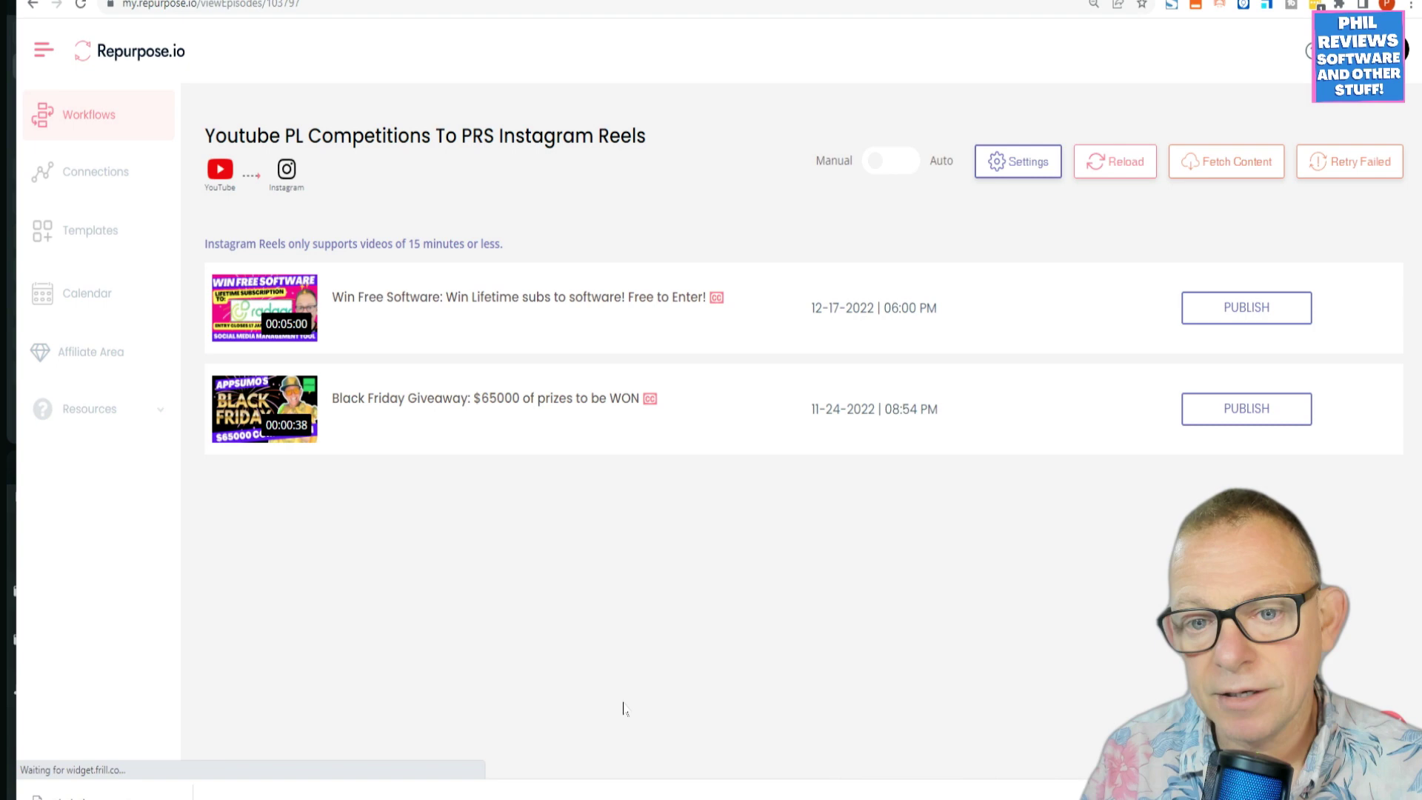
# Check the custom publish settings for the "Win Free Software" video and close them without publishing
pyautogui.click(1271, 311)
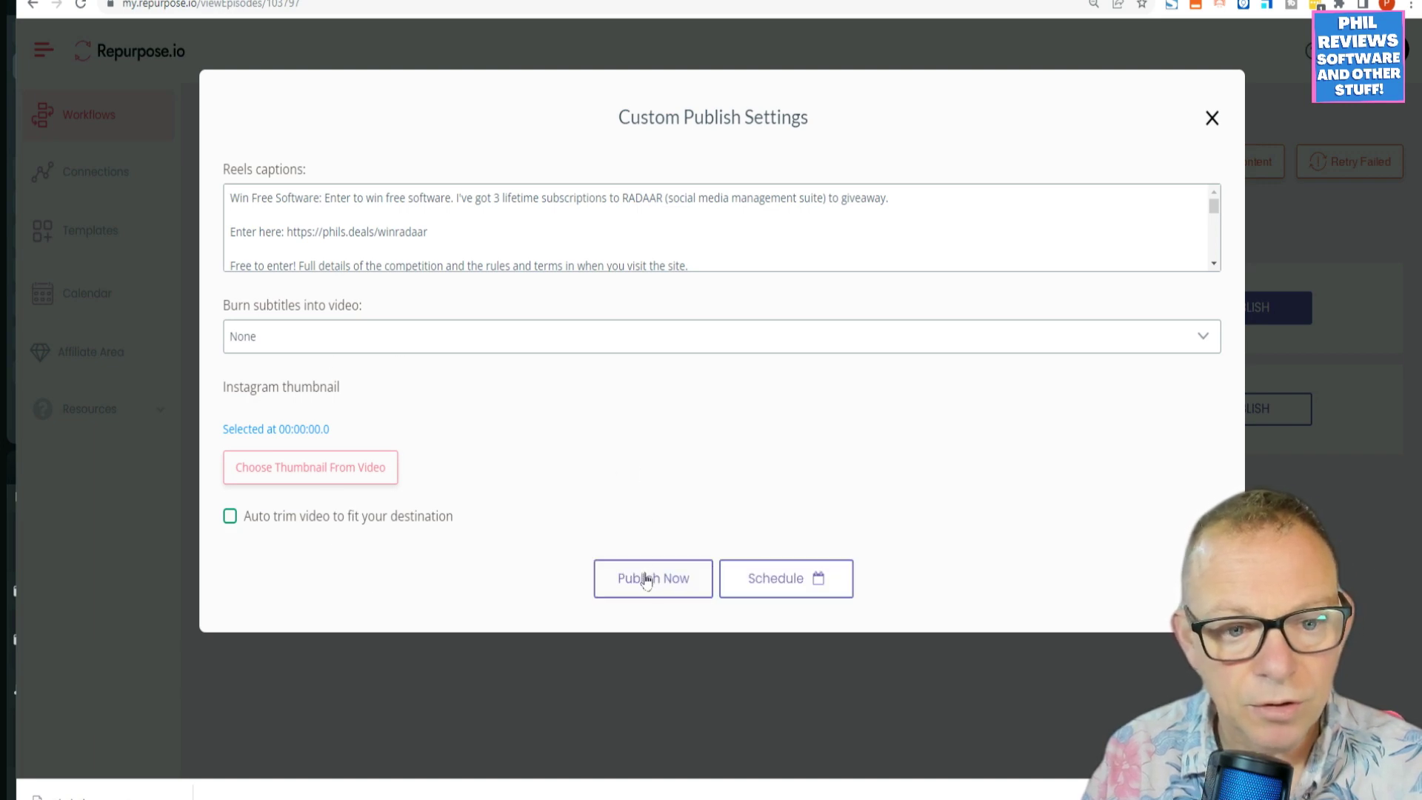
pyautogui.click(1211, 118)
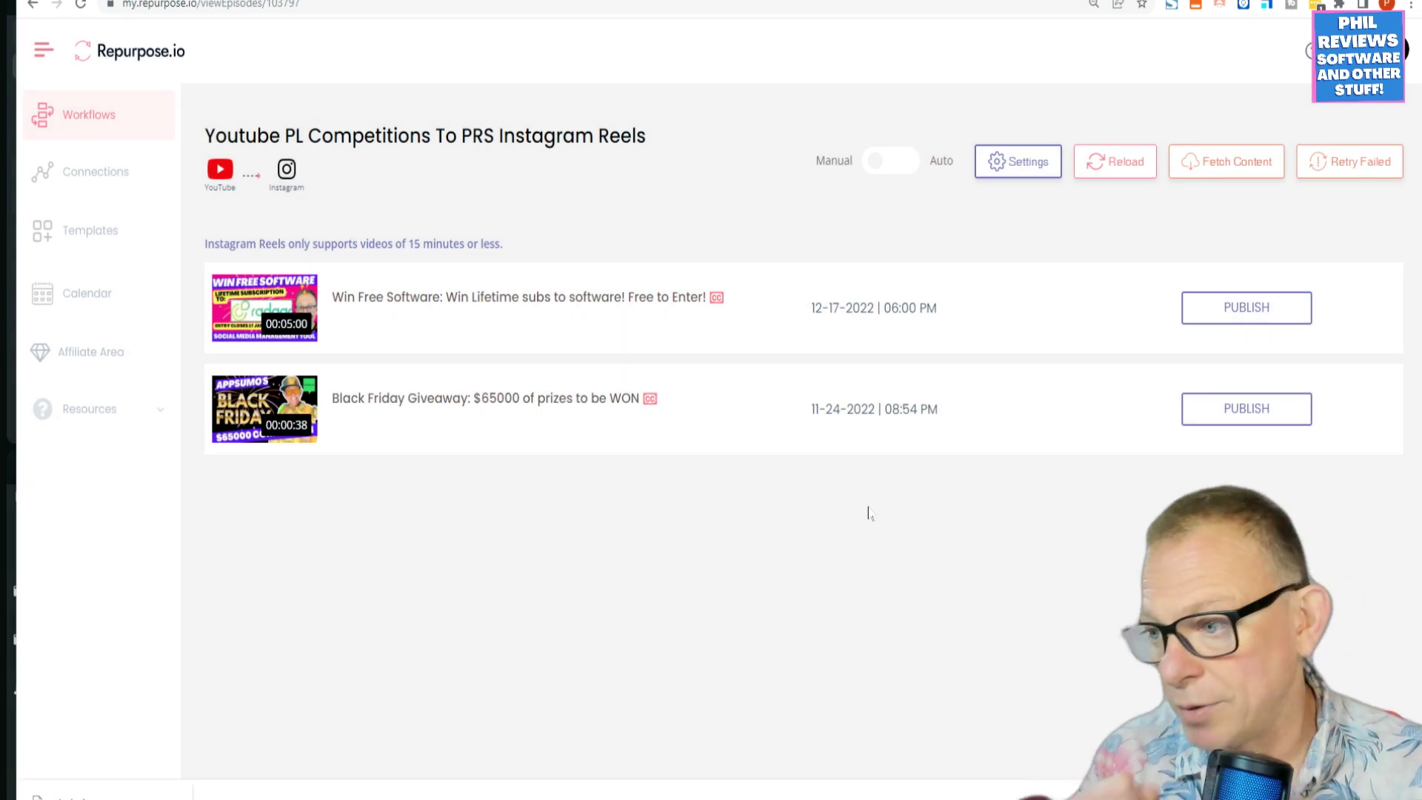
# View the publishing calendar and return to the list of workflows
pyautogui.click(81, 309)
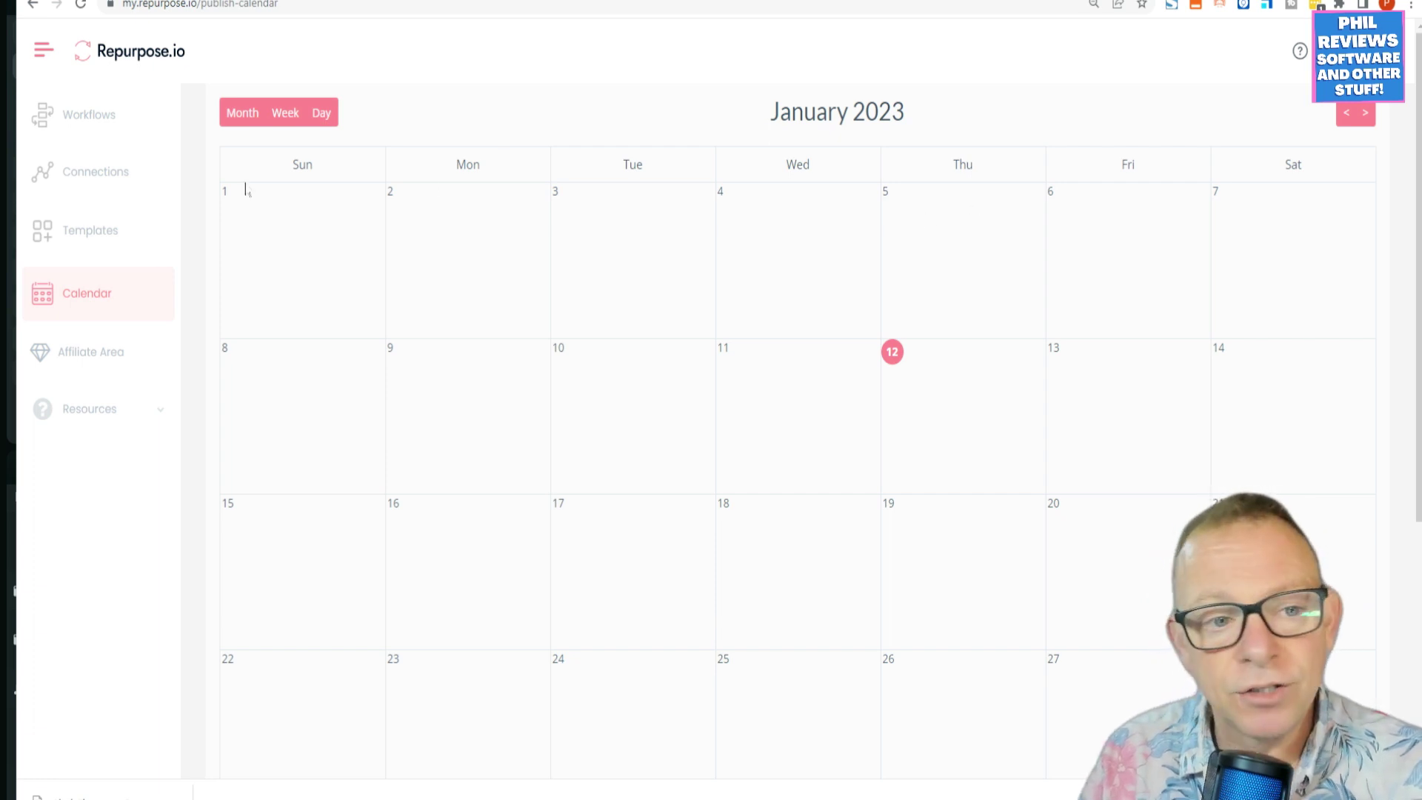
pyautogui.click(65, 112)
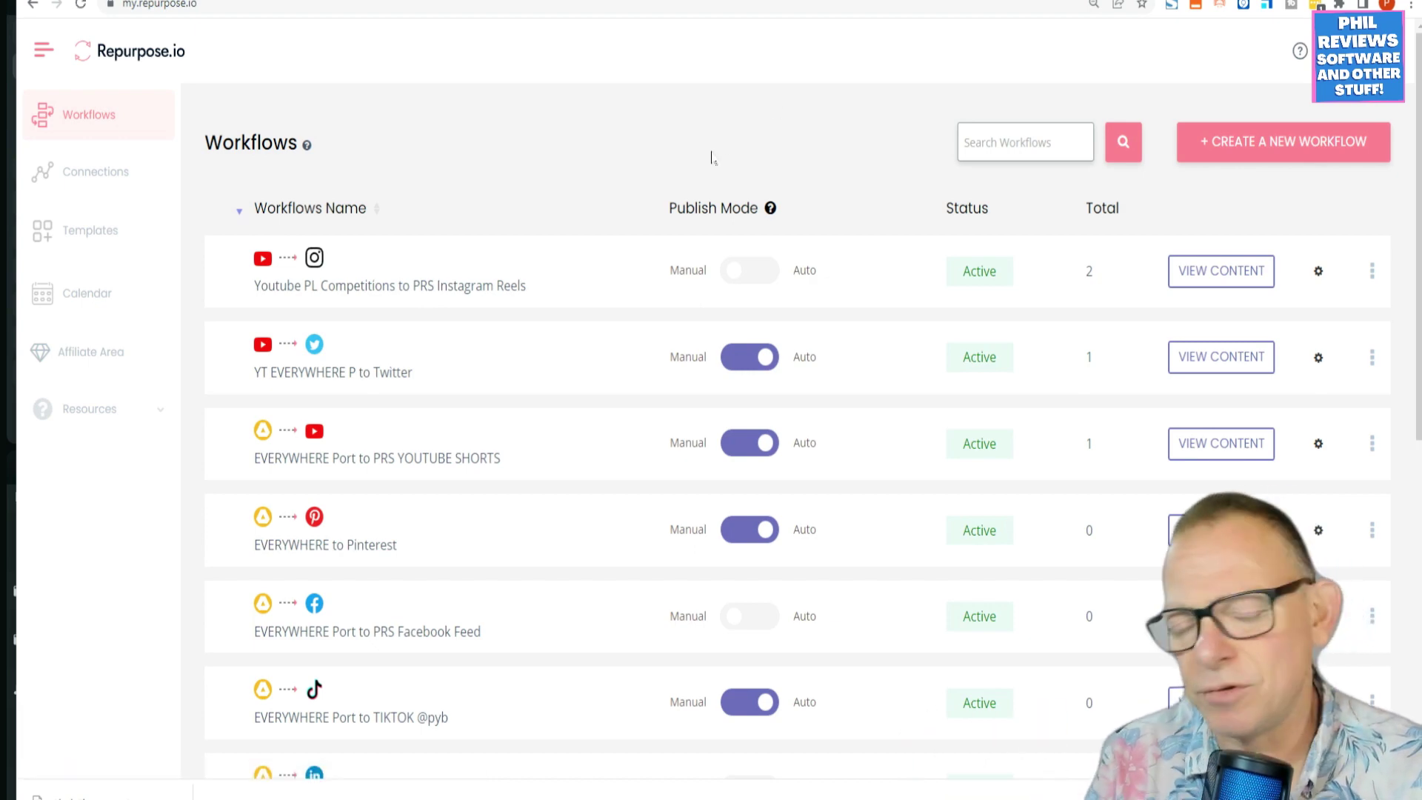
pyautogui.scroll(-1, 841, 296)
pyautogui.scroll(1, 841, 296)
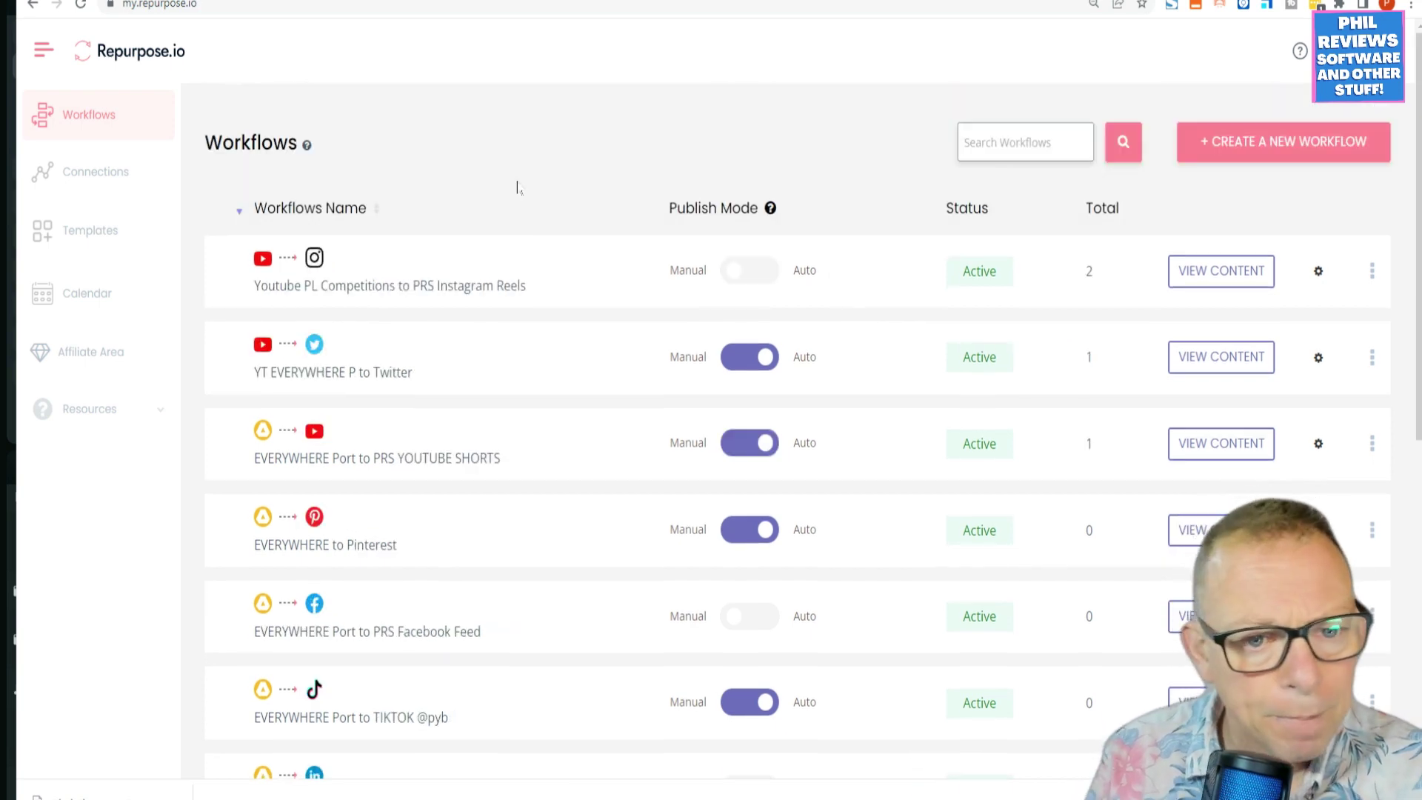
# Start enabling auto publish for the Youtube PL Competitions workflow and choose "All my existing content (not recommended)"
pyautogui.click(756, 277)
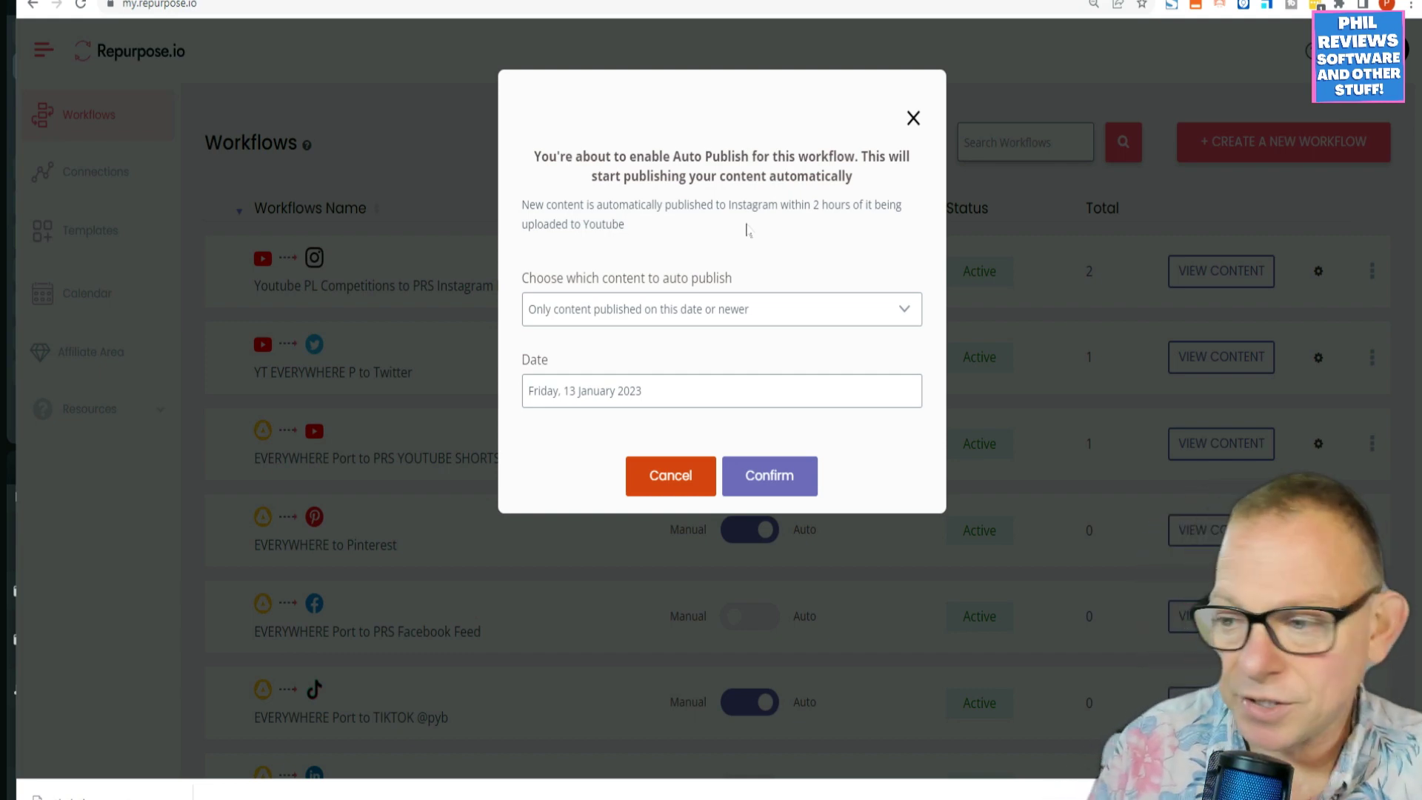
pyautogui.click(846, 311)
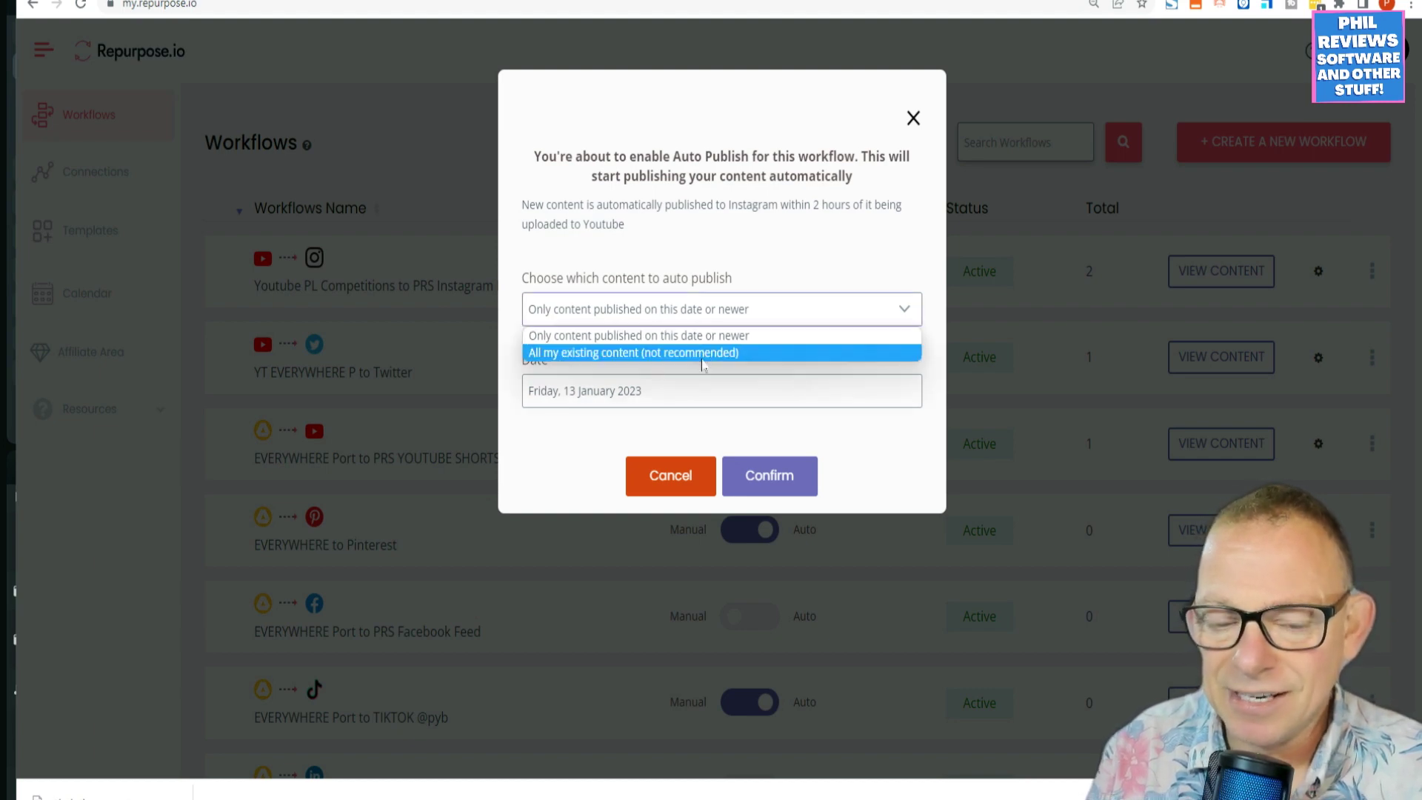
pyautogui.click(769, 245)
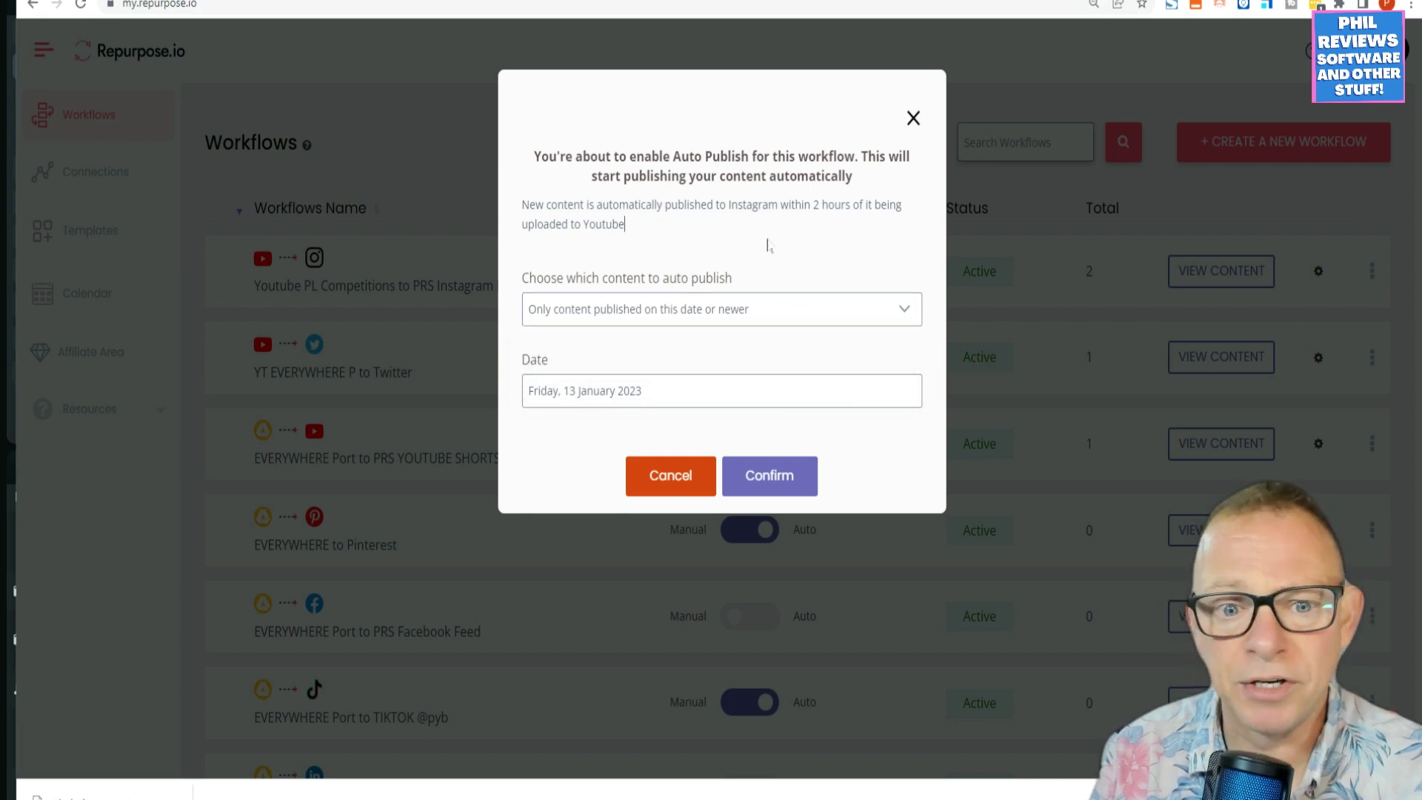
pyautogui.click(802, 305)
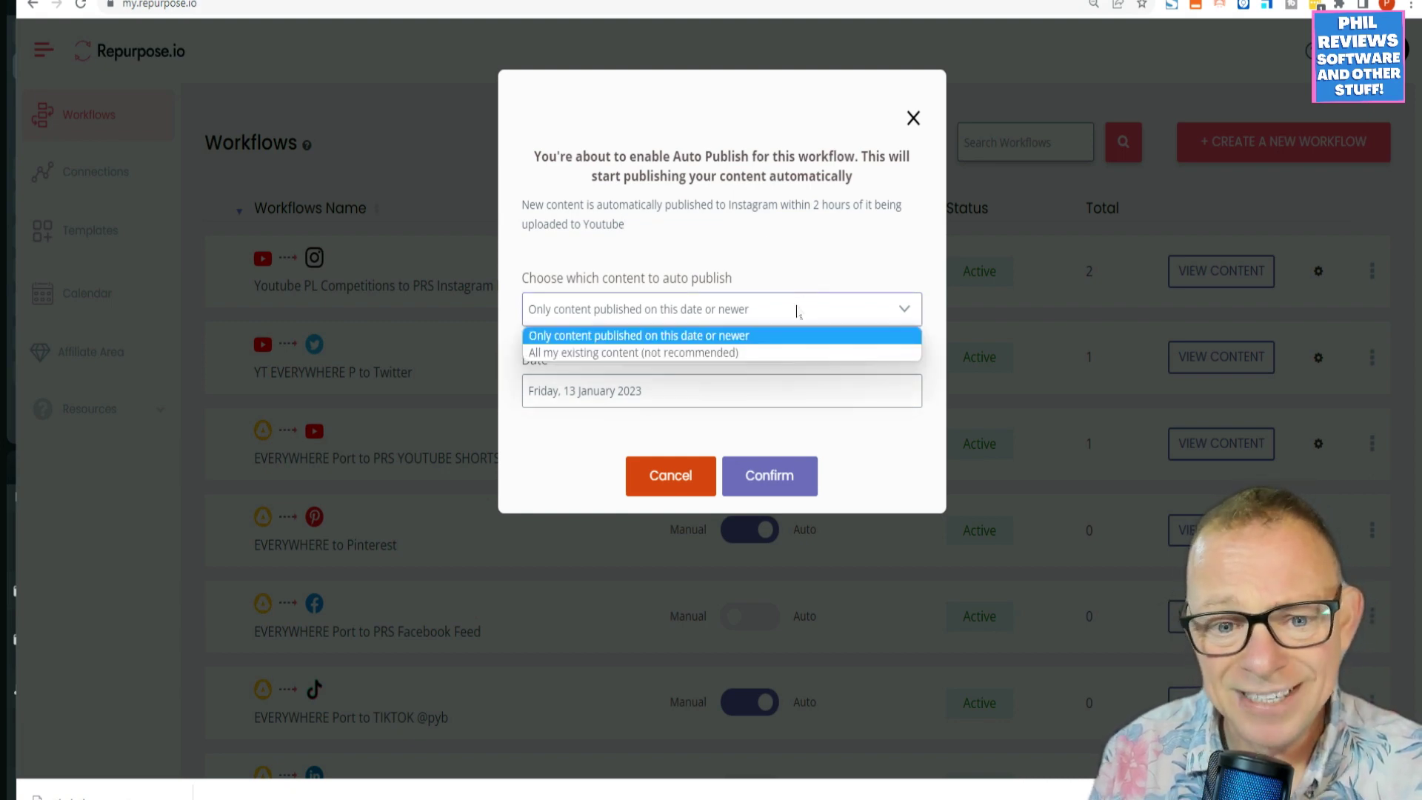
pyautogui.click(626, 356)
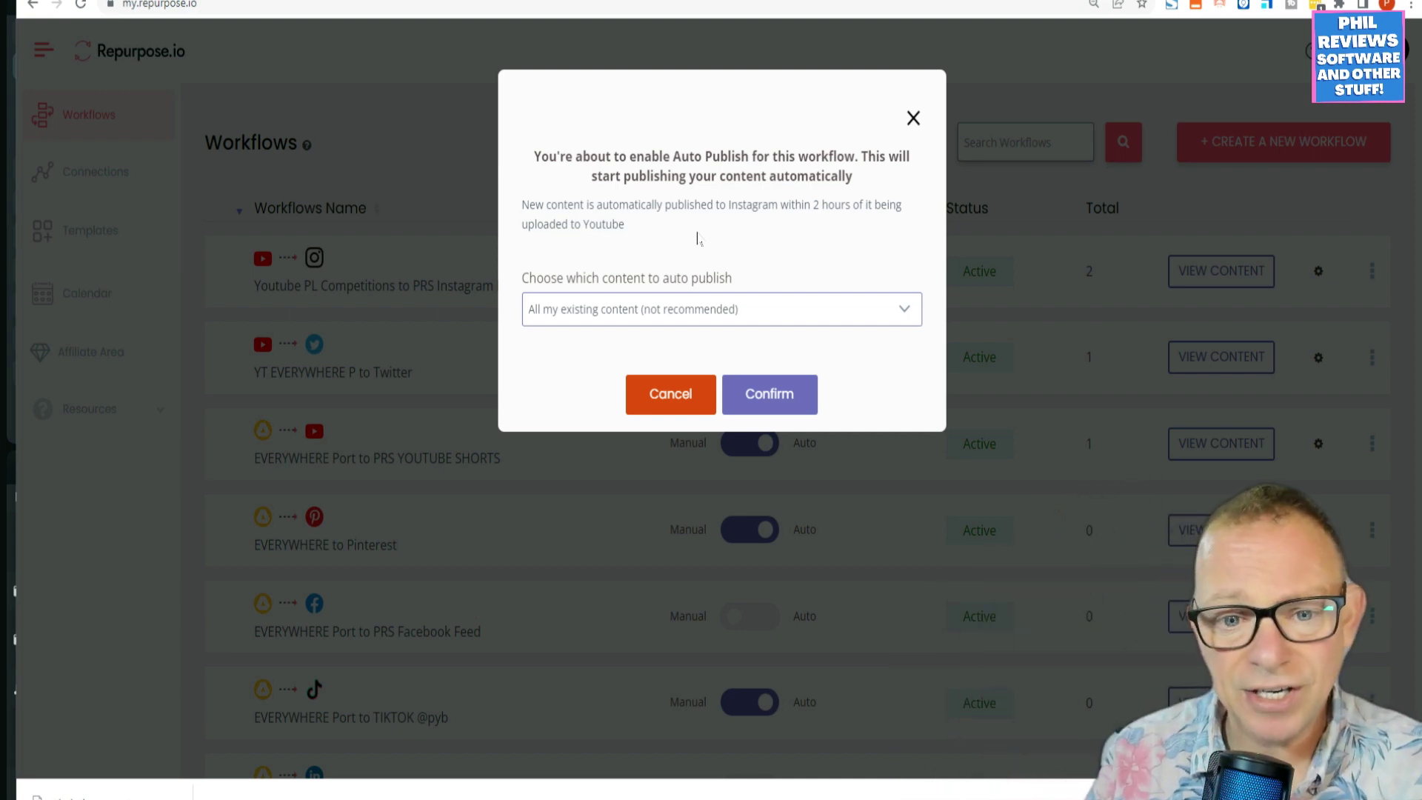
# Switch auto publish back to "Only content published on this date or newer", inspect the date setting and cancel enabling auto publish
pyautogui.click(787, 311)
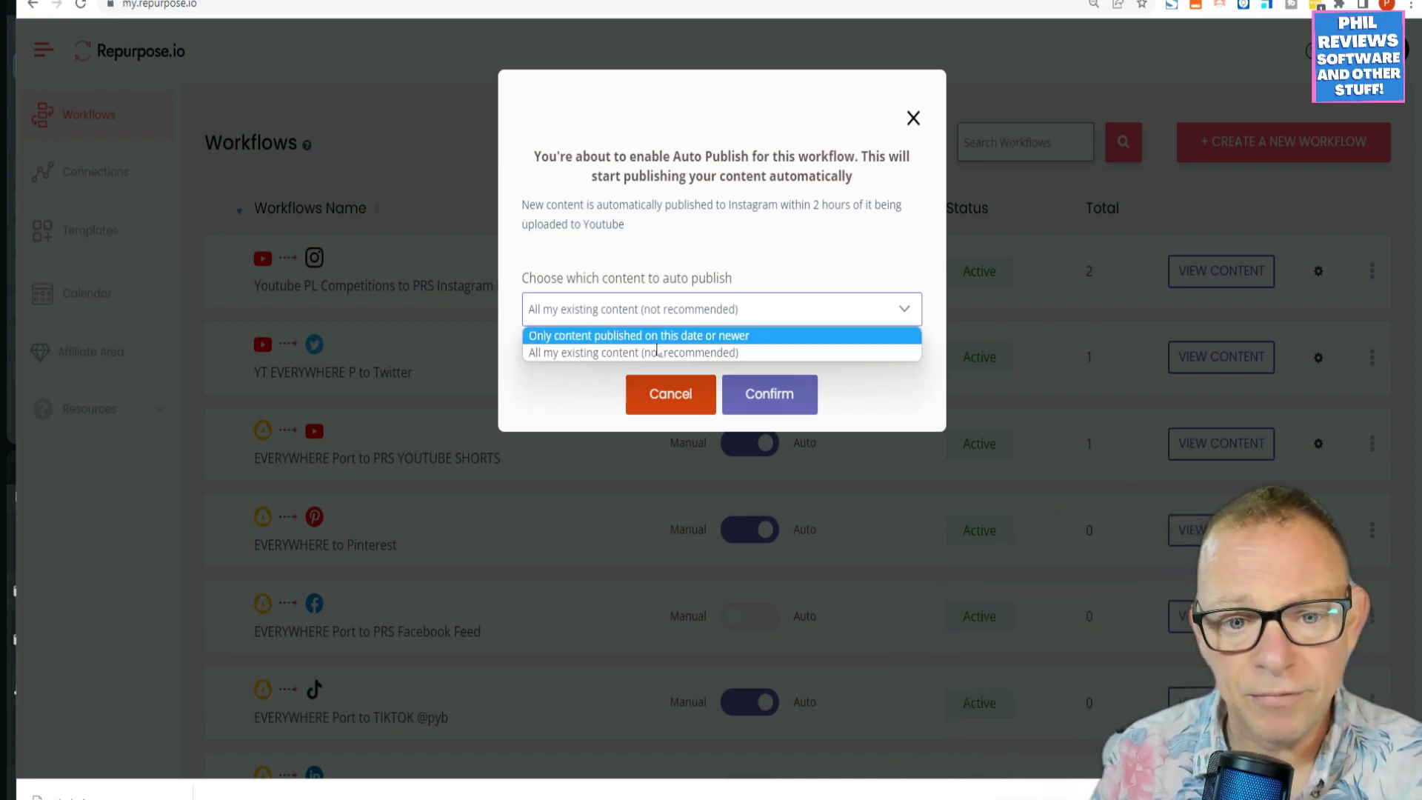
pyautogui.press('Return')
pyautogui.click(650, 402)
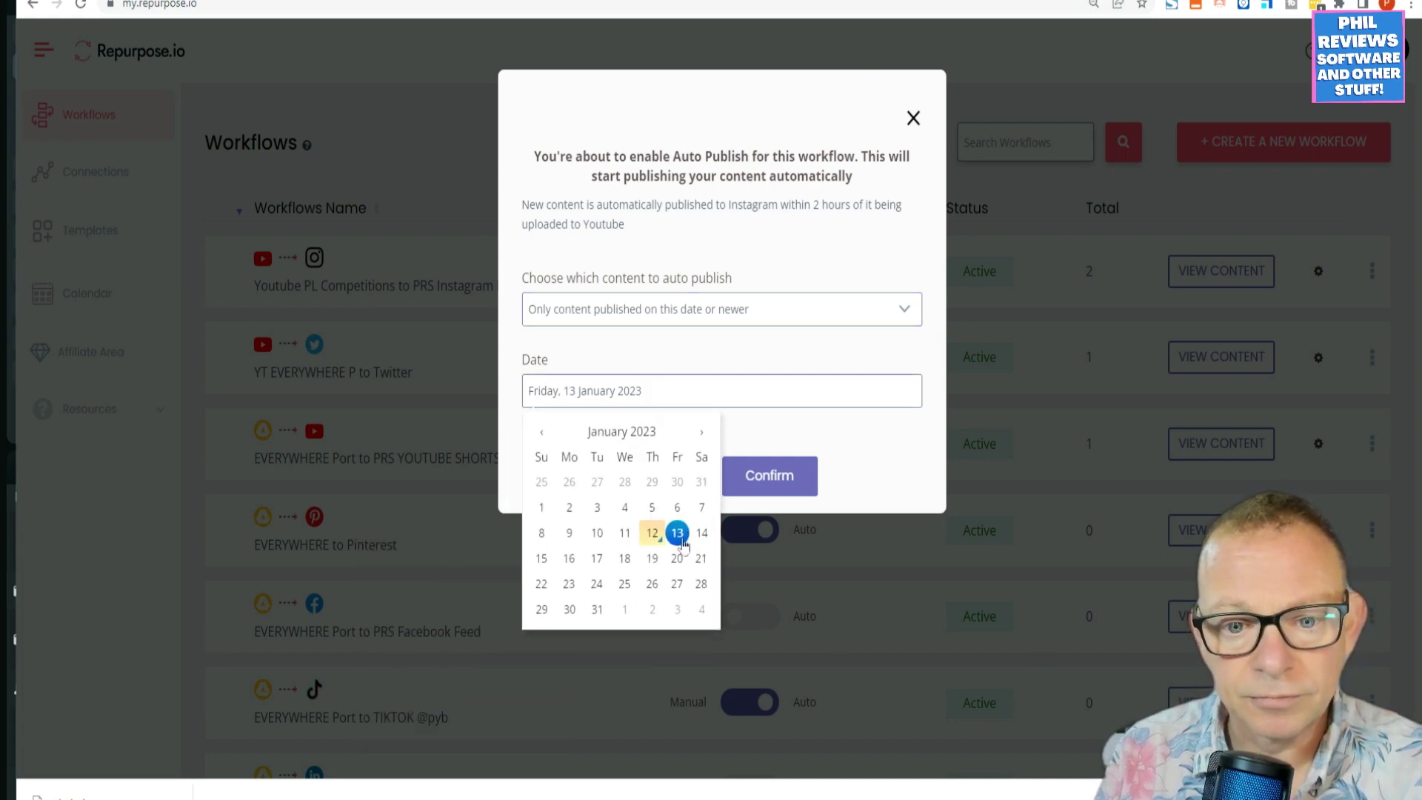
pyautogui.hotkey('ctrl', 'a')
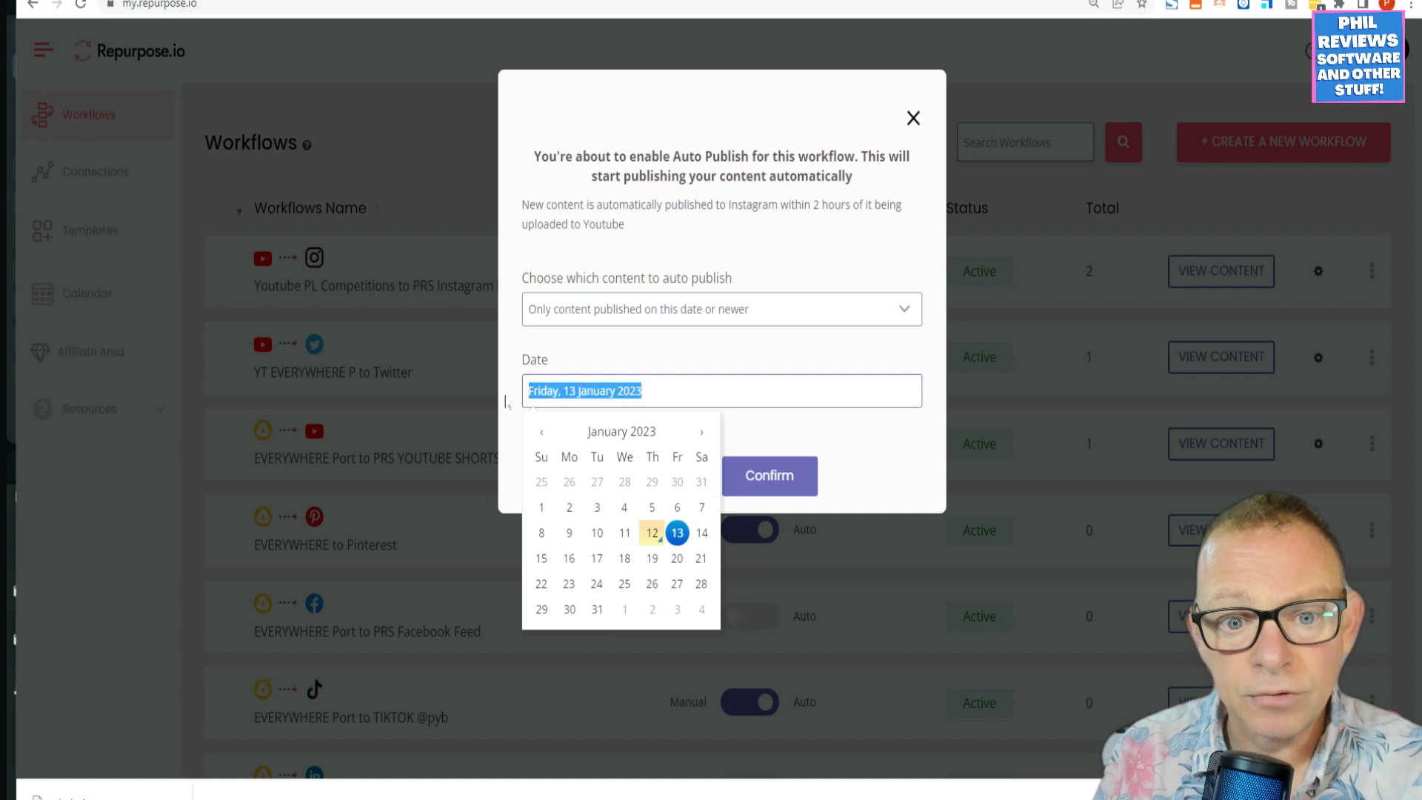
pyautogui.click(630, 259)
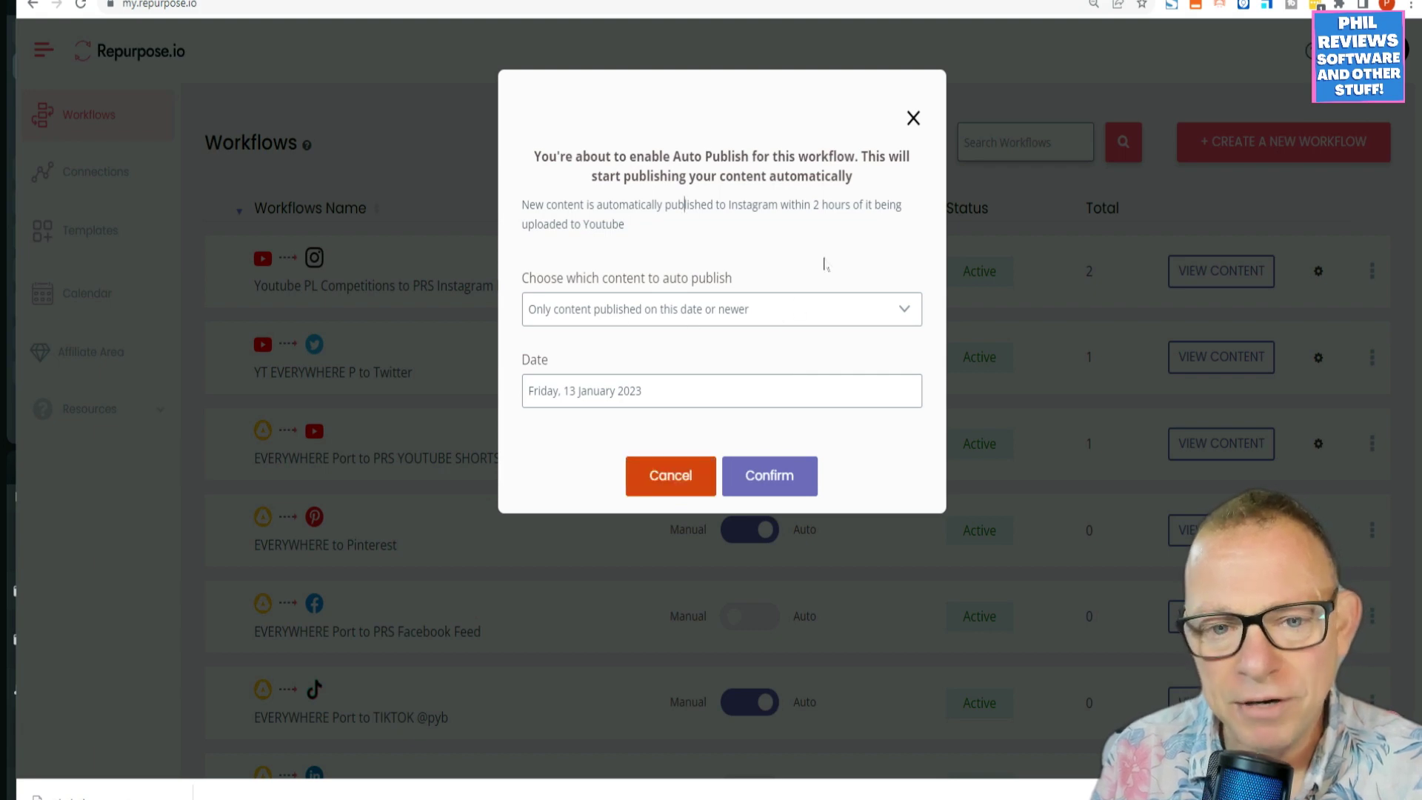
pyautogui.click(674, 480)
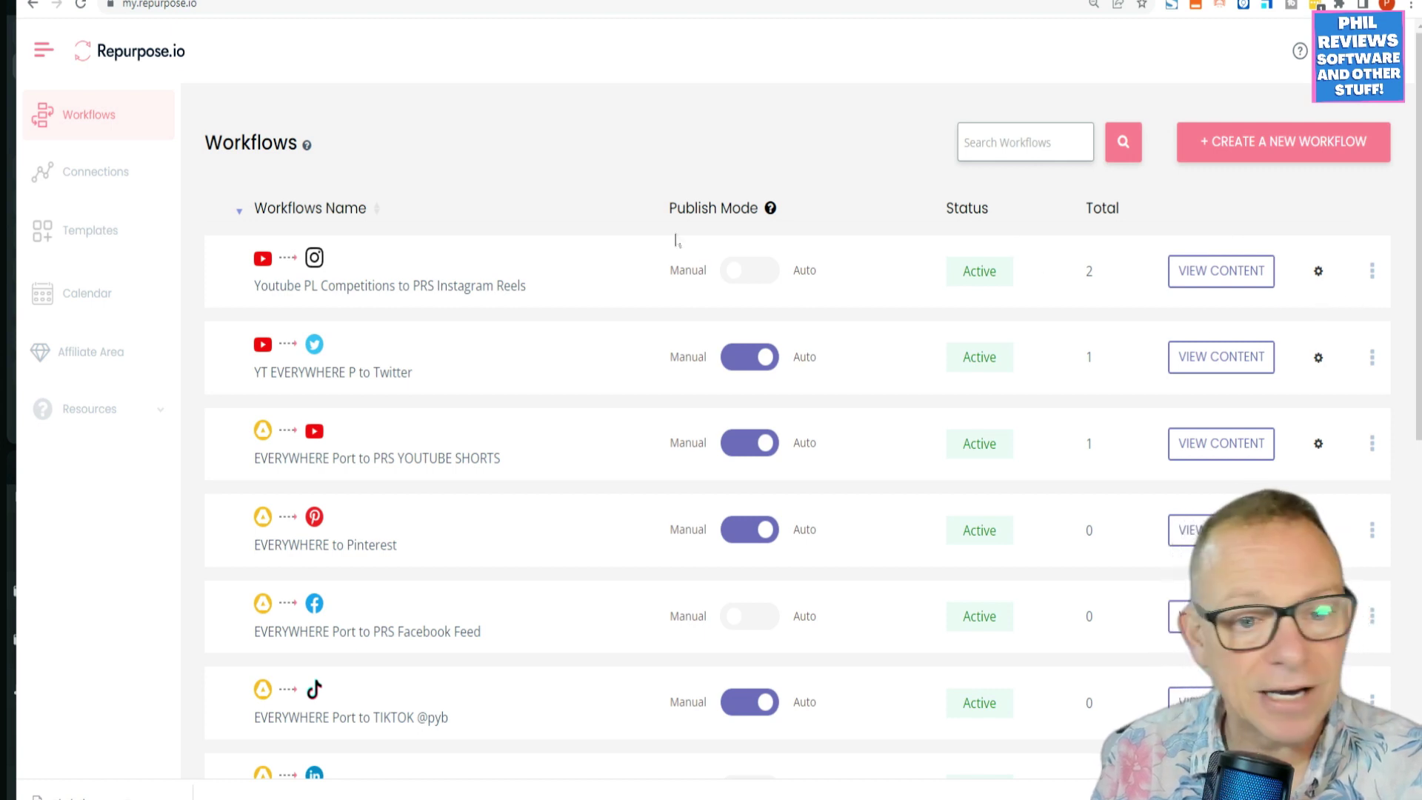
# Delete the "Youtube PL Competitions to PRS Instagram Reels" workflow
pyautogui.click(1371, 271)
pyautogui.click(1322, 385)
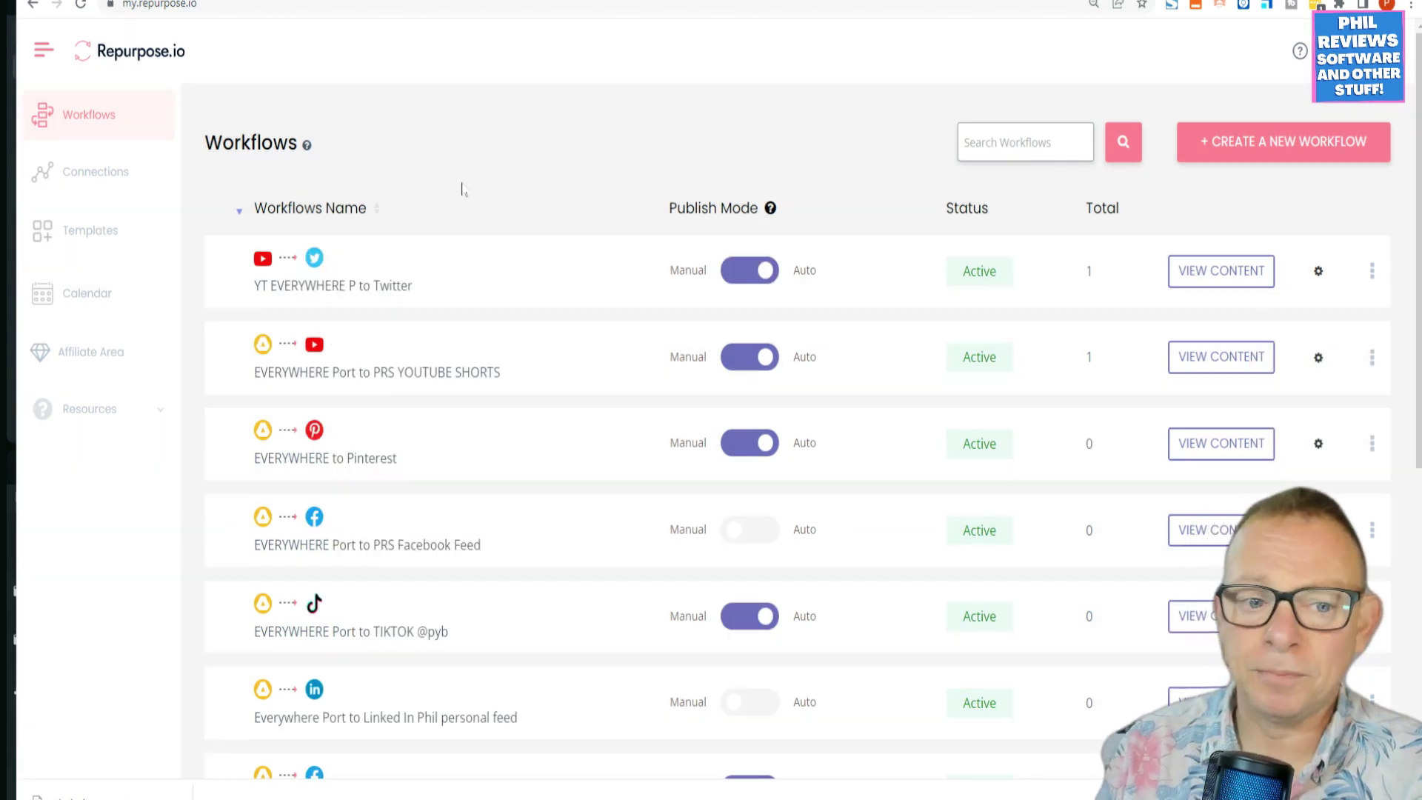
# Examine the last workflows in the list, highlighting the name of the Google Drive to YouTube playlist workflow
pyautogui.scroll(-7, 466, 222)
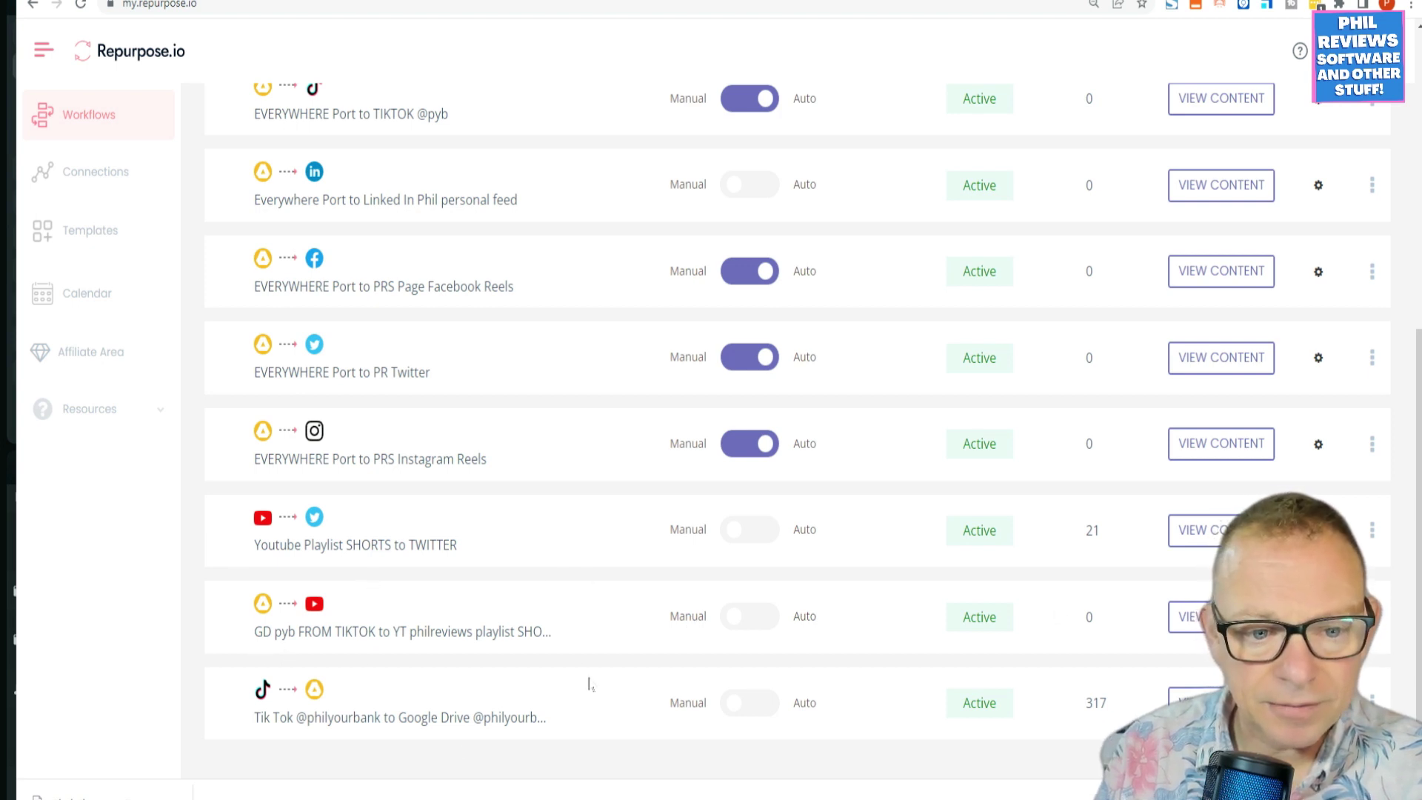
pyautogui.moveTo(250, 640); pyautogui.dragTo(571, 648)
pyautogui.click(590, 631)
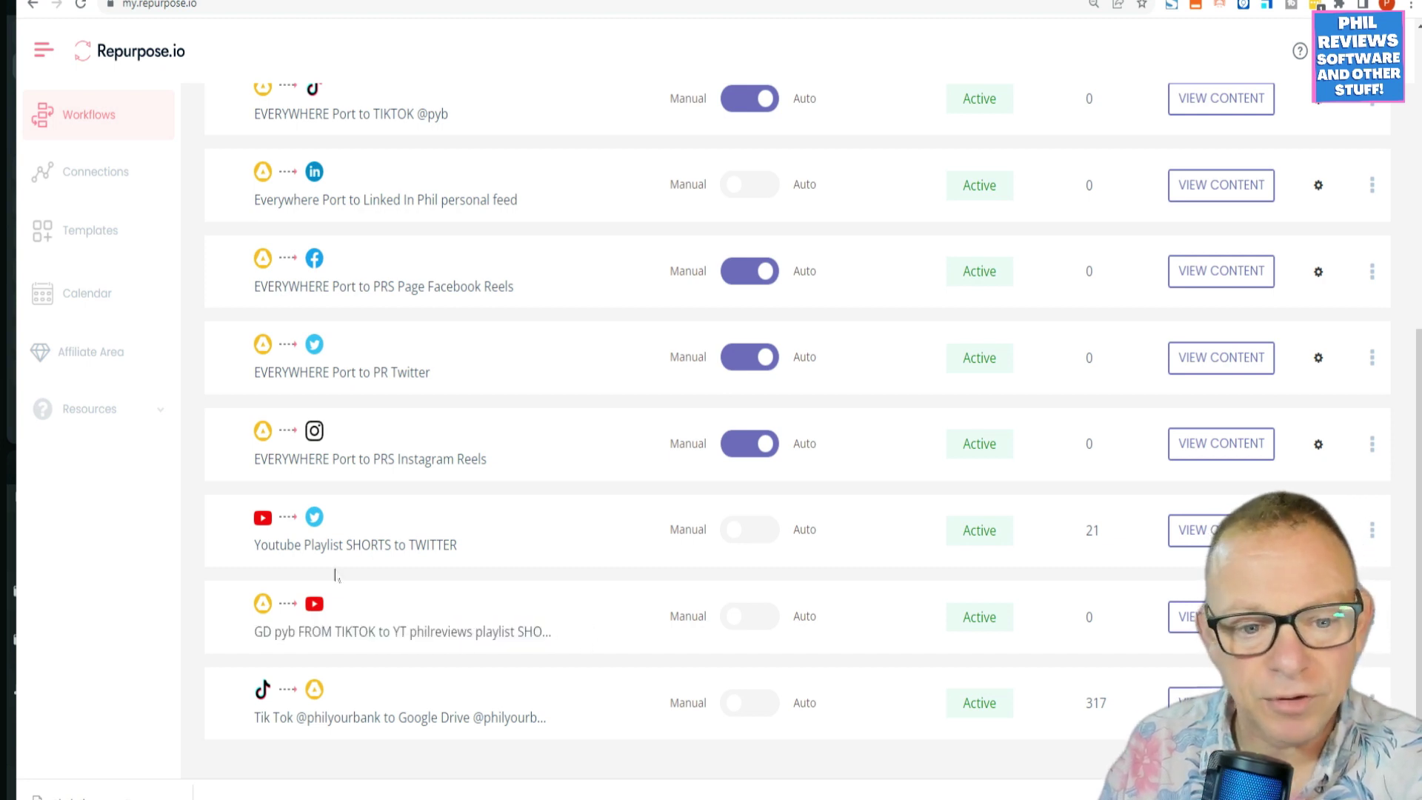
pyautogui.moveTo(253, 631); pyautogui.dragTo(644, 641)
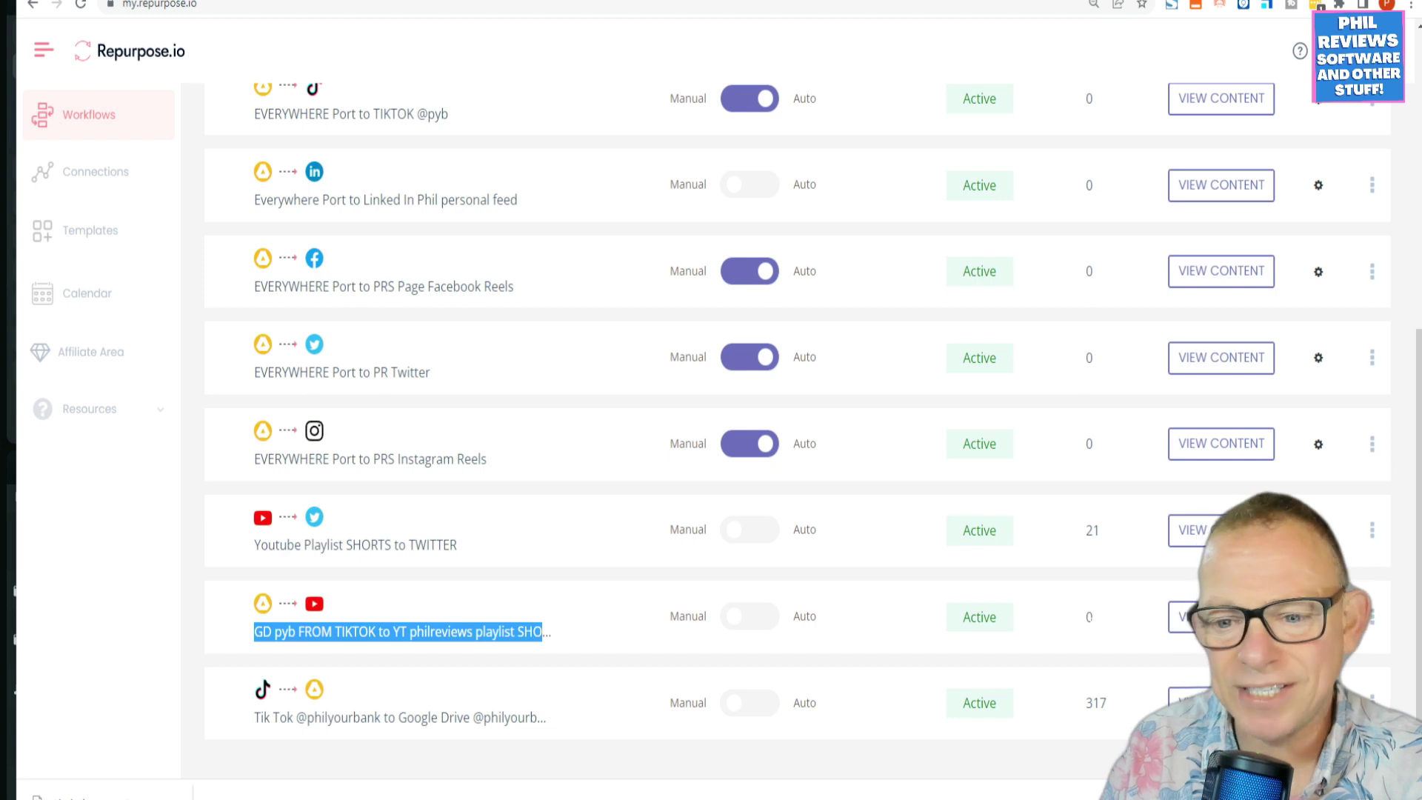
pyautogui.click(508, 611)
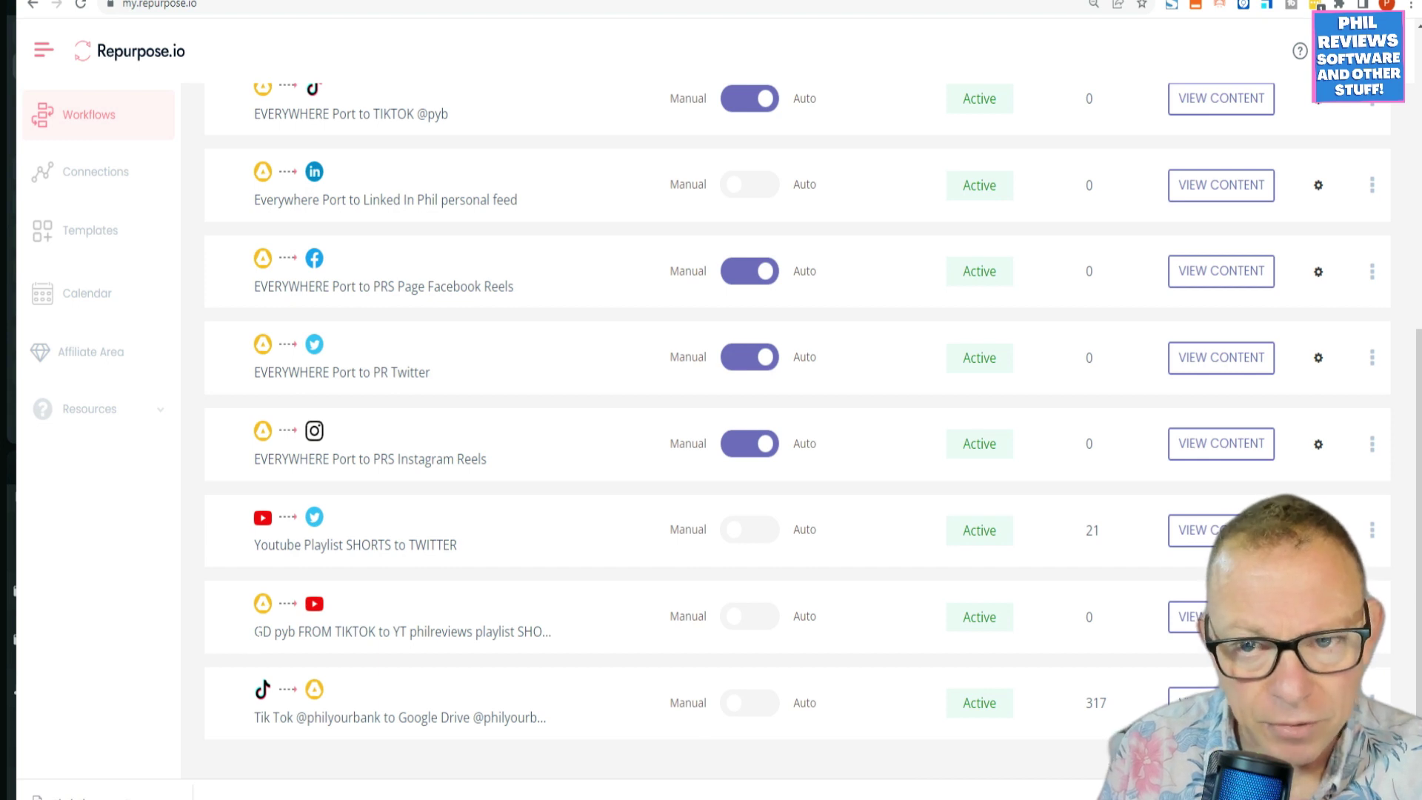
pyautogui.moveTo(253, 631); pyautogui.dragTo(667, 671)
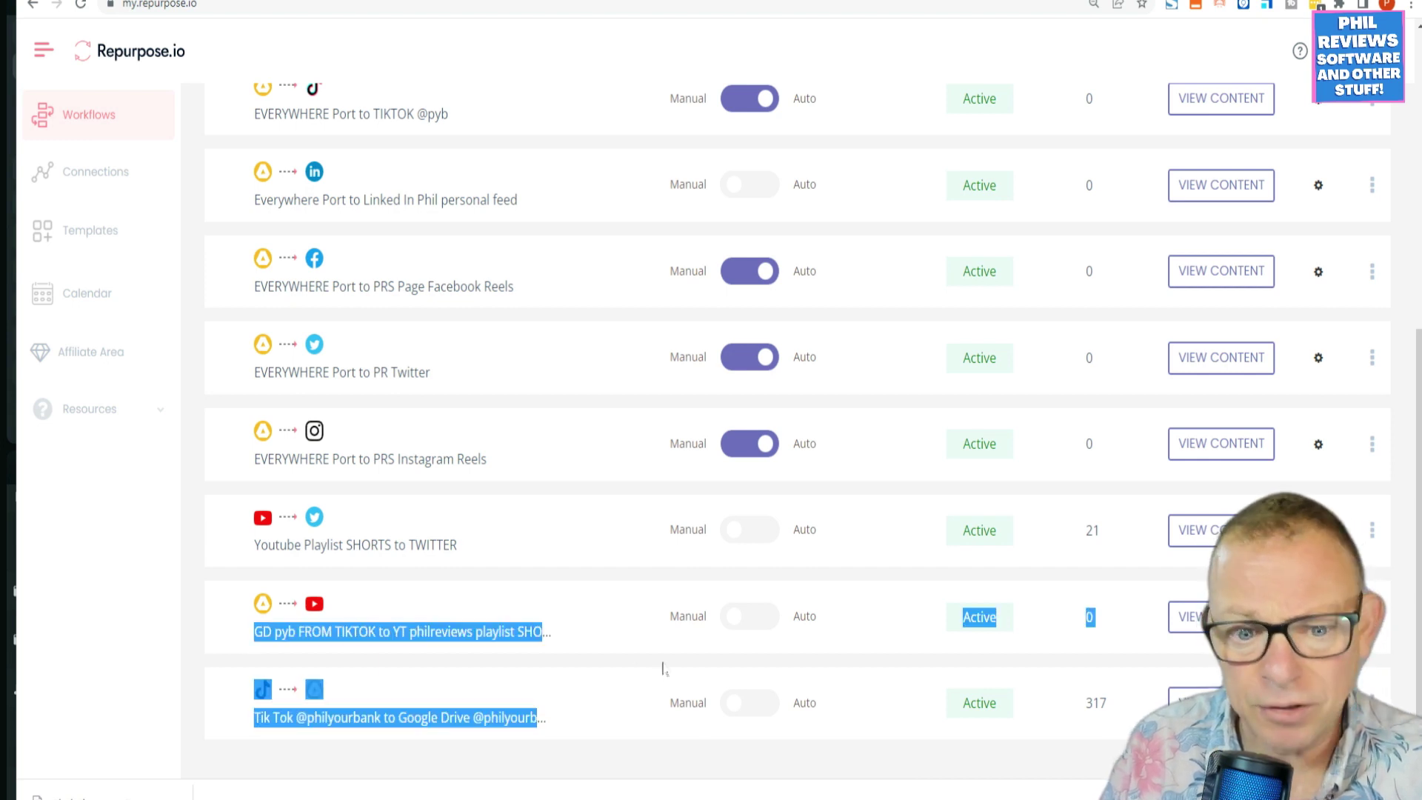
pyautogui.click(653, 624)
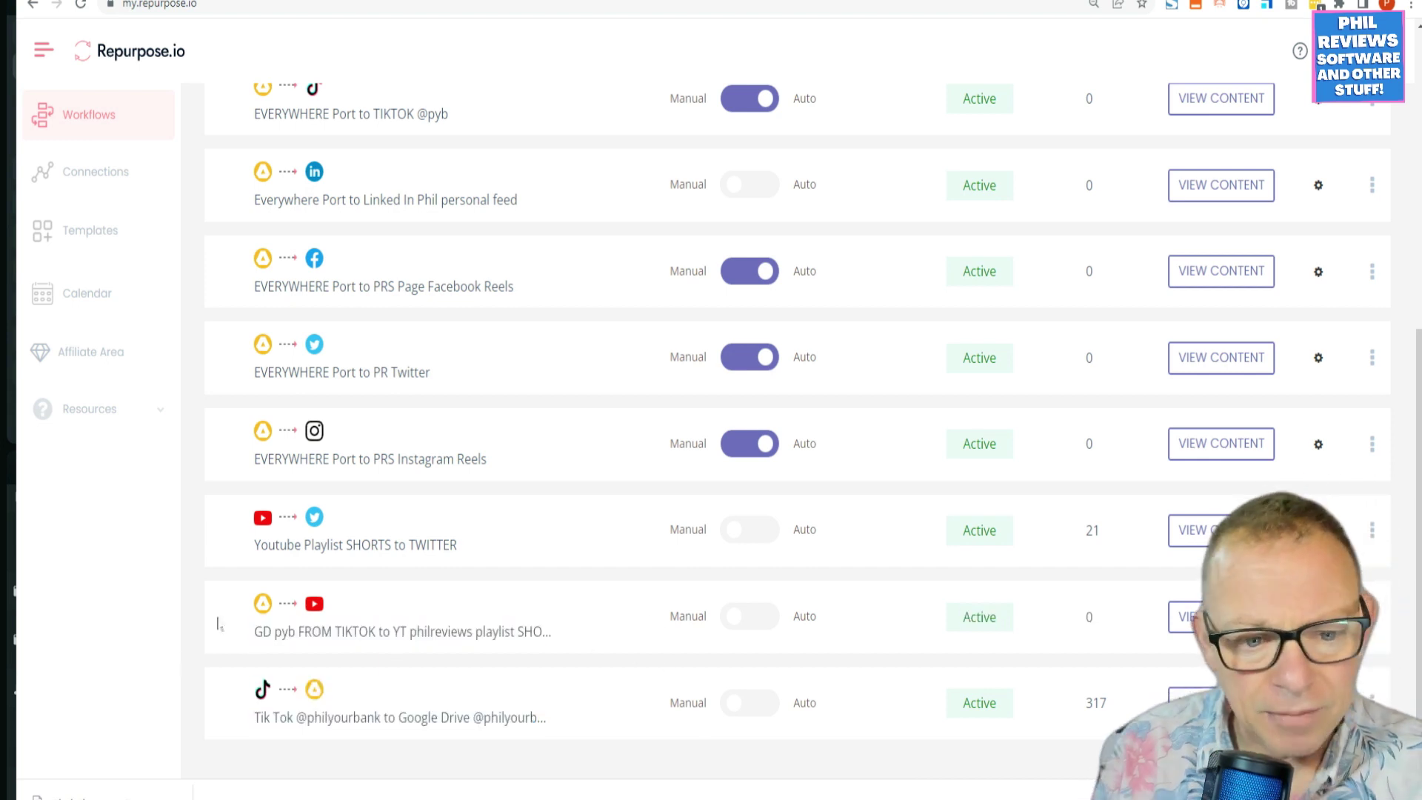
pyautogui.moveTo(255, 631); pyautogui.dragTo(614, 635)
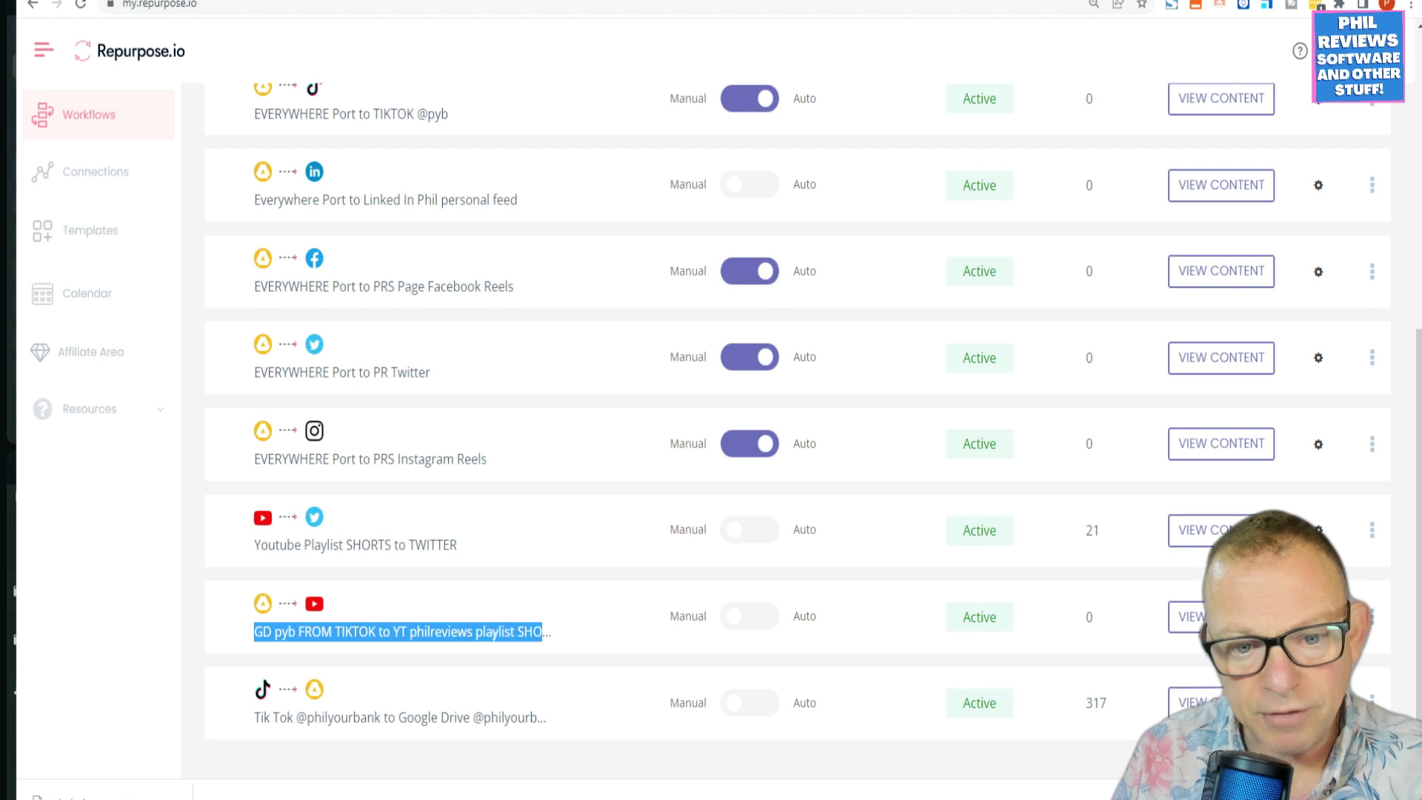
pyautogui.click(557, 633)
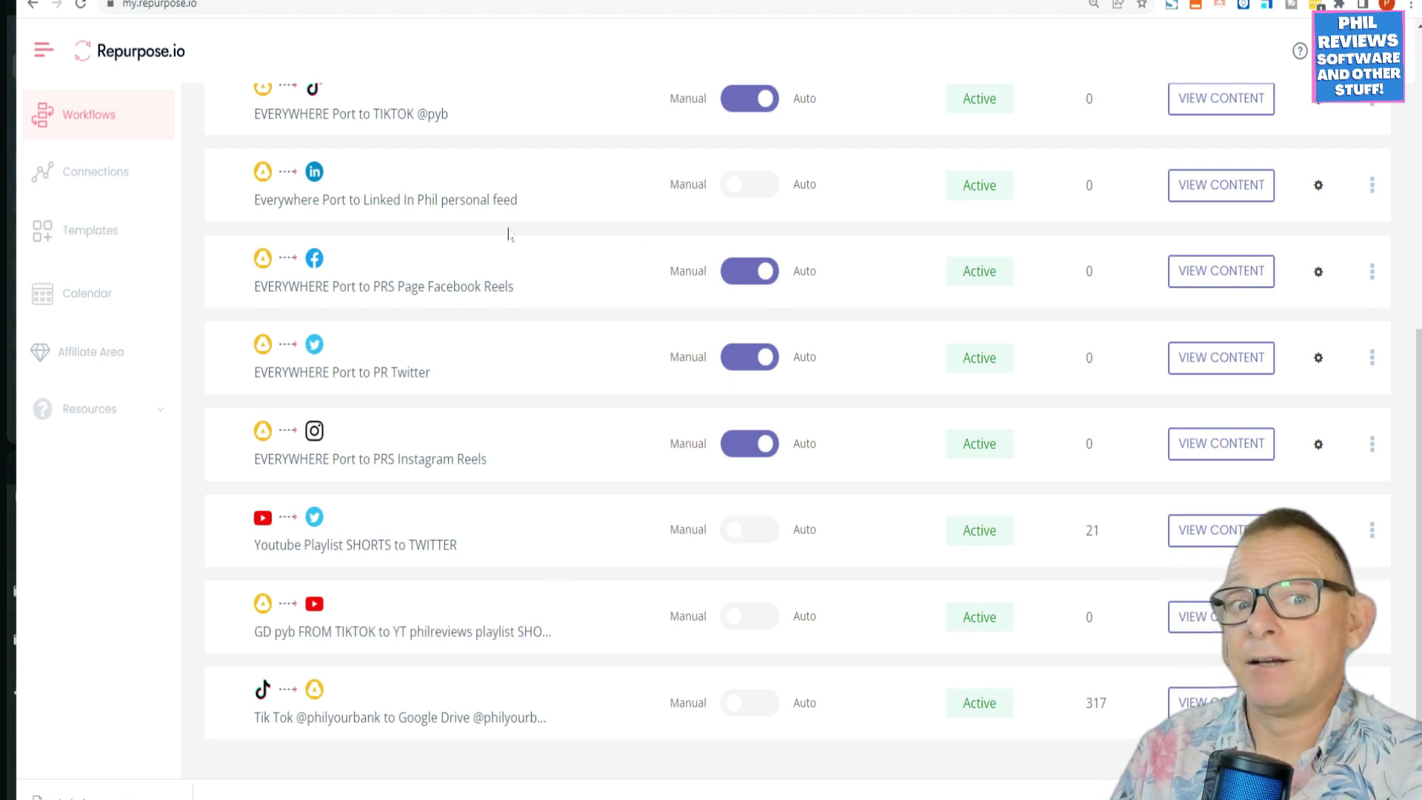
# Examine the EVERYWHERE workflows and their destinations, highlighting part of the "EVERYWHERE Port to PRS YOUTUBE SHORTS" name
pyautogui.scroll(5, 519, 322)
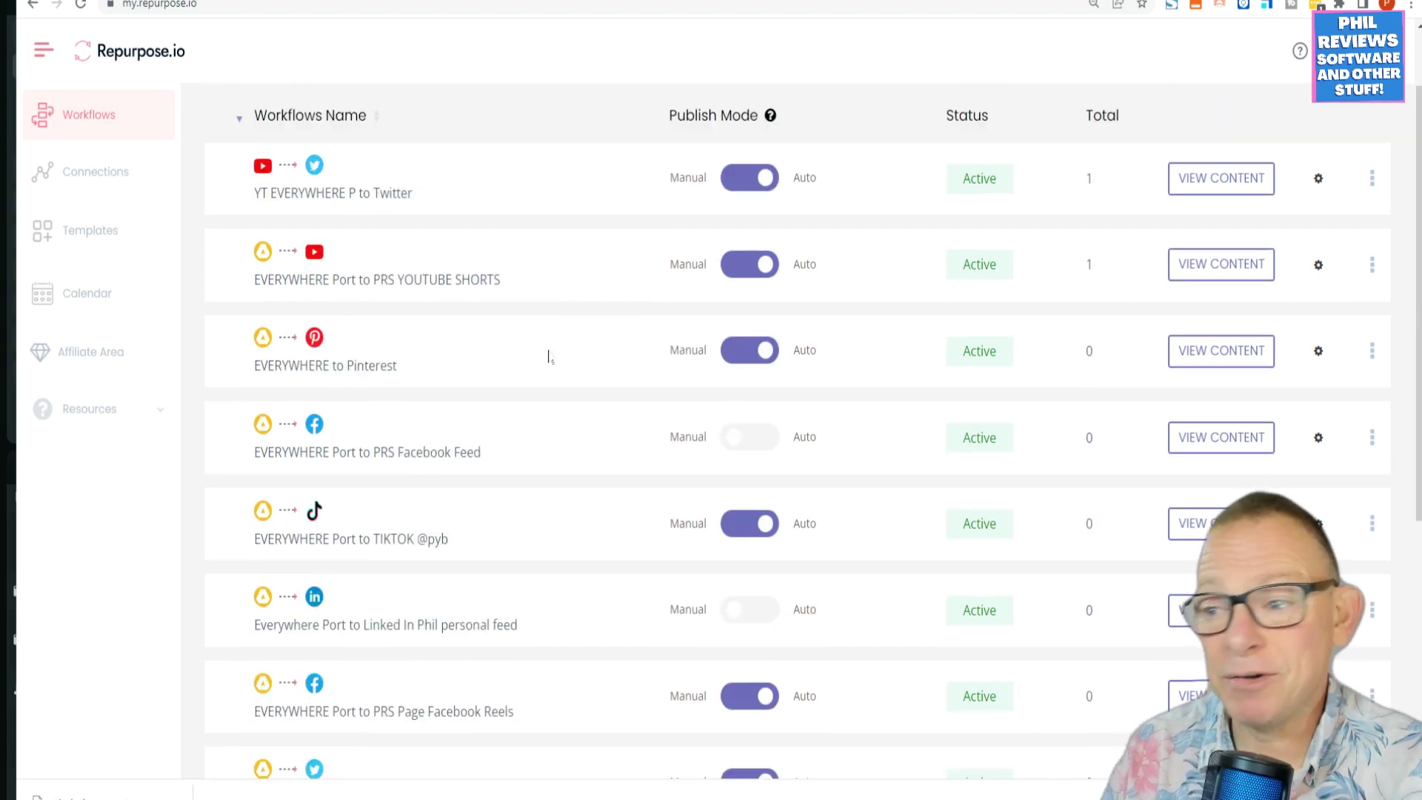
pyautogui.scroll(-2, 545, 376)
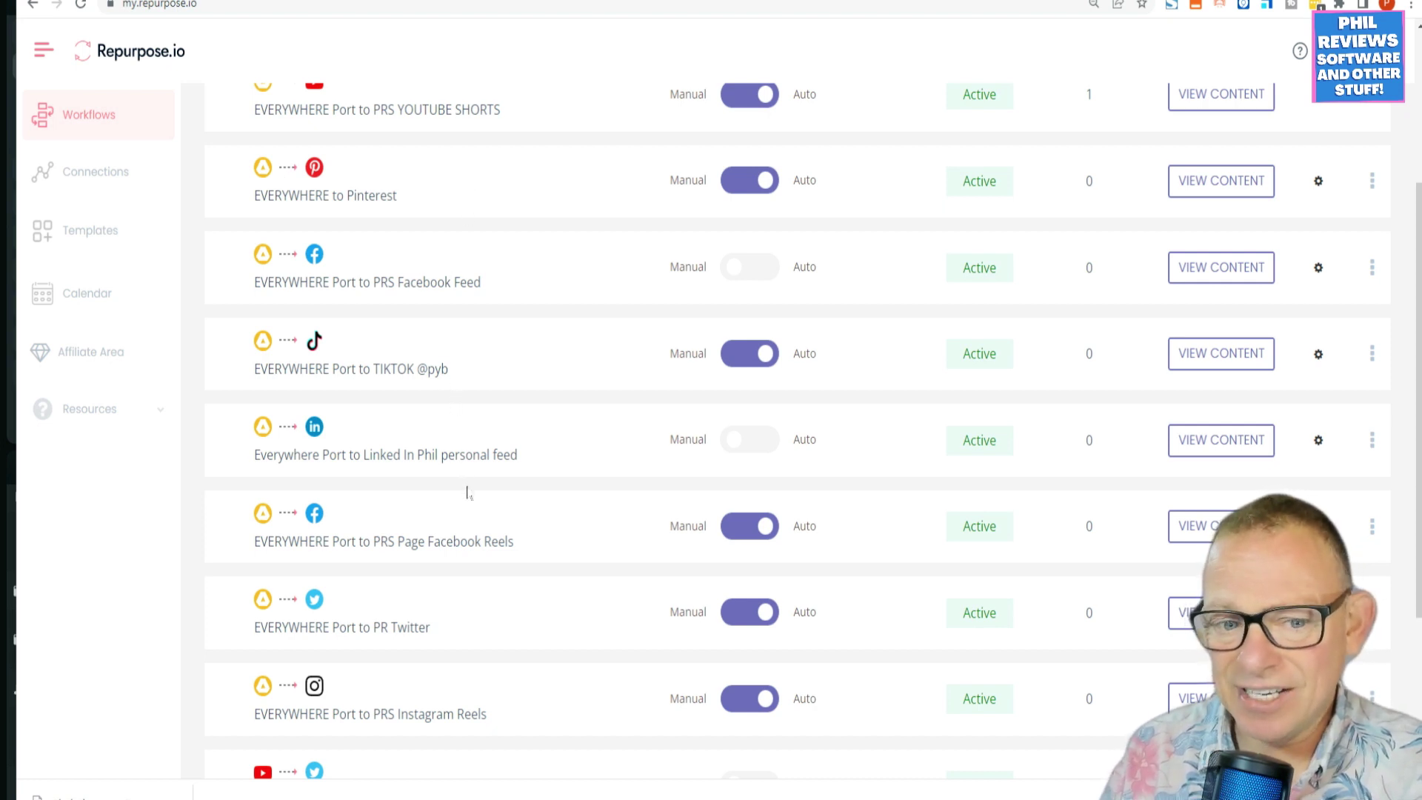
pyautogui.scroll(-2, 468, 495)
pyautogui.scroll(6, 476, 499)
pyautogui.scroll(-1, 474, 502)
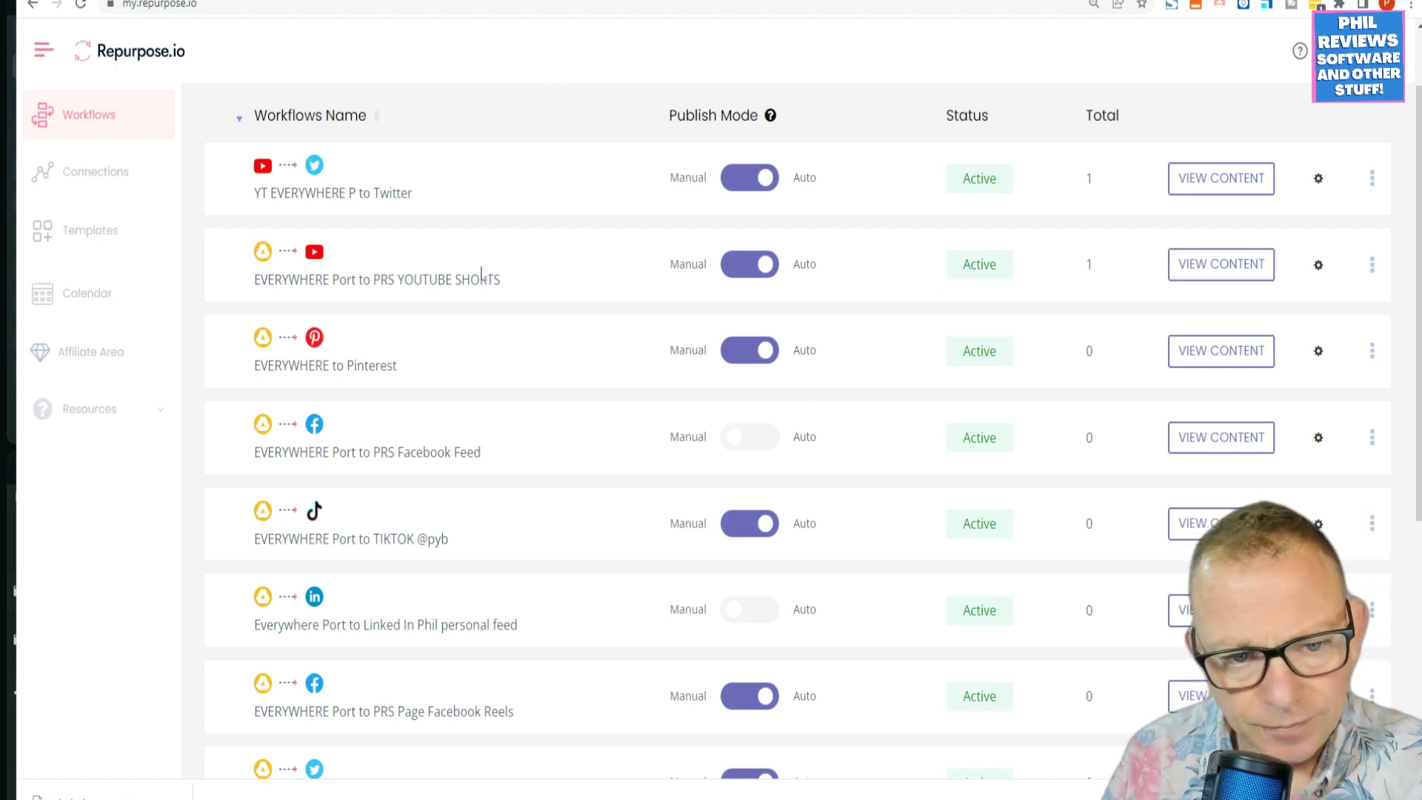
pyautogui.scroll(-2, 499, 352)
pyautogui.scroll(1, 501, 360)
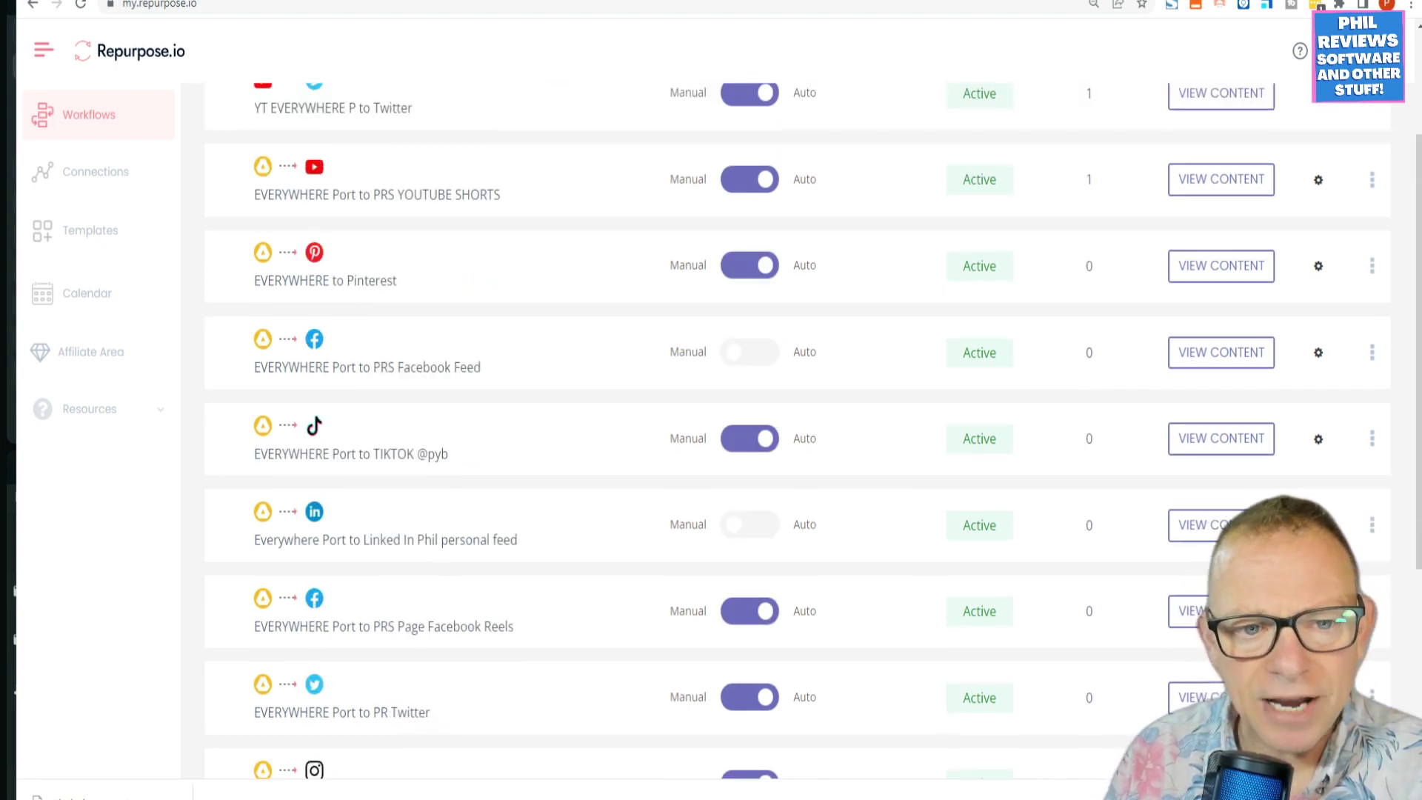
pyautogui.moveTo(355, 194); pyautogui.dragTo(261, 195)
pyautogui.click(347, 194)
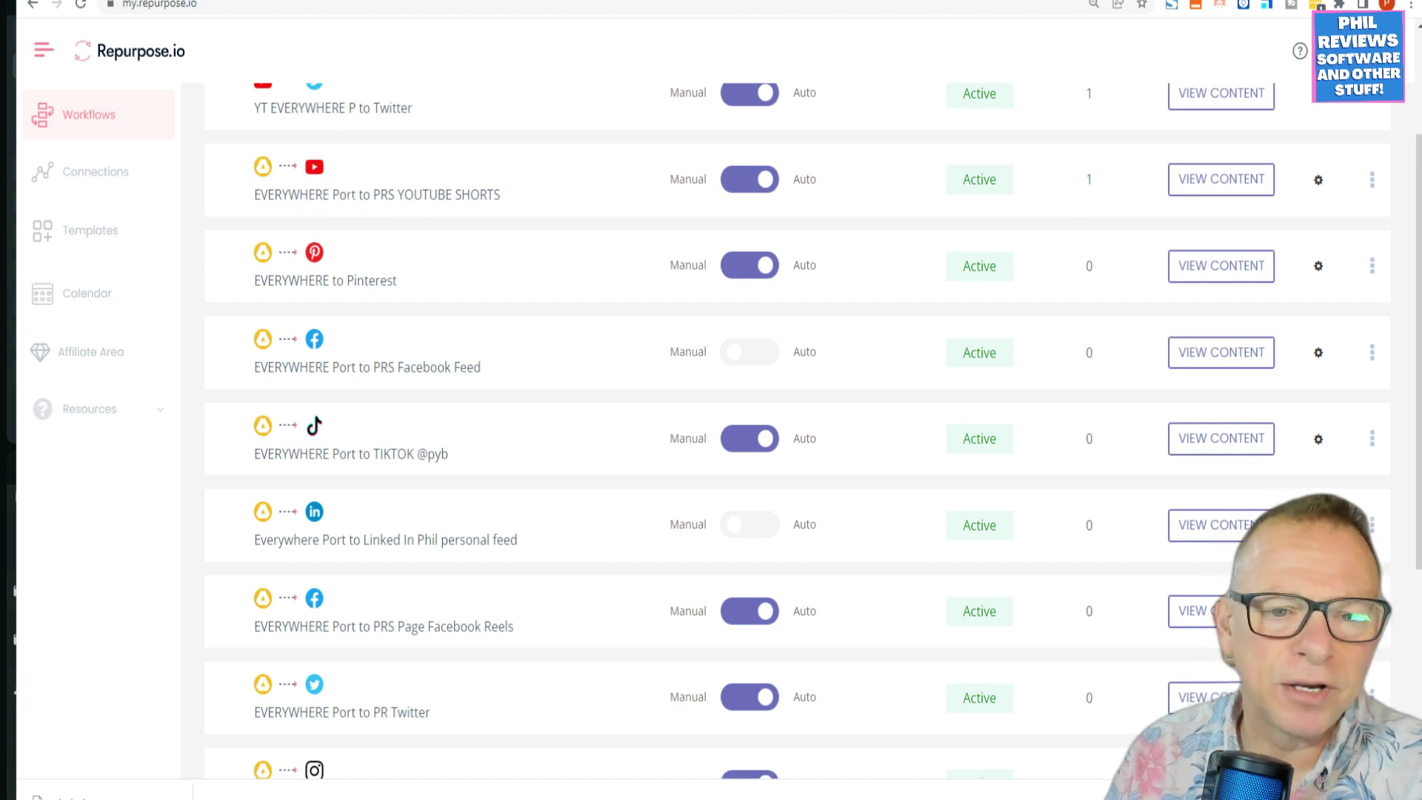
pyautogui.moveTo(354, 194); pyautogui.dragTo(328, 195)
pyautogui.click(457, 197)
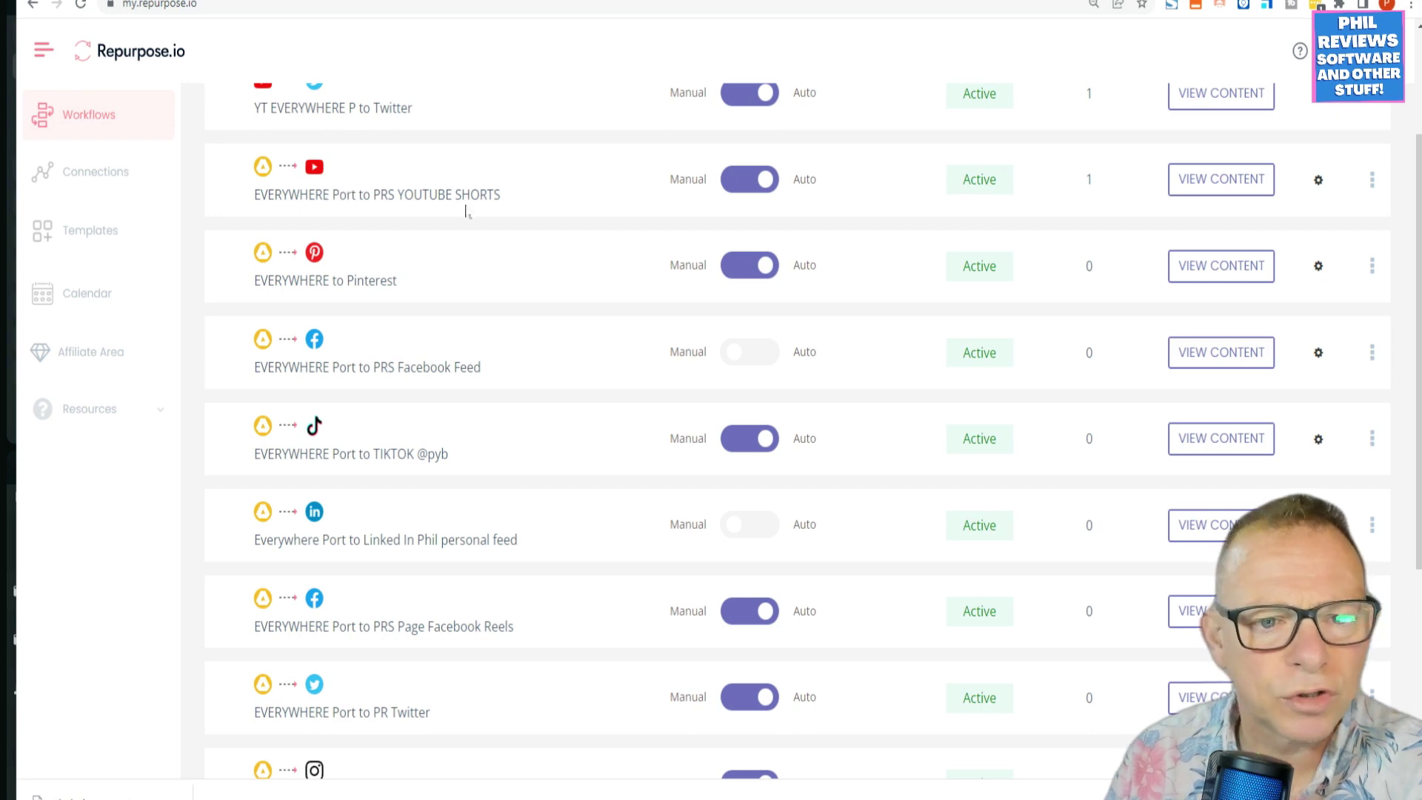
pyautogui.scroll(2, 535, 318)
pyautogui.scroll(-1, 529, 355)
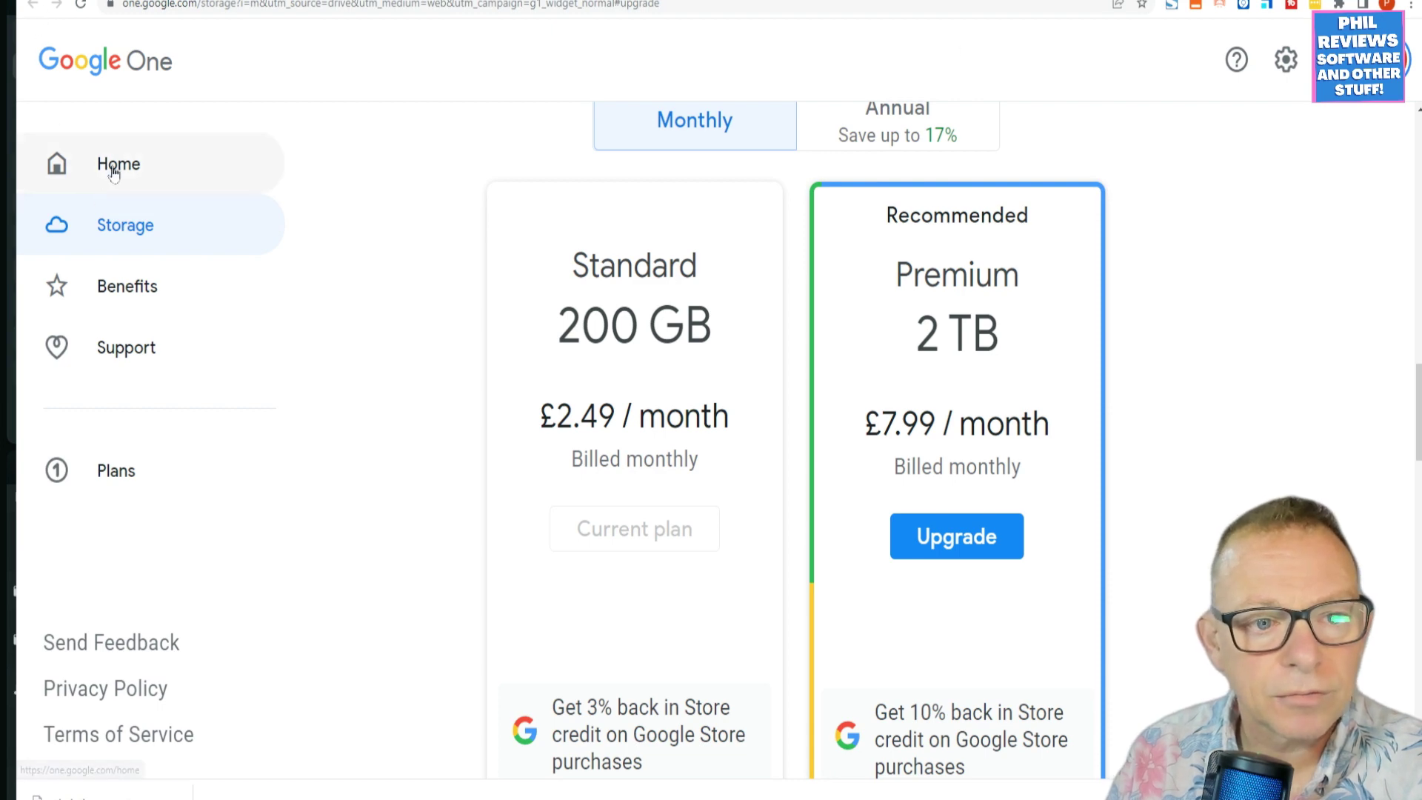
# Open the Google One home page and look over its storage, backup and clean-up overview
pyautogui.click(114, 164)
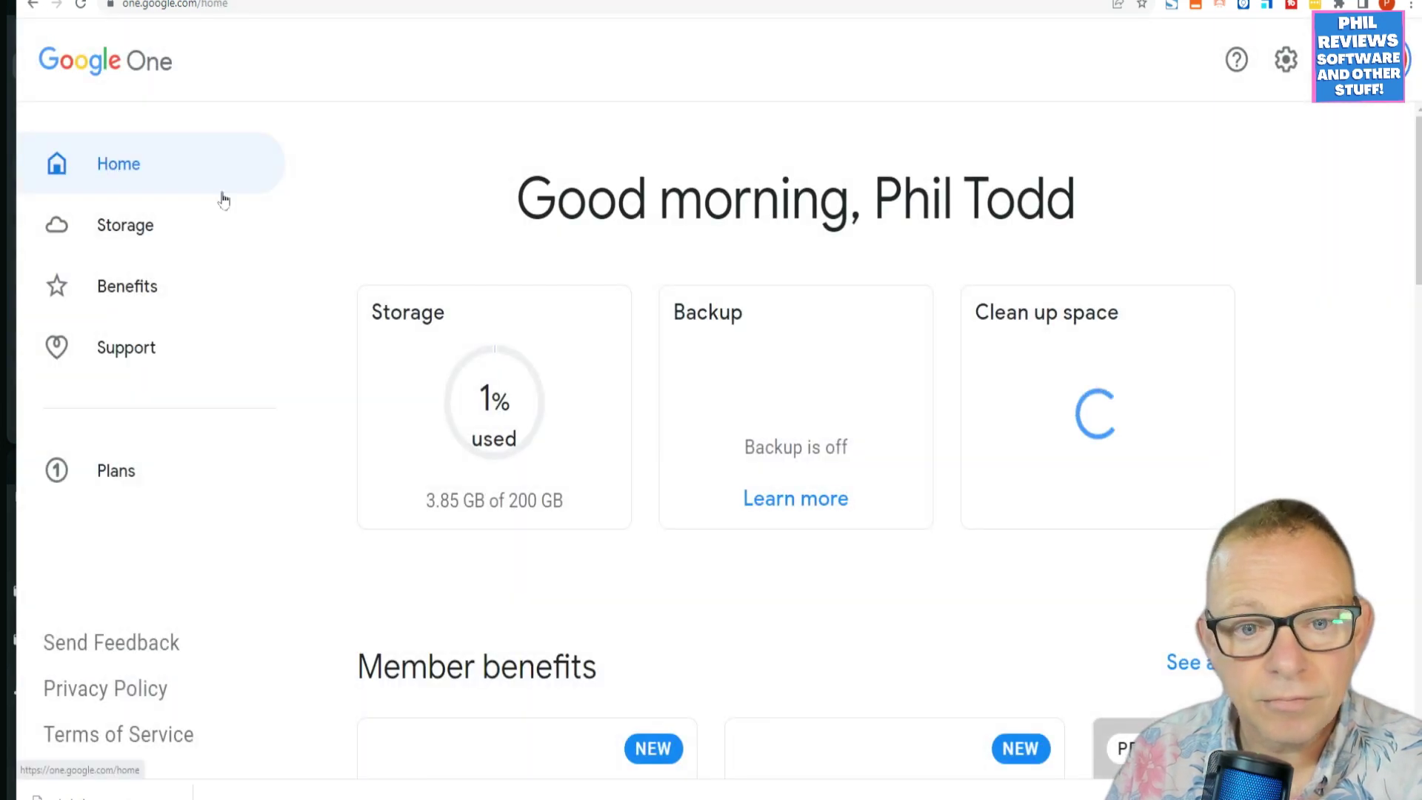
pyautogui.scroll(-5, 311, 281)
pyautogui.scroll(4, 323, 281)
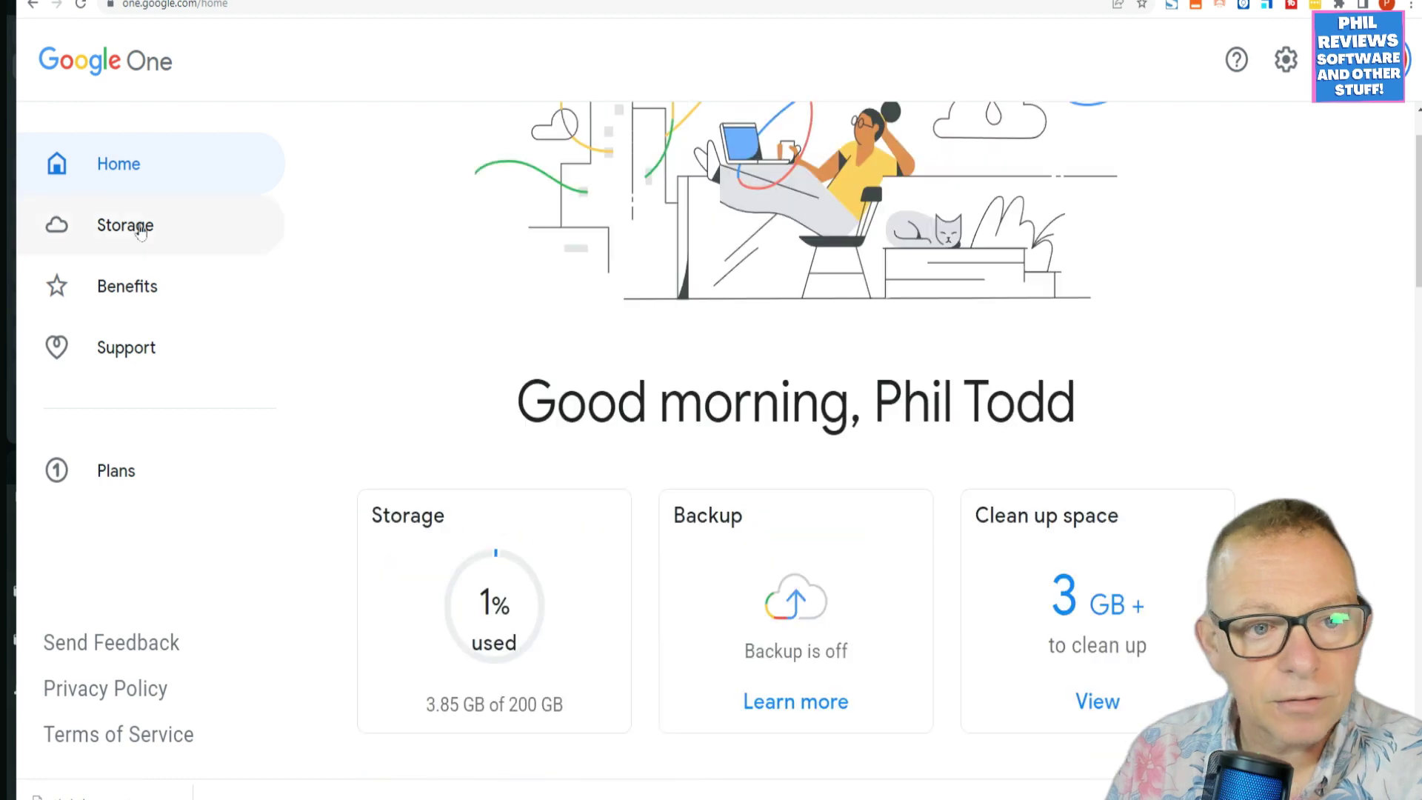
# Open the Google One storage page and check the usage breakdown for Google Drive, Gmail and Google Photos
pyautogui.click(152, 225)
pyautogui.scroll(-7, 510, 525)
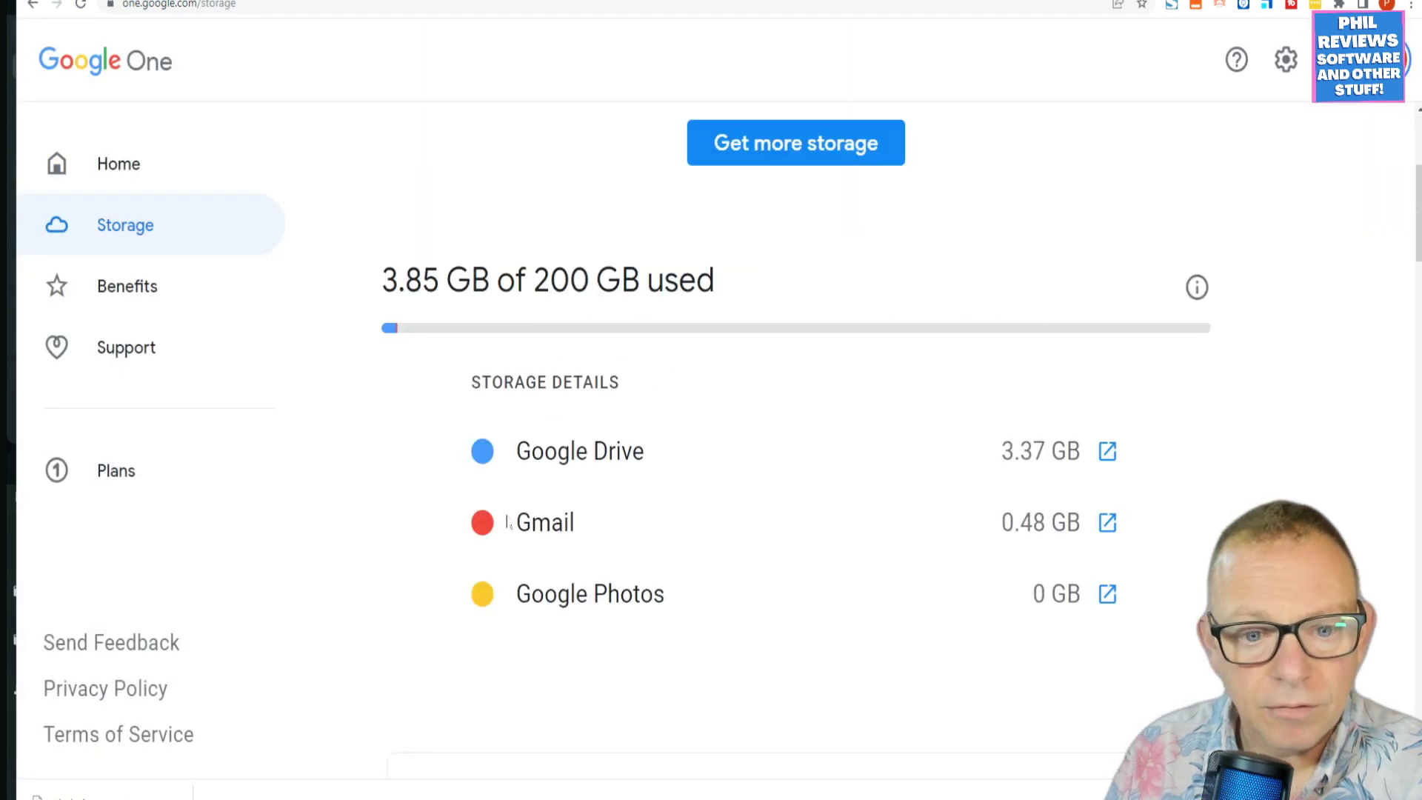
pyautogui.scroll(2, 510, 524)
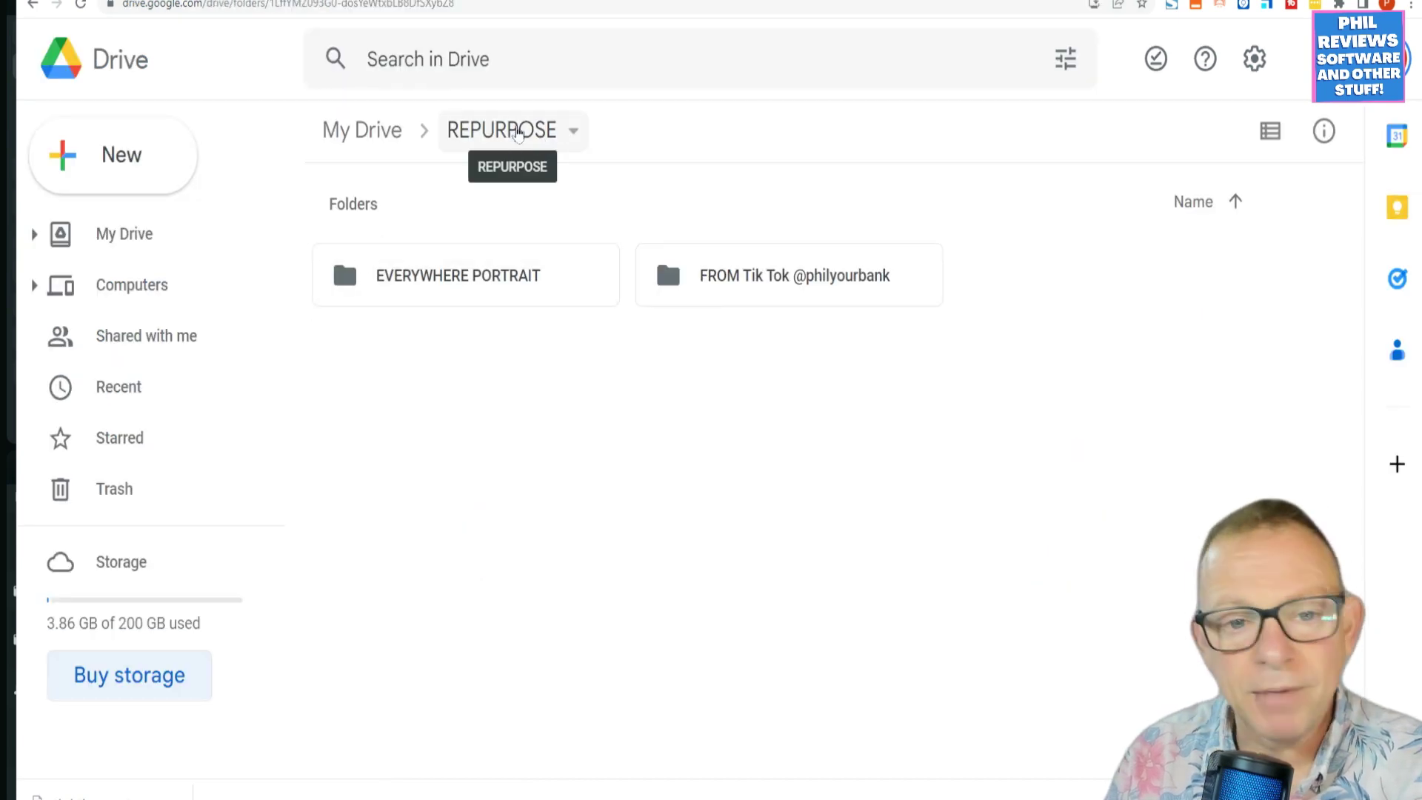
# Open the EVERYWHERE PORTRAIT folder inside the REPURPOSE folder in Google Drive
pyautogui.click(444, 276)
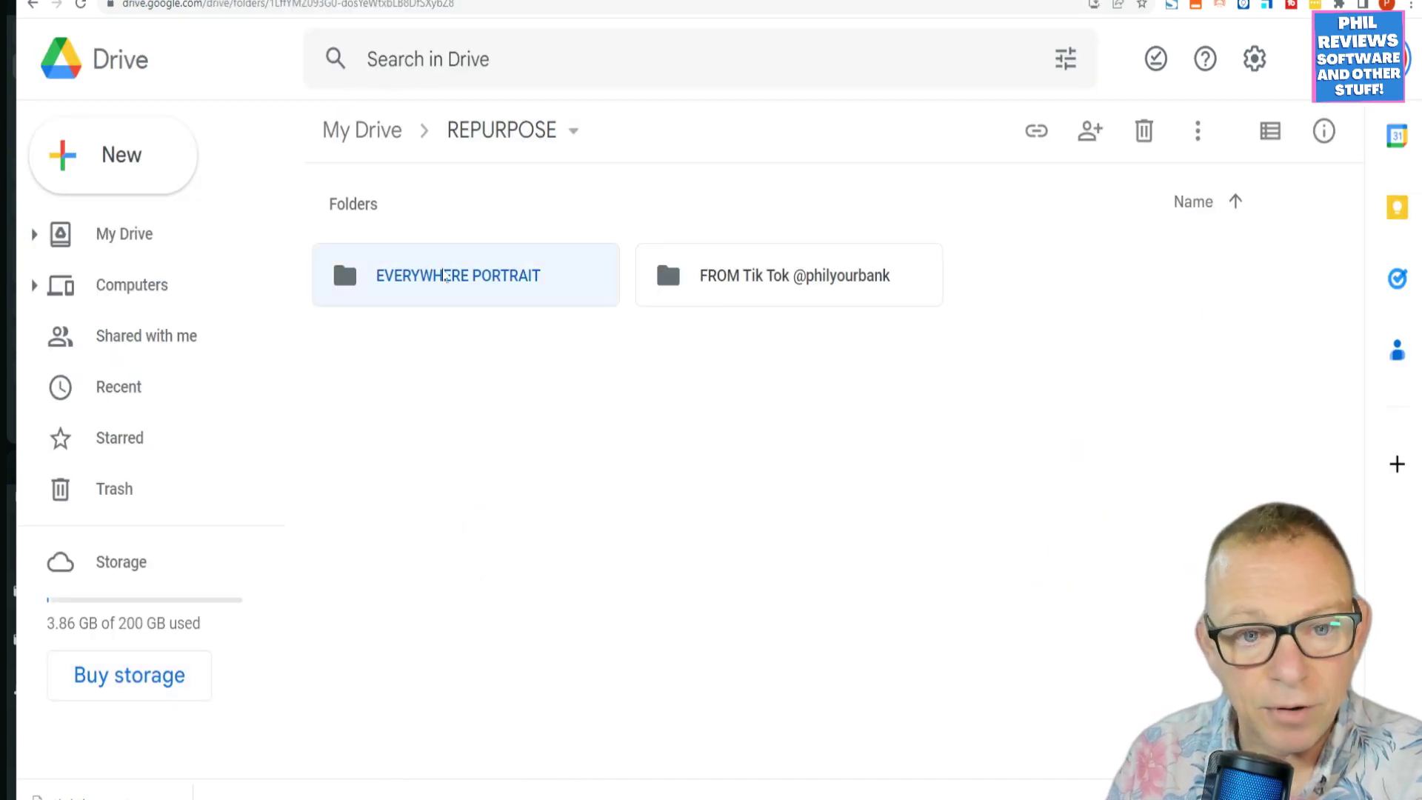
pyautogui.doubleClick(445, 276)
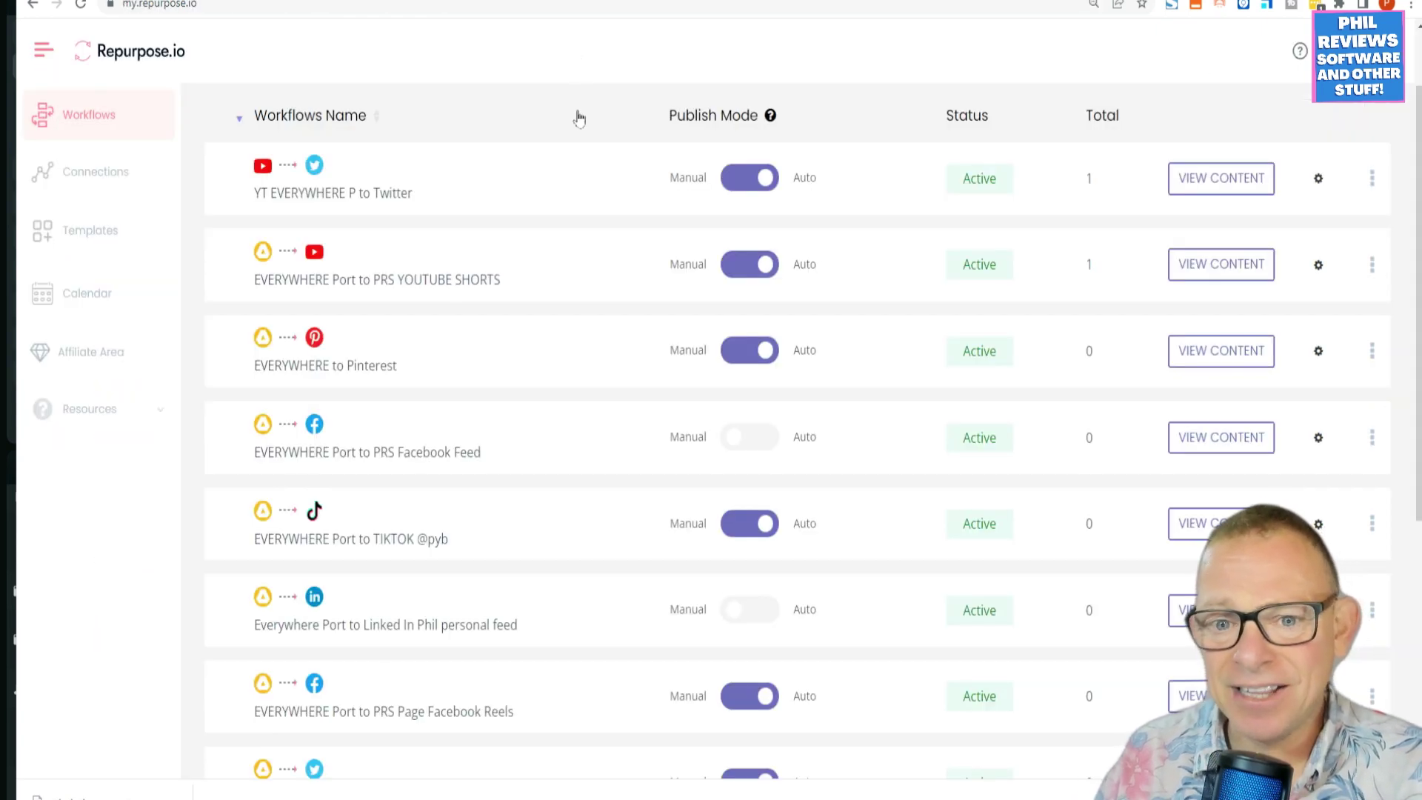
# Switch to Repurpose.io and examine the EVERYWHERE workflows, comparing their destination platforms and manual or automatic publish modes
pyautogui.scroll(-2, 606, 430)
pyautogui.scroll(1, 611, 415)
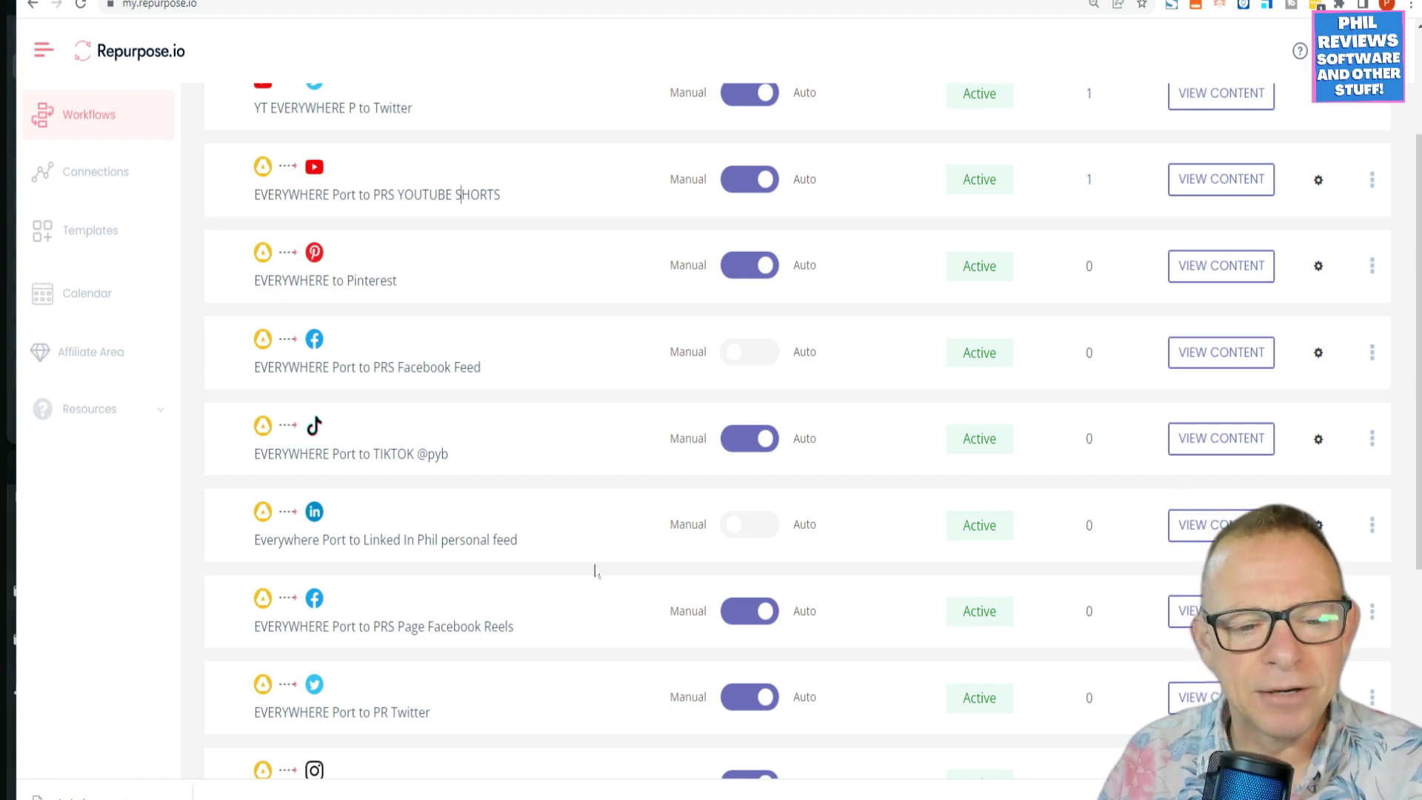
pyautogui.scroll(1, 594, 570)
pyautogui.scroll(-2, 590, 587)
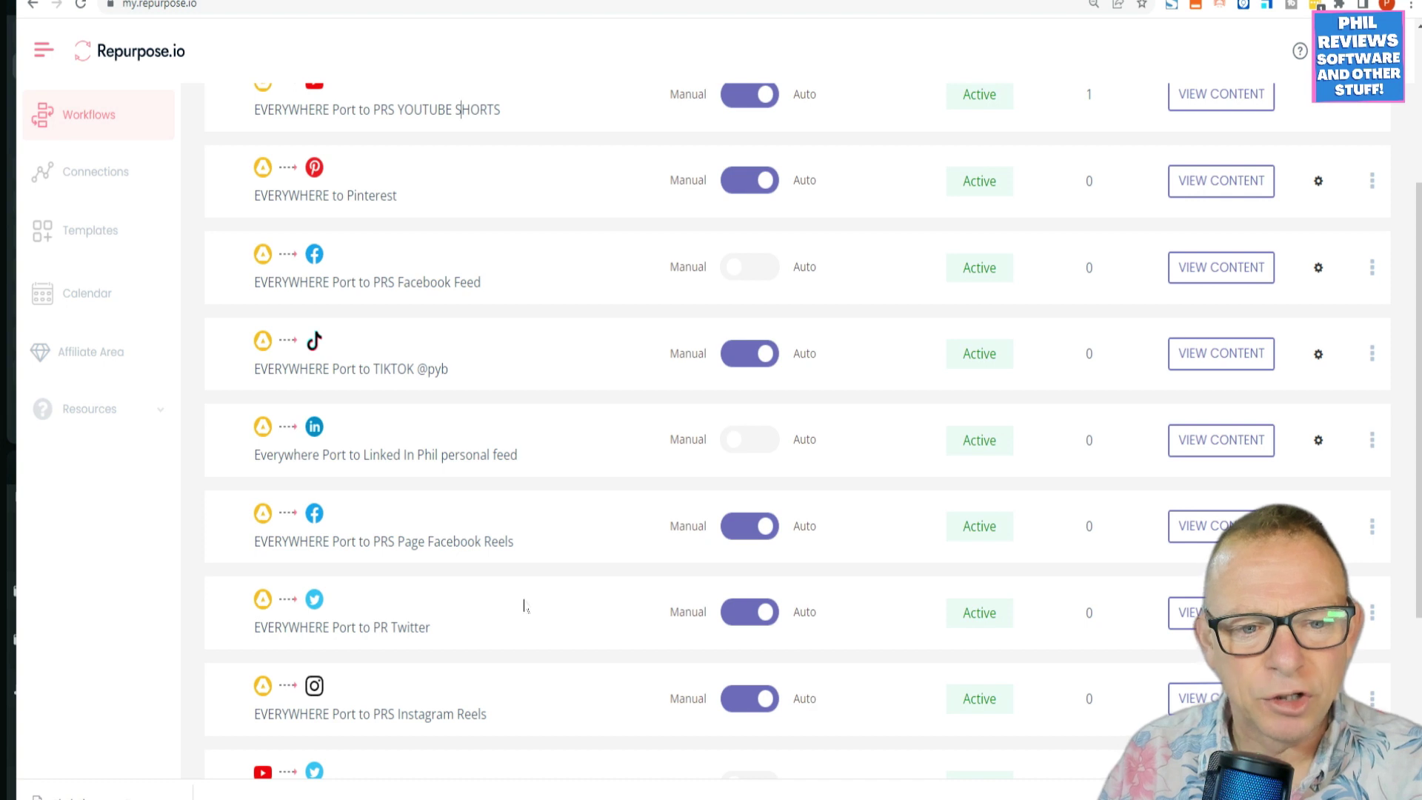
pyautogui.scroll(1, 524, 607)
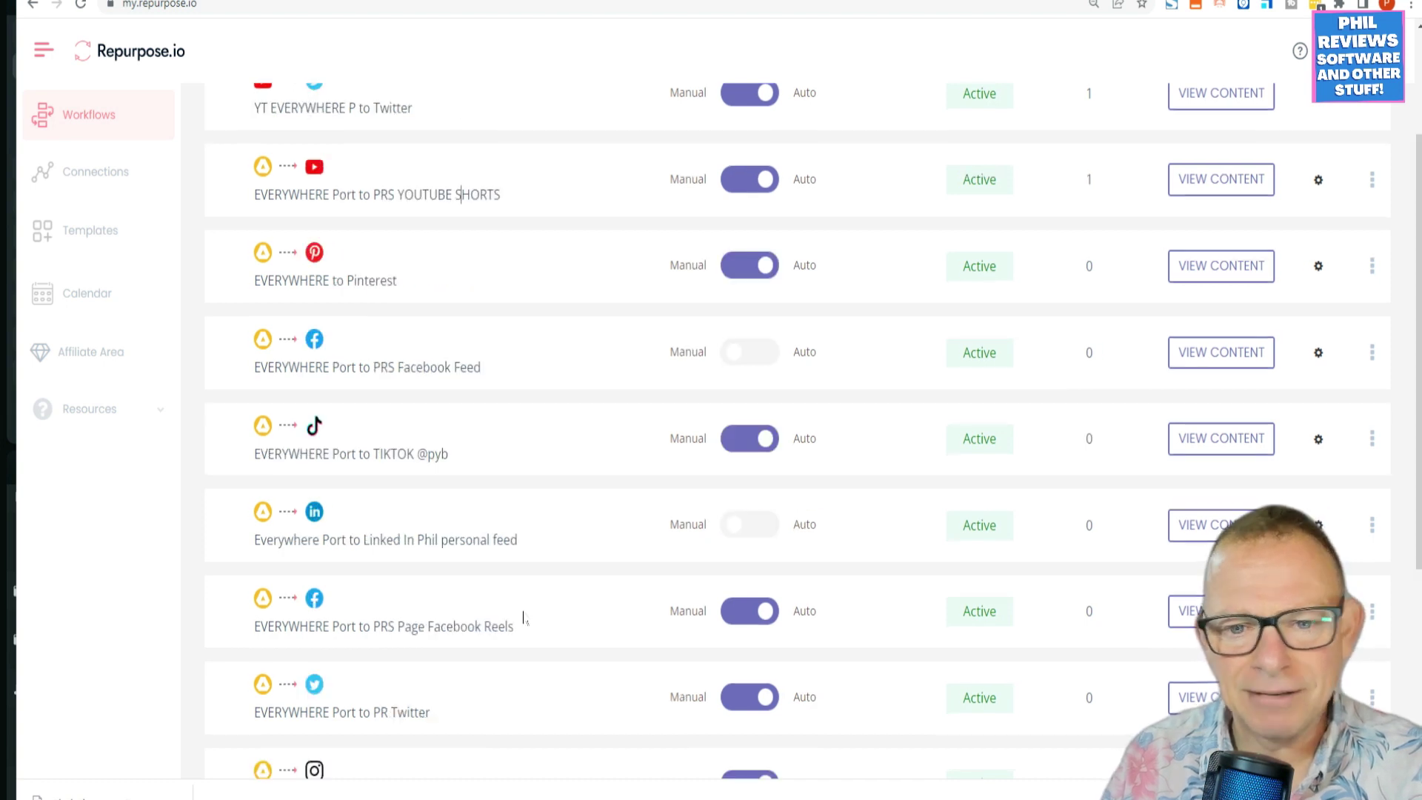
pyautogui.scroll(2, 523, 621)
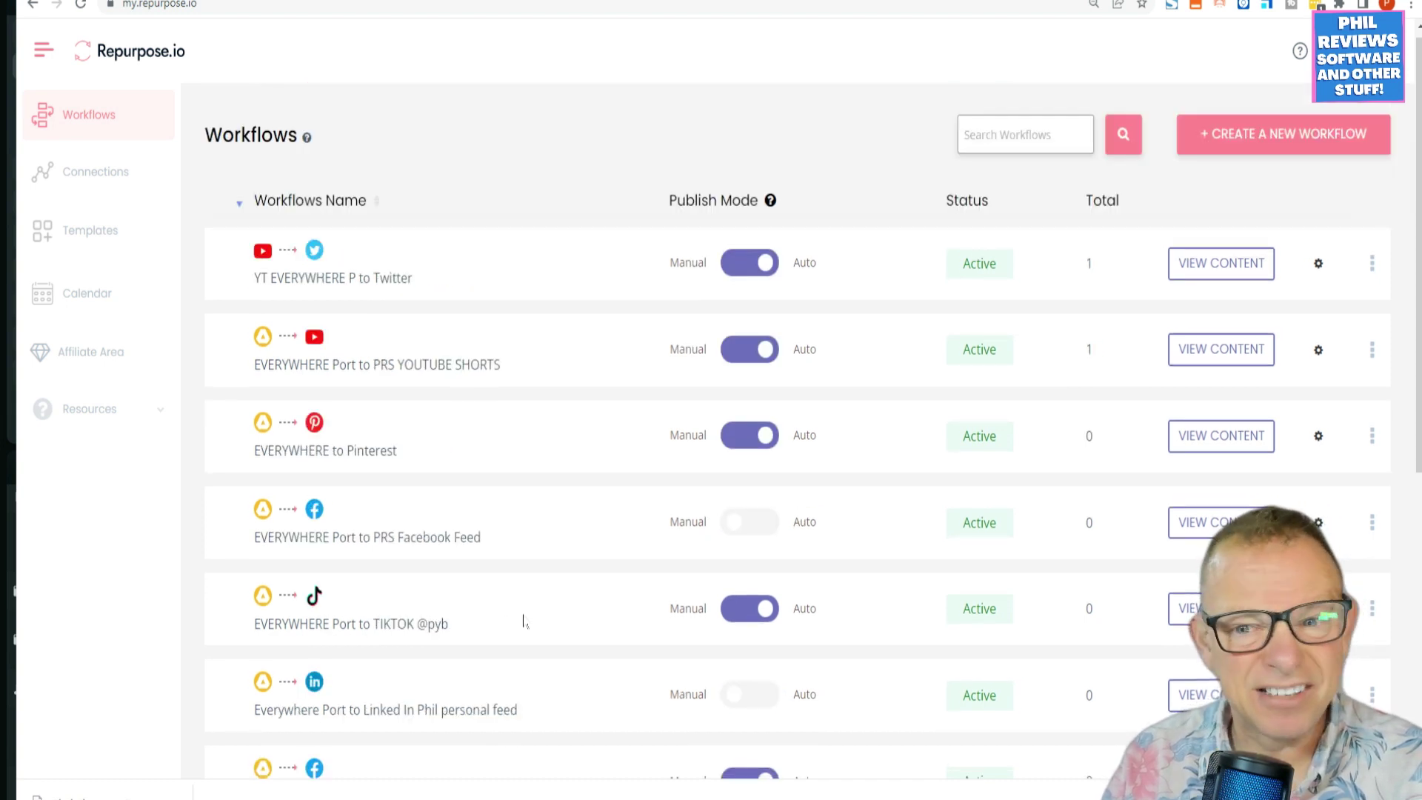
pyautogui.scroll(-1, 524, 621)
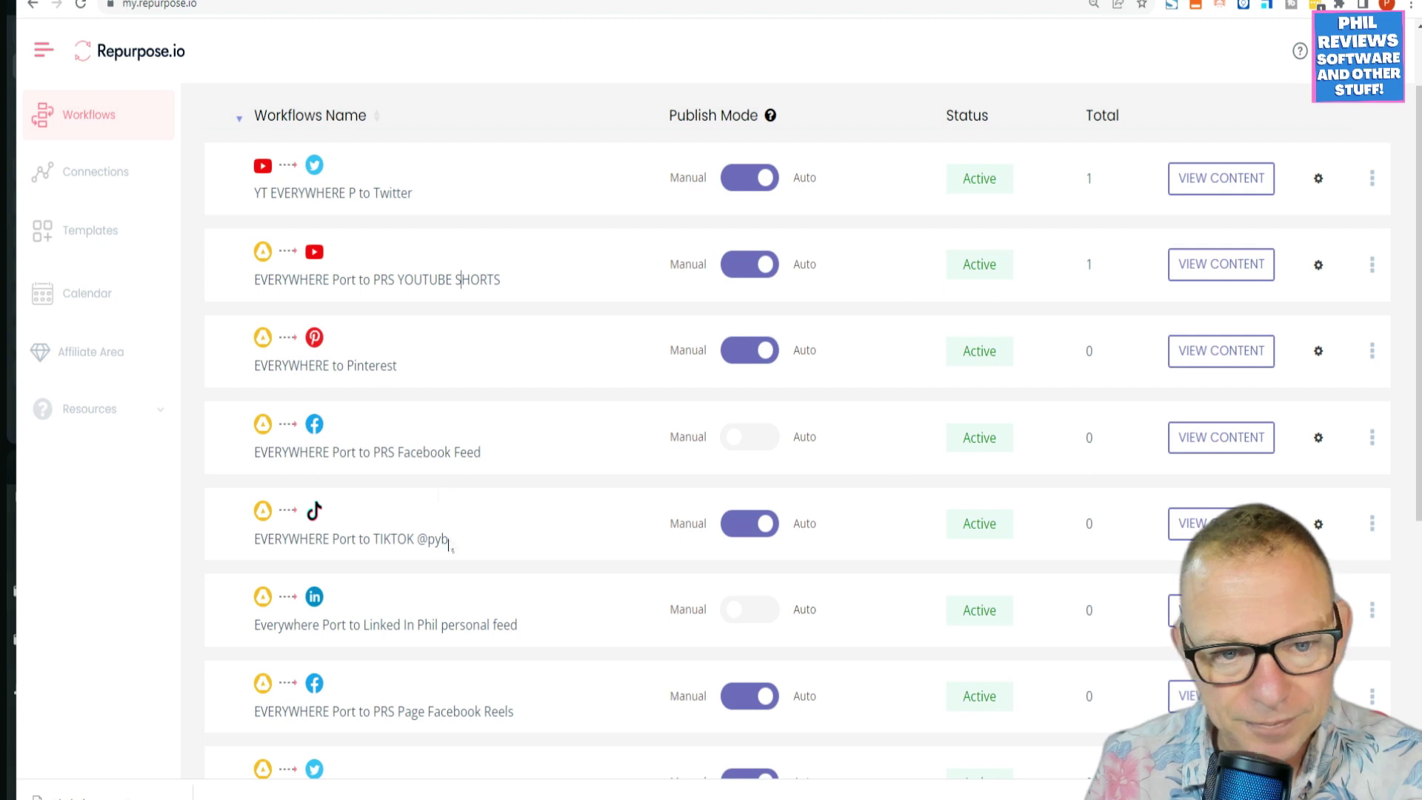
pyautogui.scroll(-2, 582, 564)
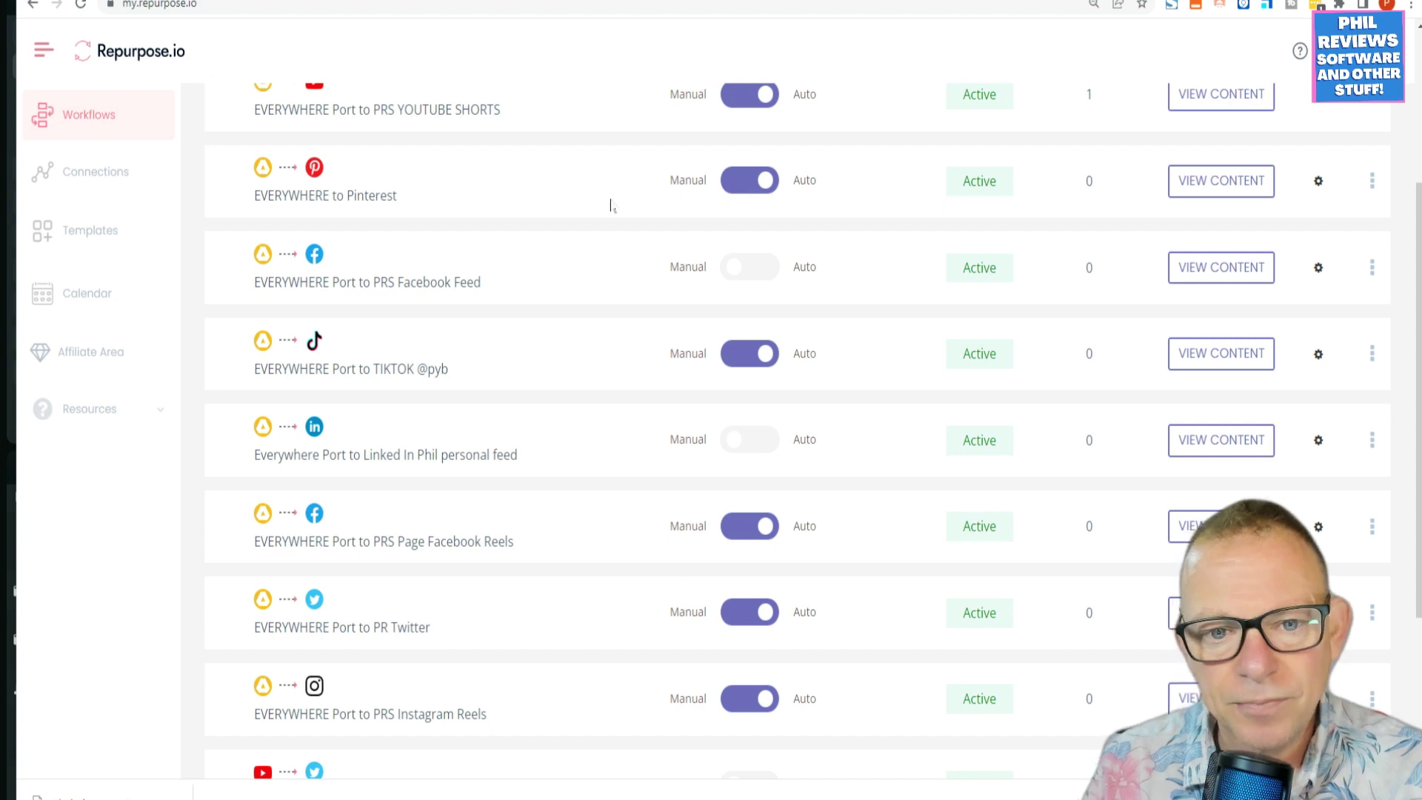
pyautogui.scroll(1, 576, 313)
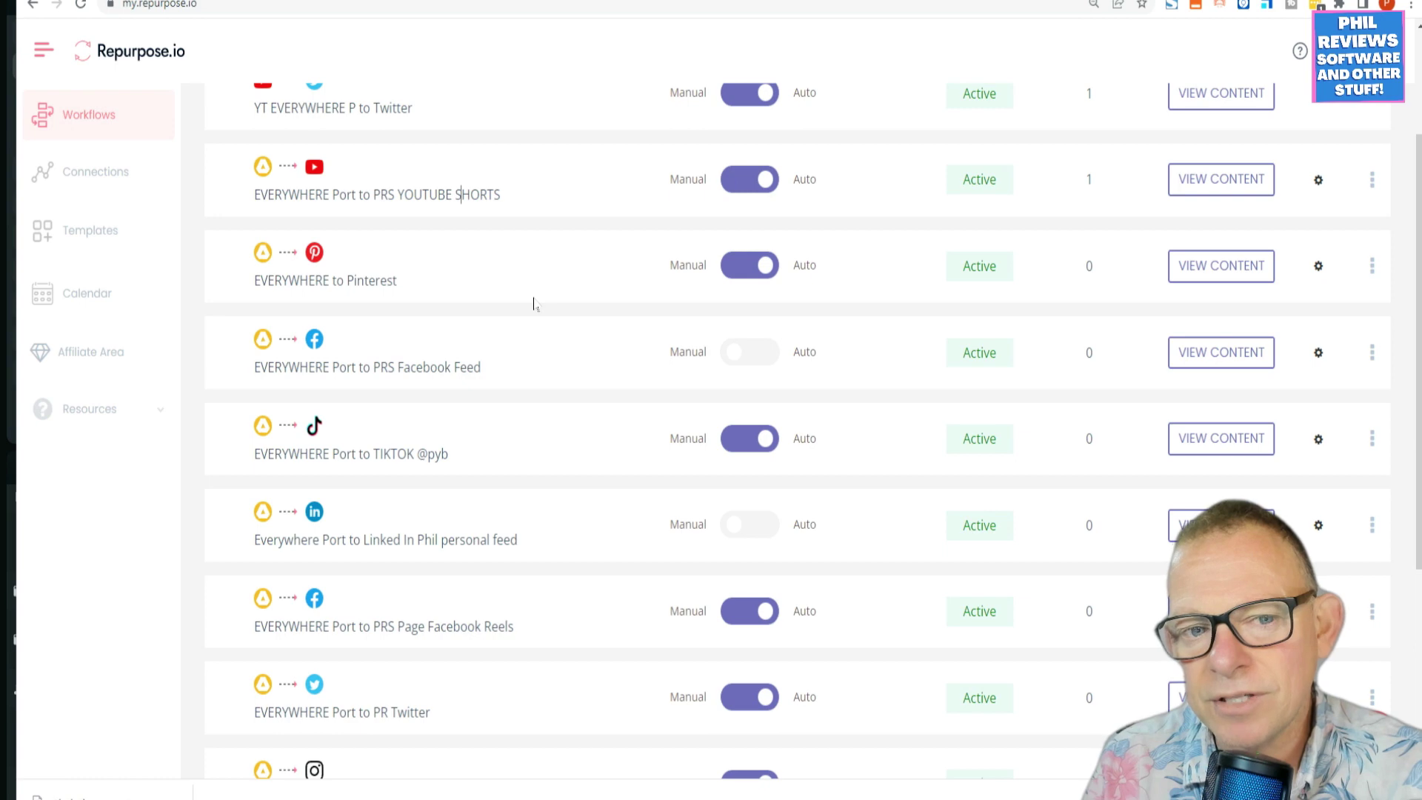
pyautogui.scroll(2, 533, 303)
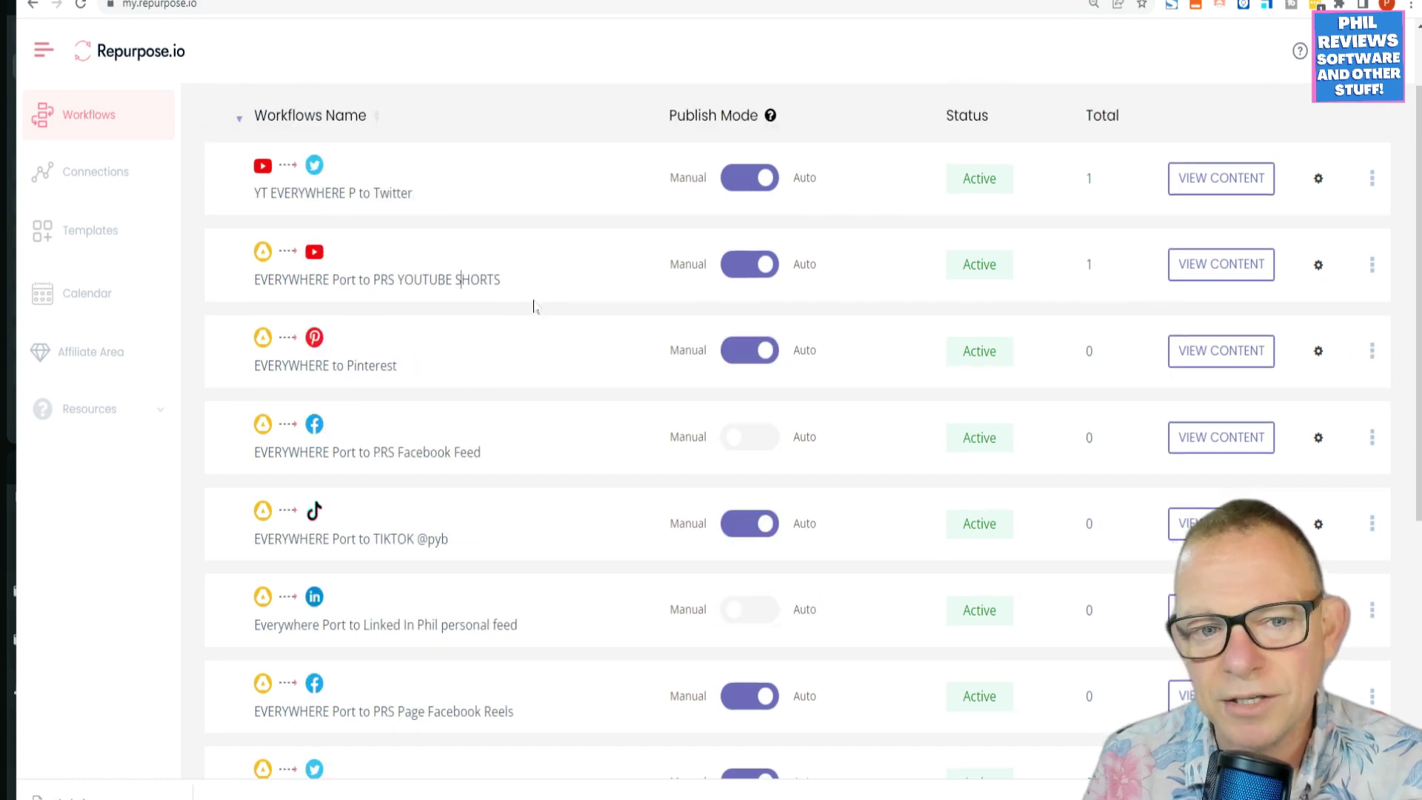
pyautogui.scroll(-2, 564, 420)
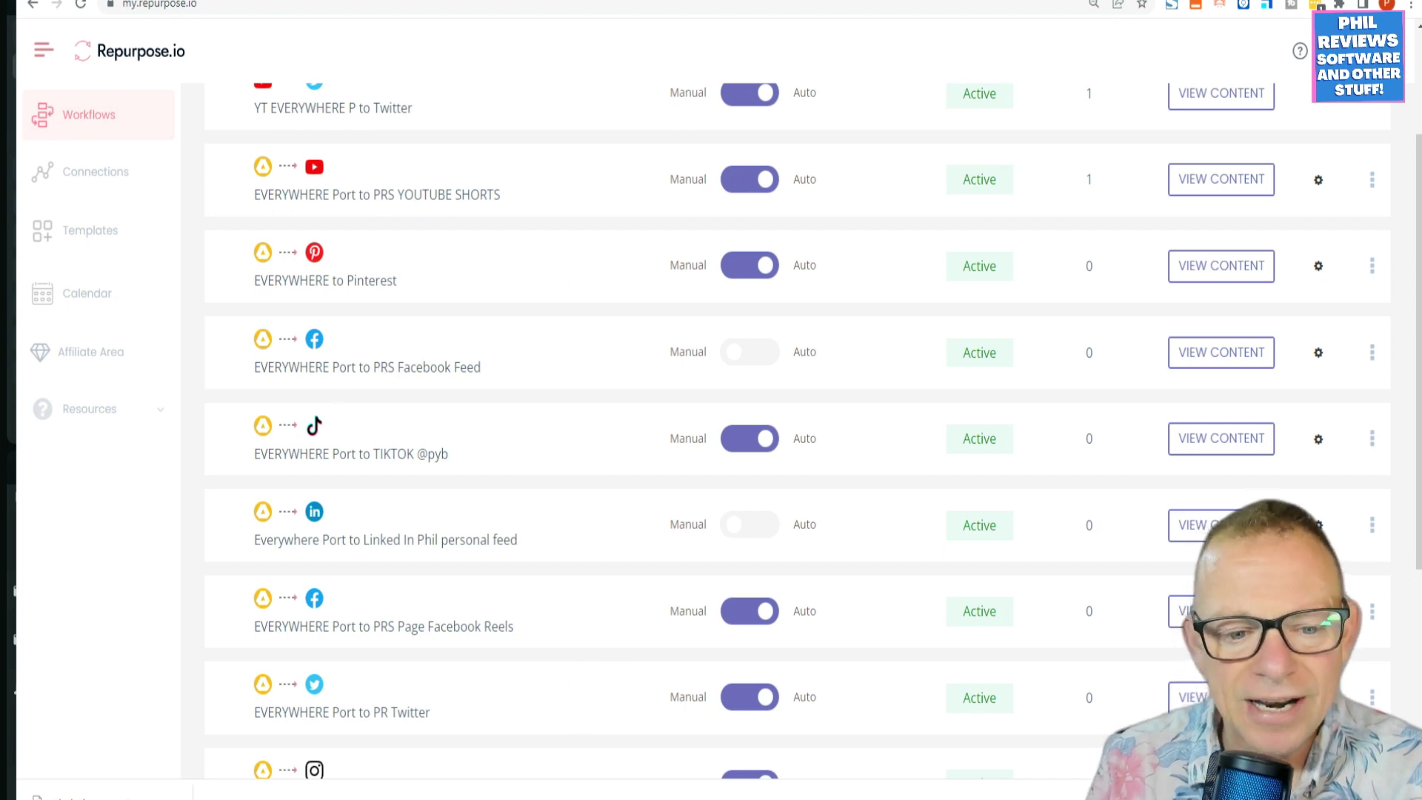
pyautogui.moveTo(326, 796)
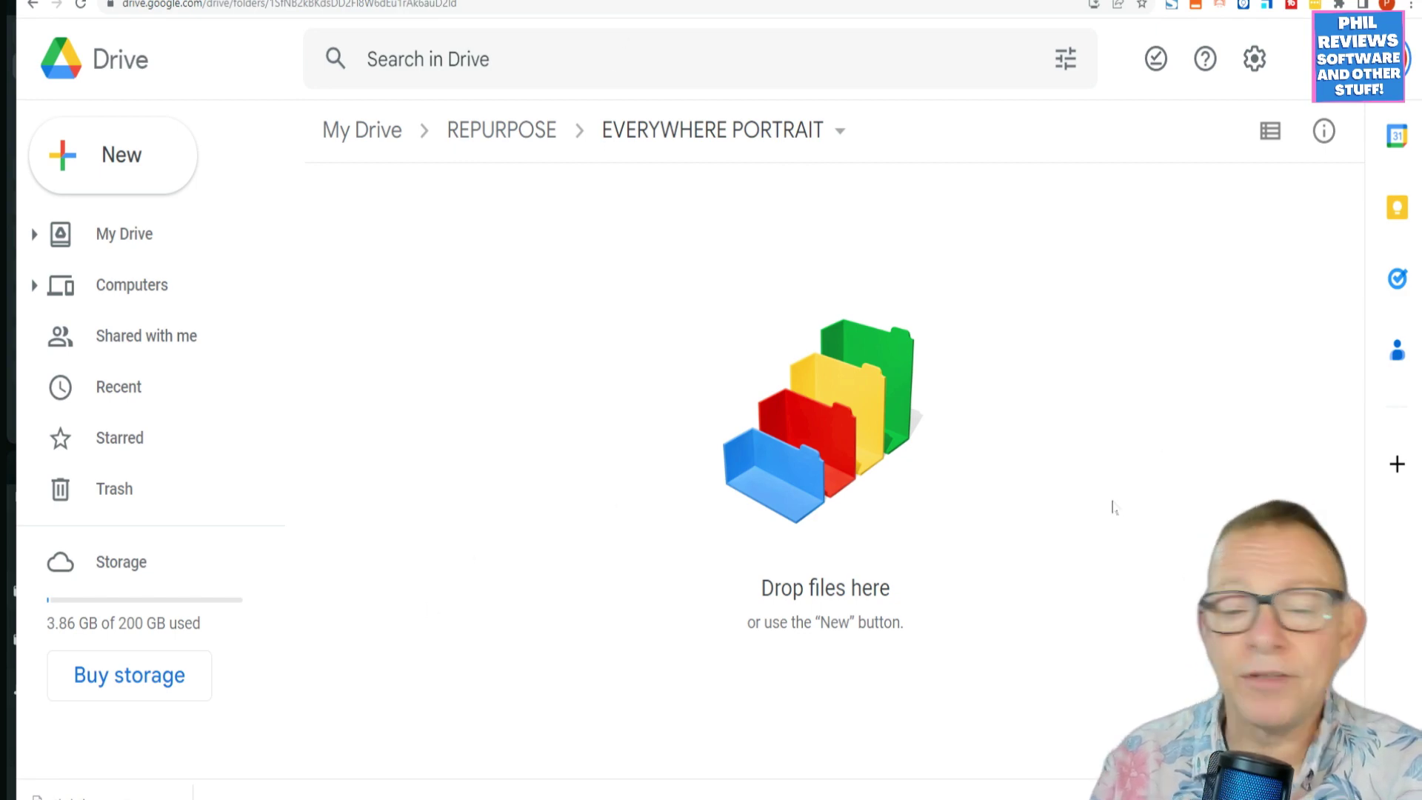
# Return from the Google Drive folder to Repurpose.io and review the complete workflow list, including the YouTube playlist and TikTok workflows at its end
pyautogui.hotkey('ctrl', 'Tab')
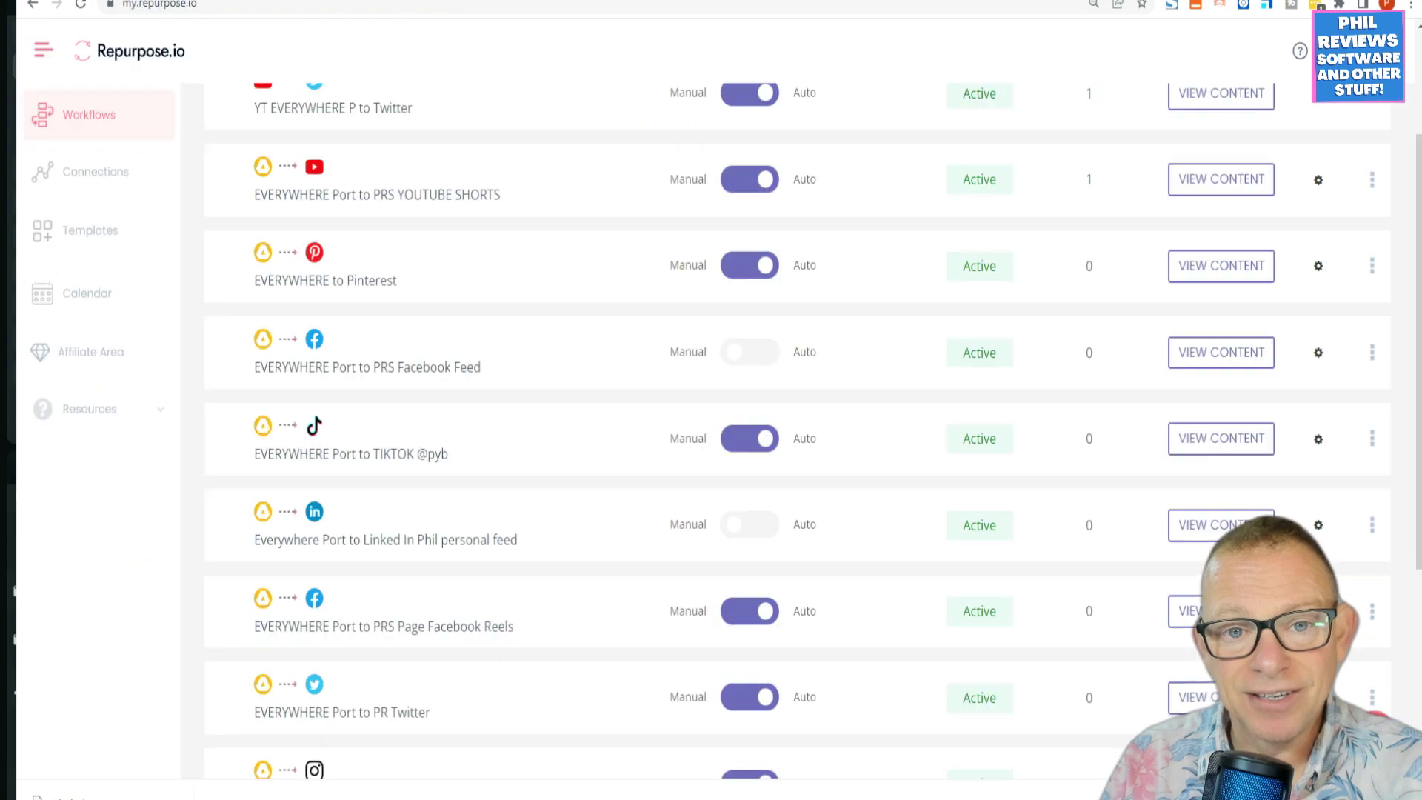
pyautogui.scroll(-3, 546, 530)
pyautogui.scroll(6, 545, 530)
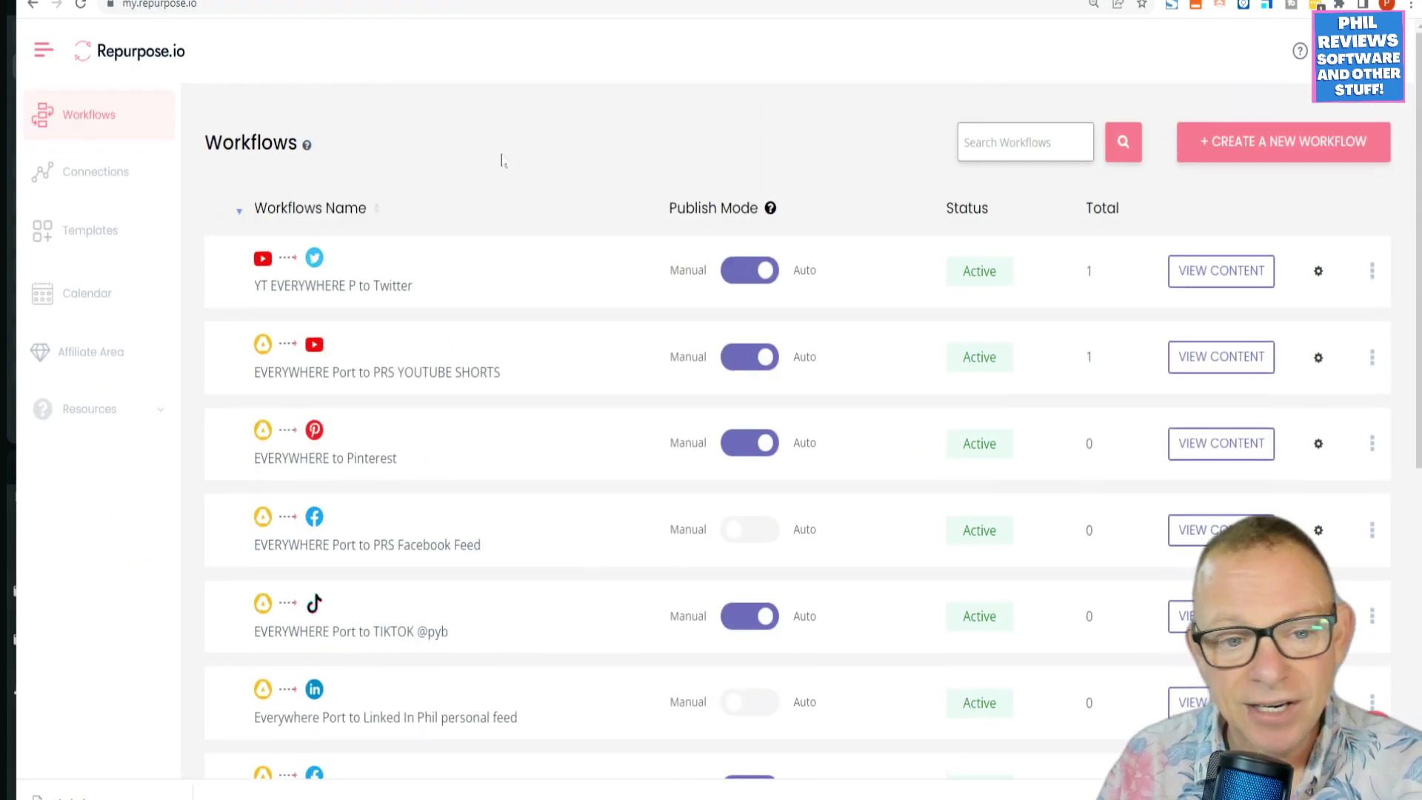
pyautogui.scroll(-1, 508, 196)
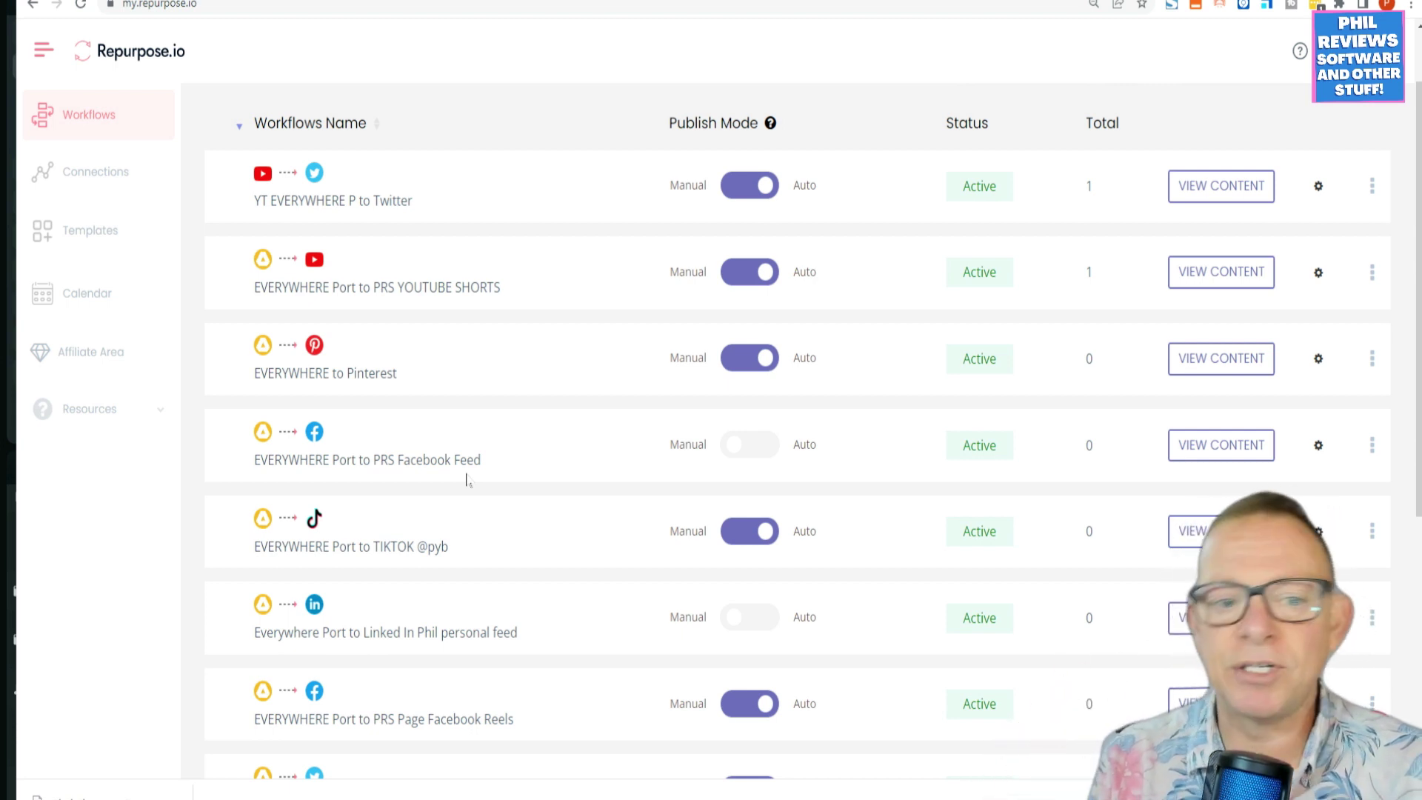
pyautogui.scroll(-5, 467, 479)
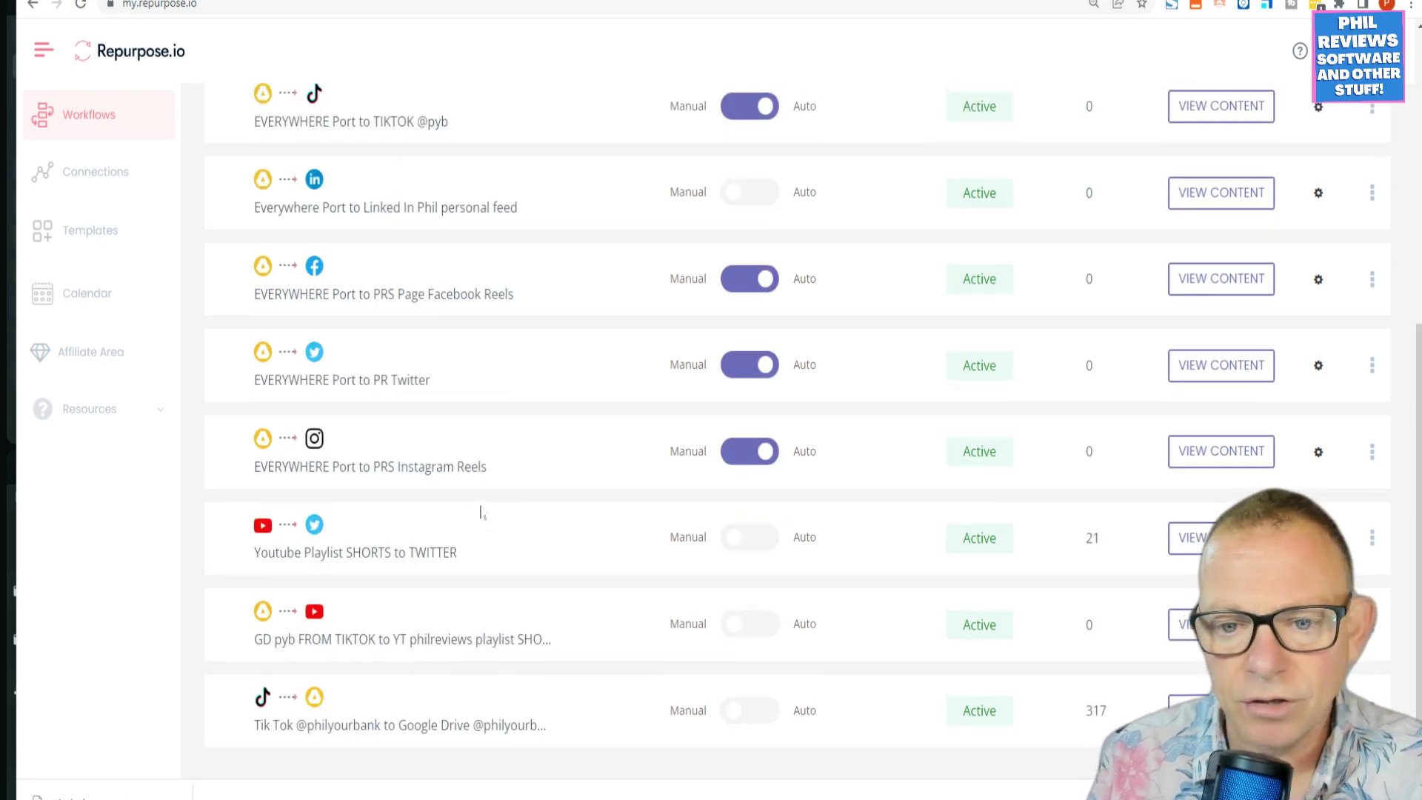
pyautogui.scroll(6, 480, 512)
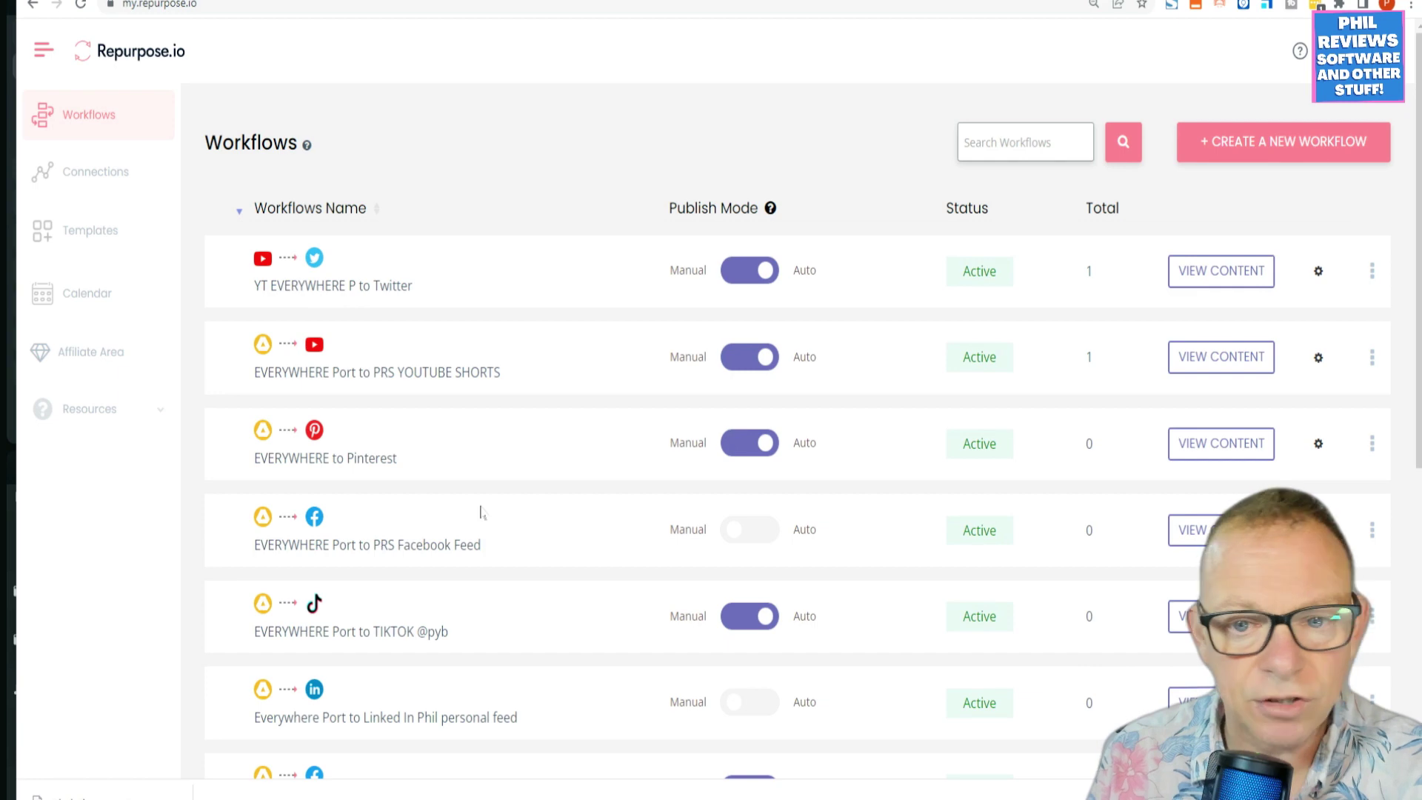
pyautogui.scroll(-2, 480, 512)
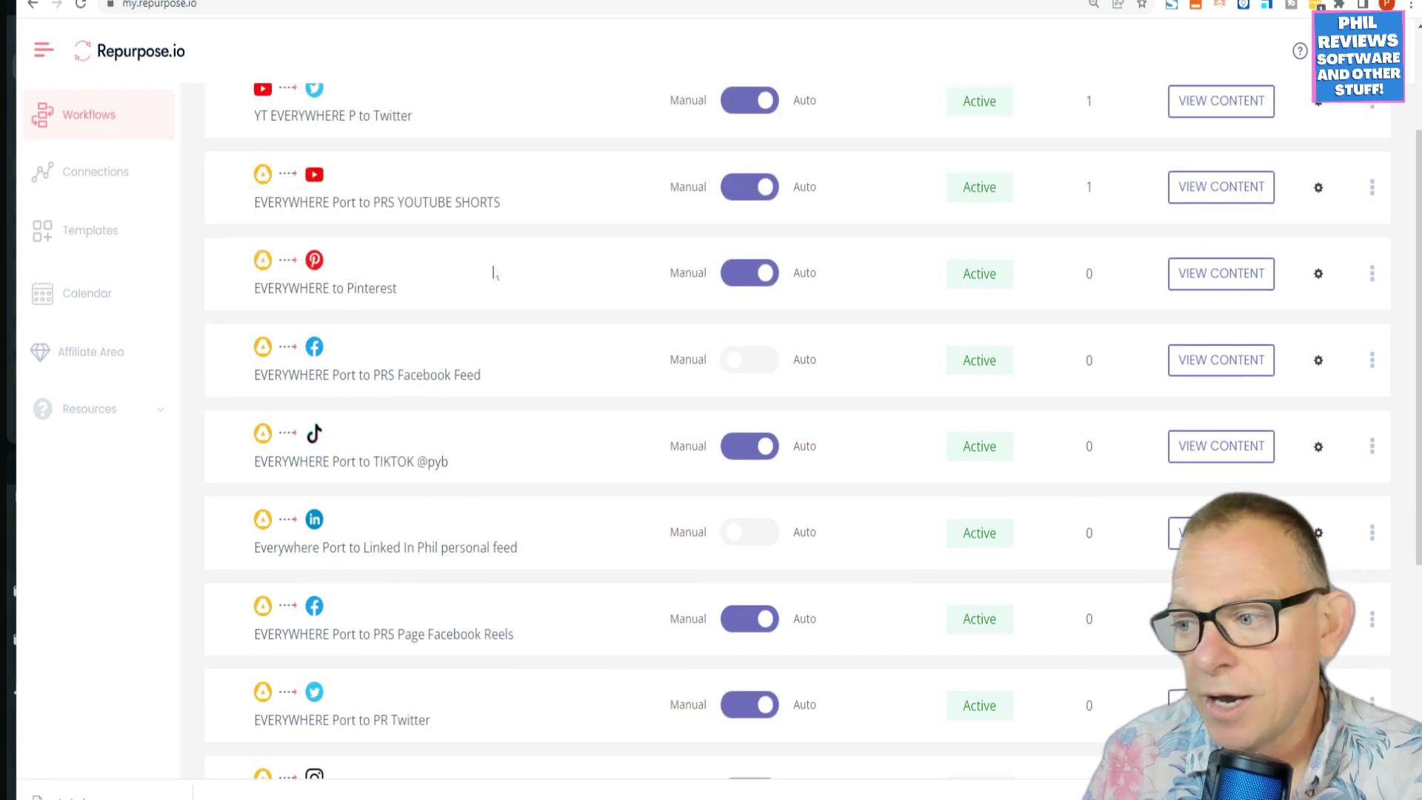
pyautogui.scroll(-3, 495, 276)
pyautogui.scroll(5, 492, 288)
pyautogui.scroll(-4, 511, 345)
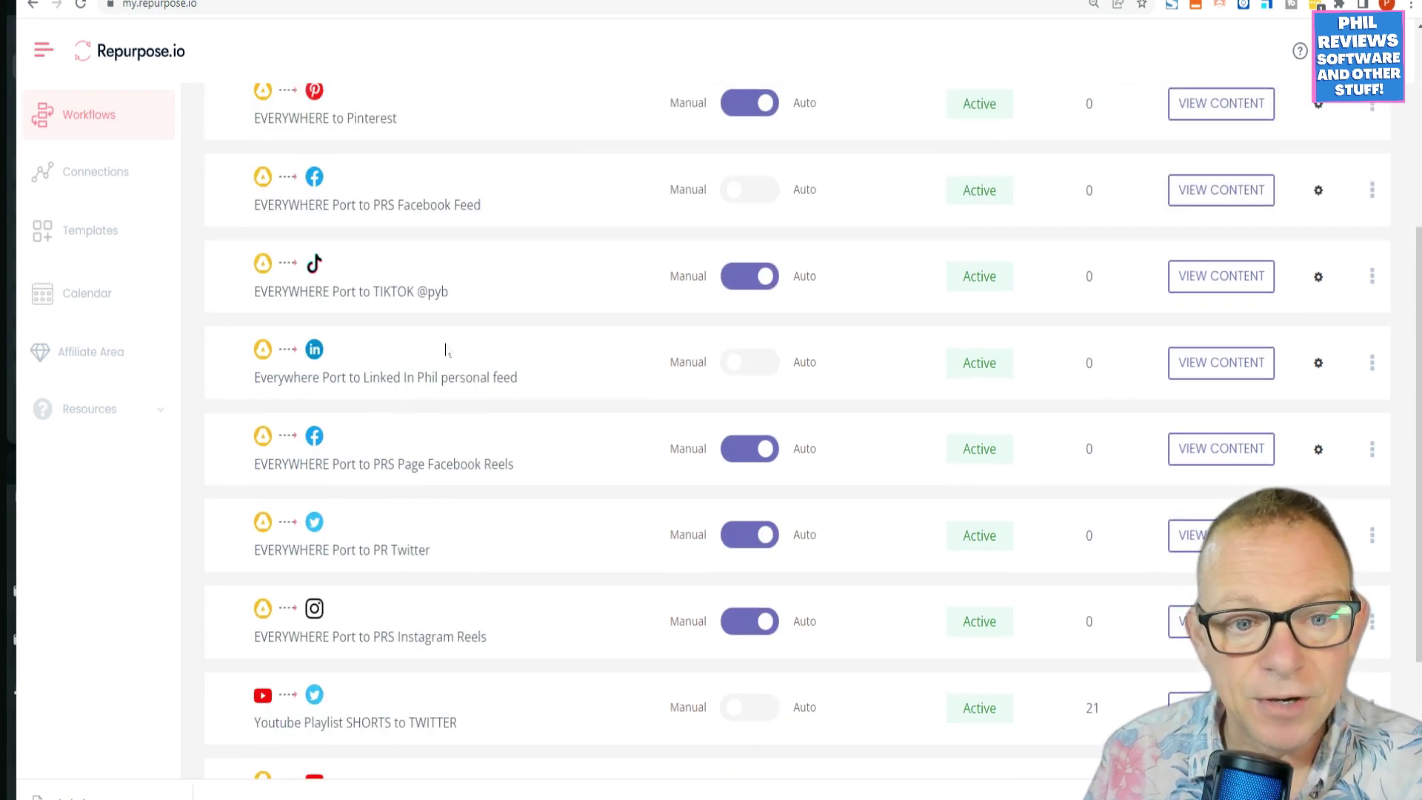
pyautogui.scroll(3, 499, 318)
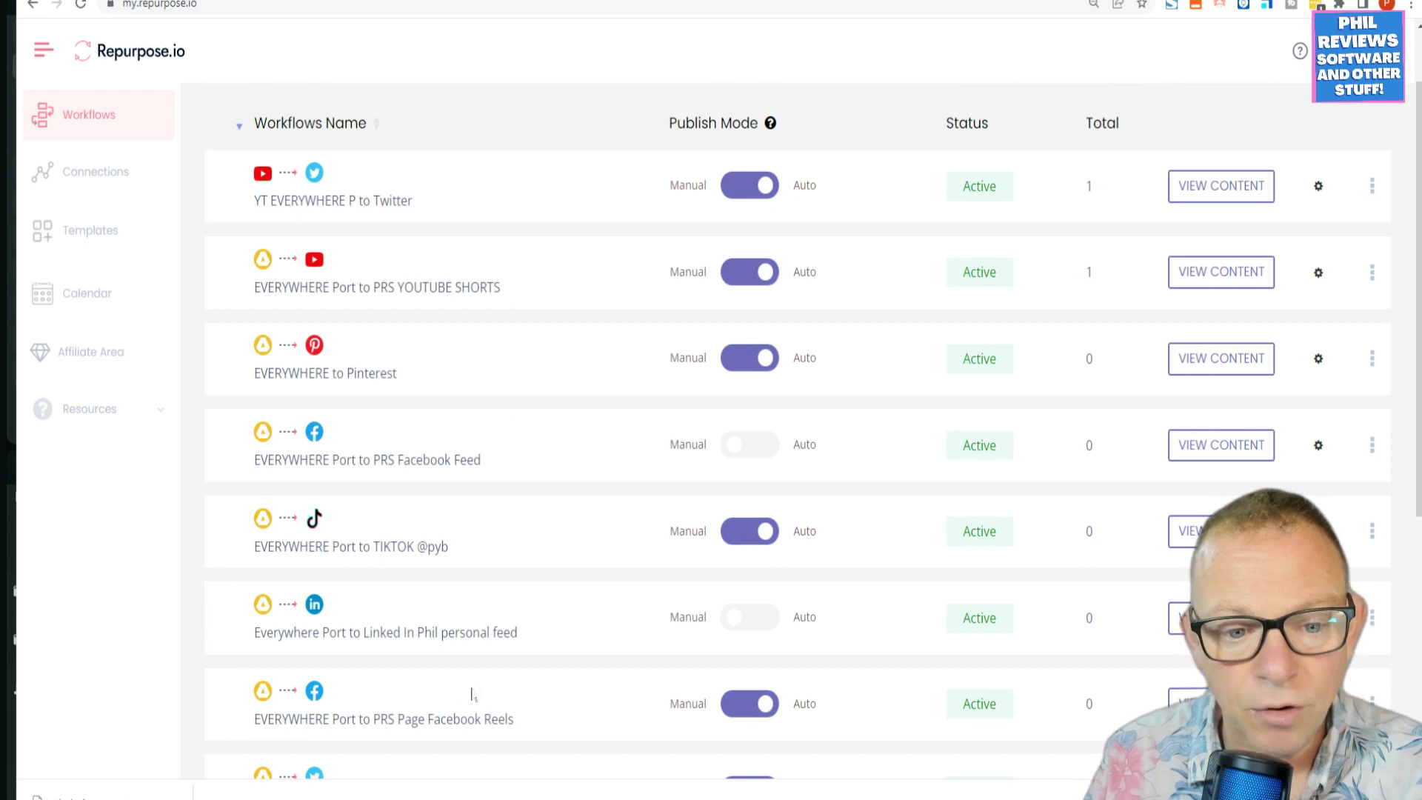
pyautogui.scroll(-3, 474, 688)
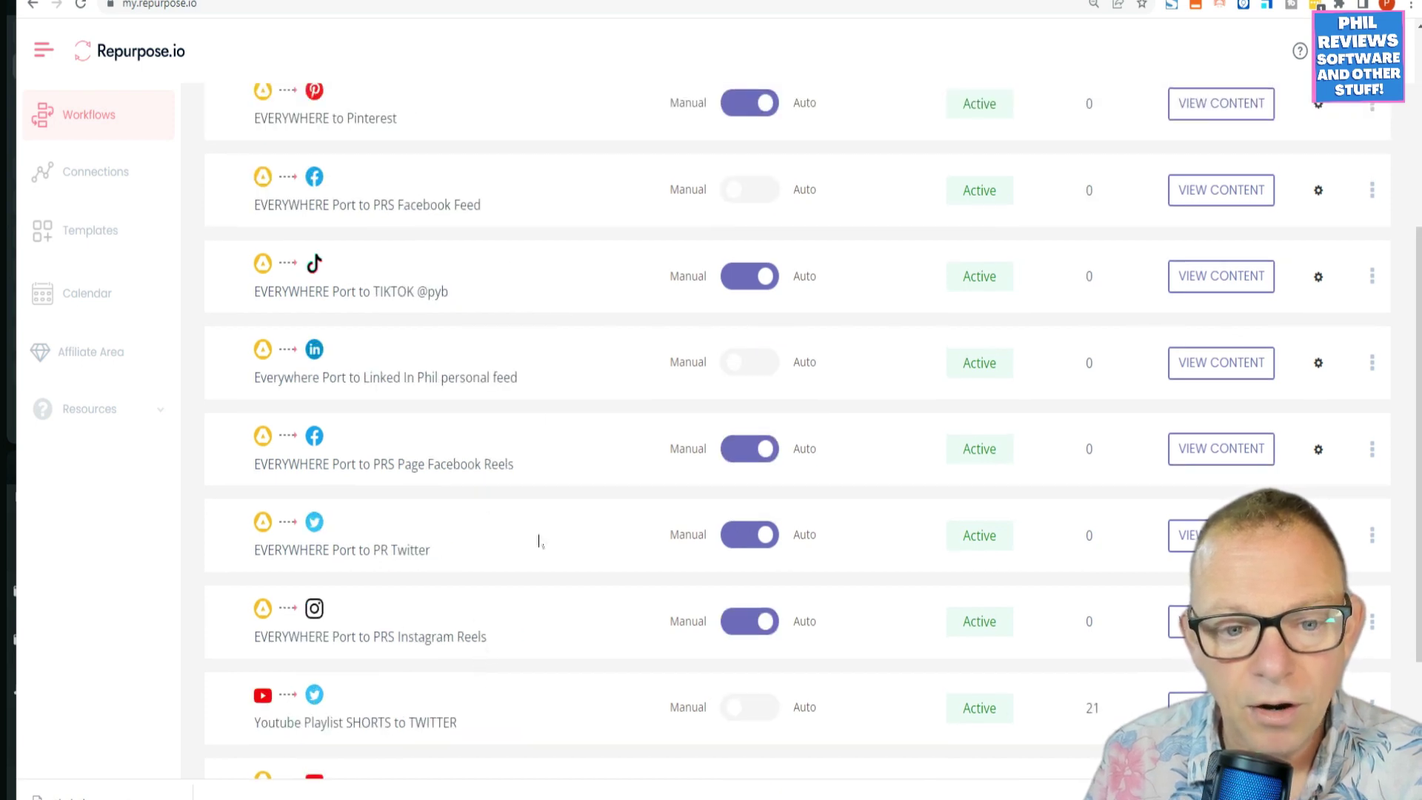
pyautogui.scroll(3, 541, 461)
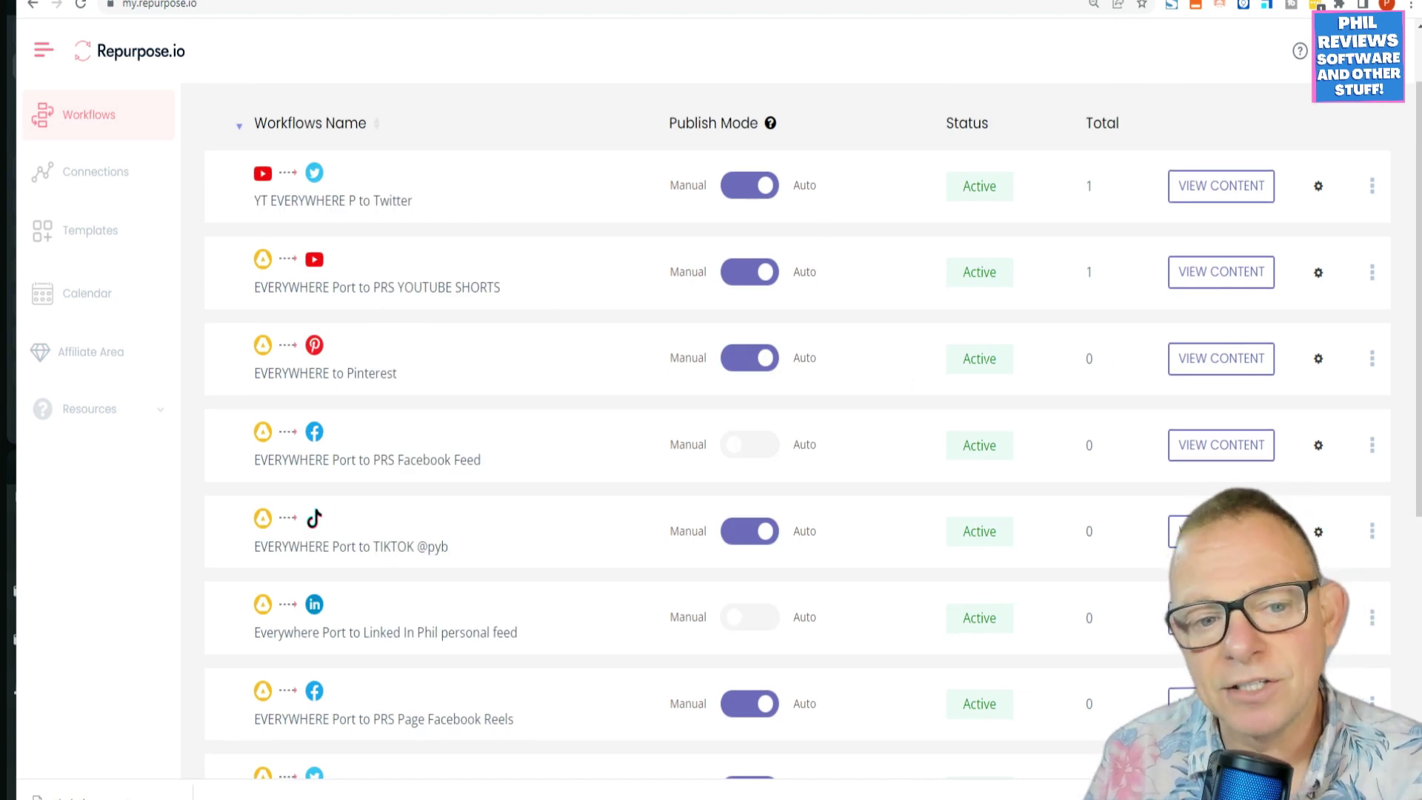
pyautogui.scroll(-1, 518, 508)
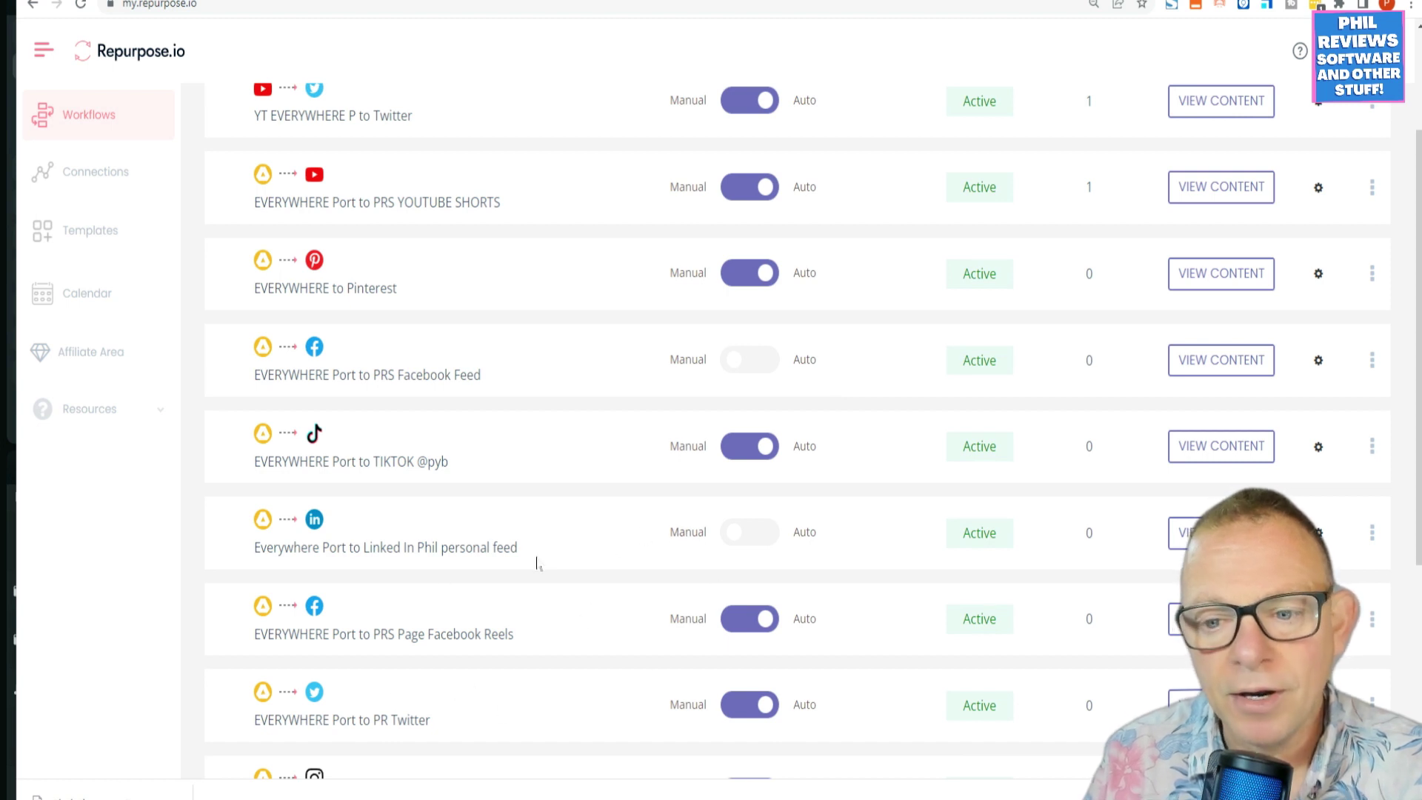
pyautogui.scroll(2, 535, 555)
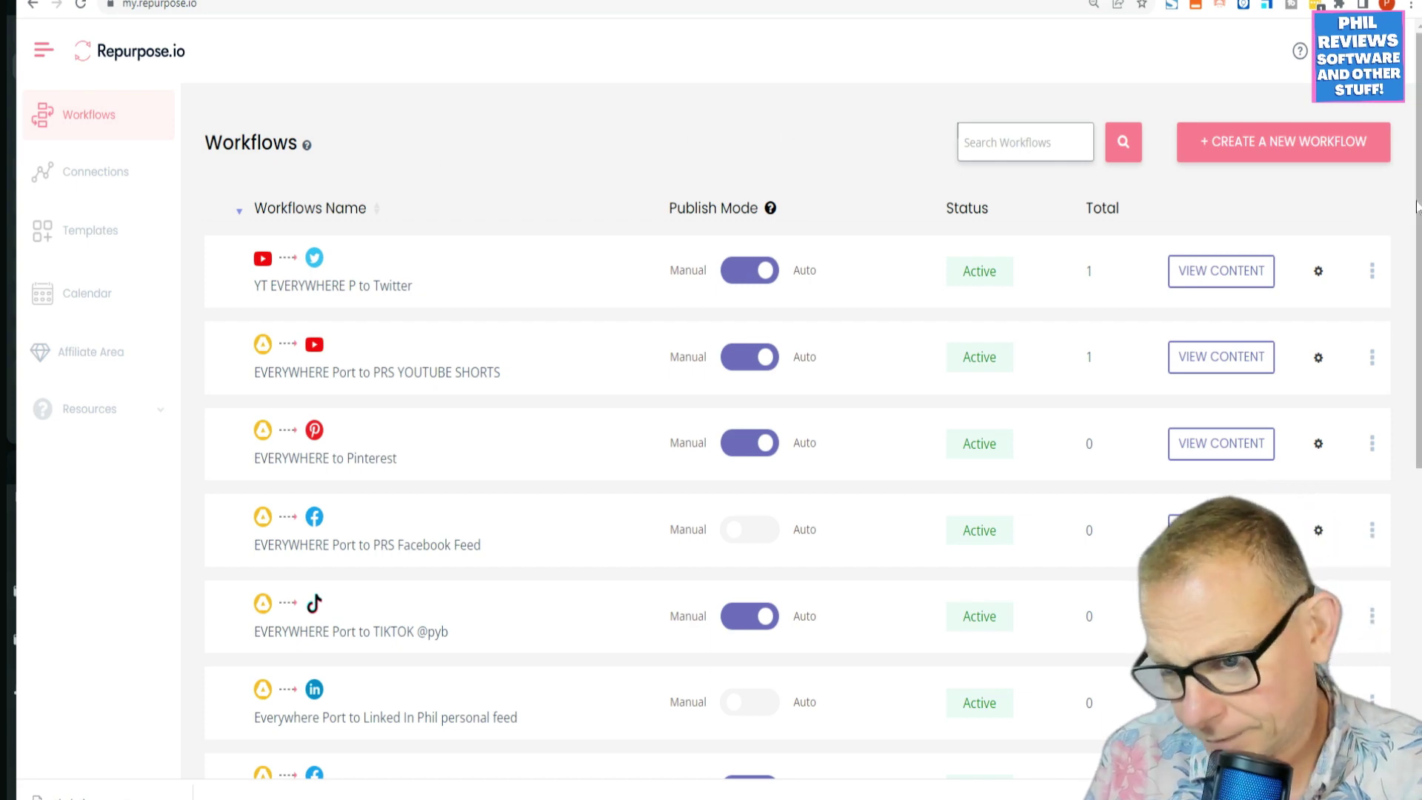
pyautogui.scroll(-6, 711, 444)
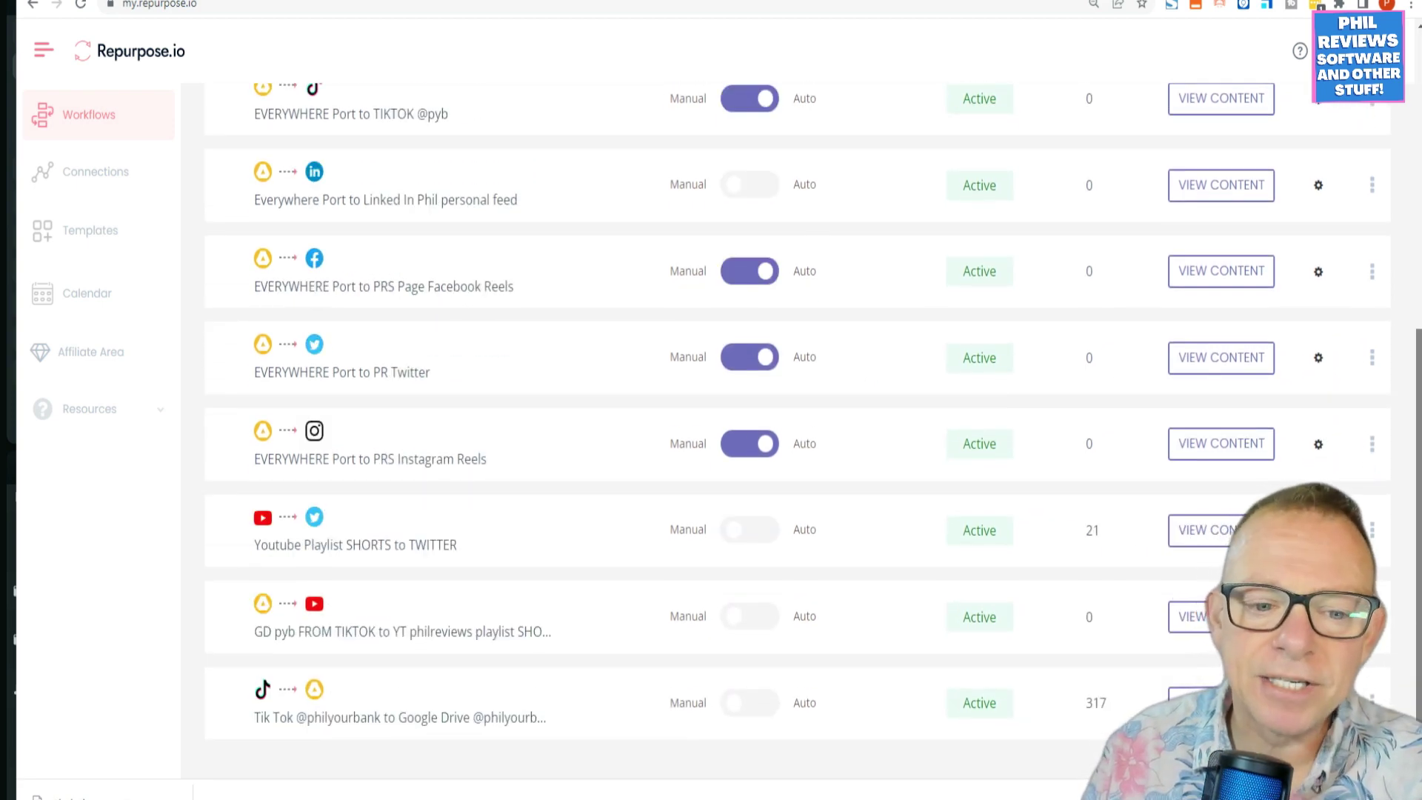
pyautogui.scroll(6, 797, 426)
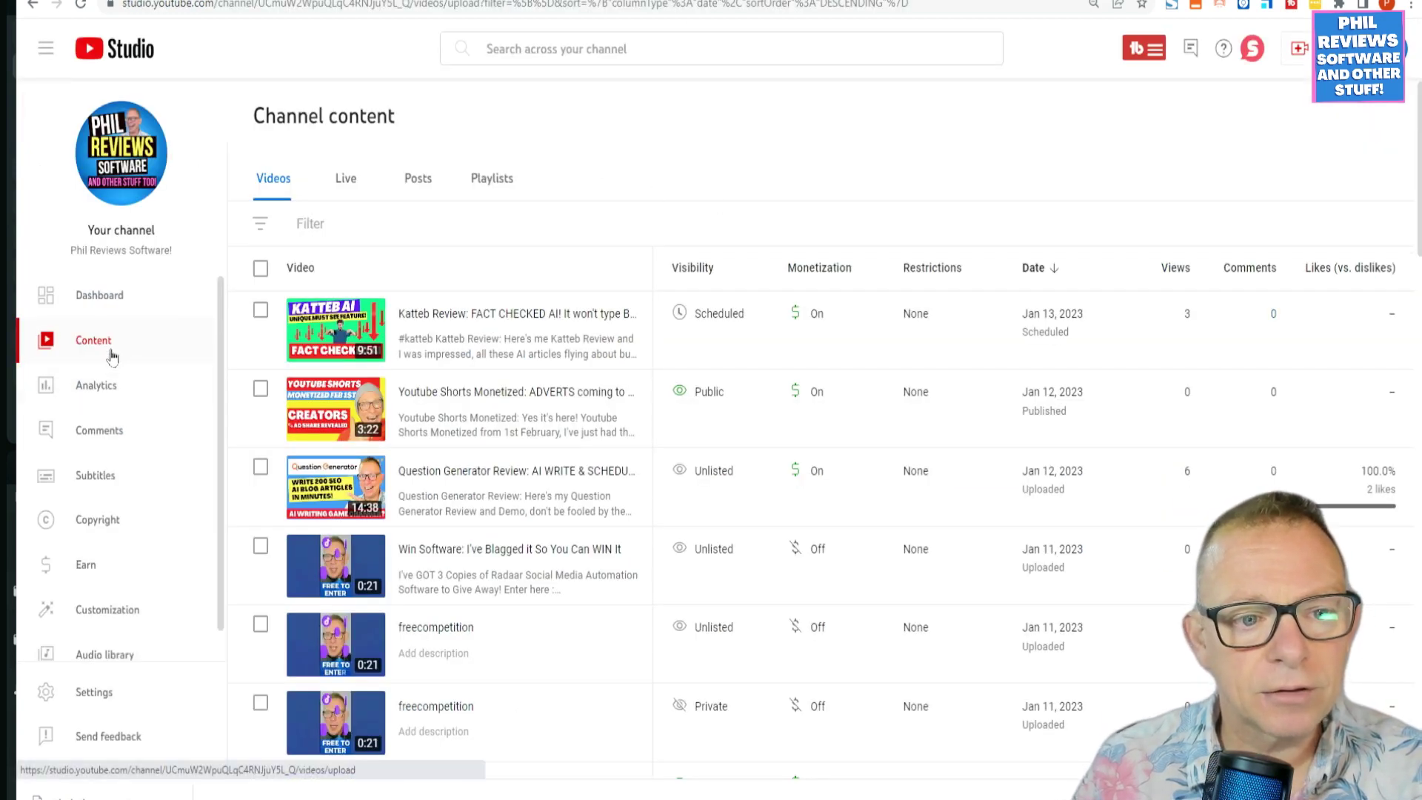
# In YouTube Studio, open the details of the public "Free Competition: I Blagged it You Win IT!" video and review its description, visibility and playlist
pyautogui.click(1405, 48)
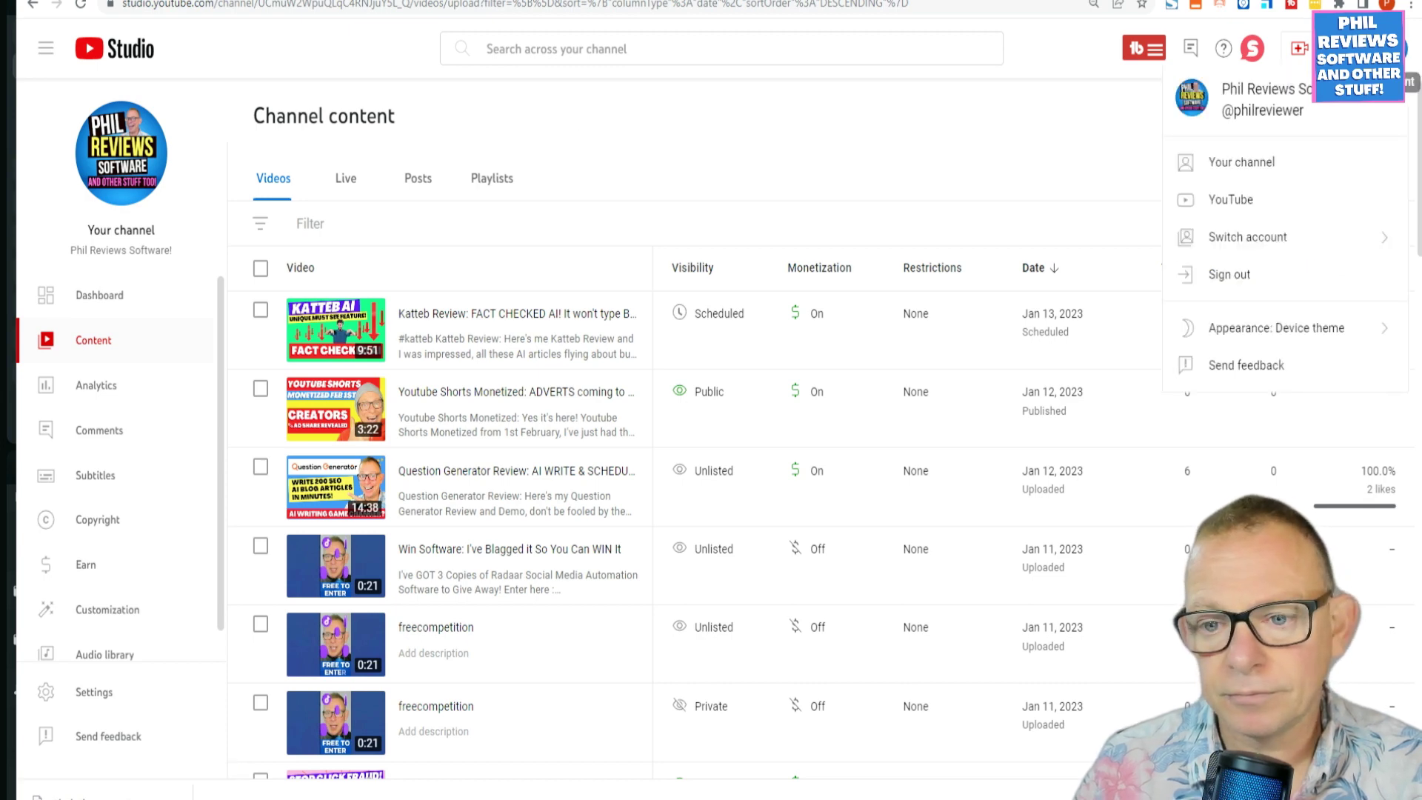
pyautogui.click(1406, 58)
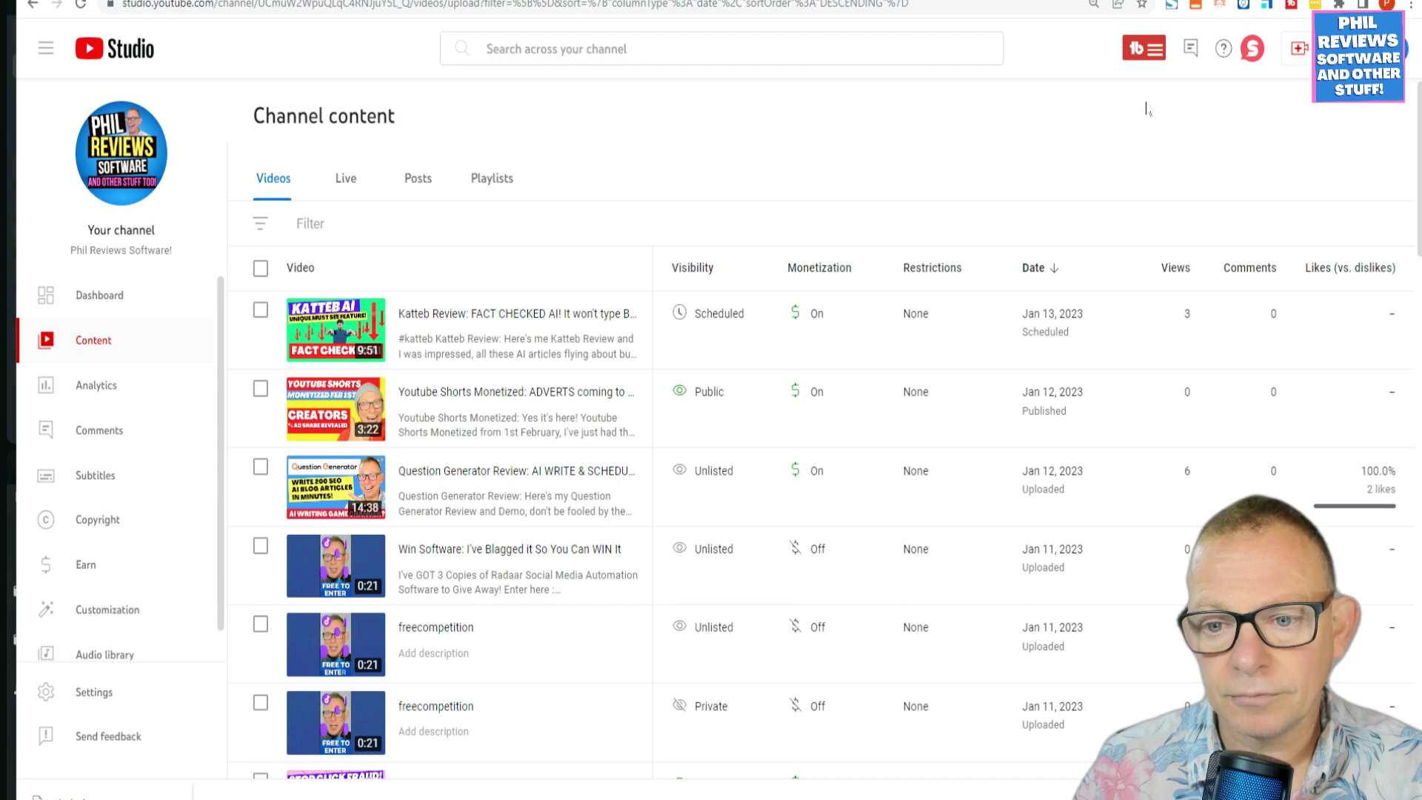
pyautogui.scroll(-3, 1021, 228)
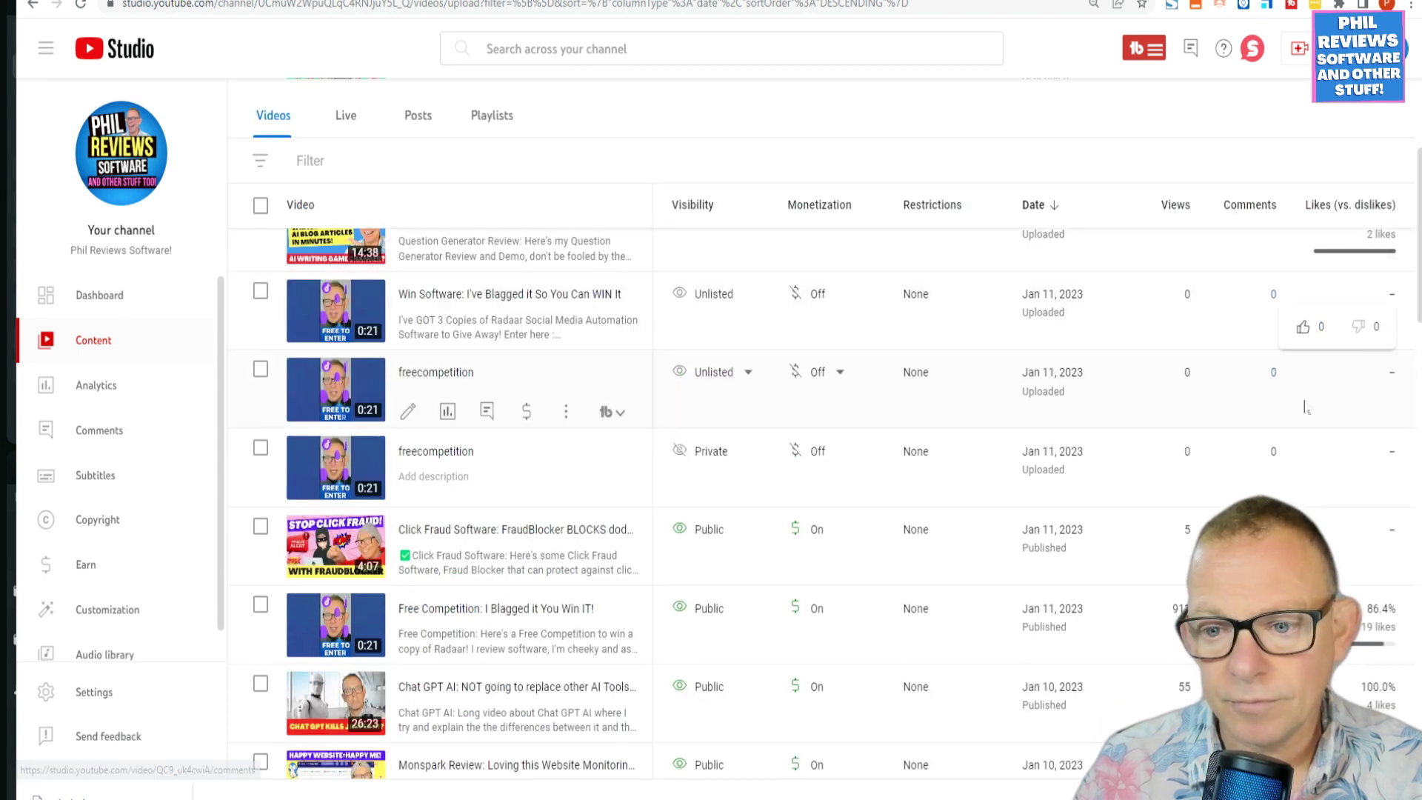
pyautogui.scroll(-4, 1304, 407)
pyautogui.scroll(2, 1301, 406)
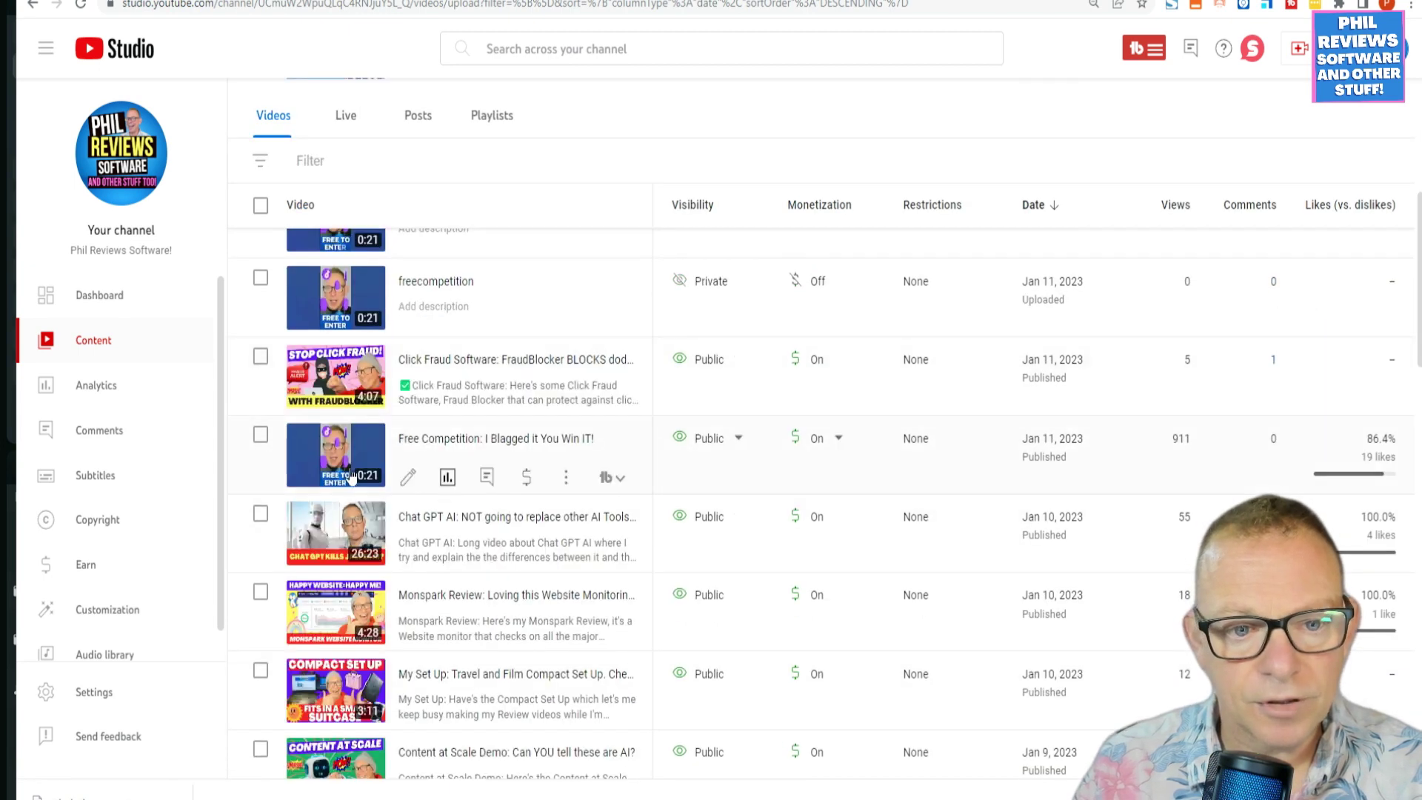
pyautogui.click(447, 447)
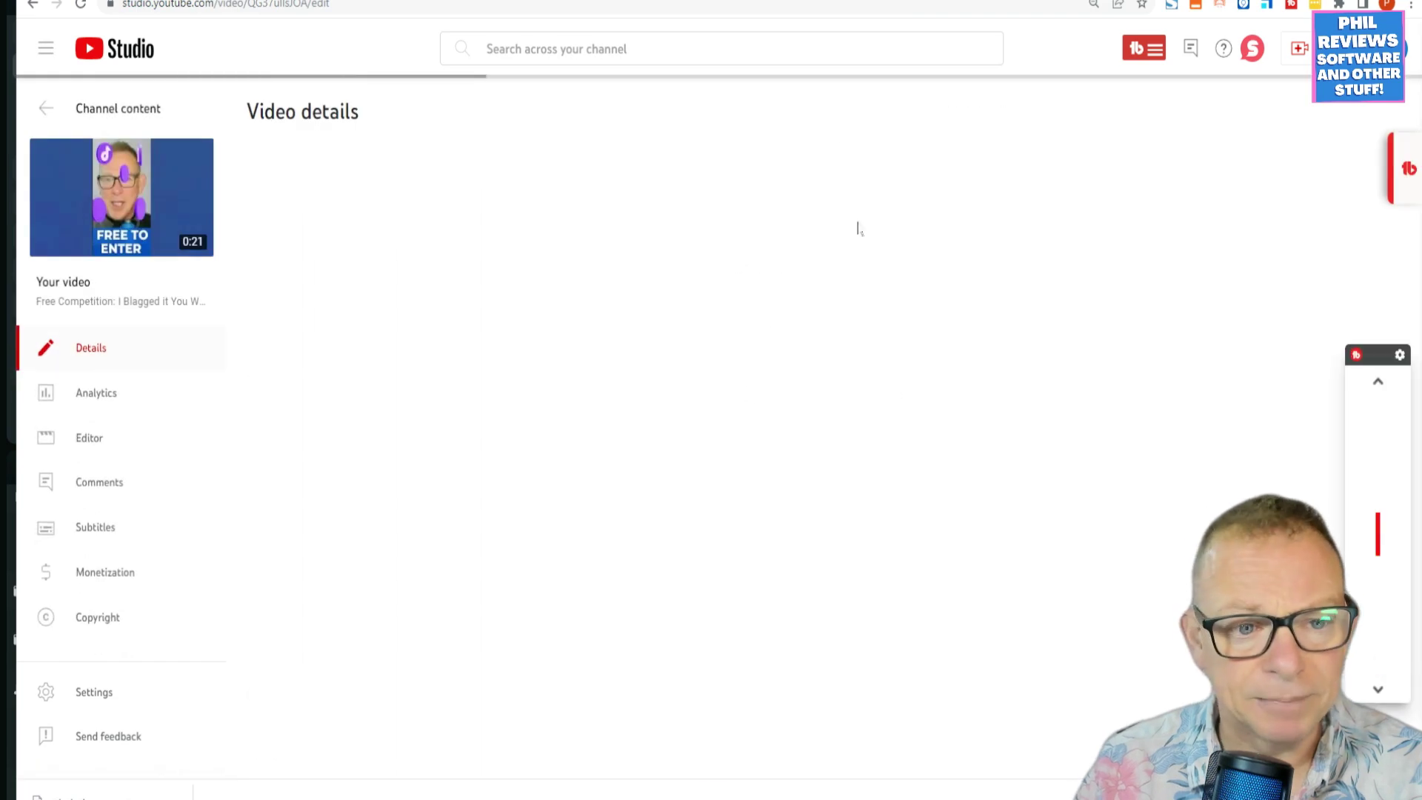
pyautogui.scroll(-3, 1250, 337)
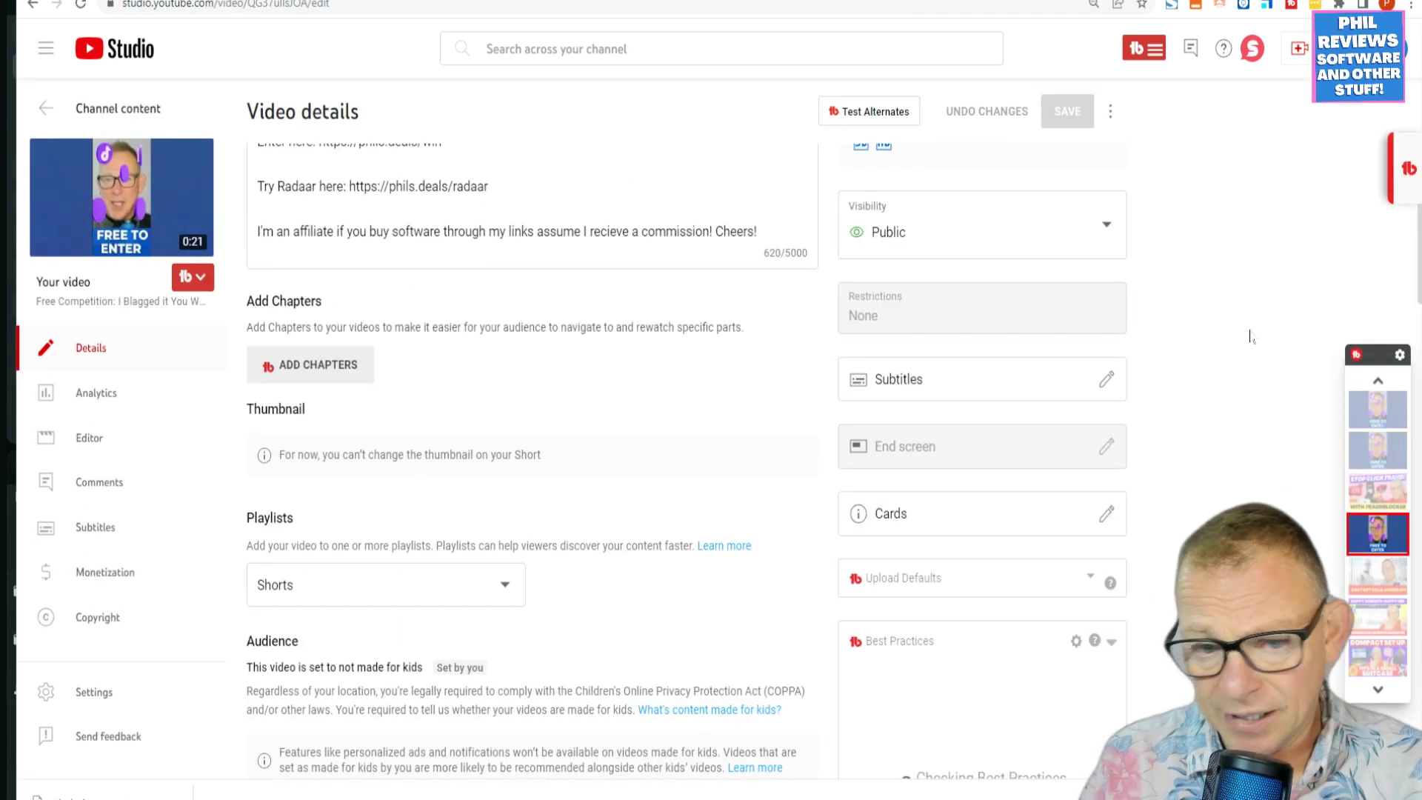
pyautogui.scroll(5, 1249, 337)
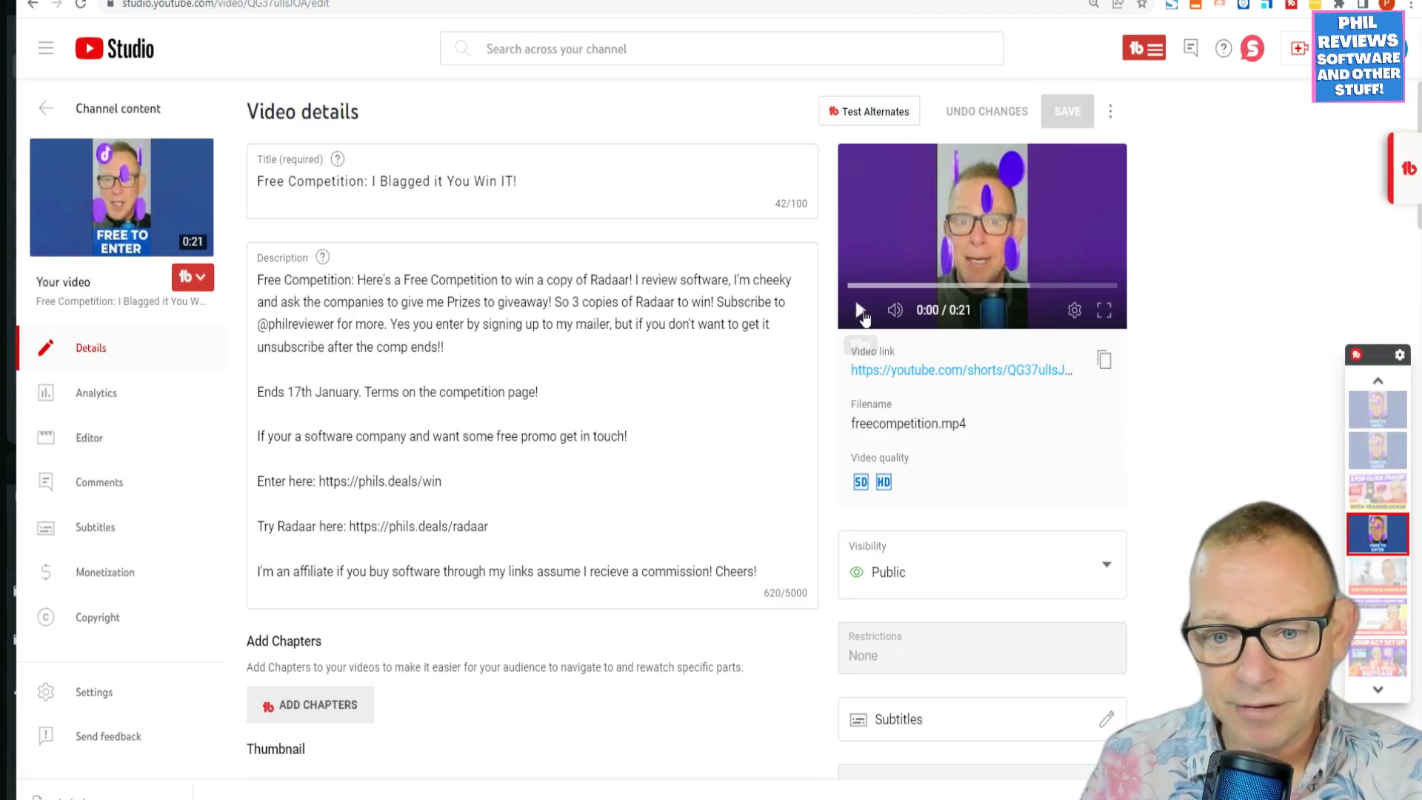
# Play the opening seconds of the "Free Competition" Short in the video preview and pause it
pyautogui.click(861, 311)
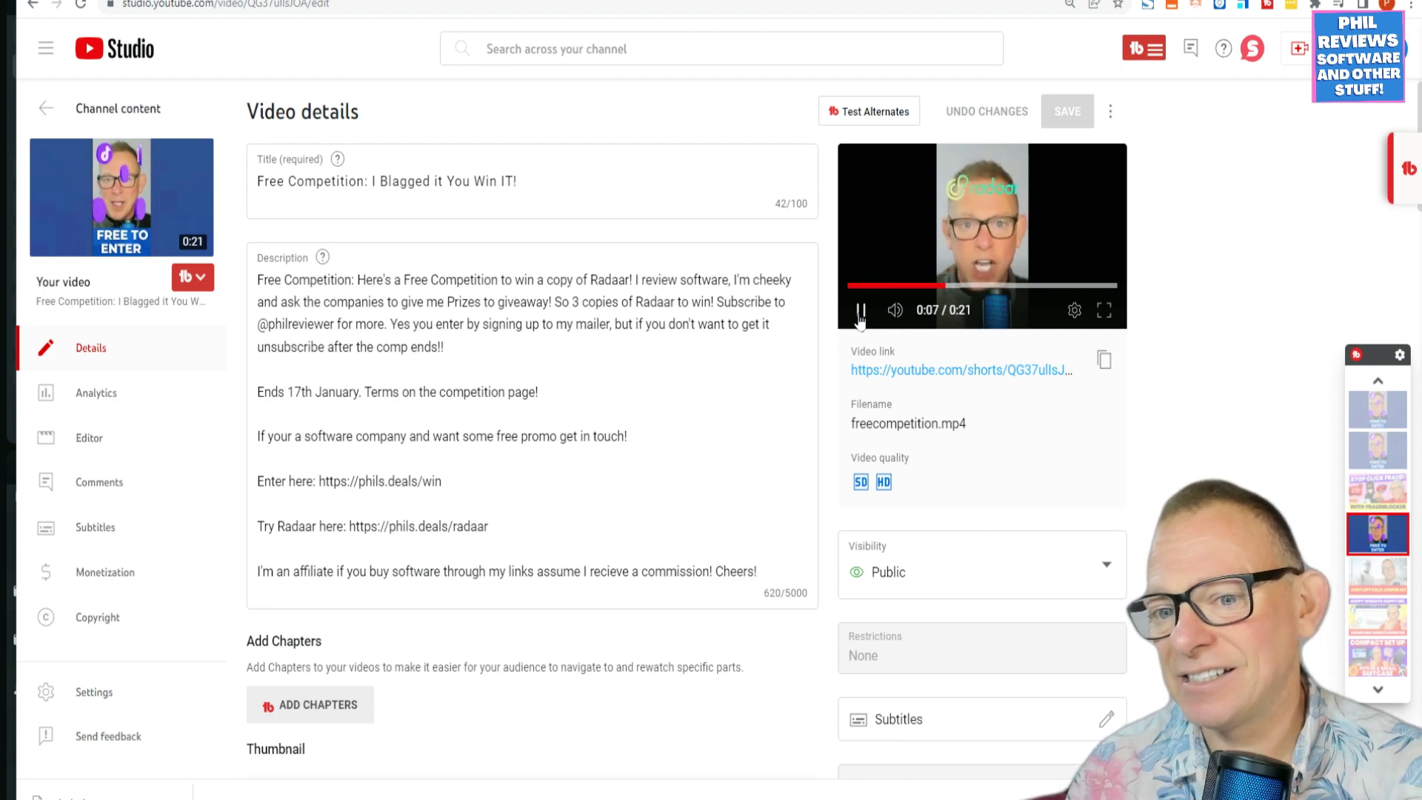
pyautogui.click(857, 308)
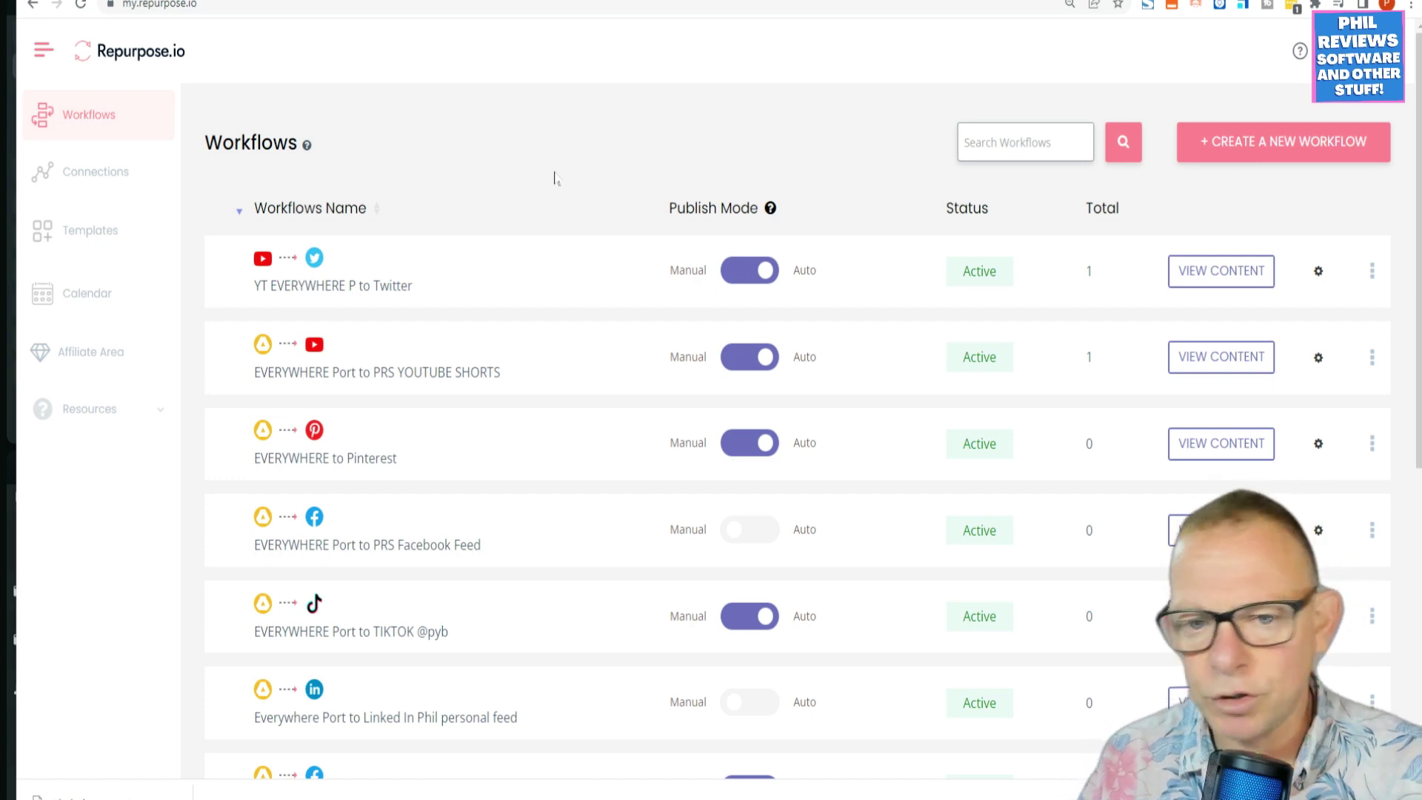
# Switch to Repurpose.io and look through the EVERYWHERE workflows with their destinations and publish modes
pyautogui.scroll(-1, 529, 186)
pyautogui.scroll(-5, 530, 222)
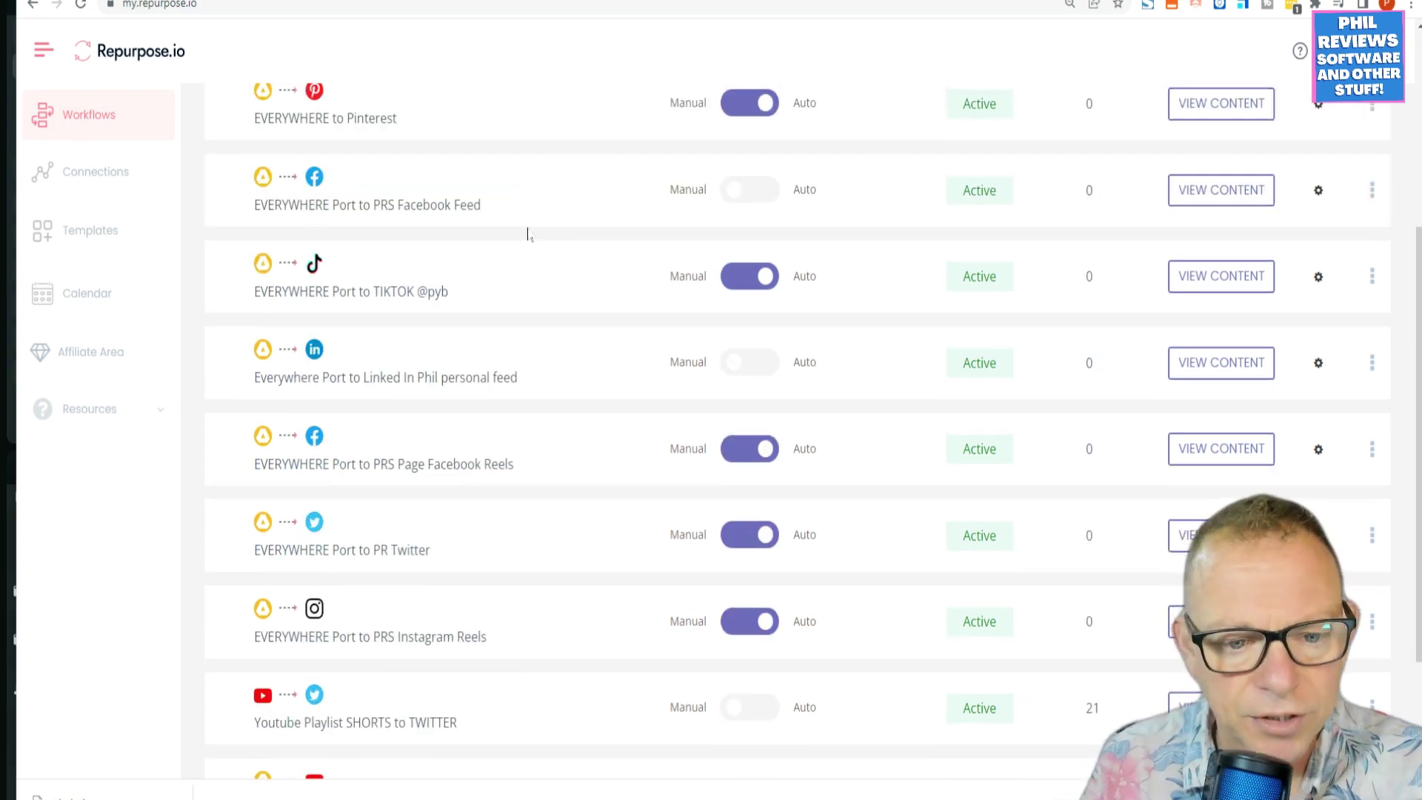
pyautogui.scroll(6, 547, 367)
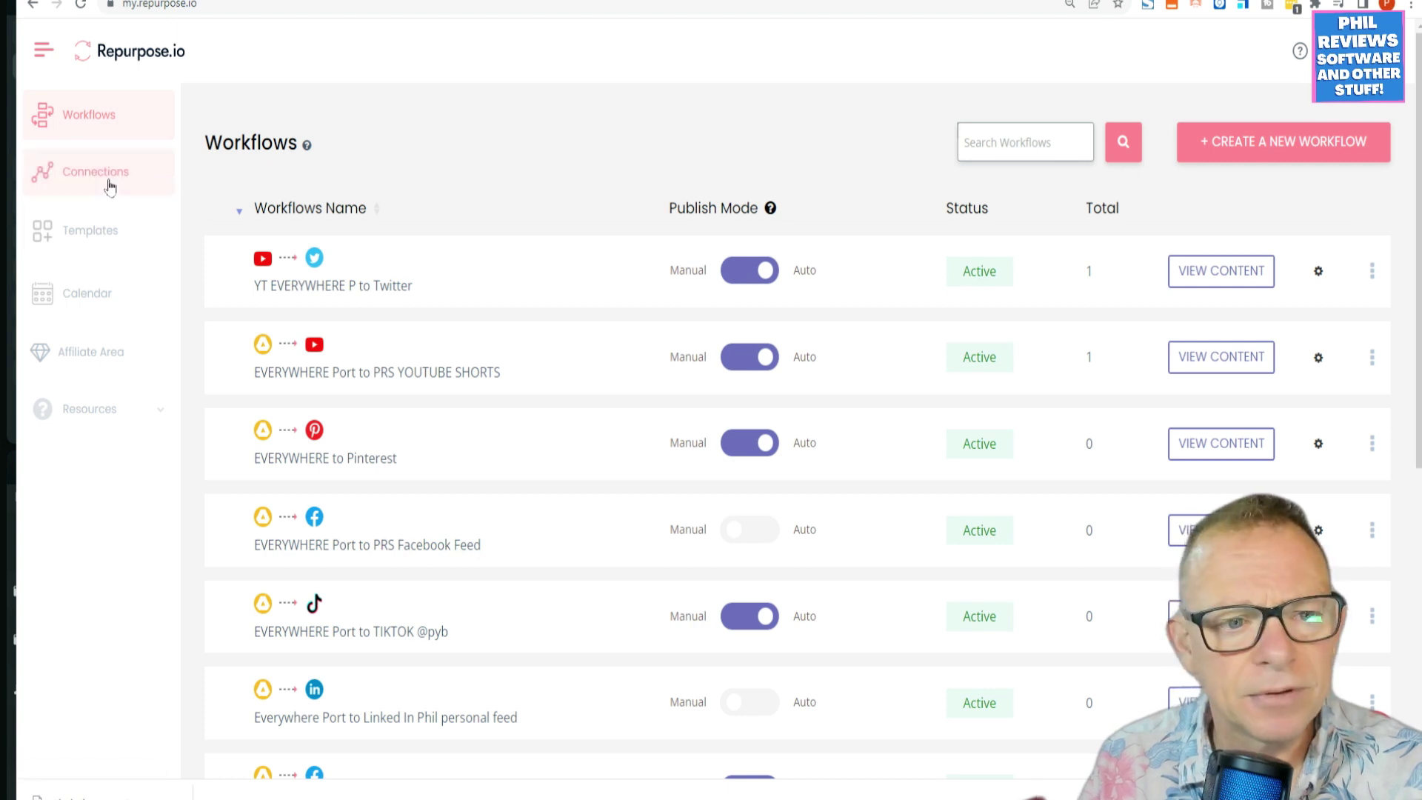
# Open the Connections page and review all connected accounts with their source or destination roles, status and expiry dates
pyautogui.click(67, 176)
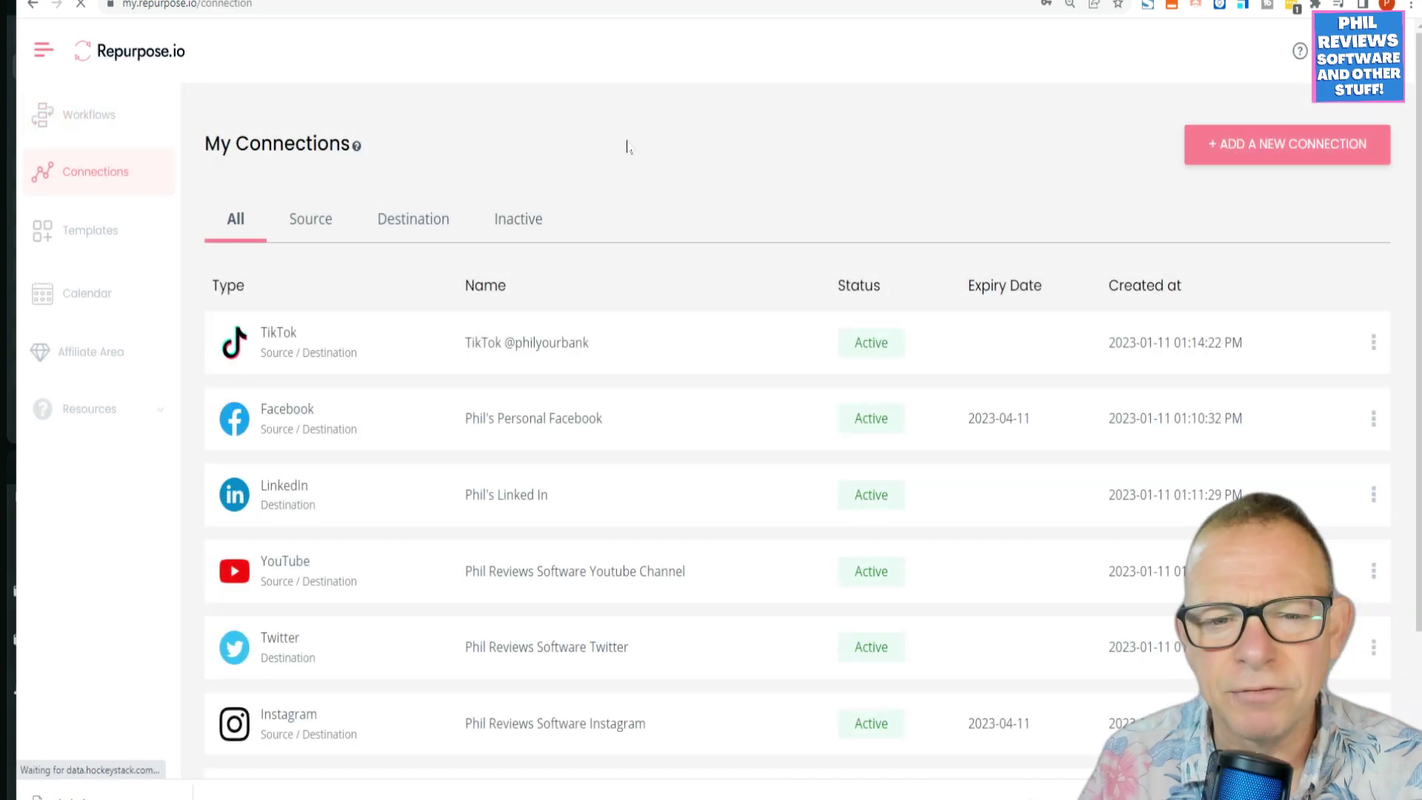
pyautogui.scroll(-3, 770, 166)
pyautogui.scroll(3, 744, 318)
pyautogui.scroll(-3, 744, 333)
pyautogui.scroll(3, 741, 348)
pyautogui.scroll(-3, 737, 352)
pyautogui.scroll(3, 733, 344)
pyautogui.scroll(-3, 735, 344)
pyautogui.scroll(3, 735, 342)
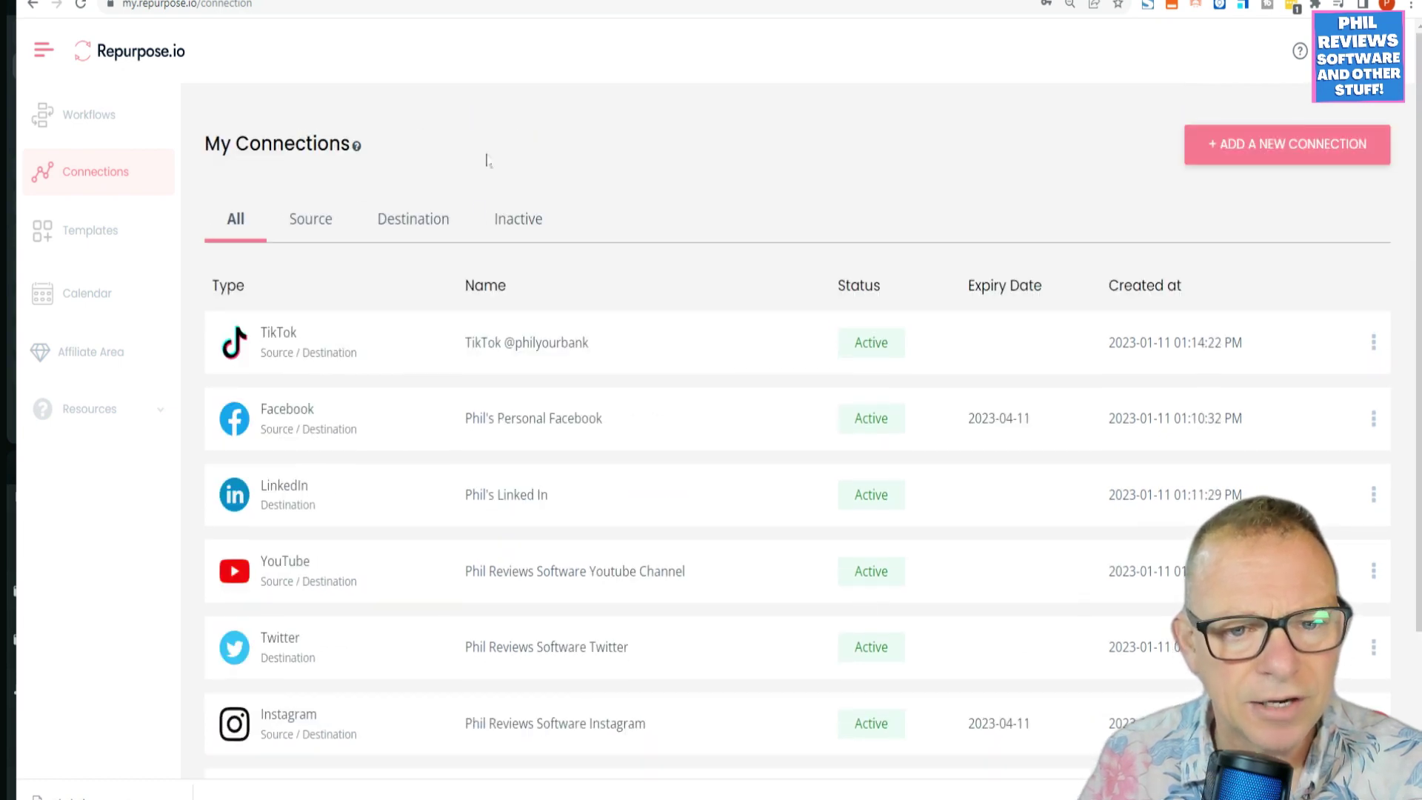
pyautogui.scroll(-3, 812, 190)
pyautogui.scroll(3, 740, 222)
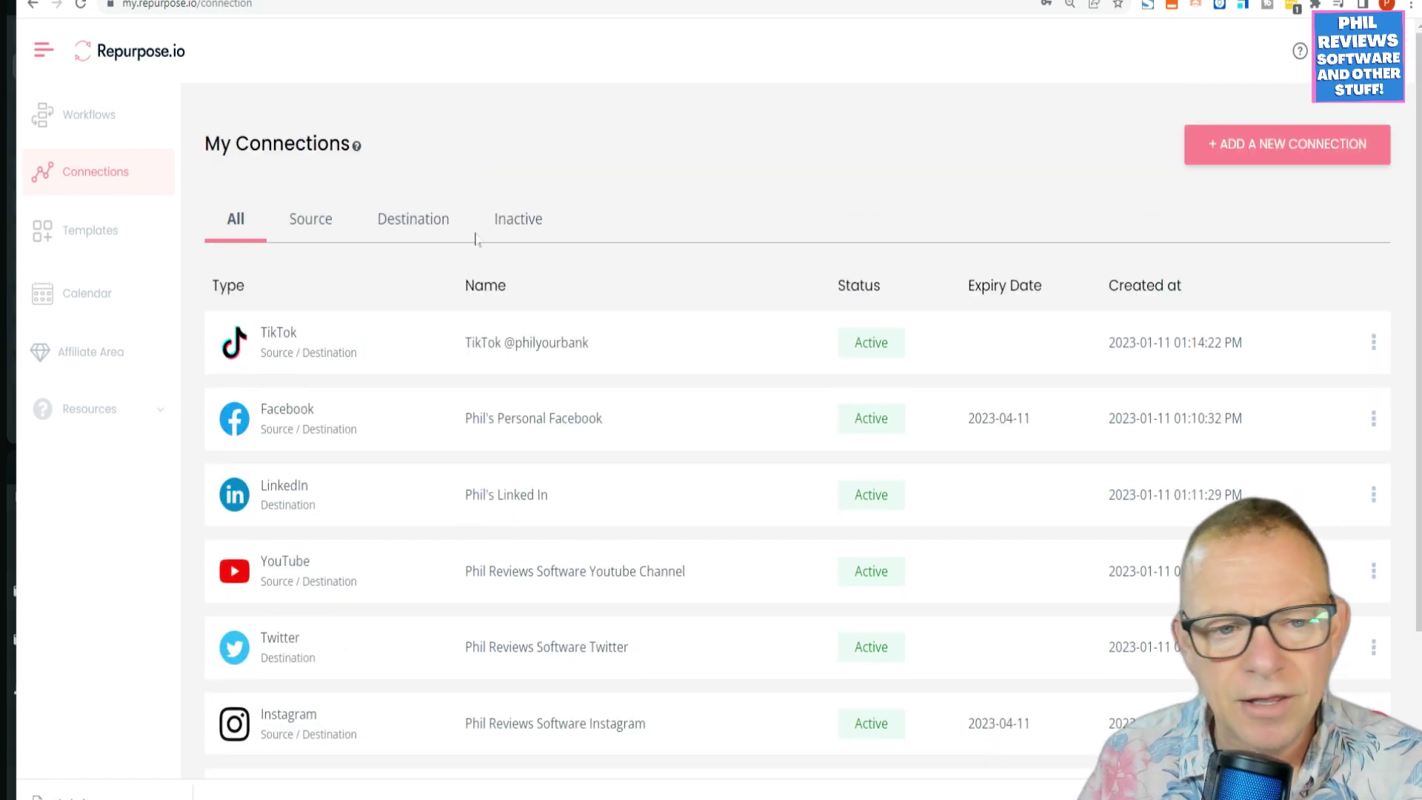
# Filter the connections by Source, switch the filter to Destination, and review the destination accounts
pyautogui.click(305, 219)
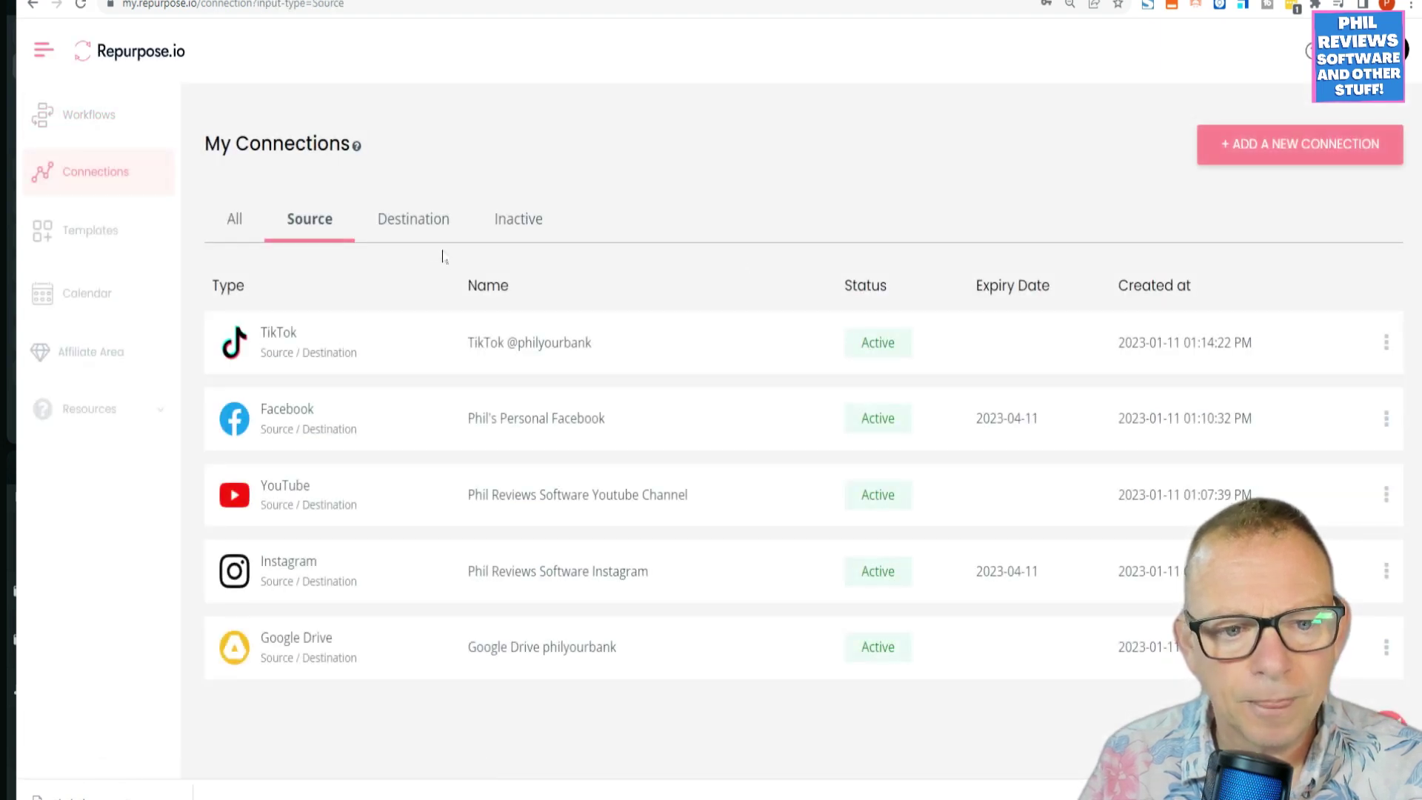
pyautogui.click(428, 235)
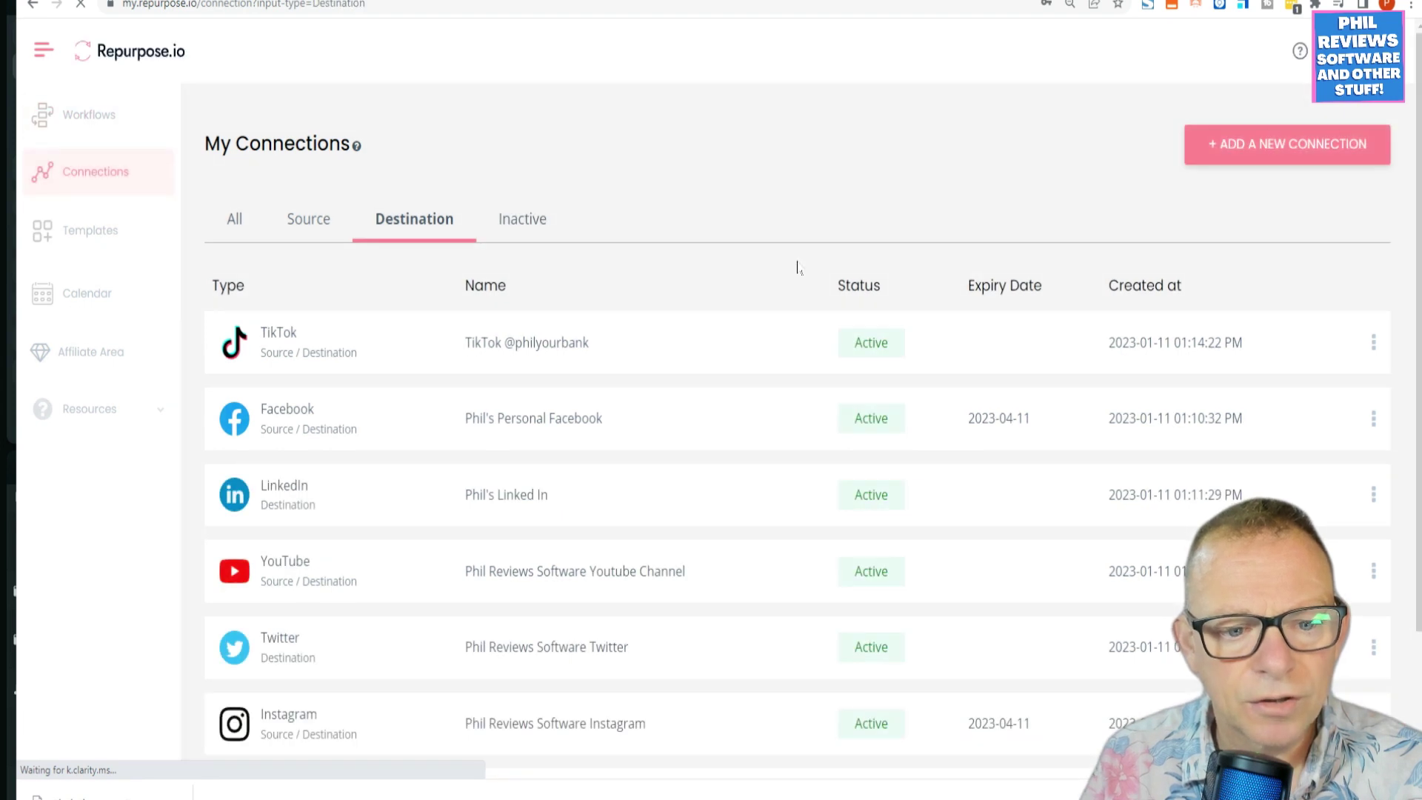
pyautogui.scroll(-2, 798, 268)
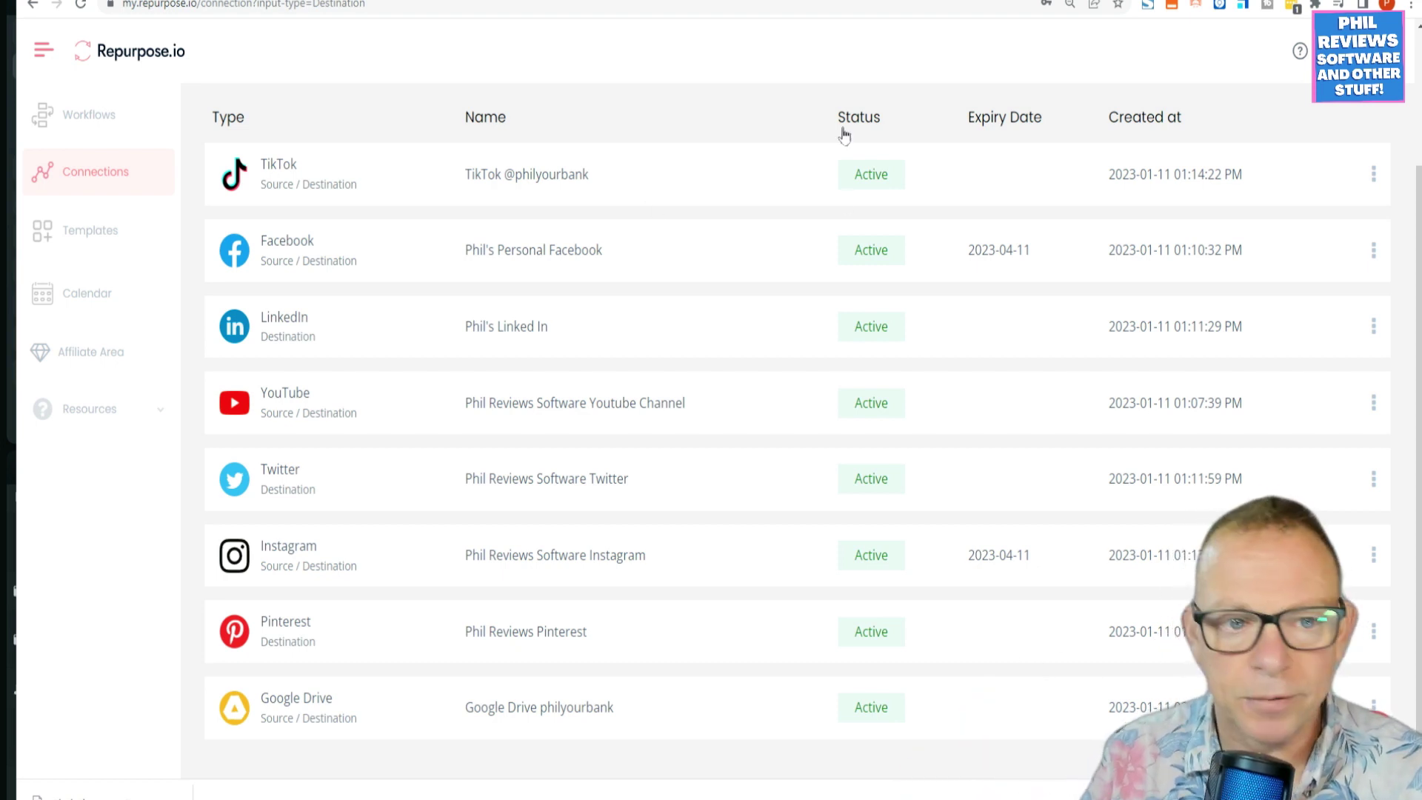
# Return to the unfiltered connections list and examine the account names of the TikTok, Facebook, LinkedIn and YouTube connections
pyautogui.click(101, 119)
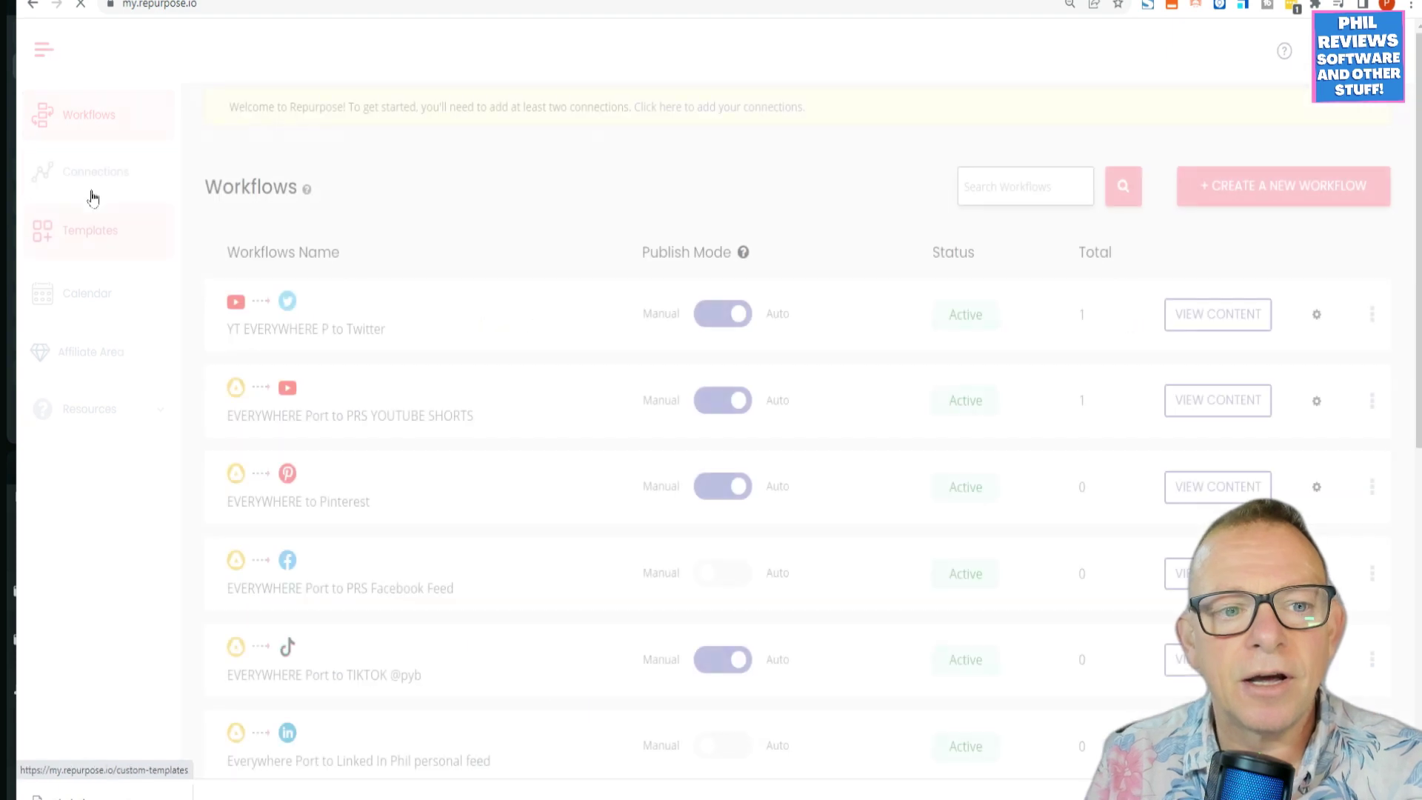
pyautogui.click(100, 187)
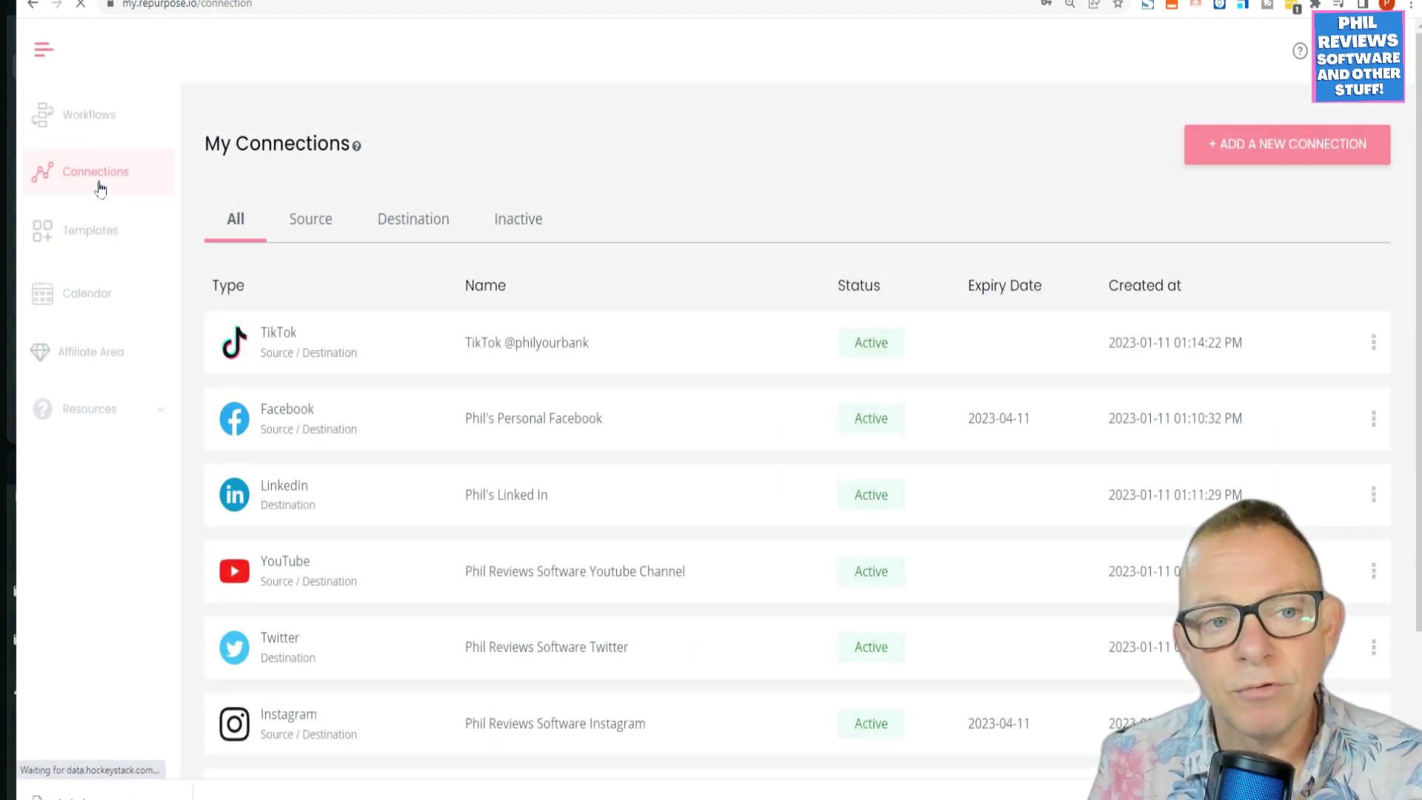
pyautogui.doubleClick(483, 342)
pyautogui.click(483, 342)
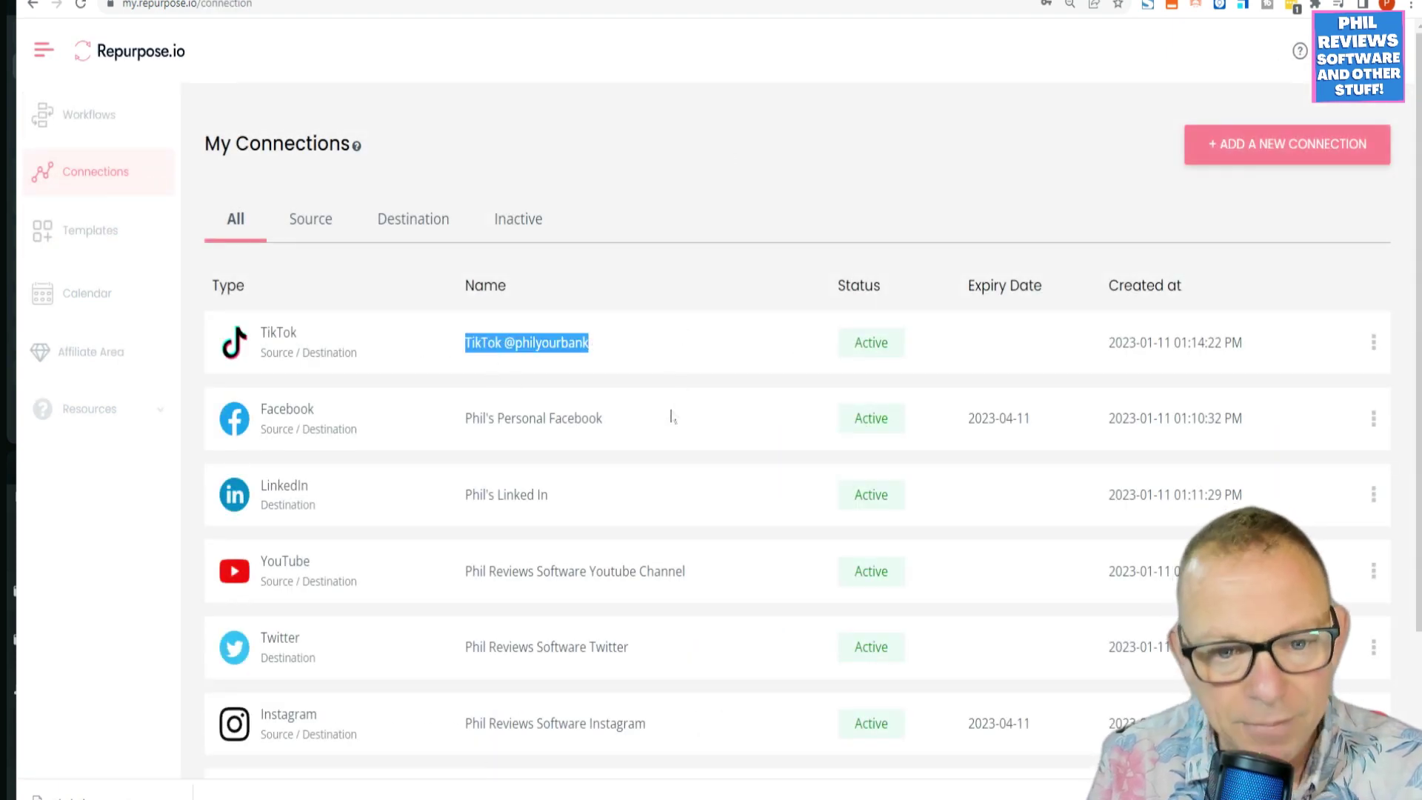
pyautogui.click(601, 416)
pyautogui.moveTo(471, 495); pyautogui.dragTo(657, 548)
pyautogui.click(666, 528)
pyautogui.moveTo(467, 572); pyautogui.dragTo(789, 599)
pyautogui.click(786, 593)
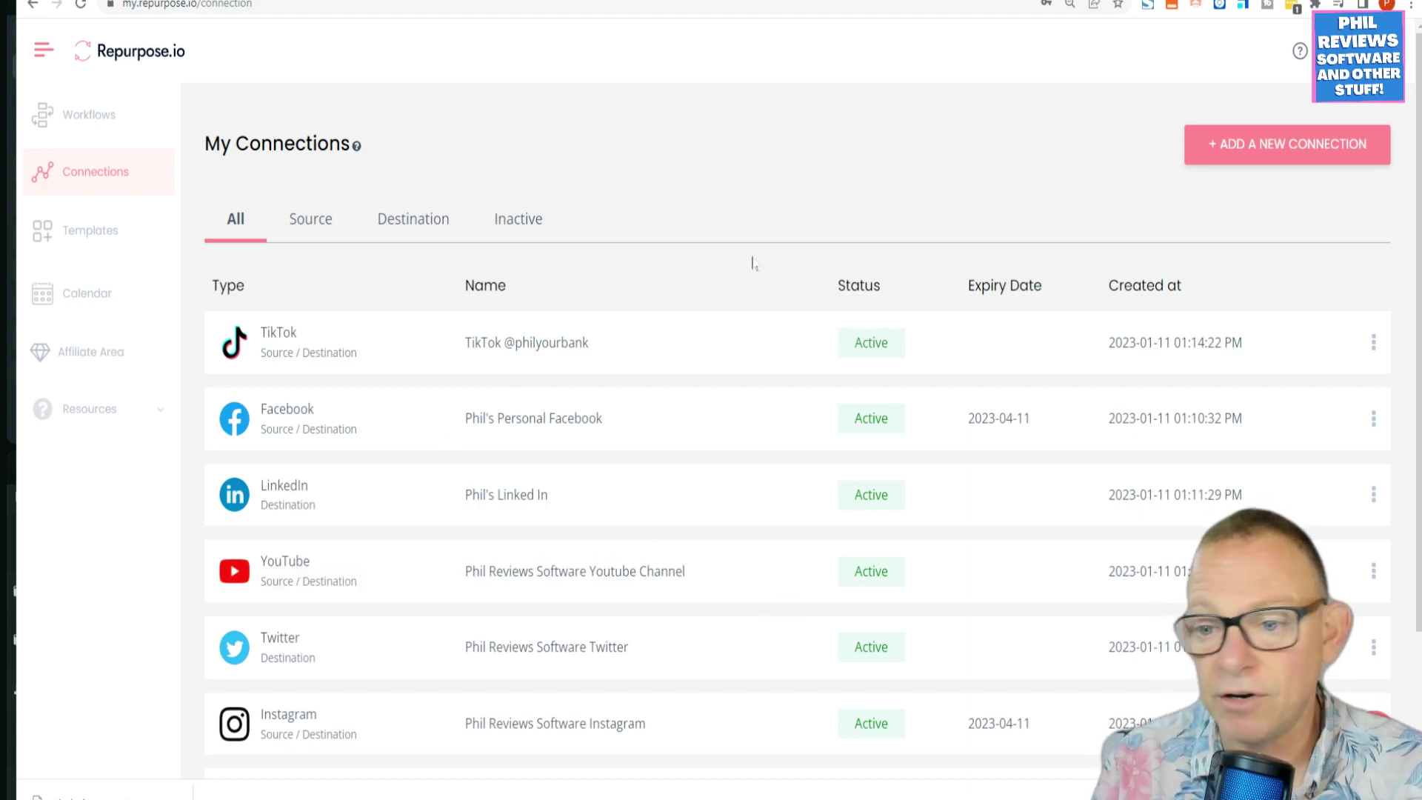
# Highlight the YouTube connection's channel name within the complete list of connections
pyautogui.scroll(-3, 729, 459)
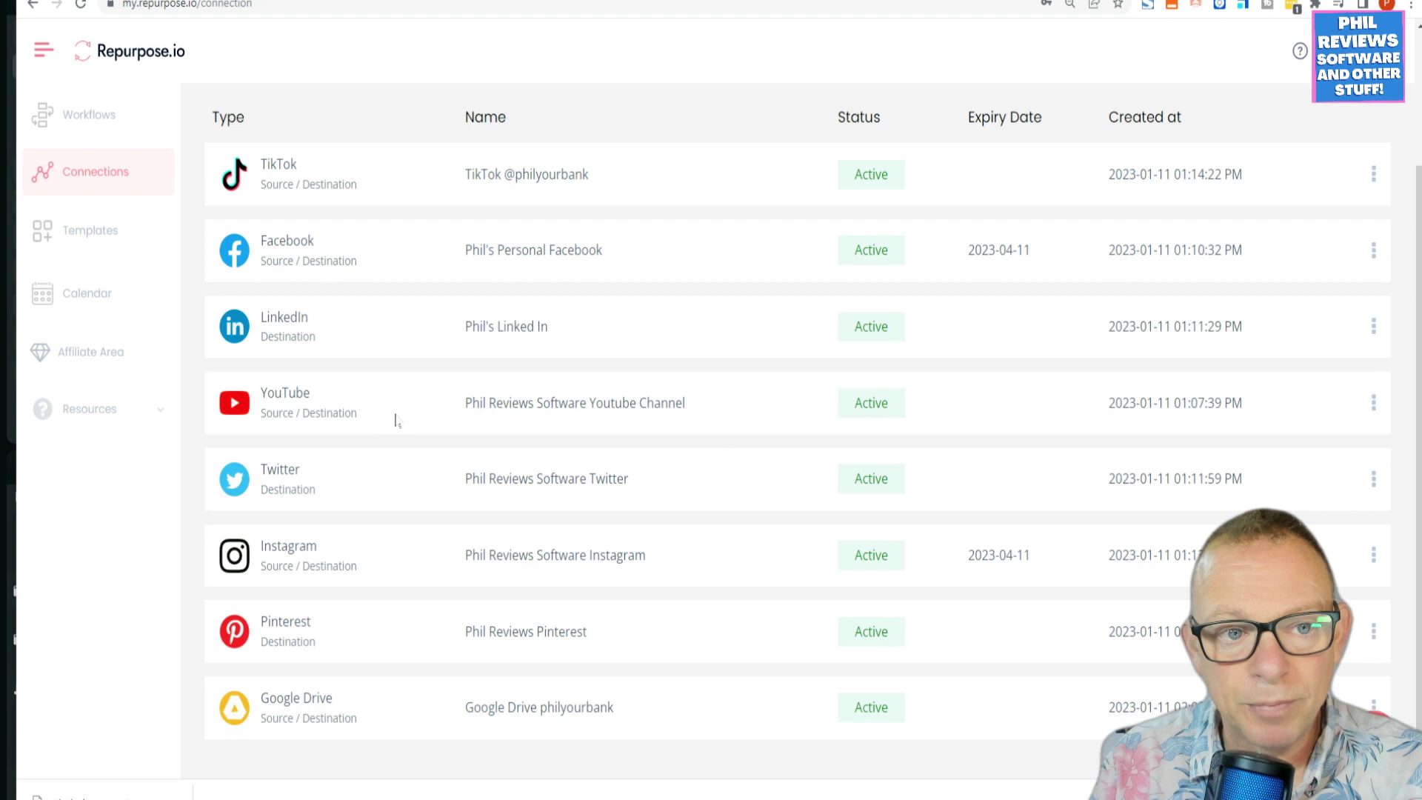
pyautogui.moveTo(465, 407); pyautogui.dragTo(748, 396)
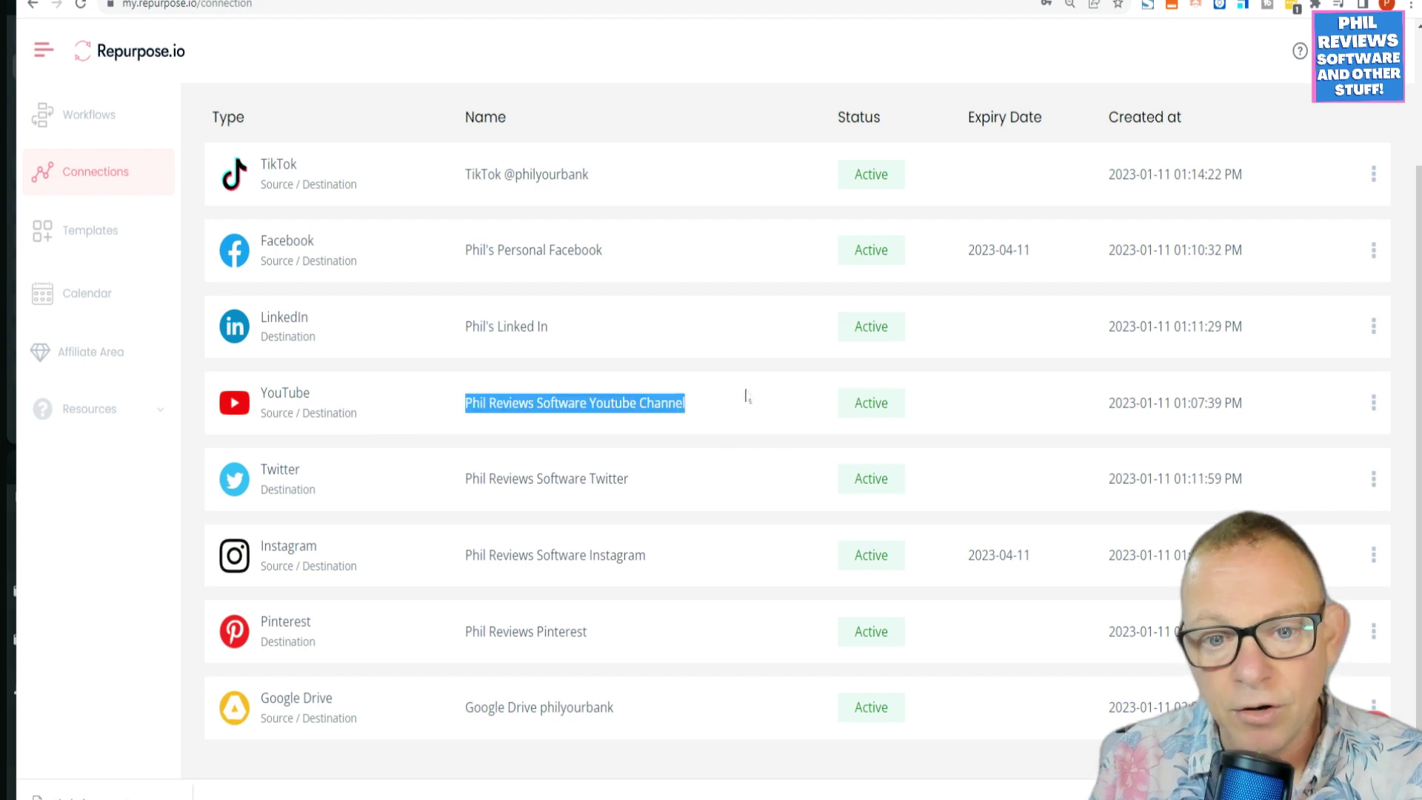
pyautogui.click(735, 250)
pyautogui.moveTo(460, 404); pyautogui.dragTo(763, 420)
pyautogui.click(763, 421)
pyautogui.moveTo(457, 422); pyautogui.dragTo(696, 311)
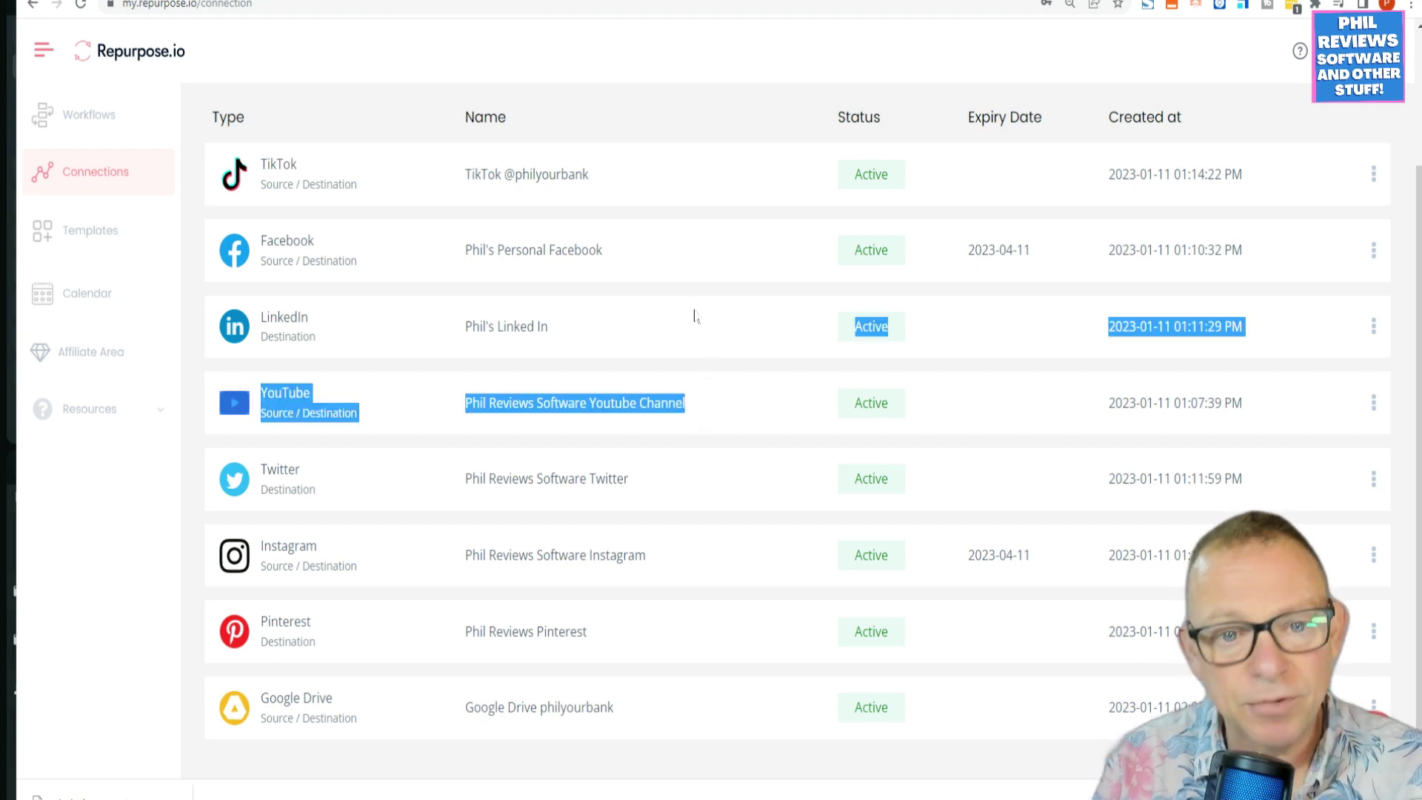
pyautogui.scroll(3, 693, 326)
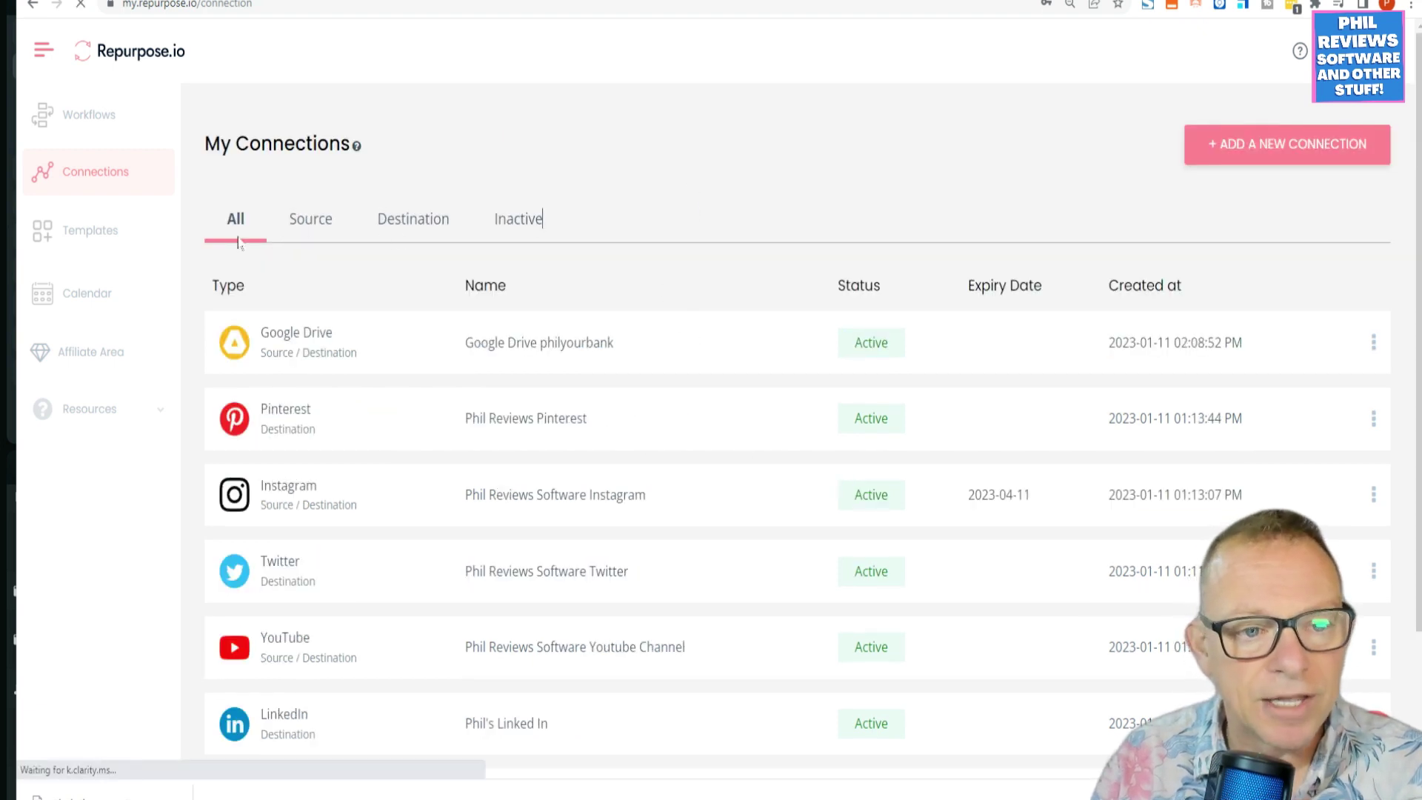
# Go back to the Workflows page and compare the EVERYWHERE workflows' destinations and publish modes
pyautogui.click(89, 118)
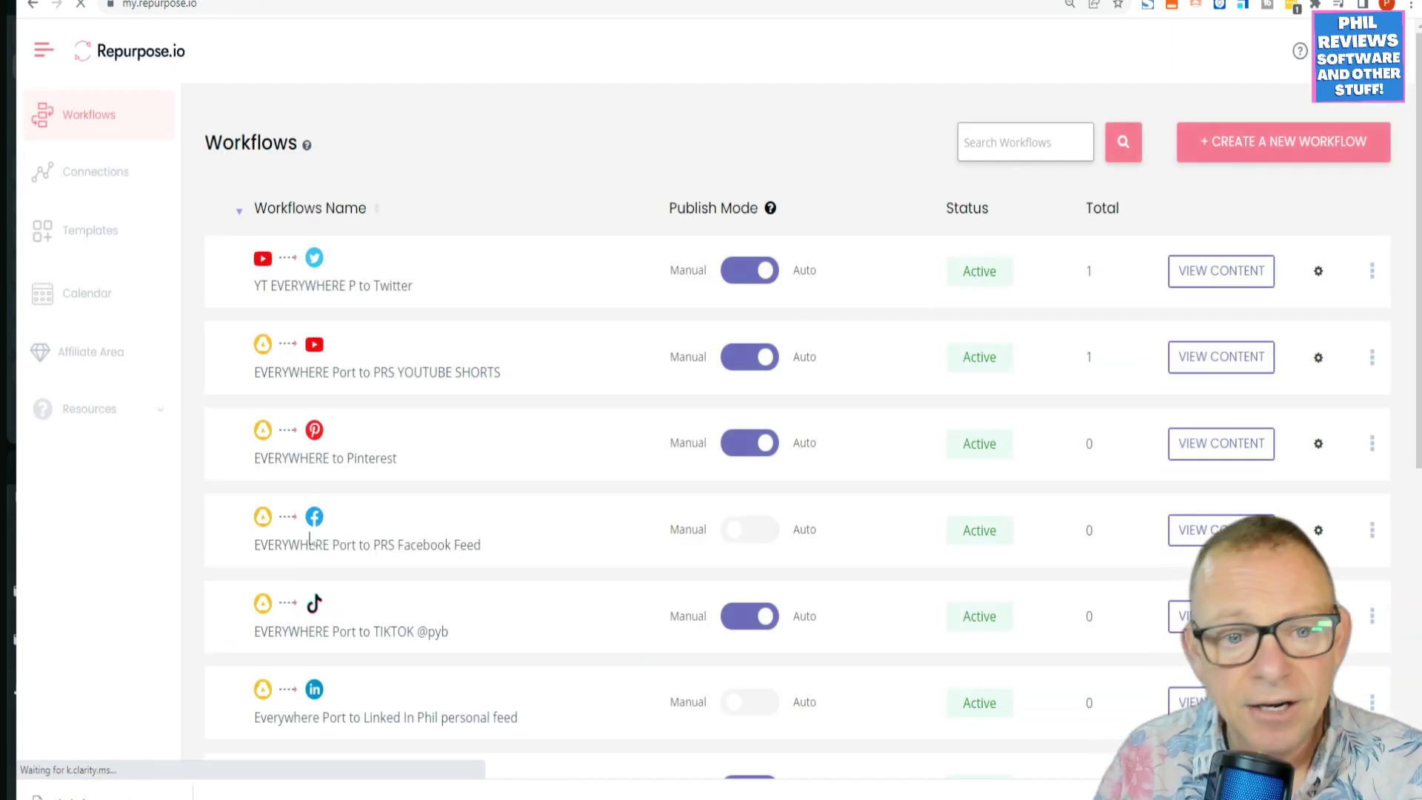
pyautogui.scroll(-2, 492, 490)
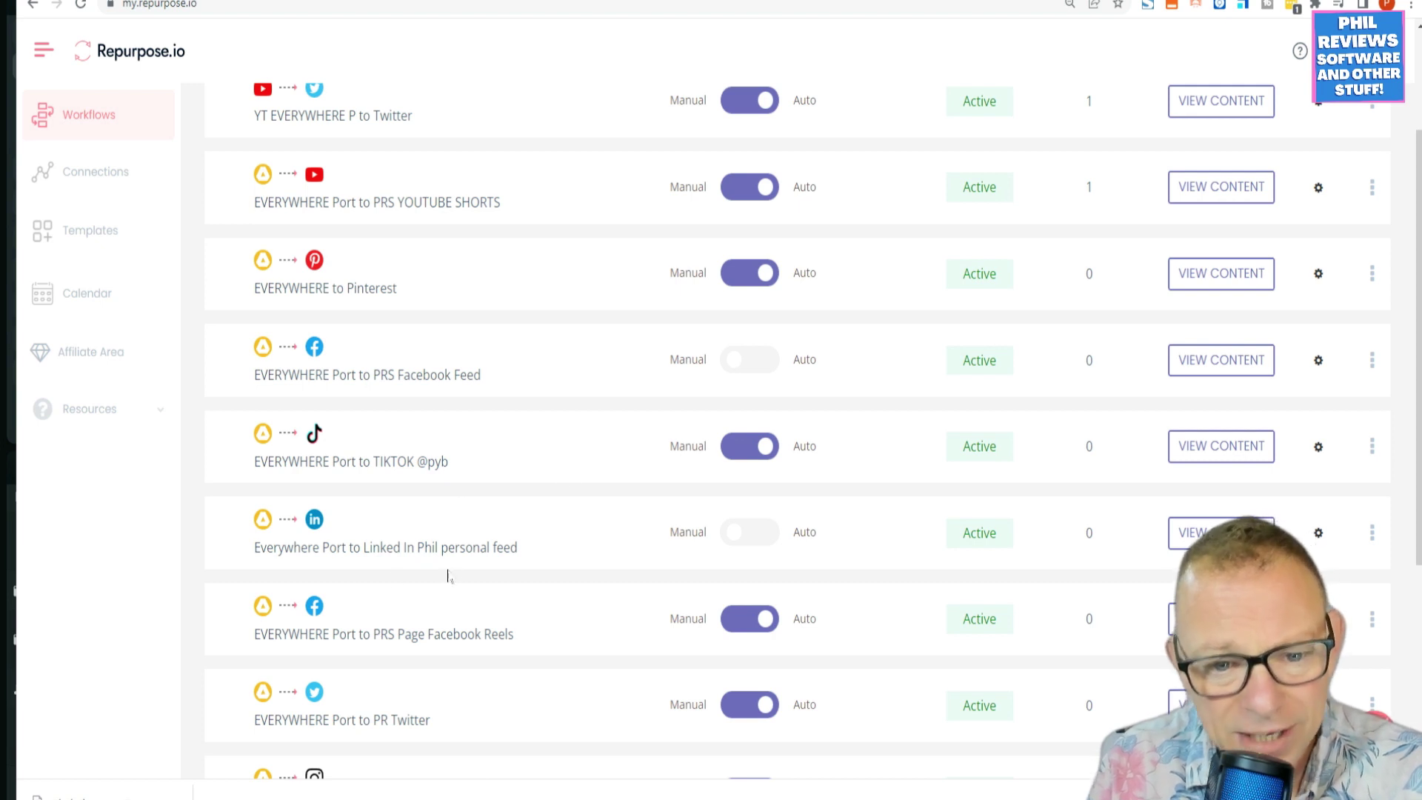
pyautogui.scroll(-1, 420, 551)
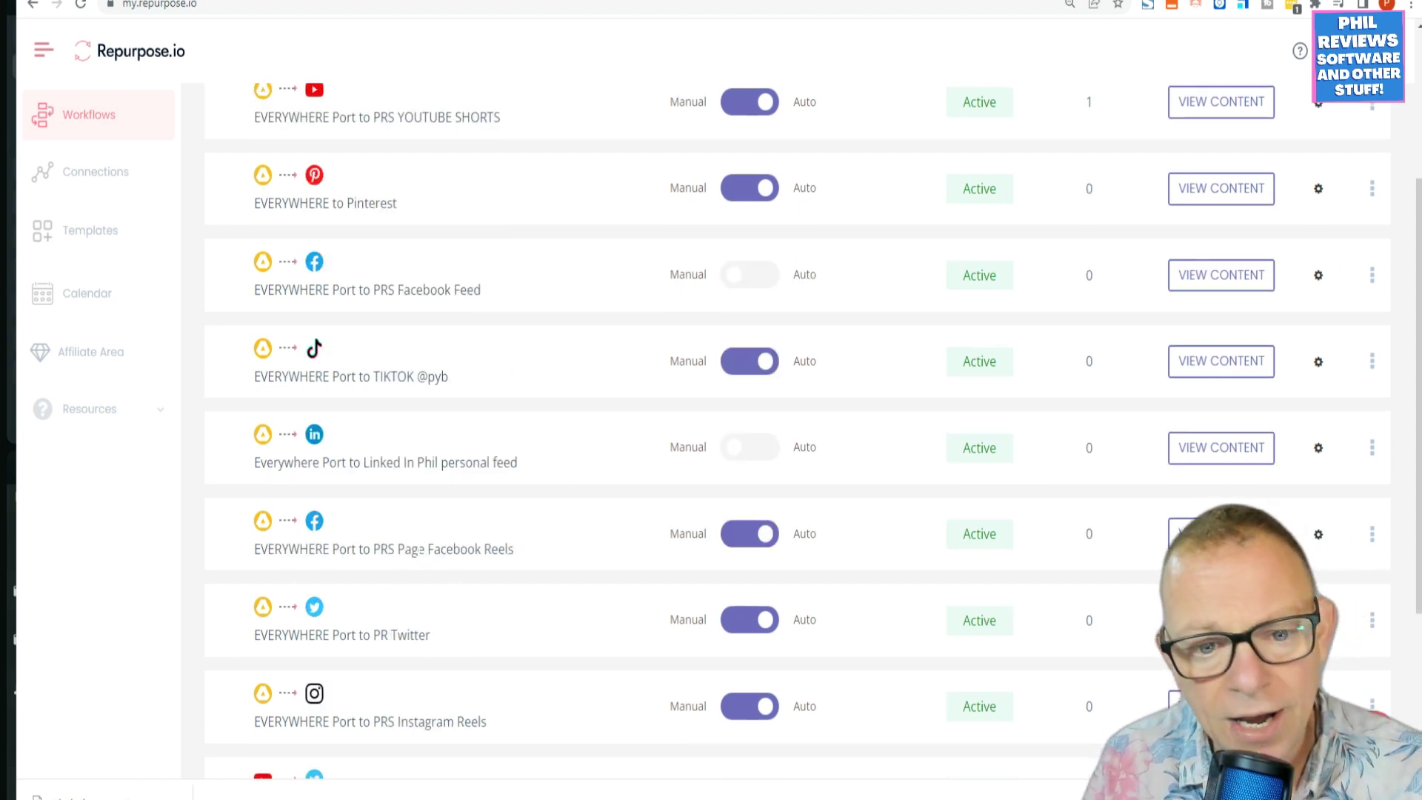
pyautogui.scroll(3, 546, 400)
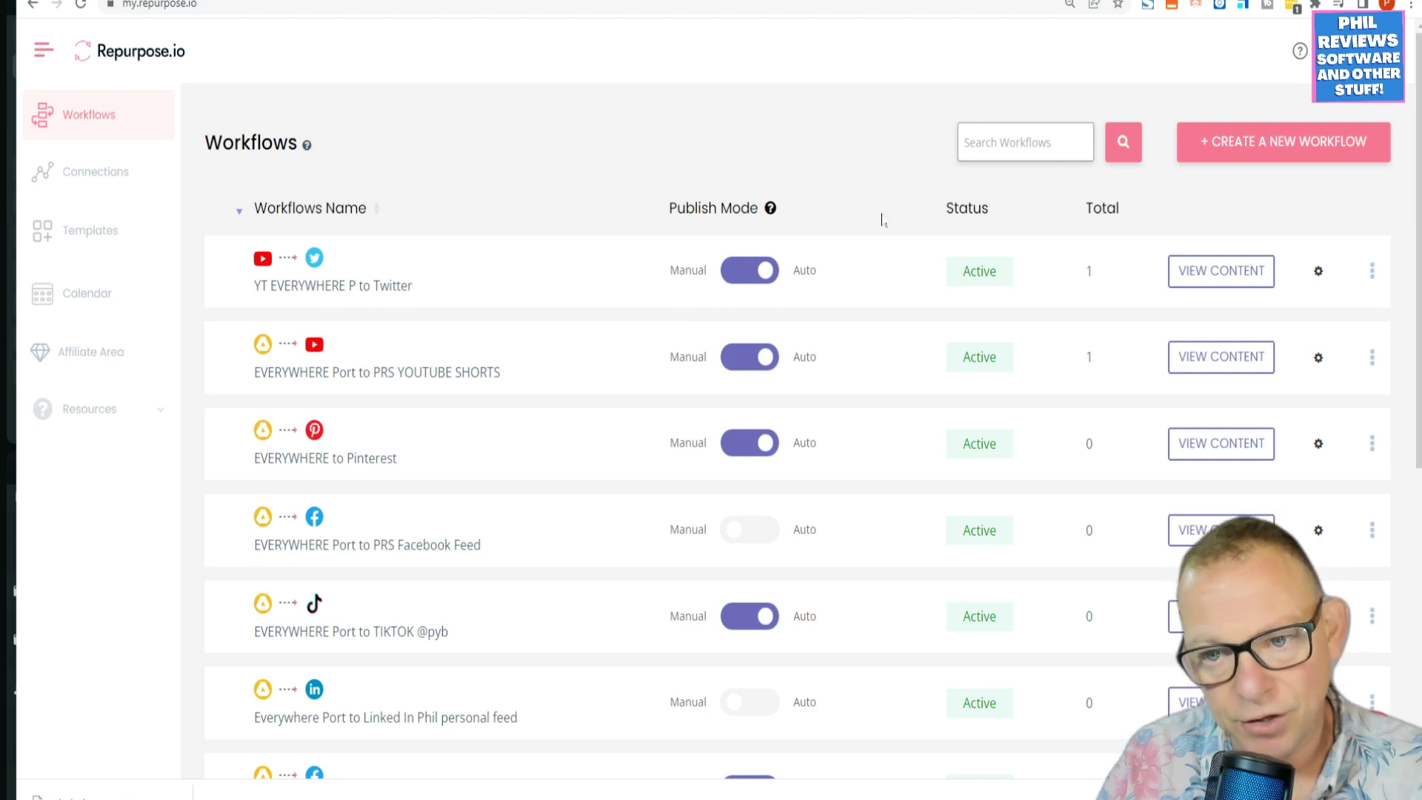
pyautogui.scroll(-1, 881, 400)
pyautogui.scroll(1, 880, 402)
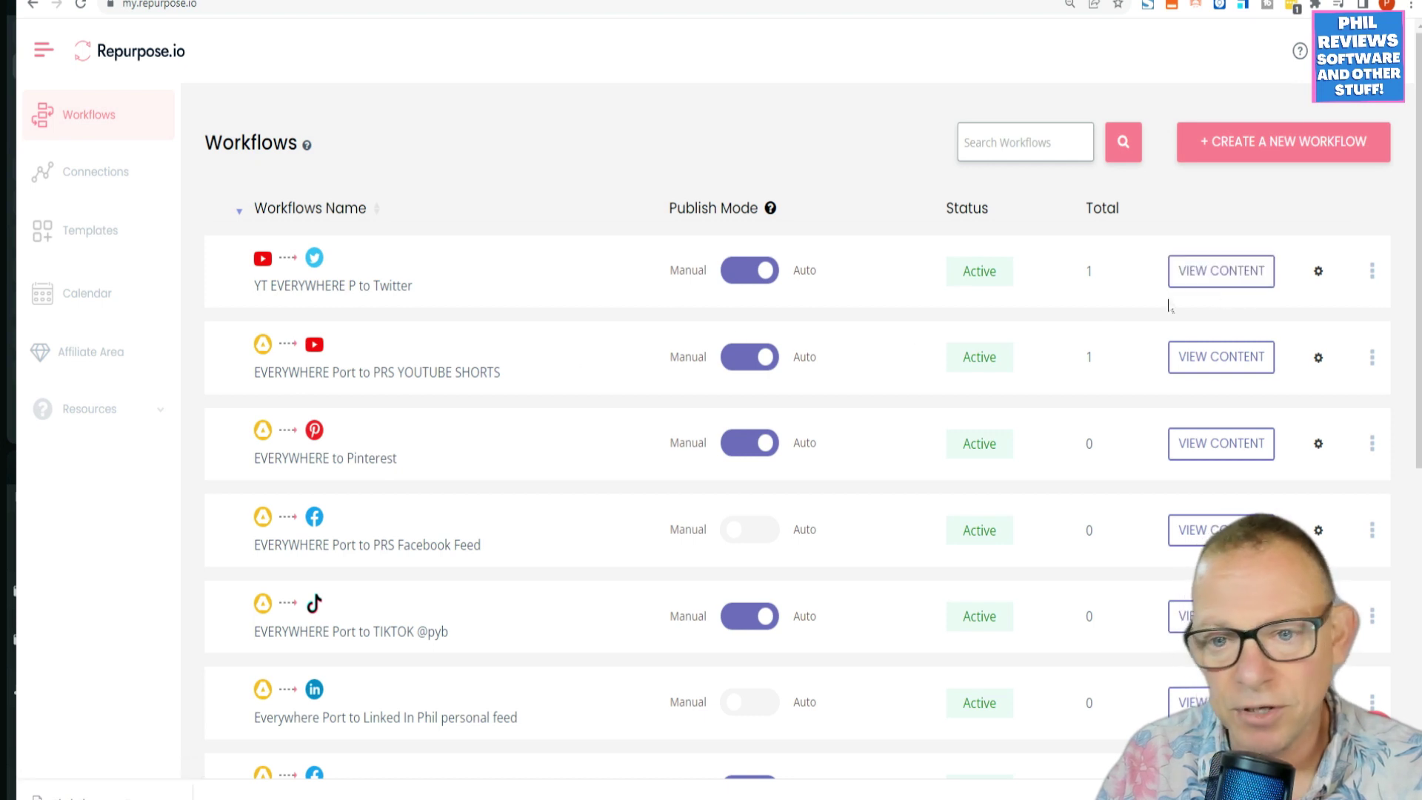
# View the content of the YT EVERYWHERE P to Twitter workflow, reload it, and return to the workflow list
pyautogui.click(1223, 285)
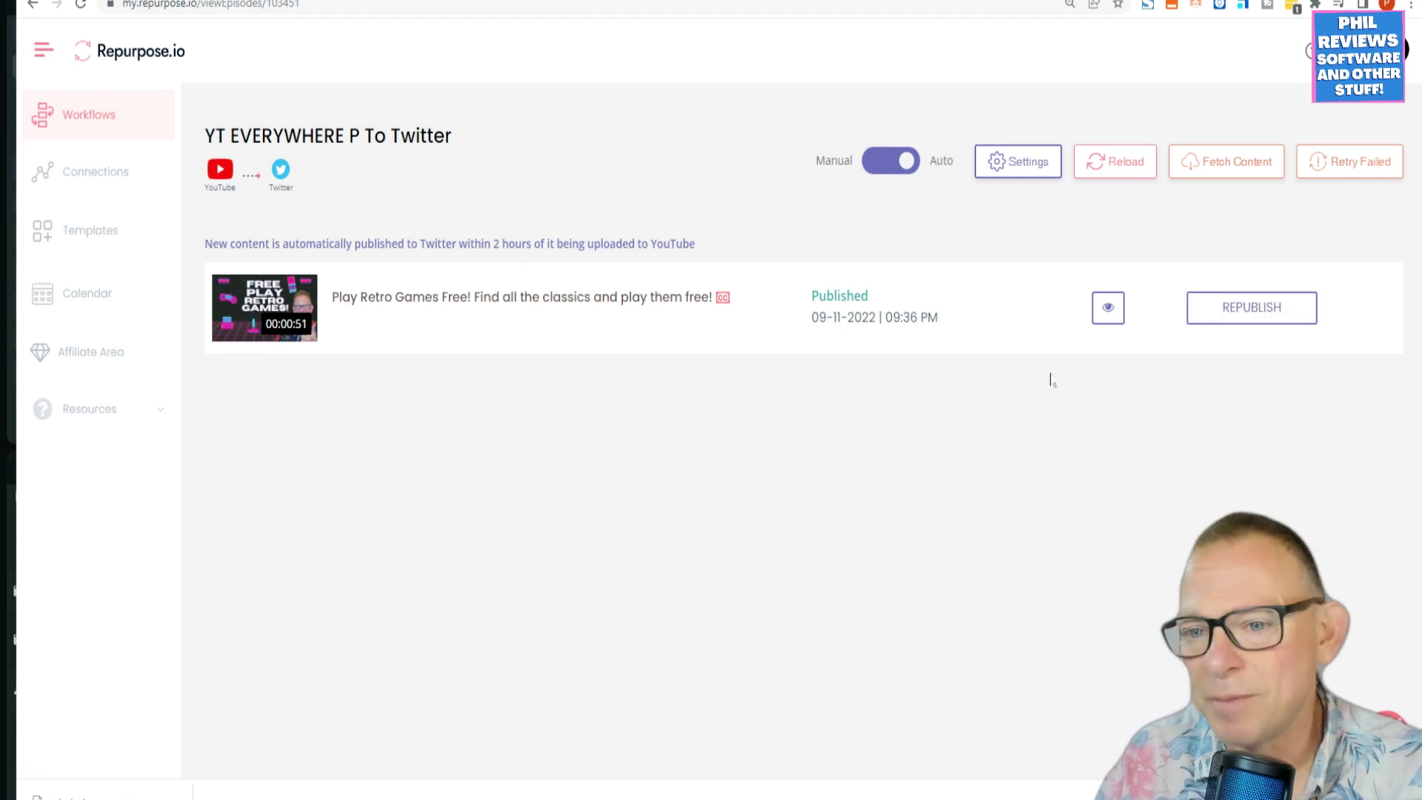
pyautogui.click(1122, 163)
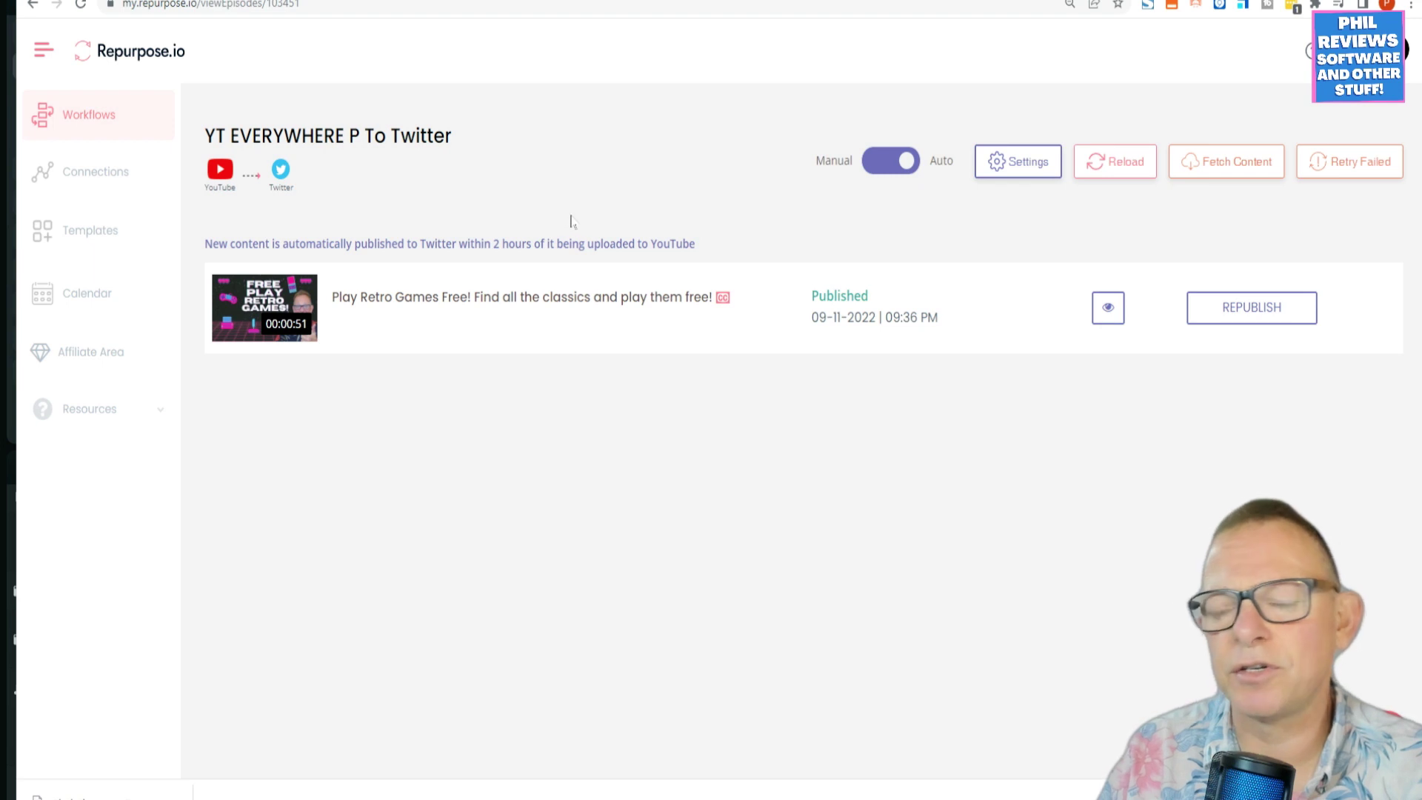
pyautogui.click(33, 4)
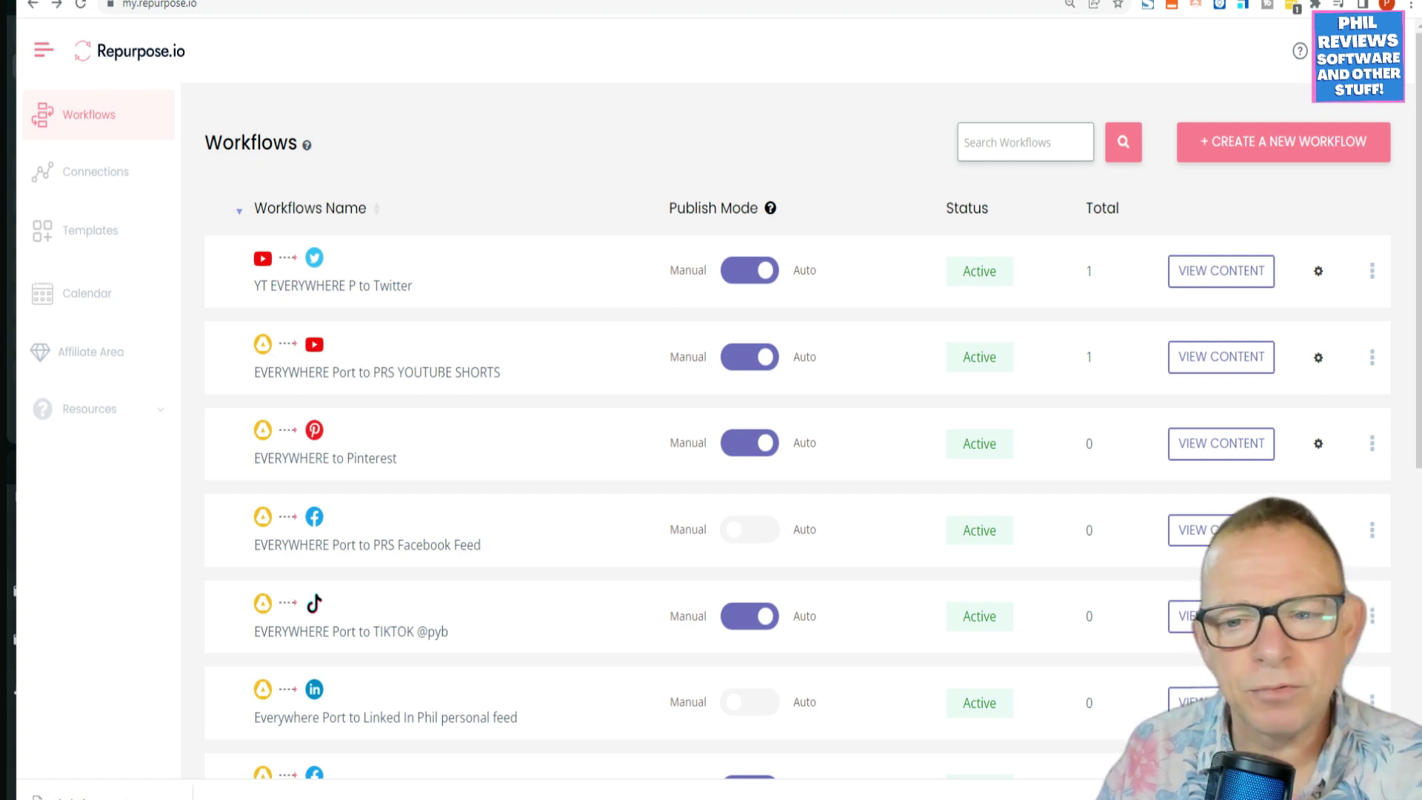
# Start creating a new workflow named "GD everywhere to youtube" and proceed to its source settings
pyautogui.scroll(-4, 548, 333)
pyautogui.scroll(1, 541, 445)
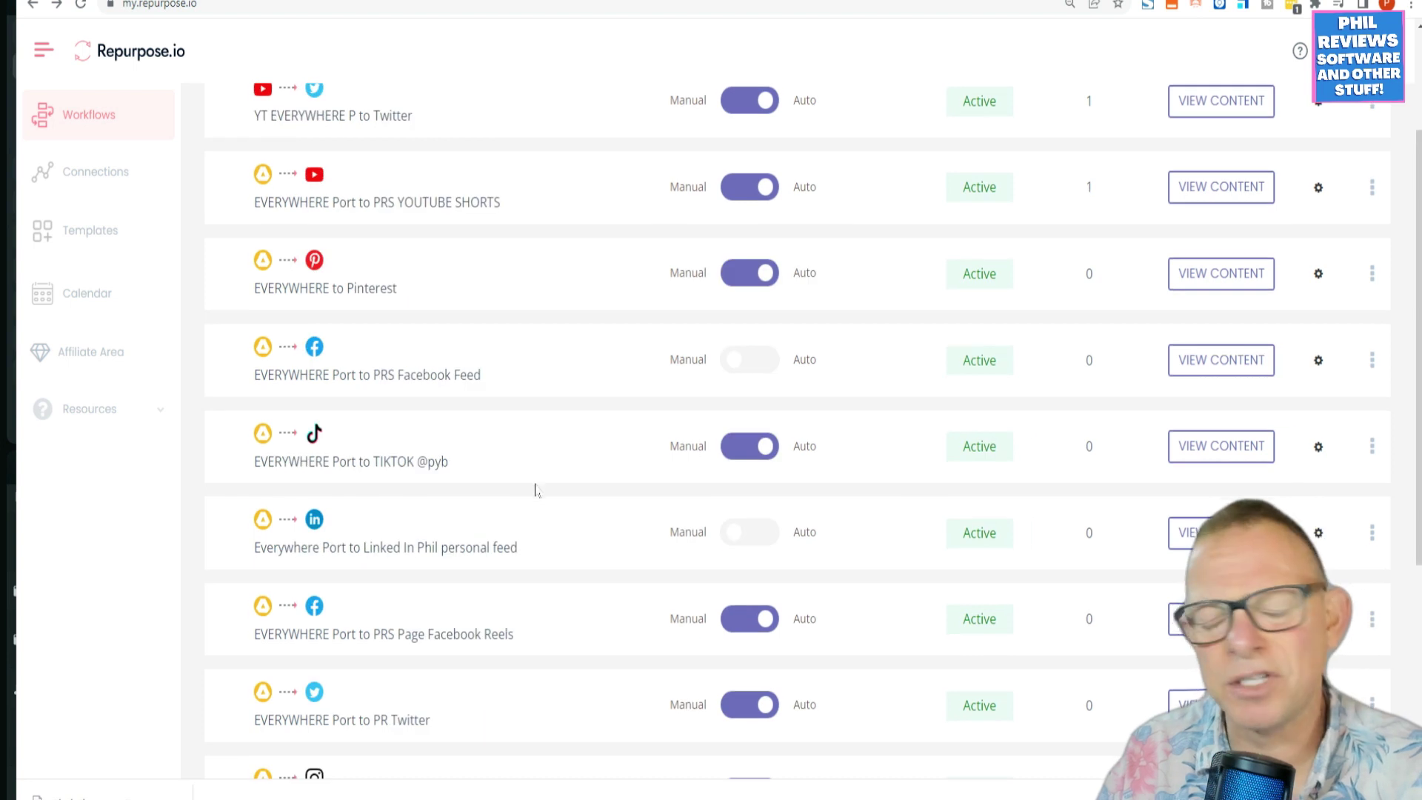
pyautogui.scroll(3, 534, 489)
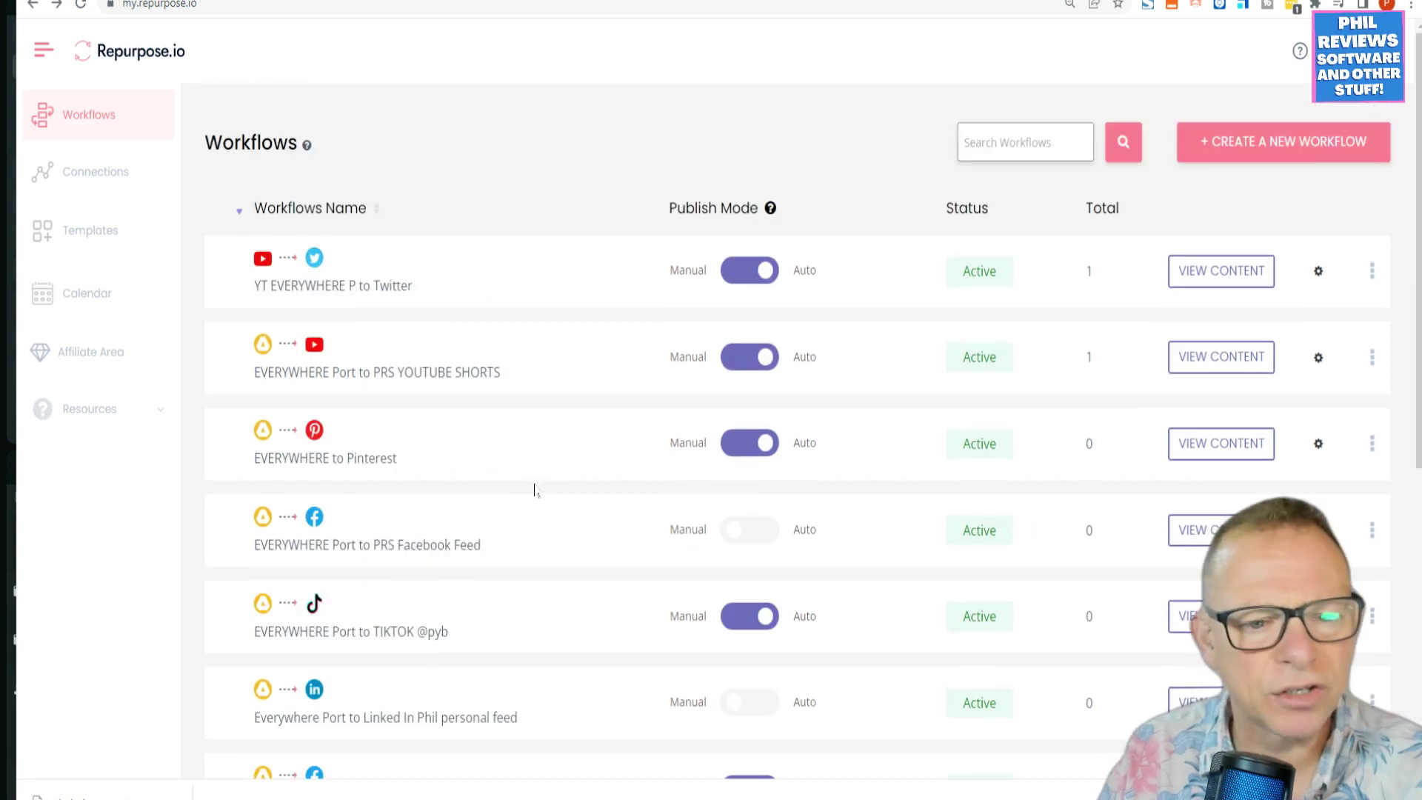
pyautogui.click(1271, 153)
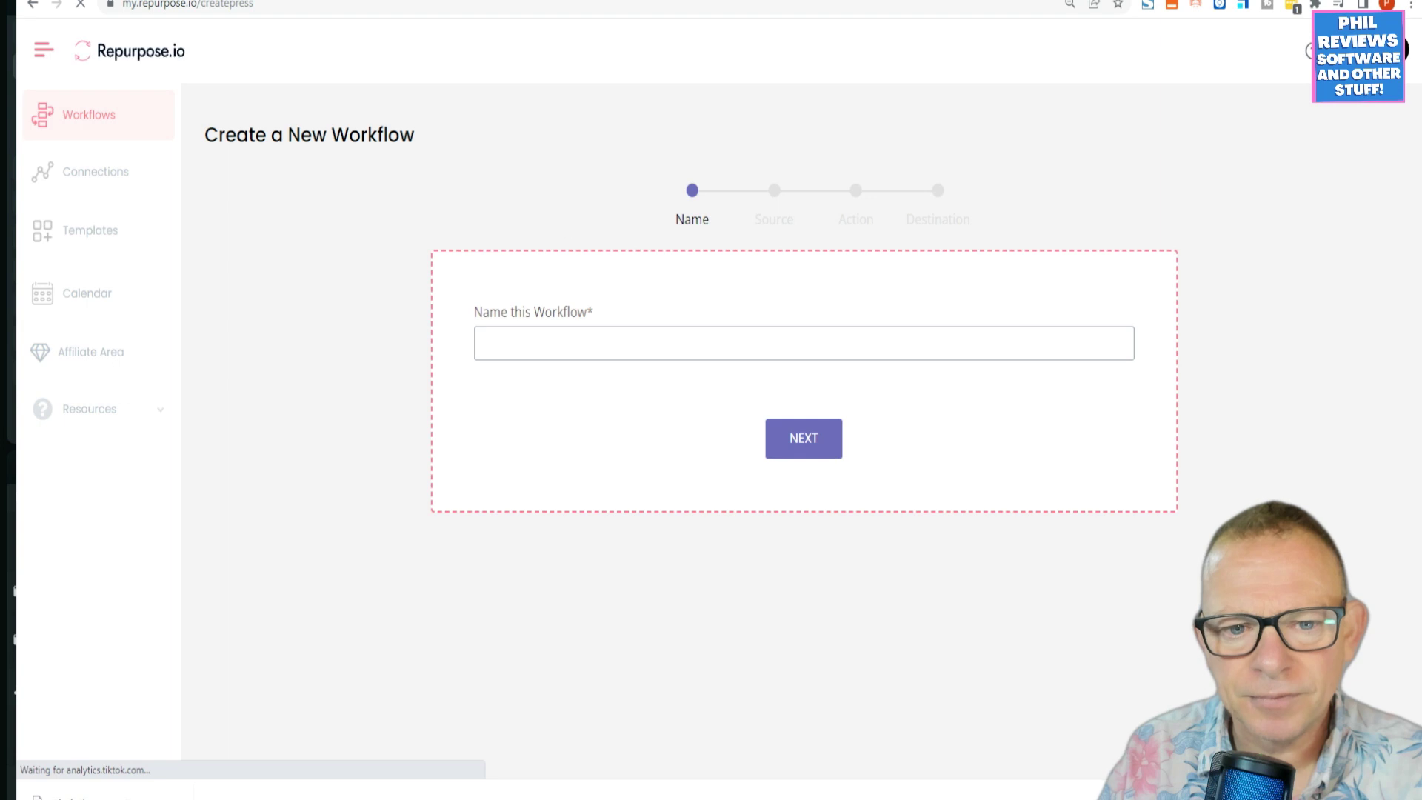
pyautogui.click(693, 344)
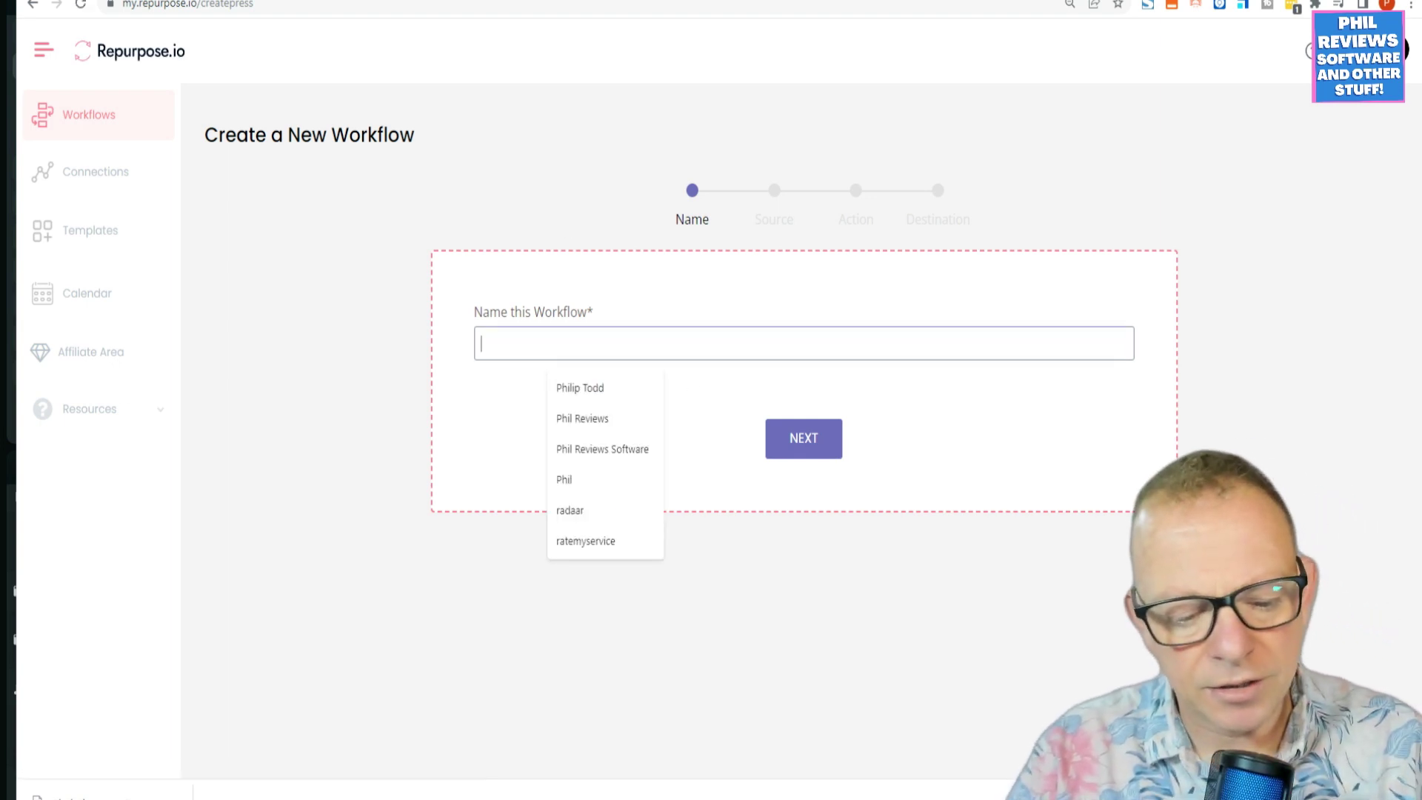
pyautogui.write('GD p')
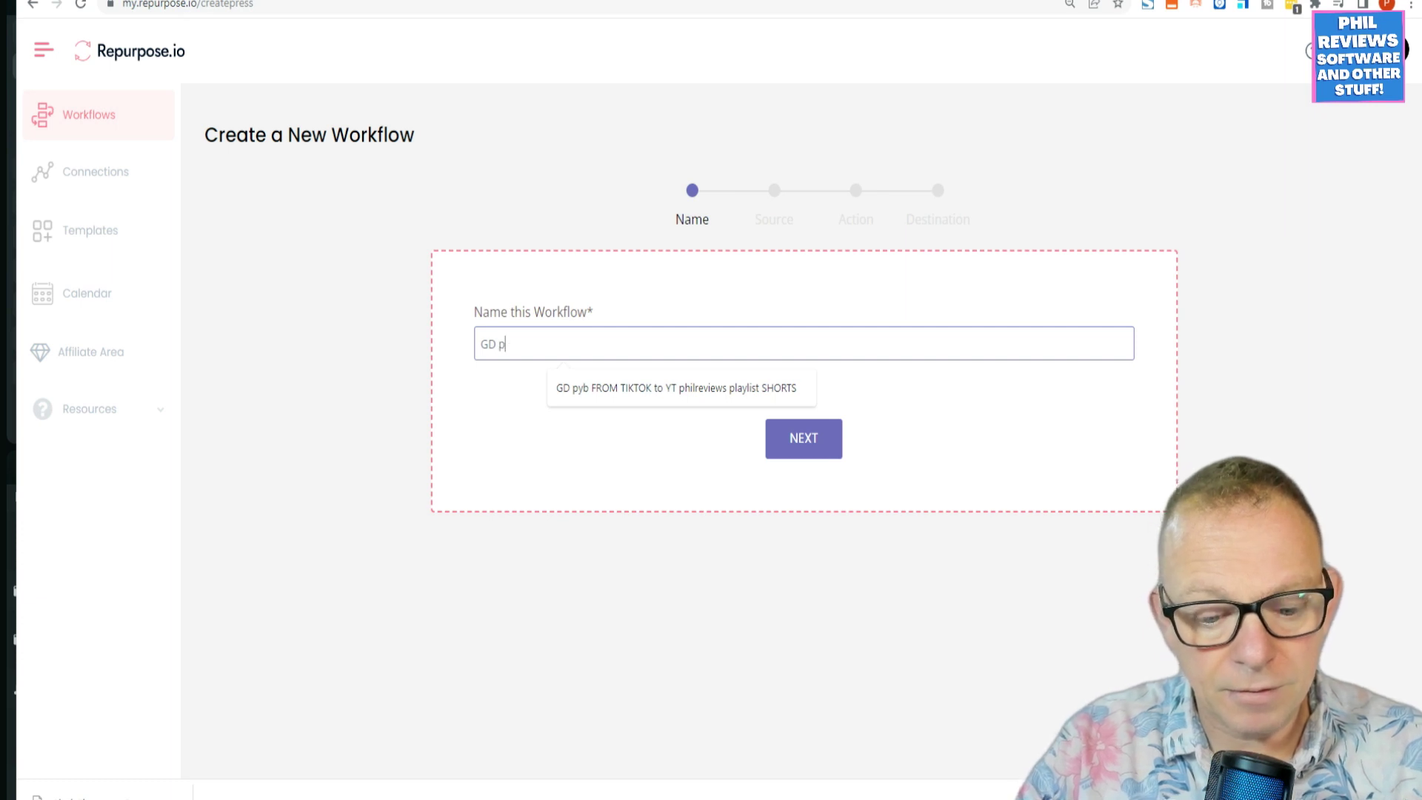
pyautogui.press('BackSpace')
pyautogui.write('e')
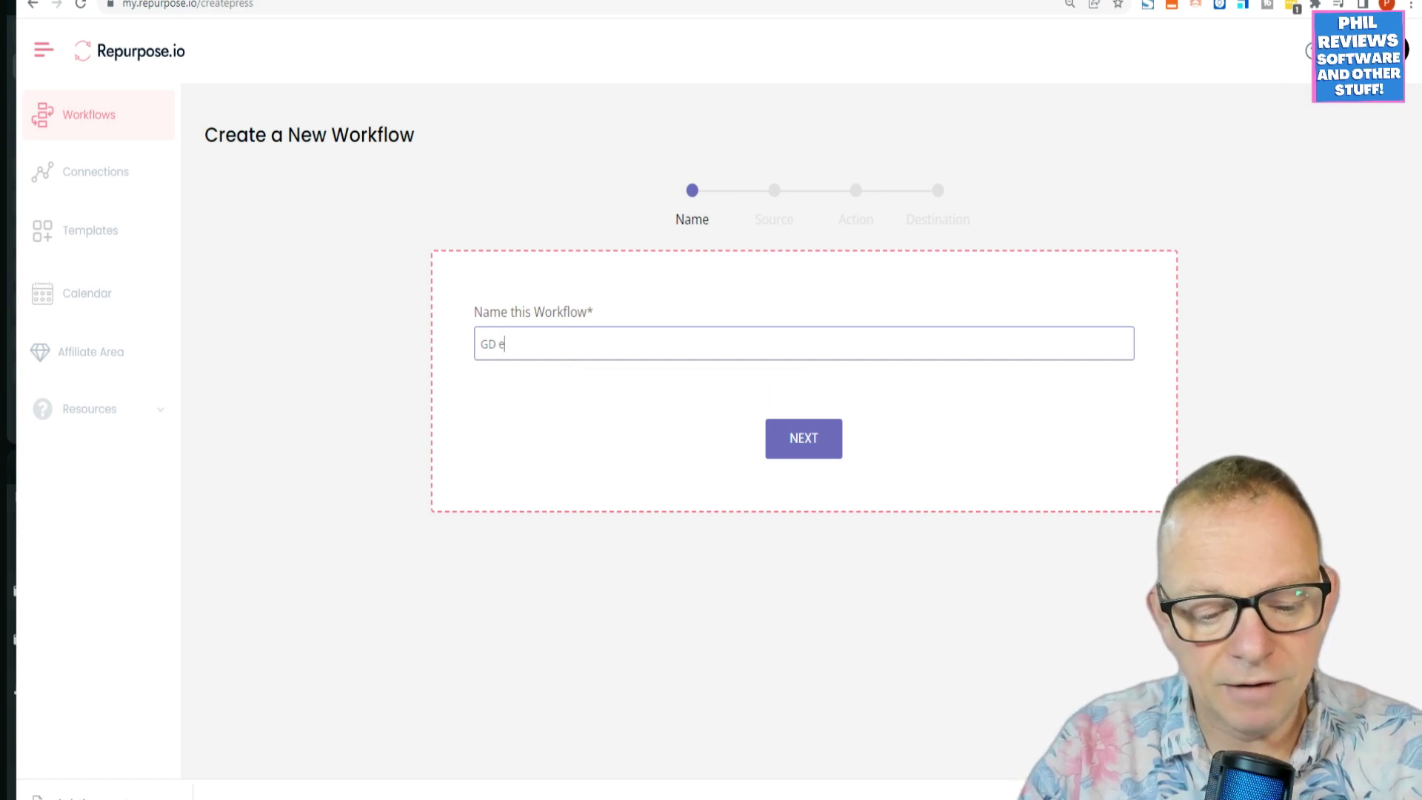
pyautogui.write('very')
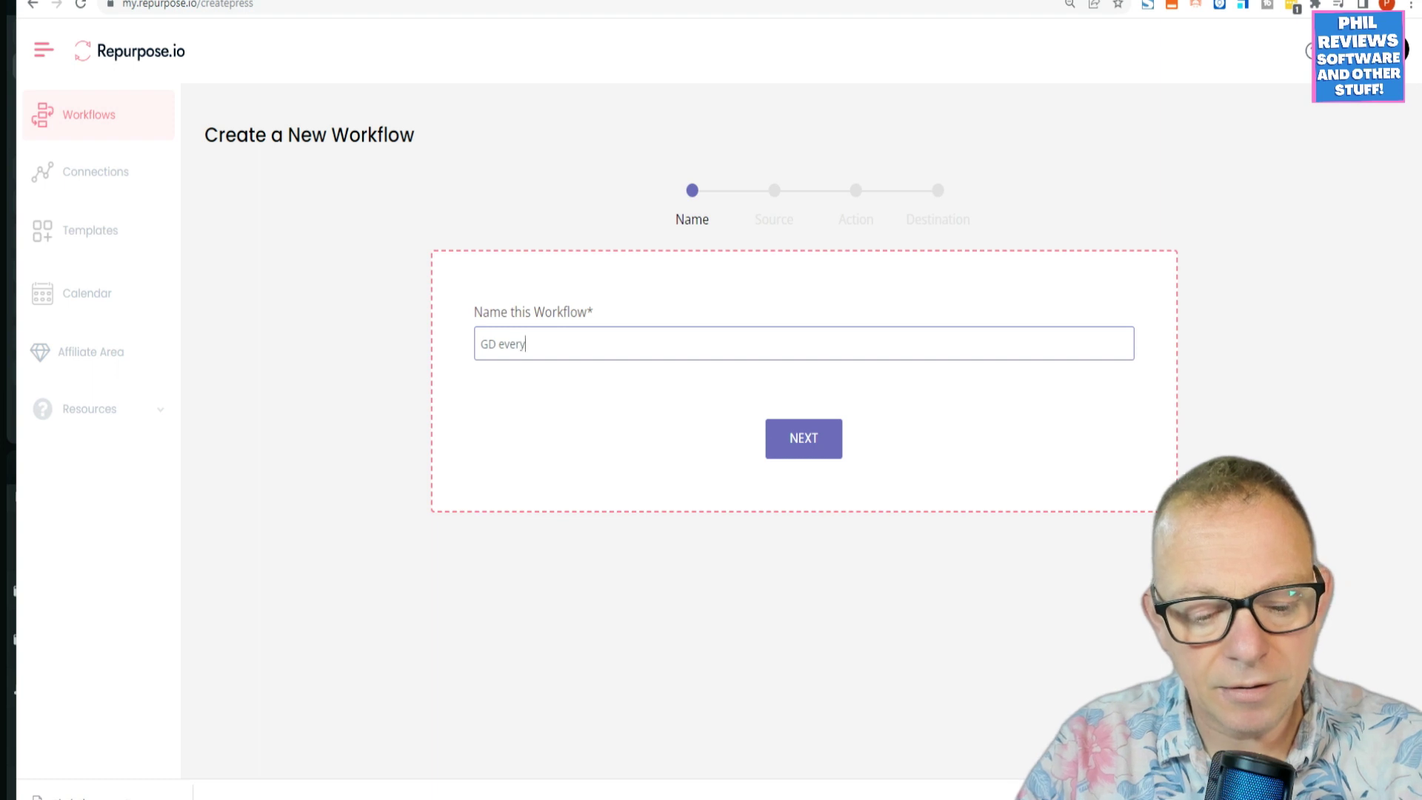
pyautogui.write('where to')
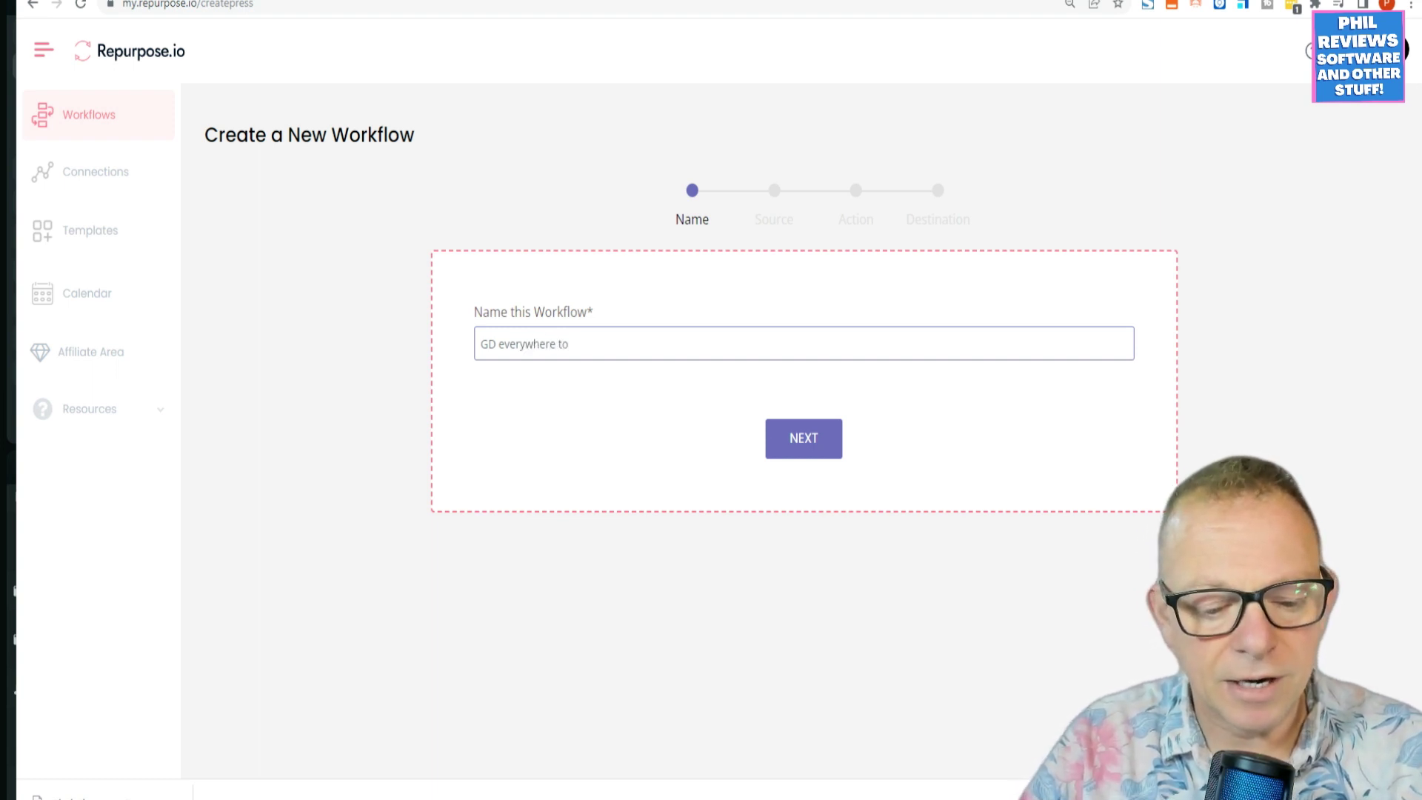
pyautogui.write(' youtb')
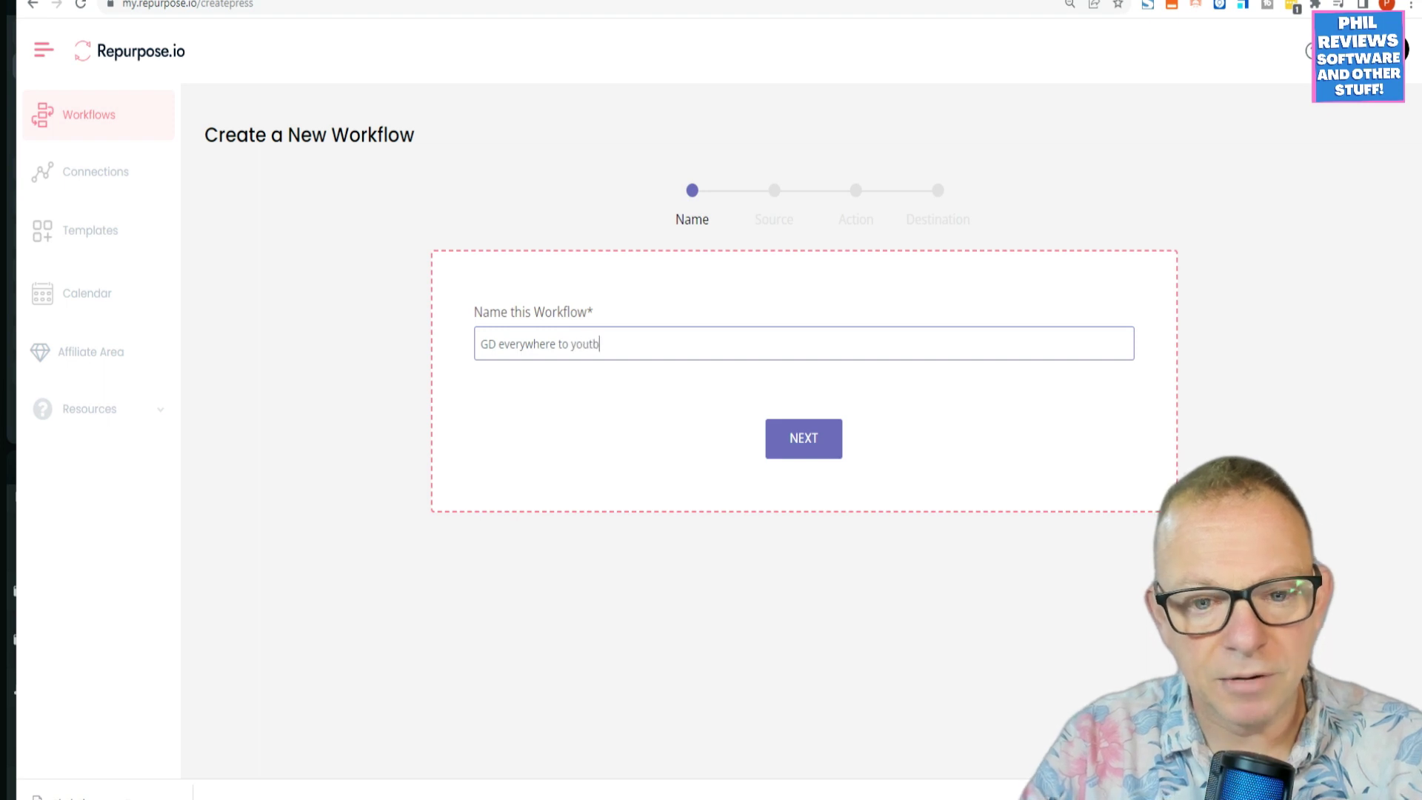
pyautogui.write('be')
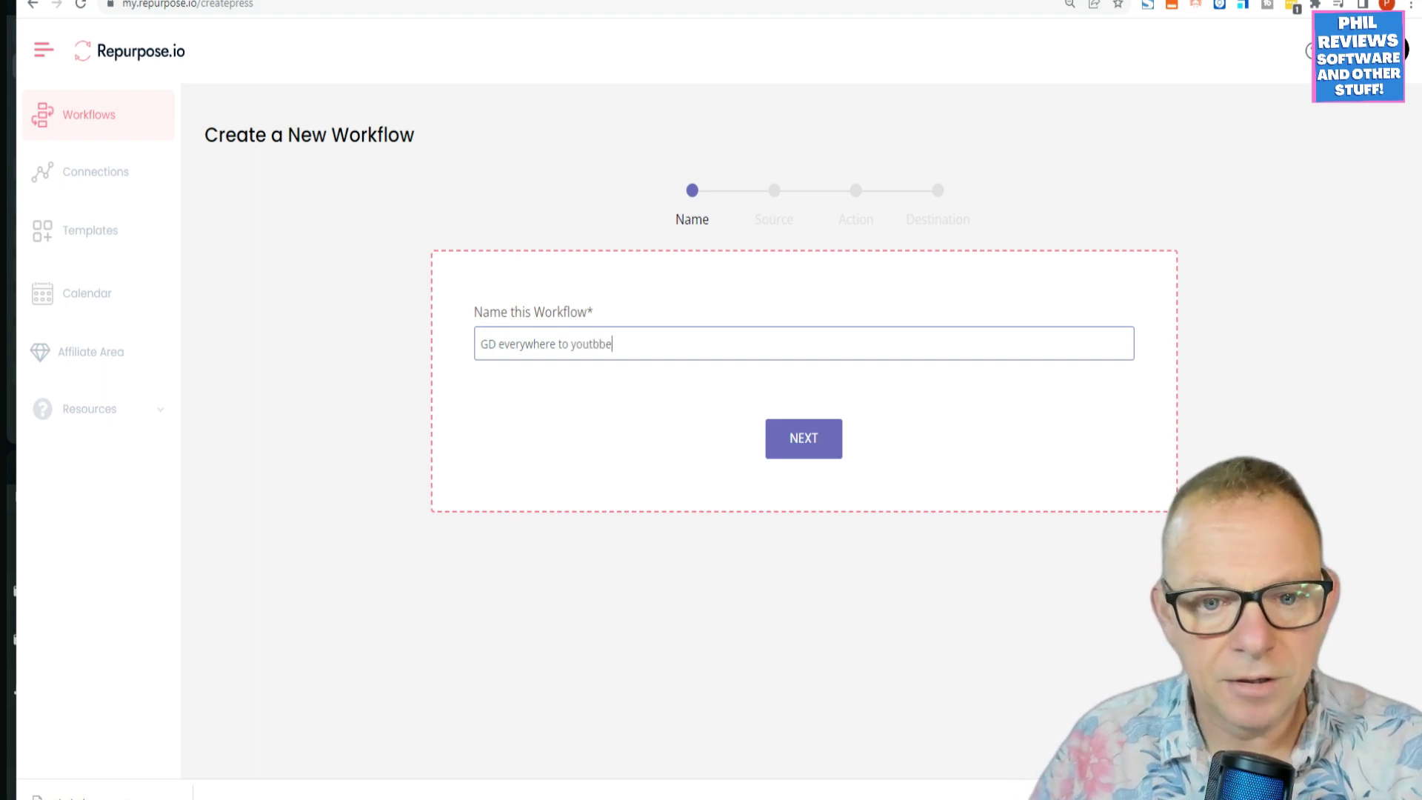
pyautogui.press('BackSpace')
pyautogui.press('BackSpace')
pyautogui.press('BackSpace')
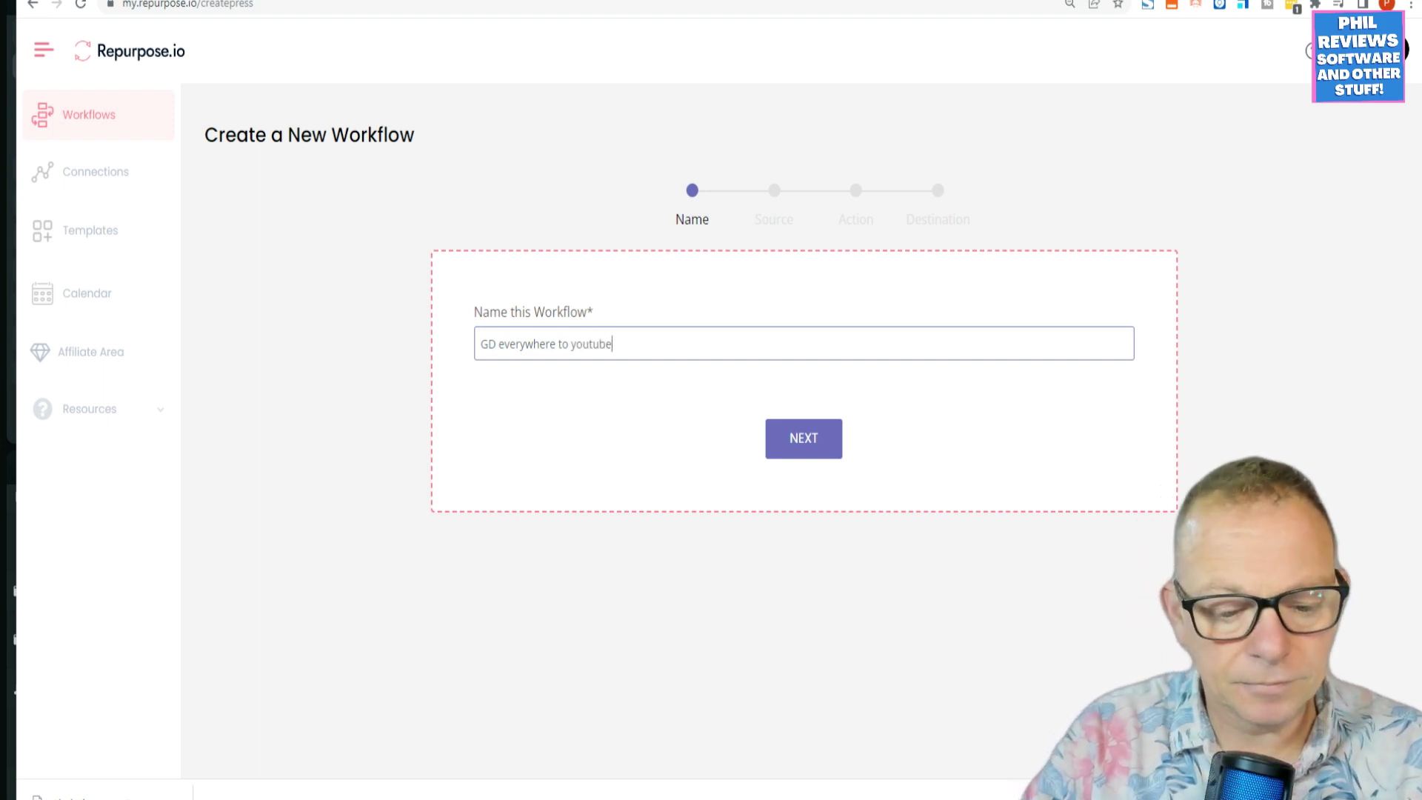
pyautogui.click(793, 445)
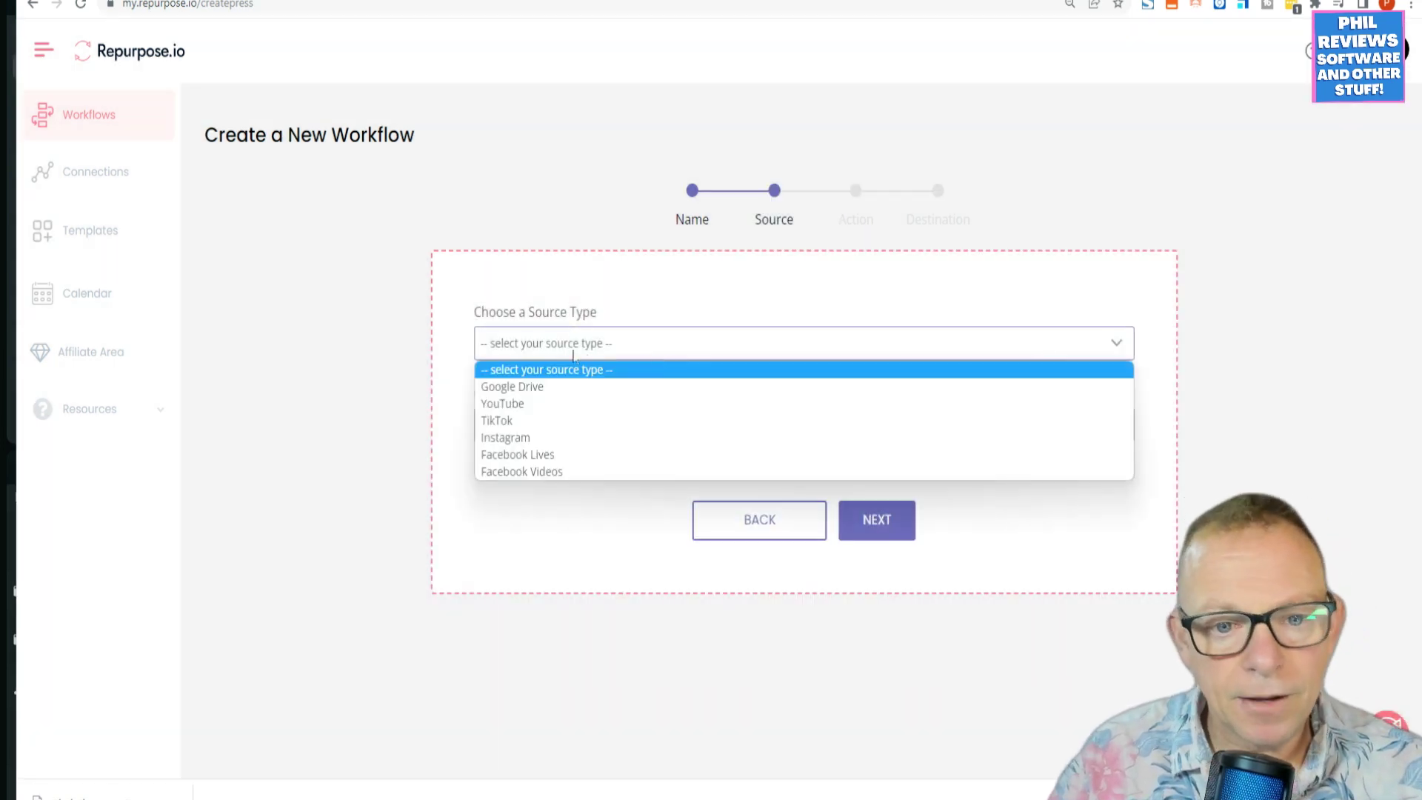
# Try Google Drive as the source type with the EVERYWHERE PORTRAIT folder, then leave the folder picker and return to the workflow's name
pyautogui.click(534, 386)
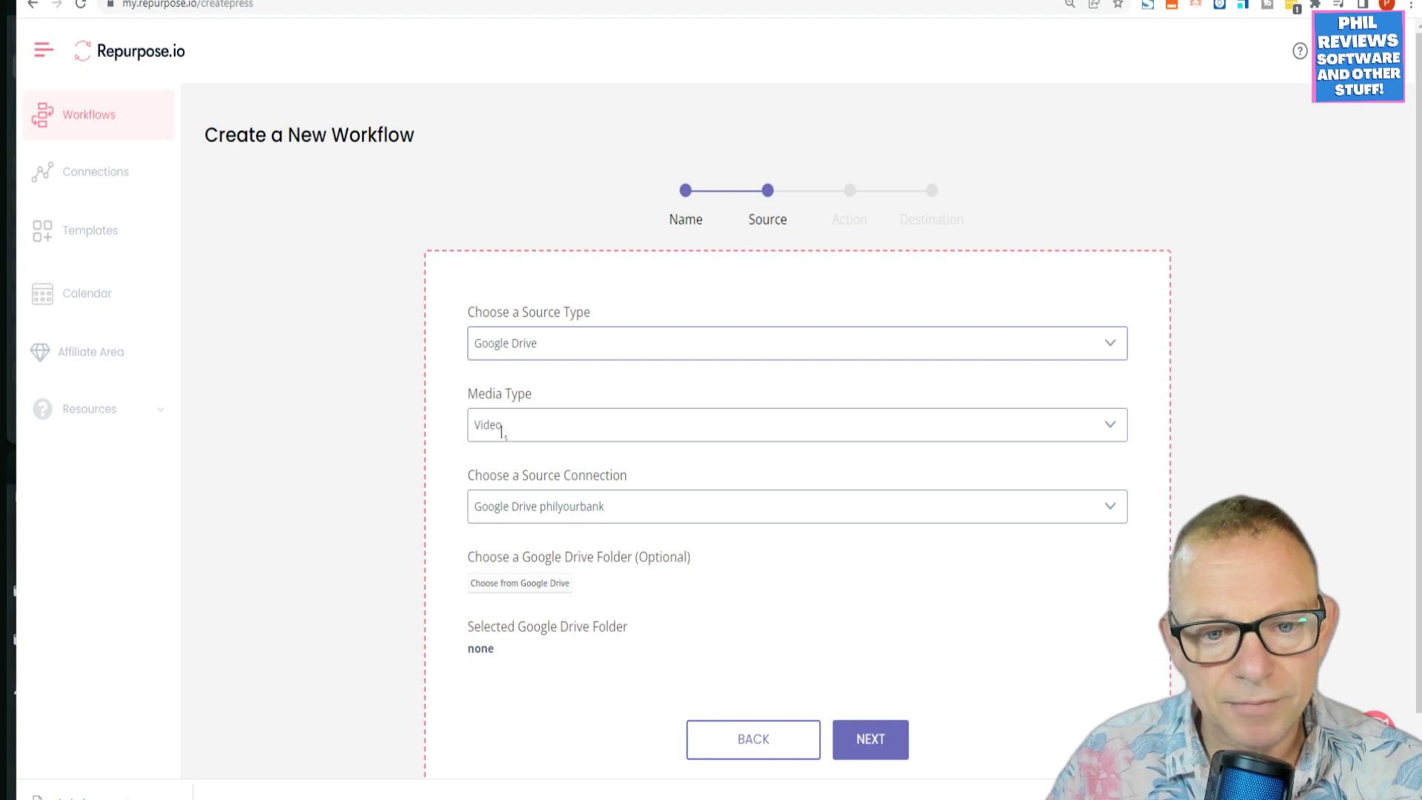
pyautogui.scroll(-1, 706, 480)
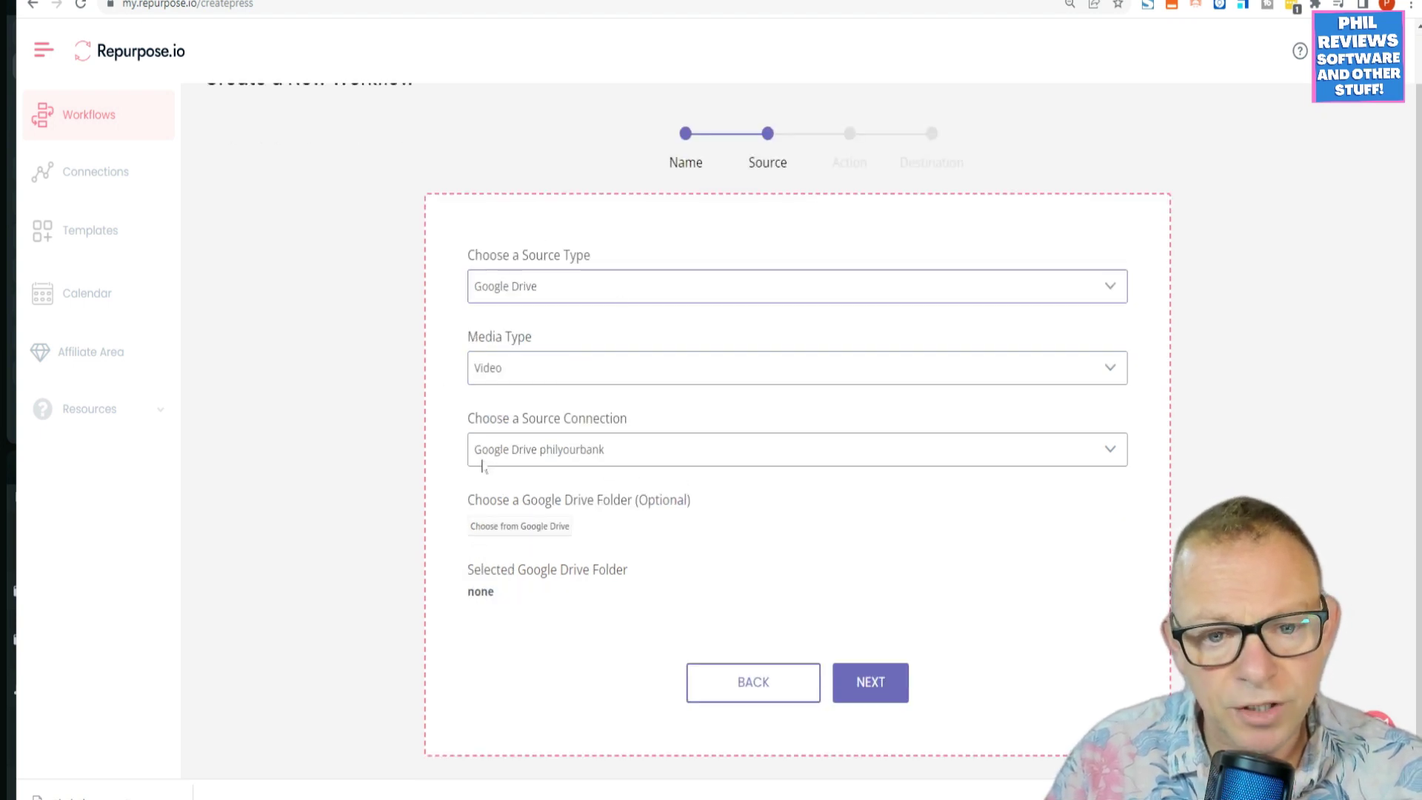
pyautogui.click(523, 527)
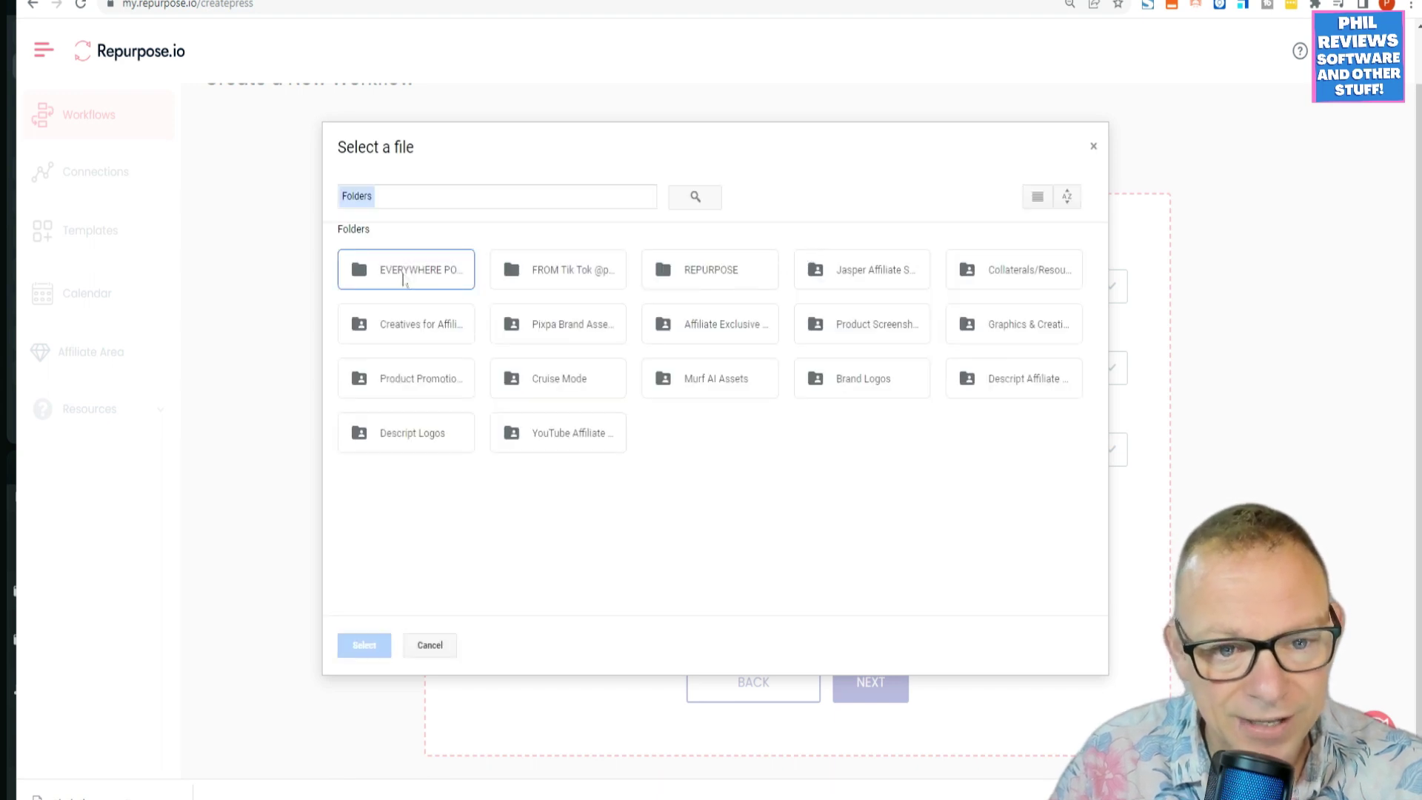
pyautogui.click(449, 280)
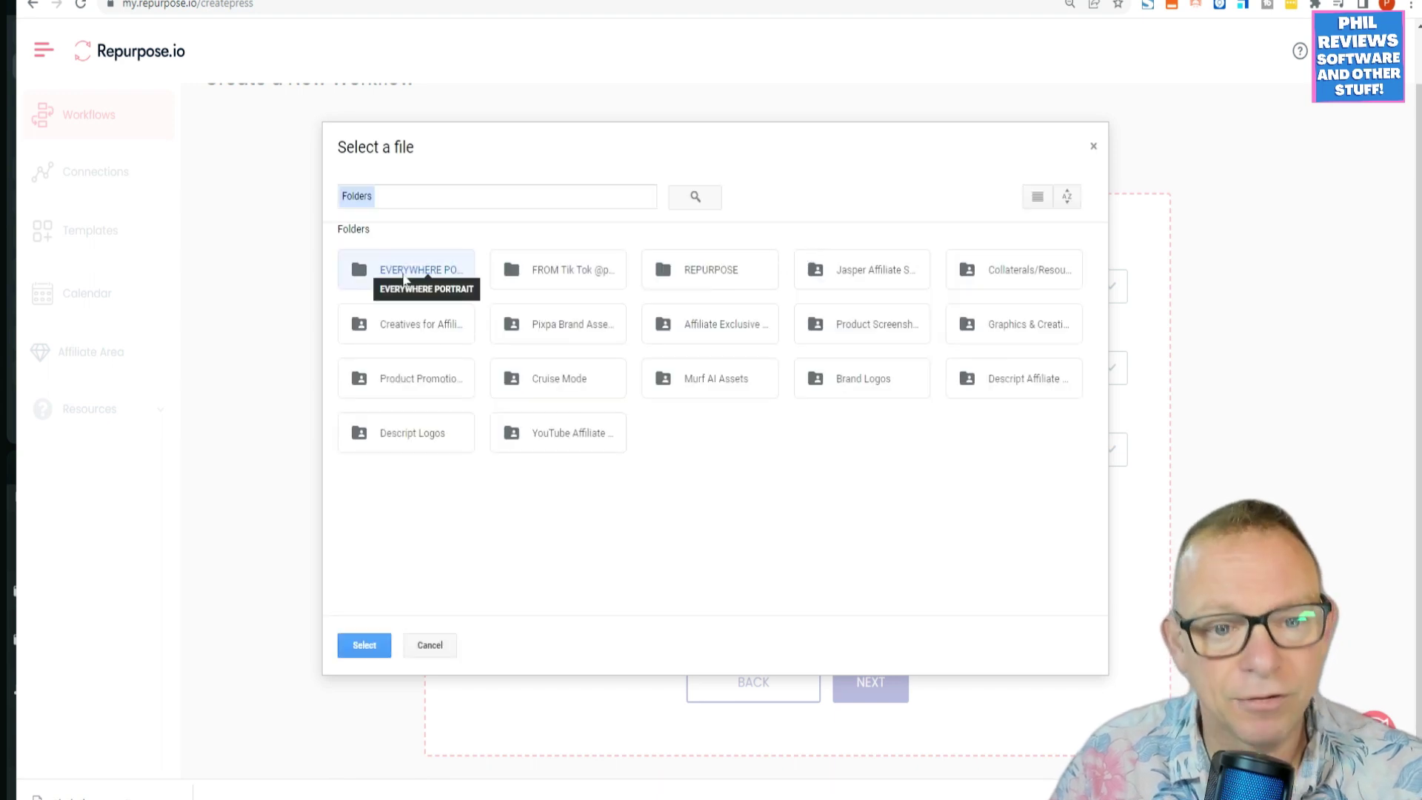
pyautogui.click(1095, 148)
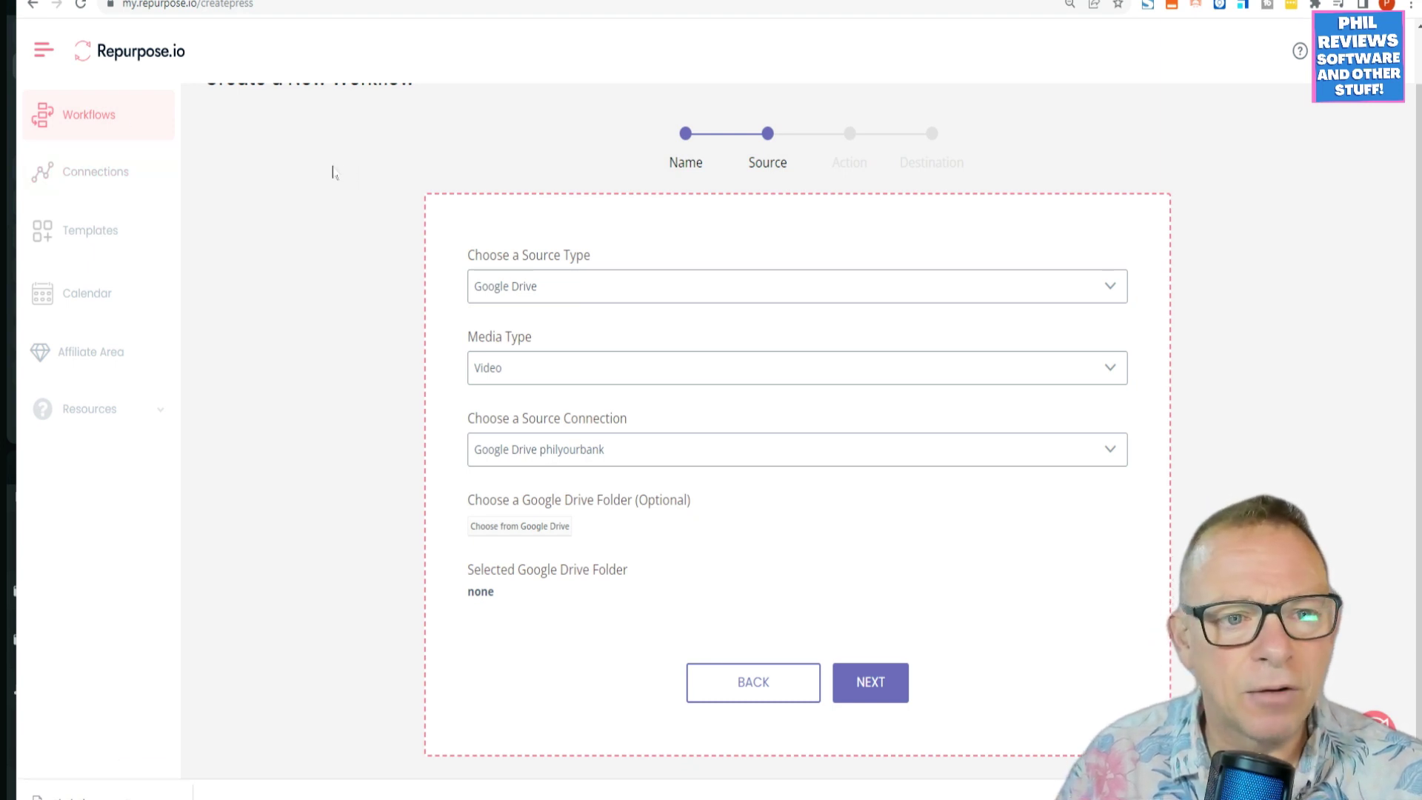
pyautogui.click(754, 690)
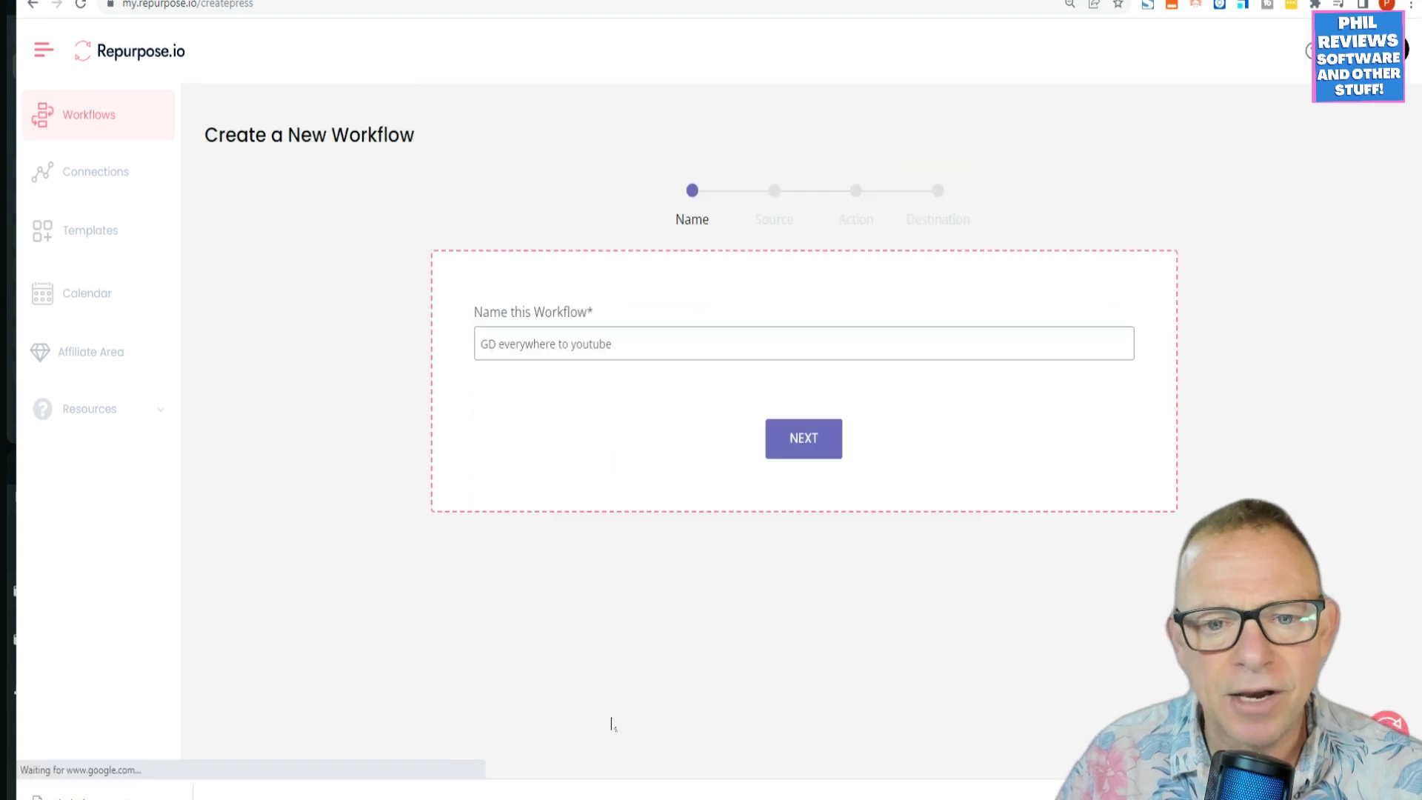
# Leave the workflow setup for the Connections page and look over the connected source and destination accounts
pyautogui.click(97, 180)
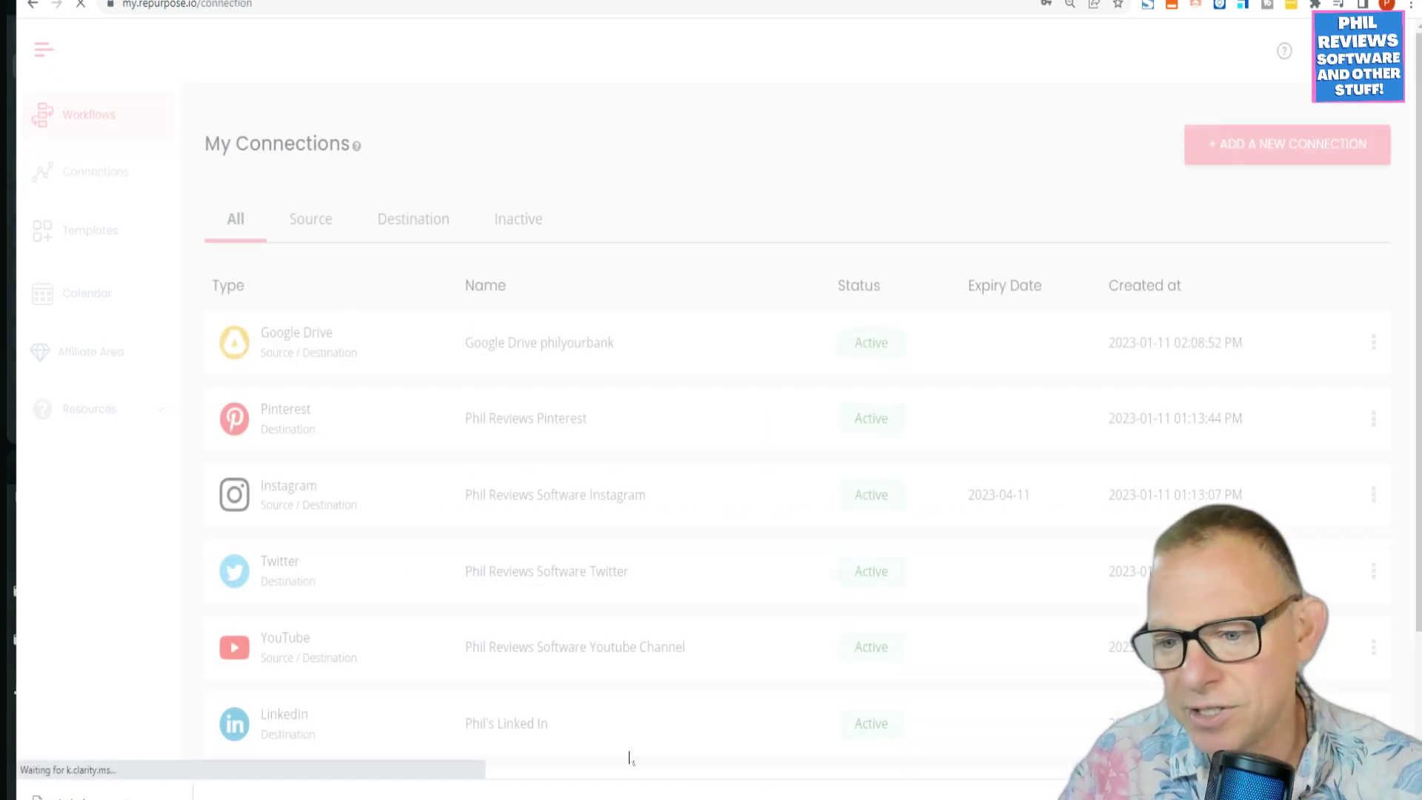
pyautogui.scroll(-2, 833, 178)
pyautogui.scroll(2, 826, 222)
pyautogui.scroll(-2, 821, 252)
pyautogui.scroll(2, 823, 263)
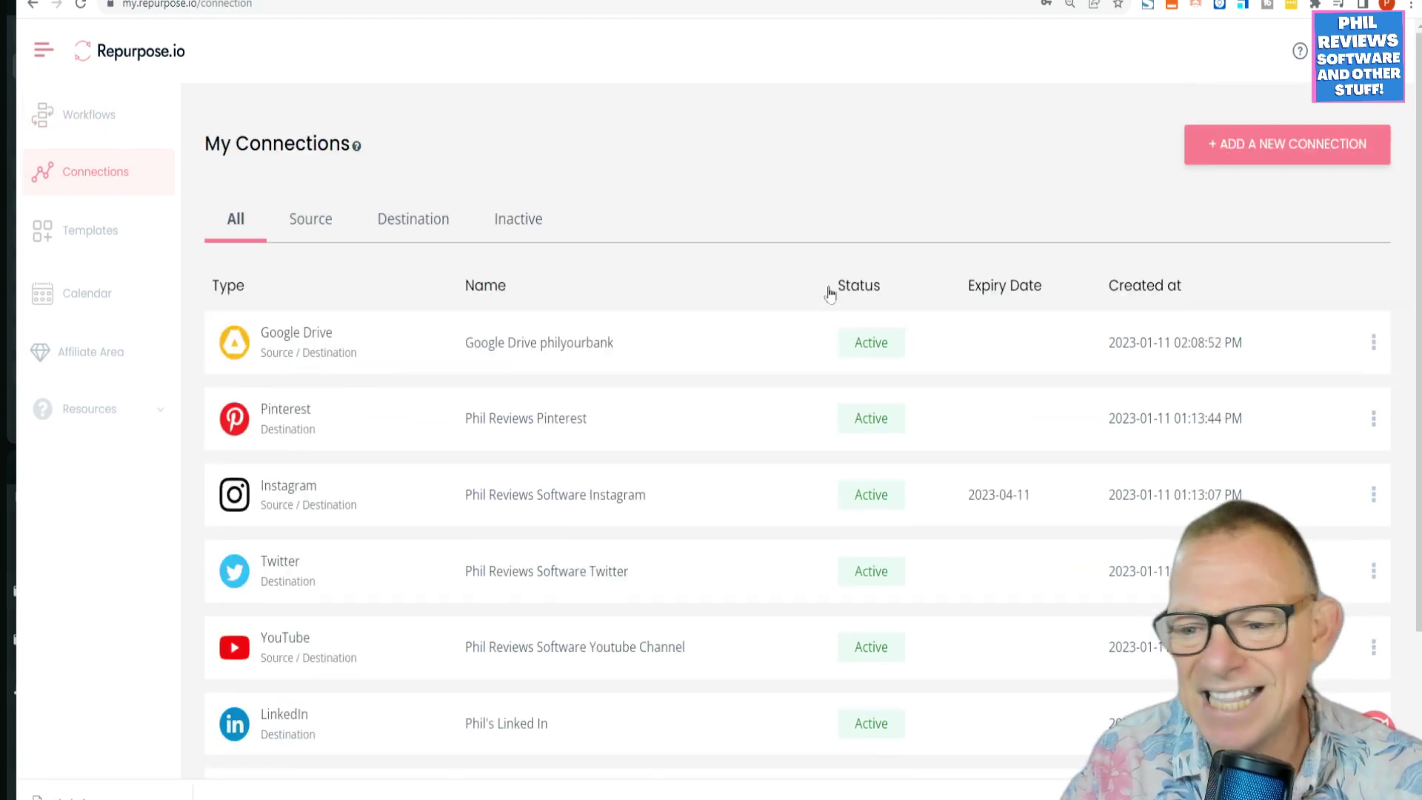
# Browse the predefined video and audio templates from the Templates page, comparing square, horizontal and vertical layouts, then close the template list
pyautogui.click(44, 231)
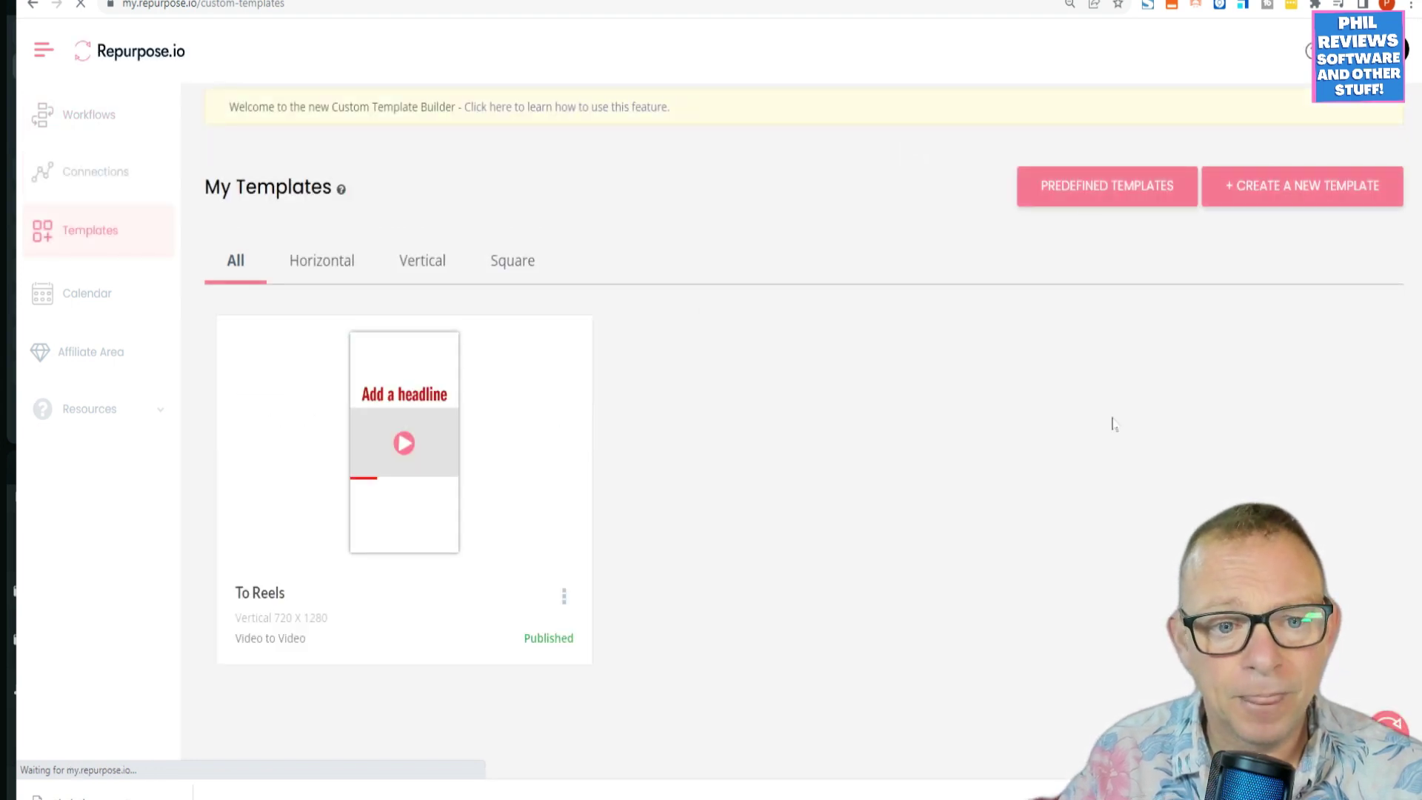
pyautogui.click(1133, 188)
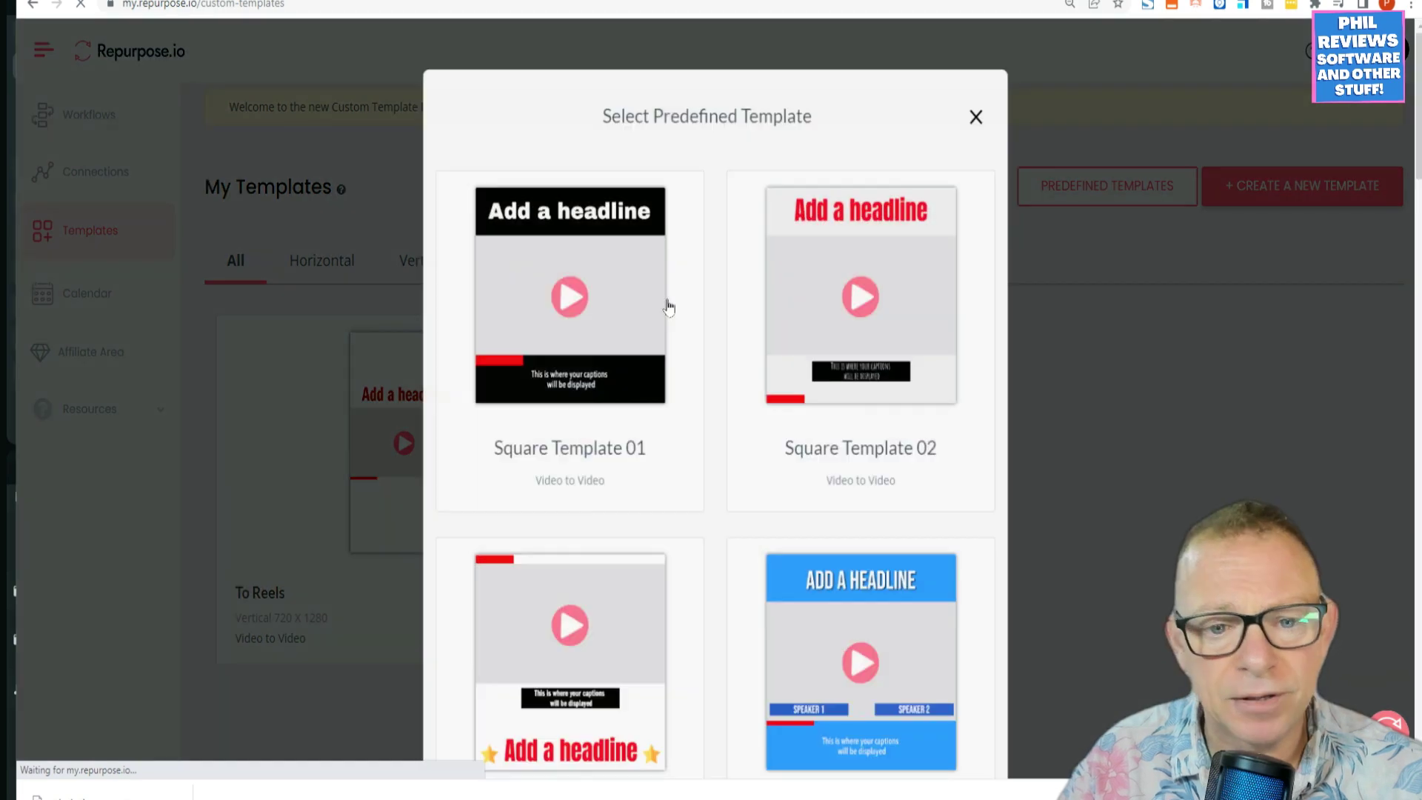
pyautogui.scroll(-20, 904, 396)
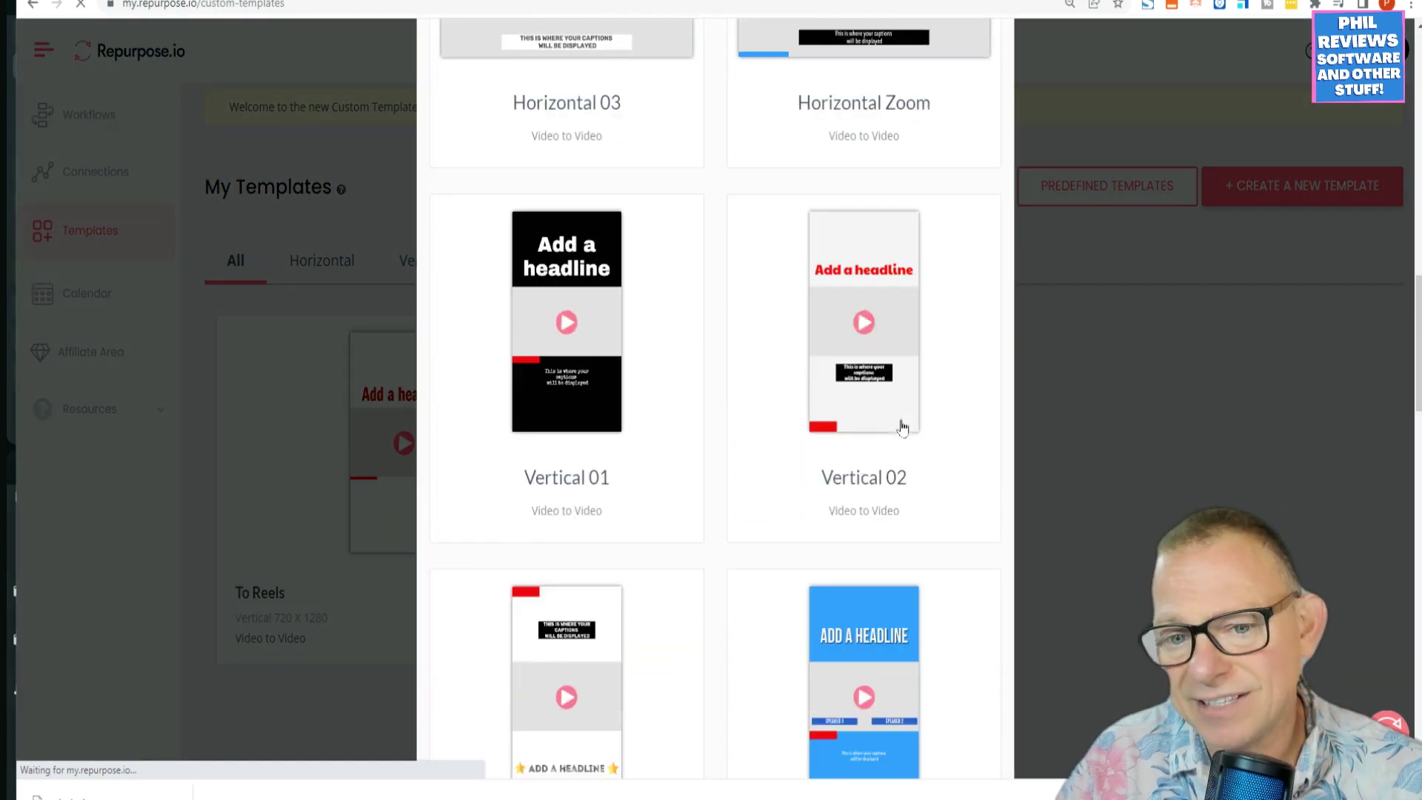
pyautogui.scroll(-9, 906, 430)
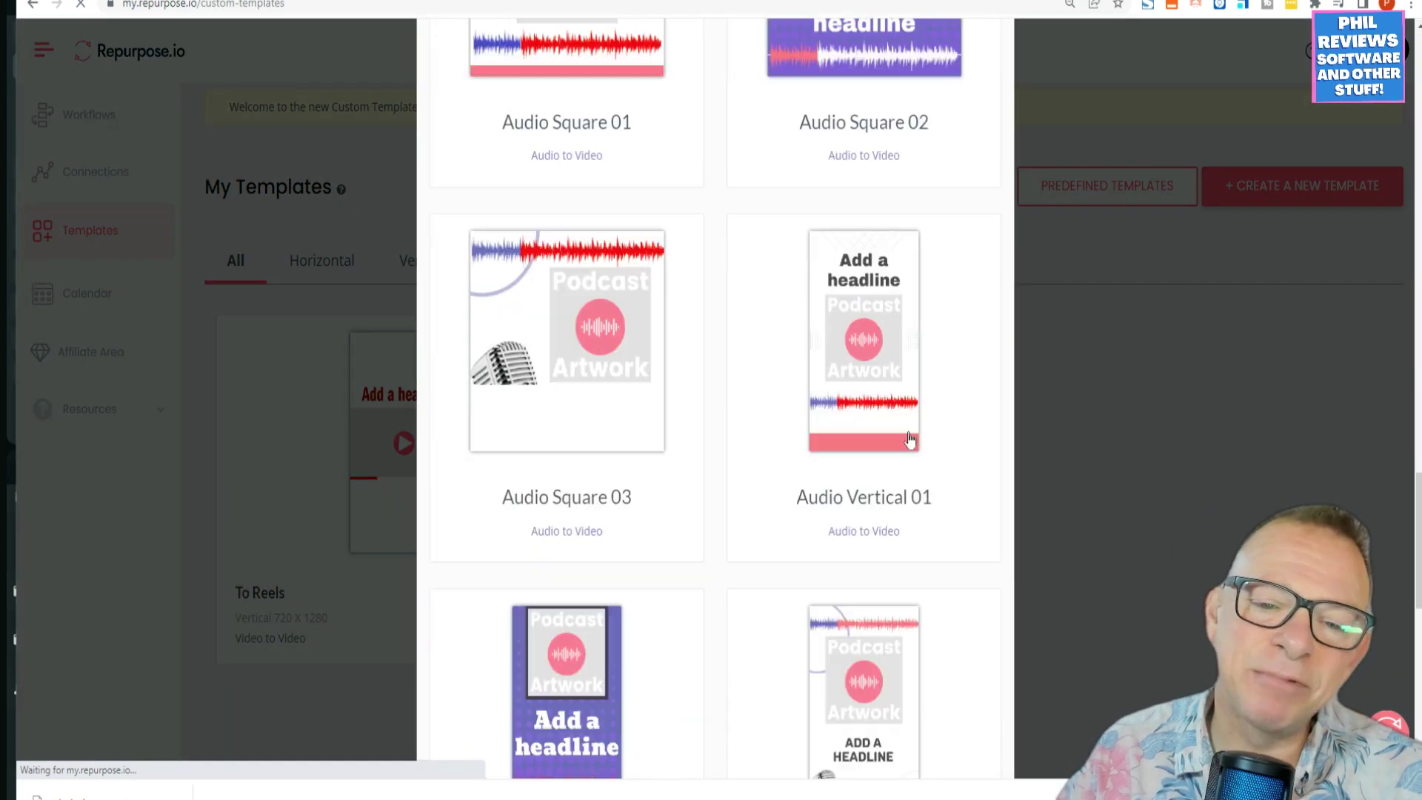
pyautogui.scroll(8, 904, 442)
pyautogui.scroll(-12, 904, 444)
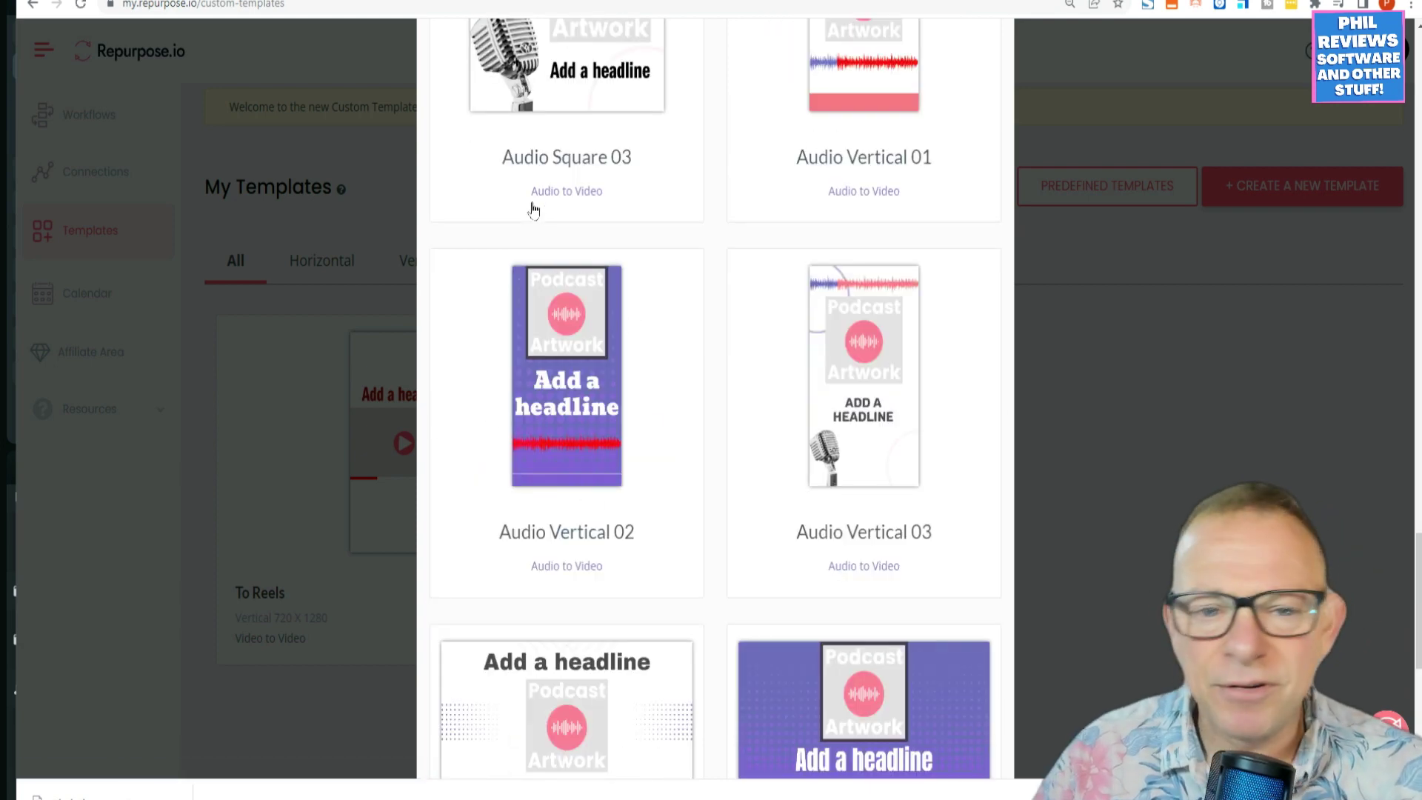
pyautogui.scroll(-3, 664, 432)
pyautogui.scroll(-3, 723, 555)
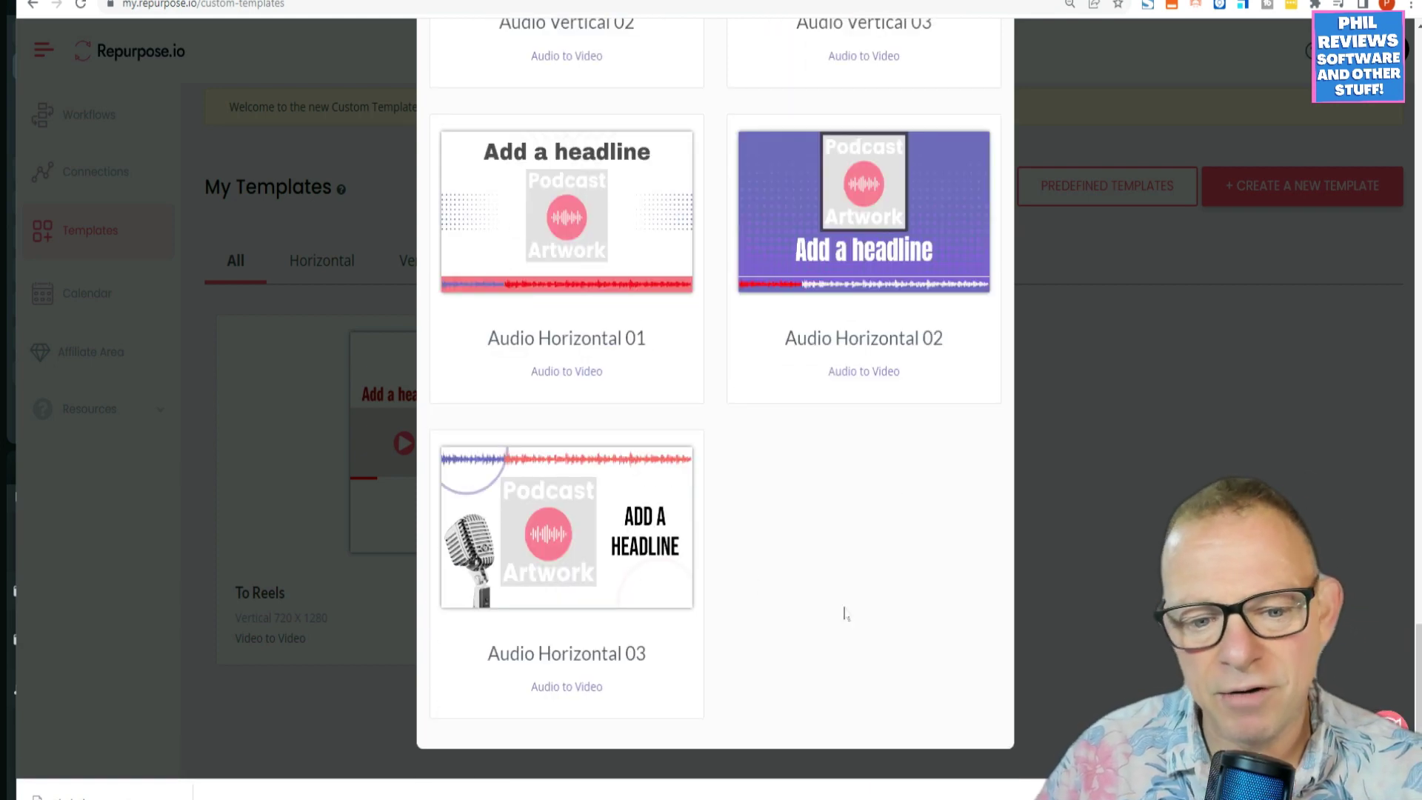
pyautogui.scroll(8, 846, 611)
pyautogui.scroll(15, 847, 609)
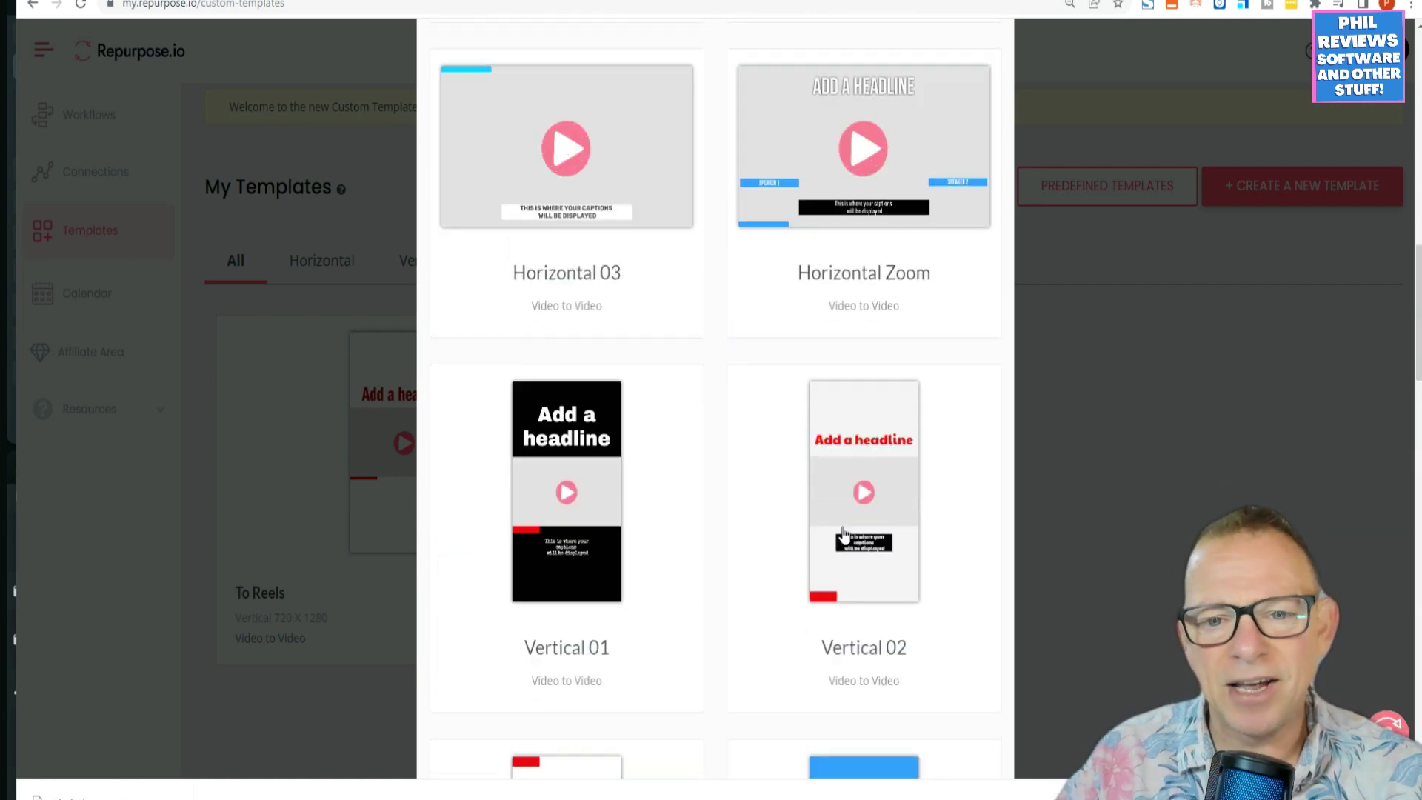
pyautogui.scroll(-8, 844, 508)
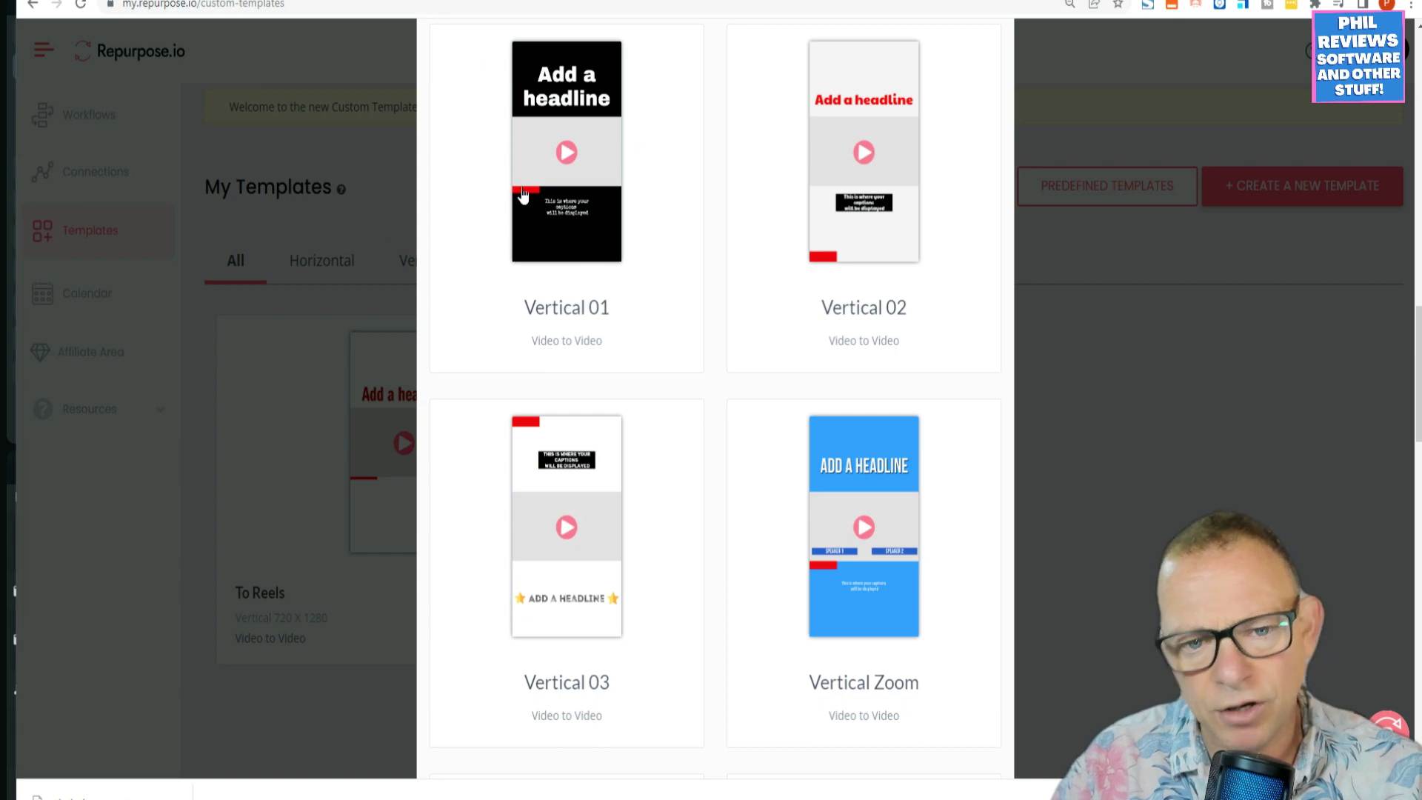
pyautogui.click(1275, 290)
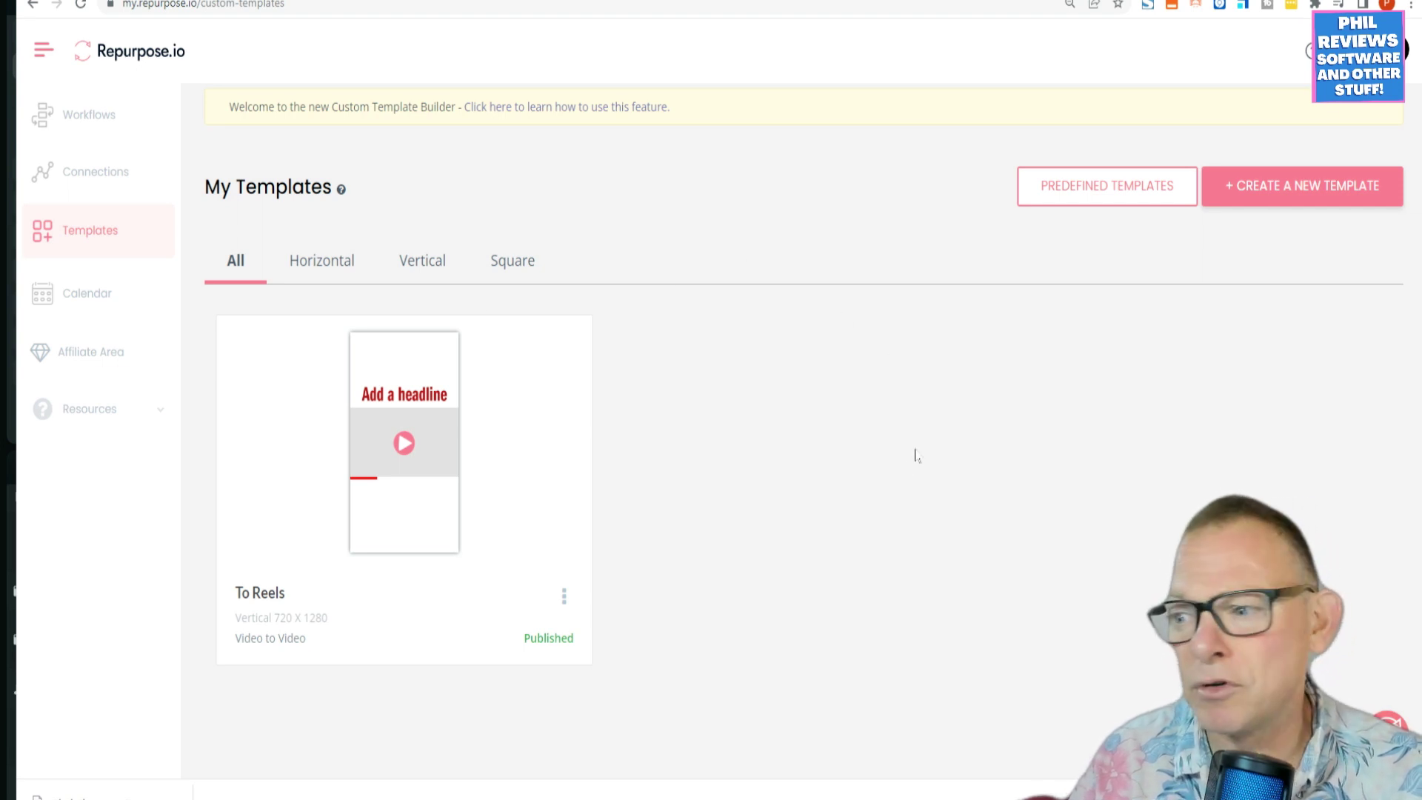
# Return to the Workflows page and look through the complete list of workflows
pyautogui.click(118, 131)
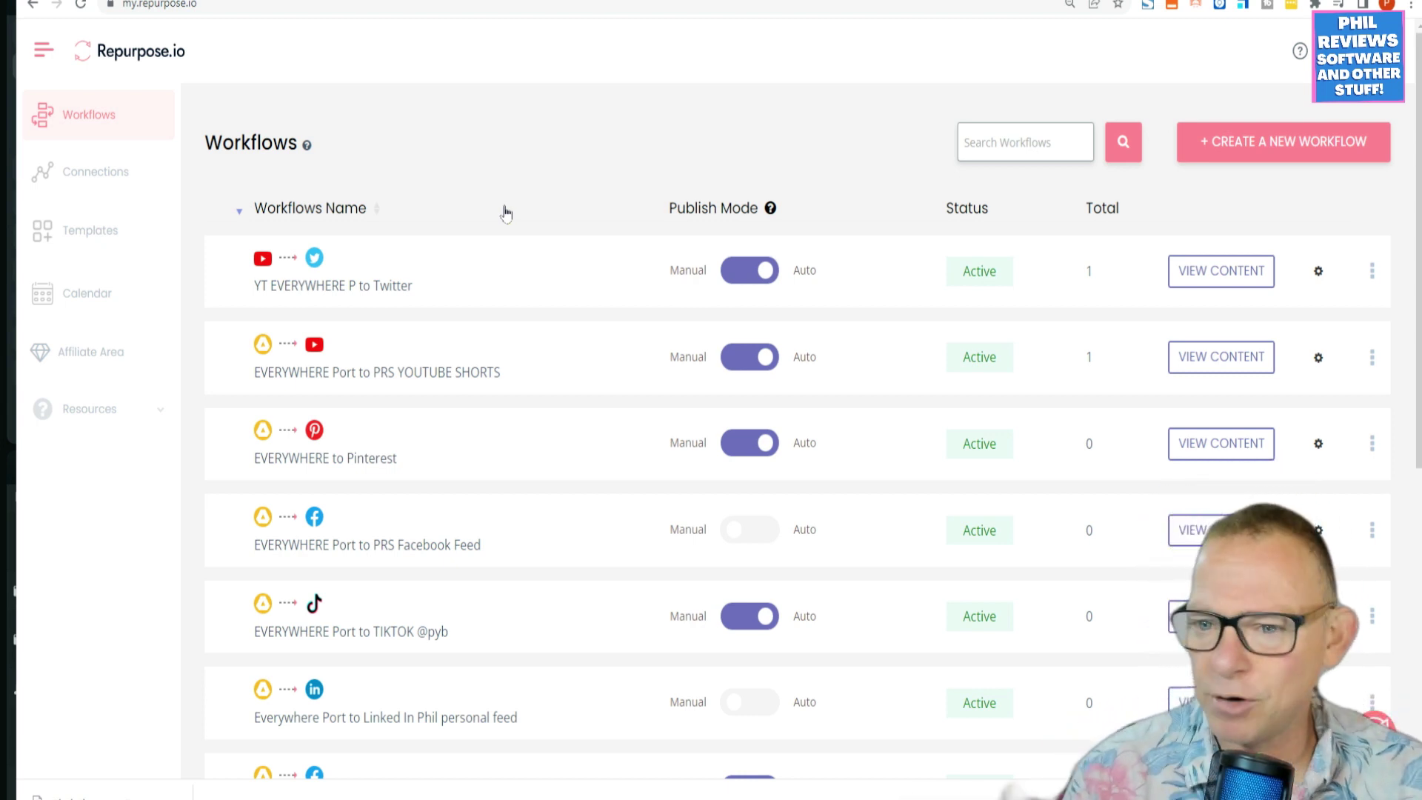
pyautogui.scroll(-5, 701, 279)
pyautogui.scroll(5, 701, 279)
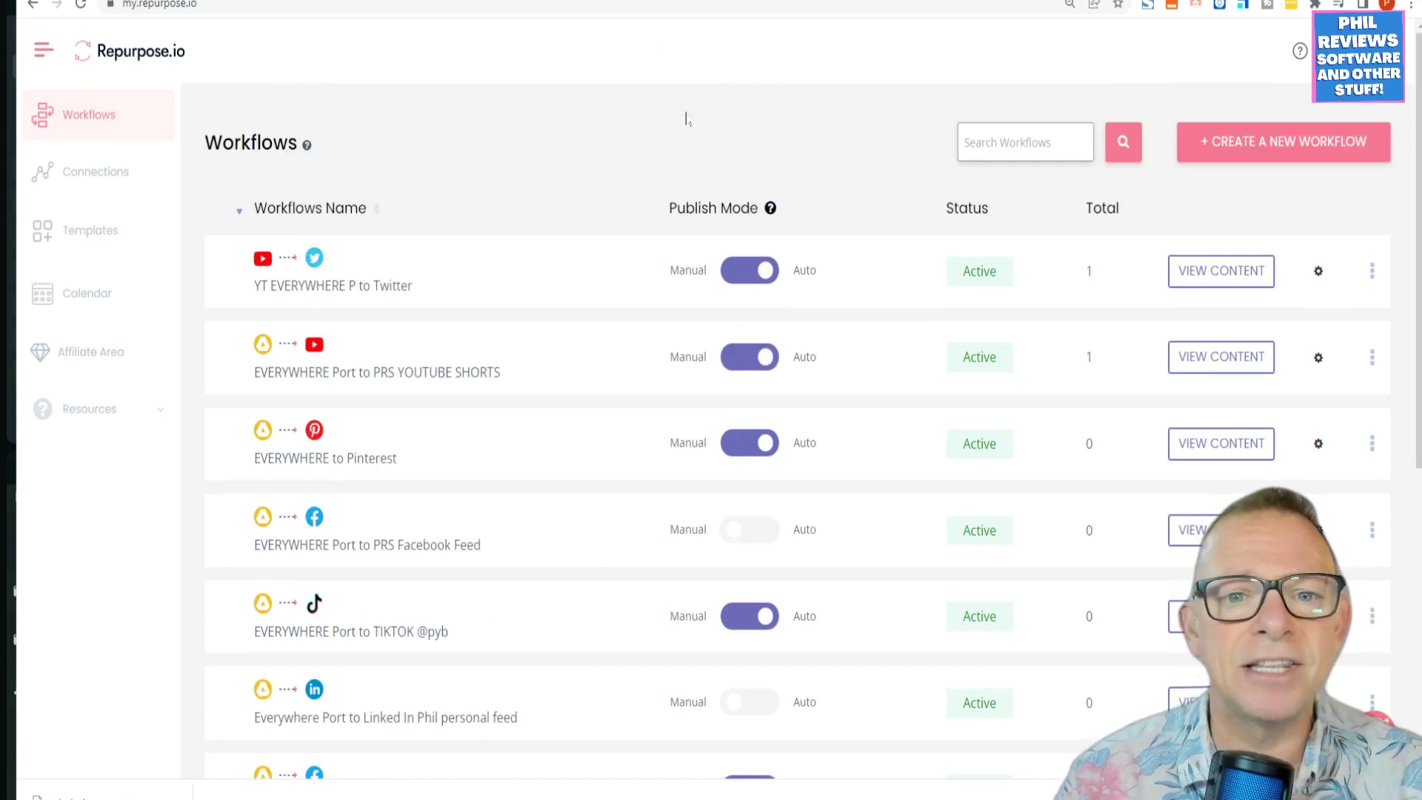